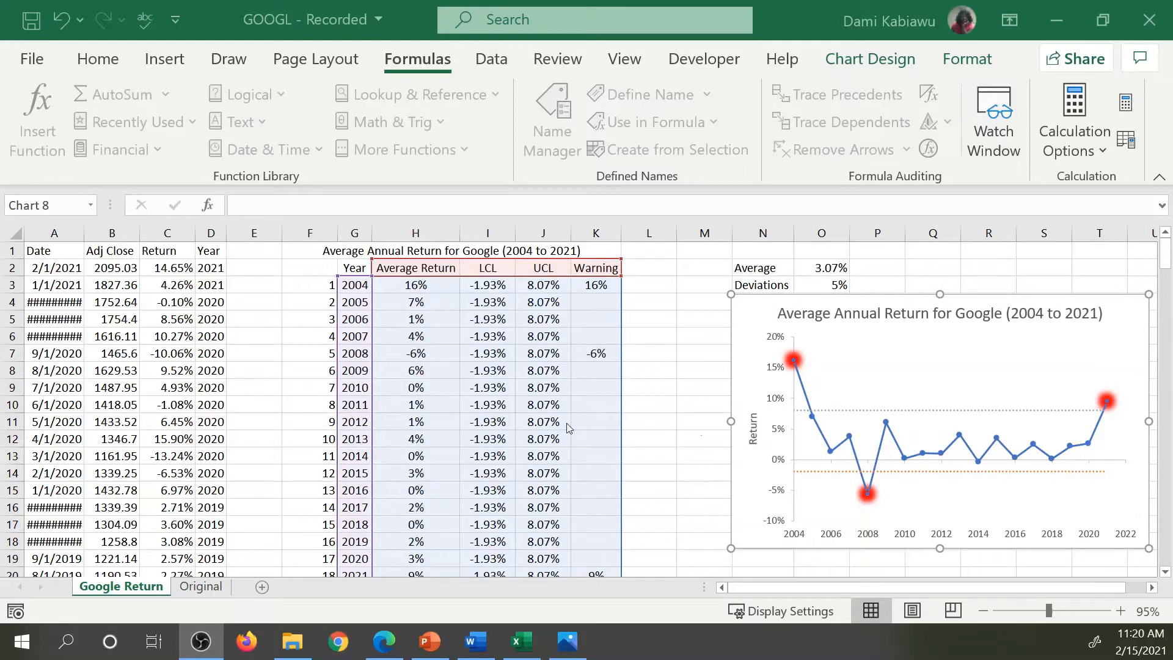
# Step: Examine the yellow cells below the 2021 row in columns G and H and the Average Return formulas in rows 18 to 20
pyautogui.scroll(-4, 553, 440)
pyautogui.click(355, 386)
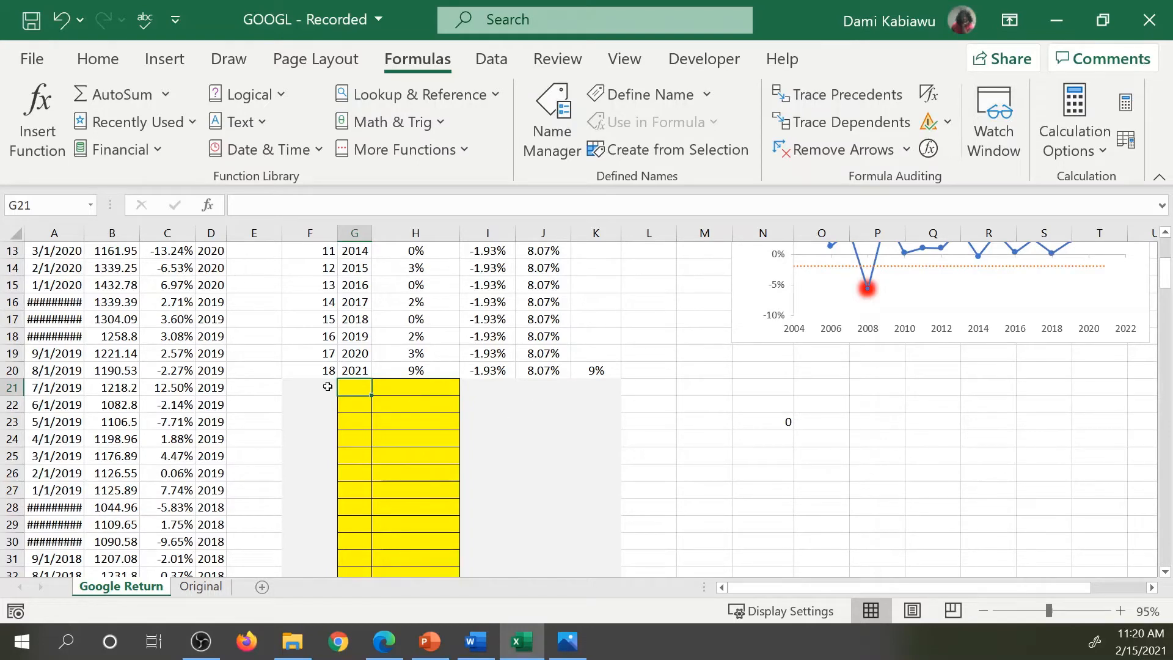
pyautogui.moveTo(364, 385); pyautogui.dragTo(360, 544)
pyautogui.scroll(2, 378, 538)
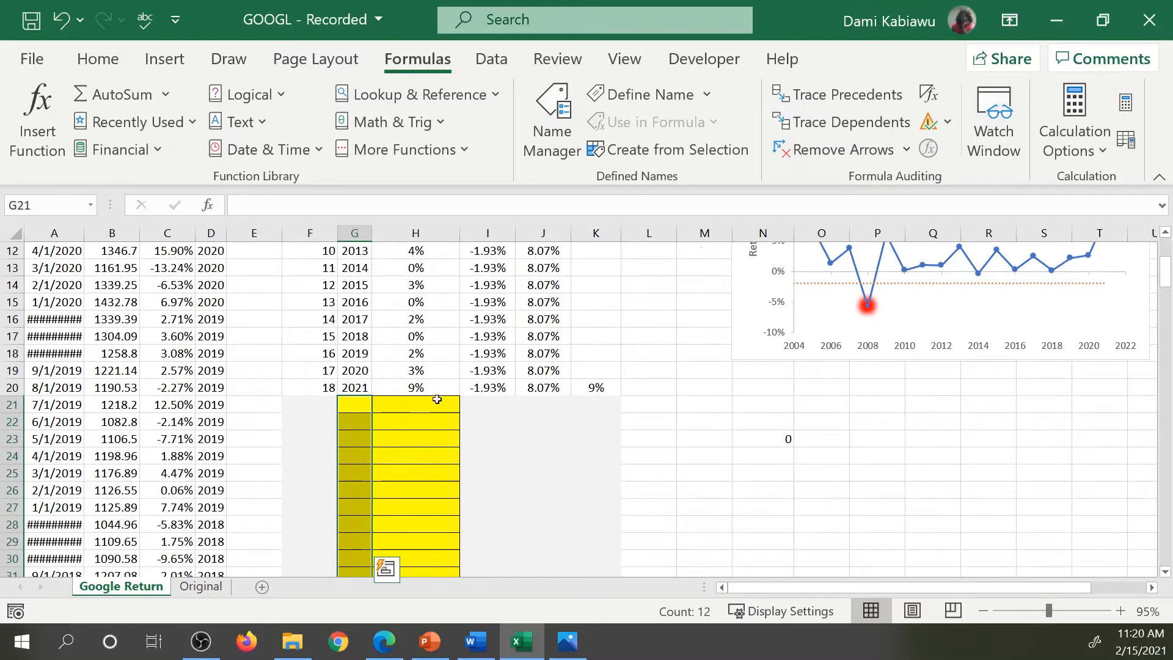
pyautogui.moveTo(426, 400); pyautogui.dragTo(403, 526)
pyautogui.click(413, 388)
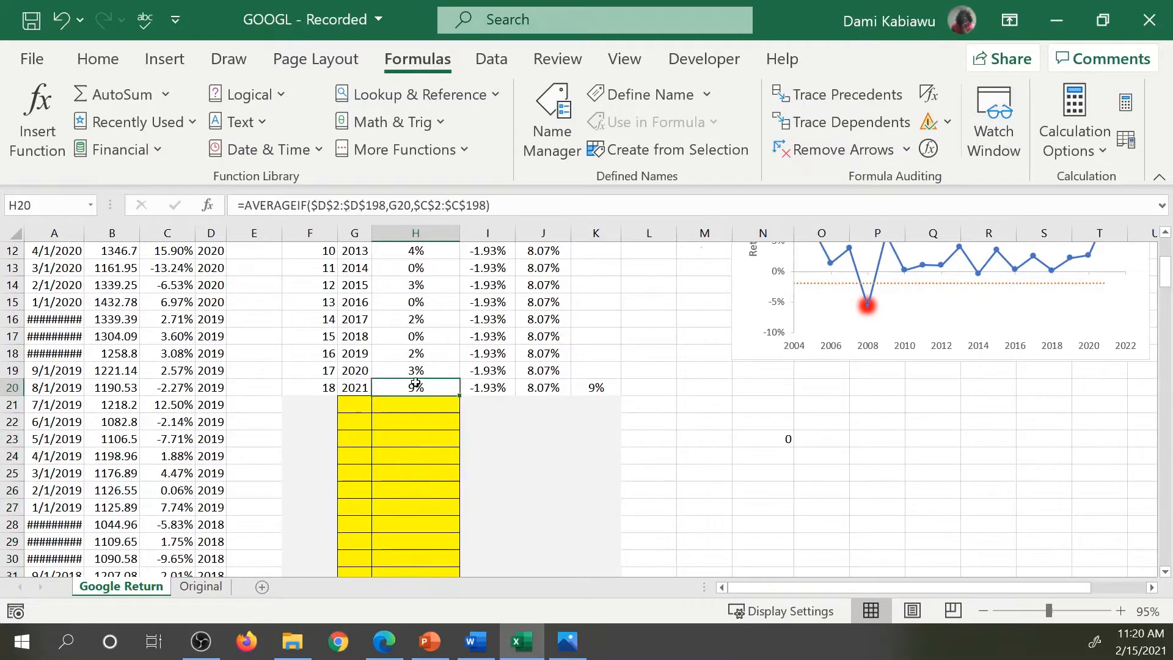
pyautogui.click(413, 357)
pyautogui.click(418, 315)
pyautogui.click(415, 358)
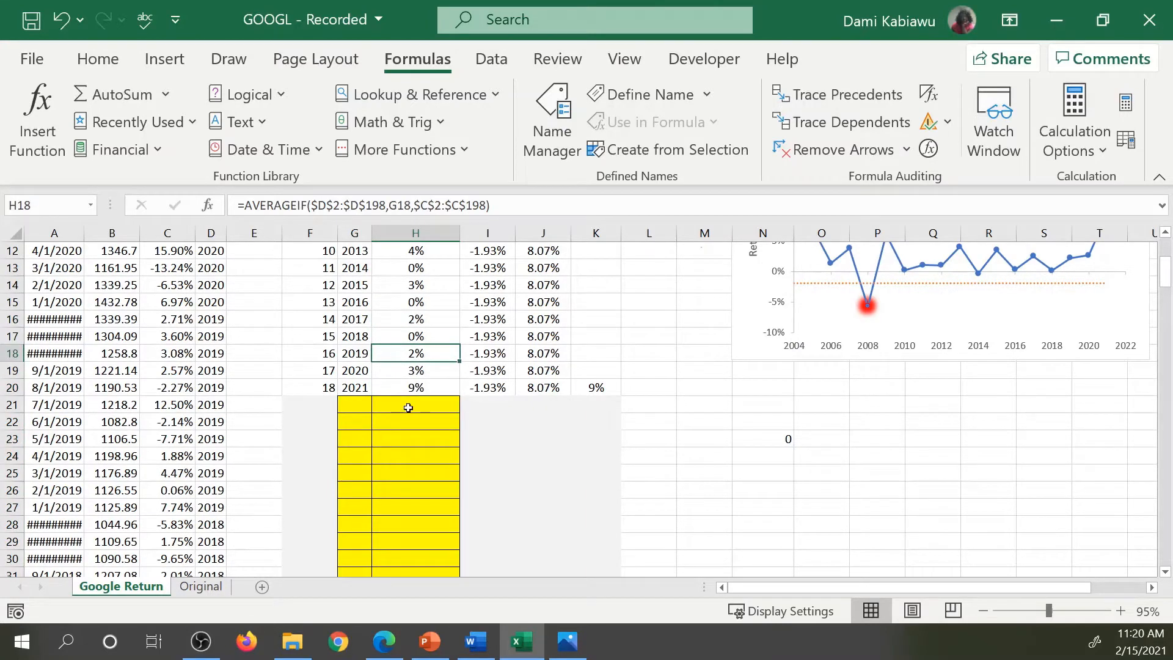
pyautogui.click(415, 383)
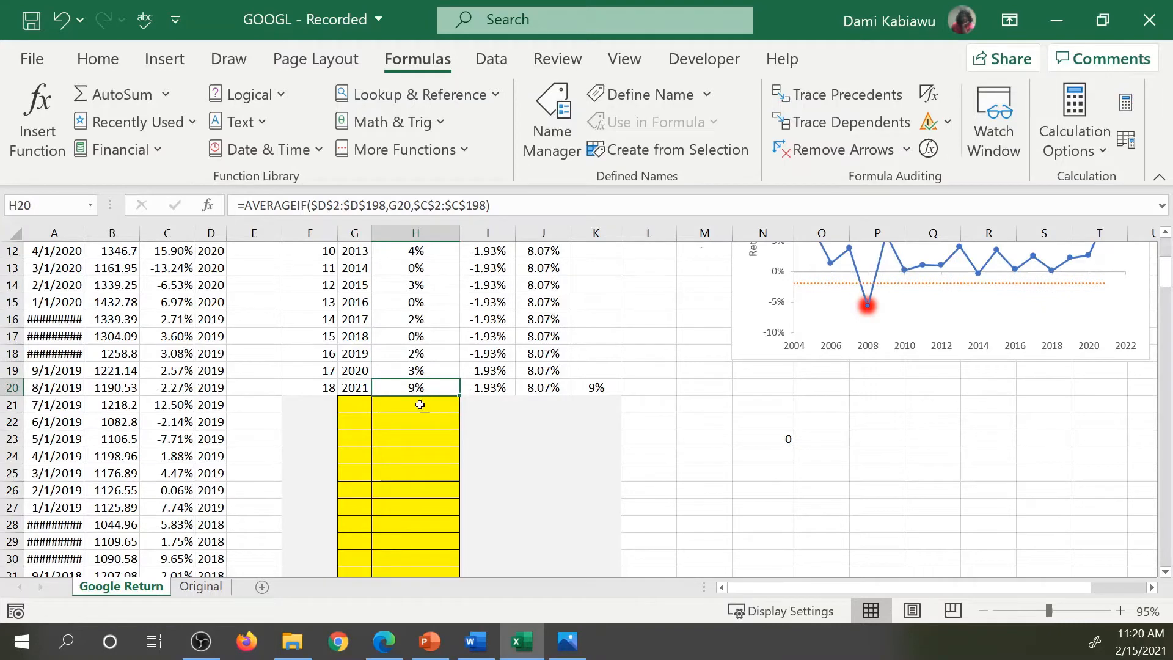
# Step: Enter 0 as the average return in H21, directly below the 2021 row
pyautogui.click(422, 403)
pyautogui.click(359, 404)
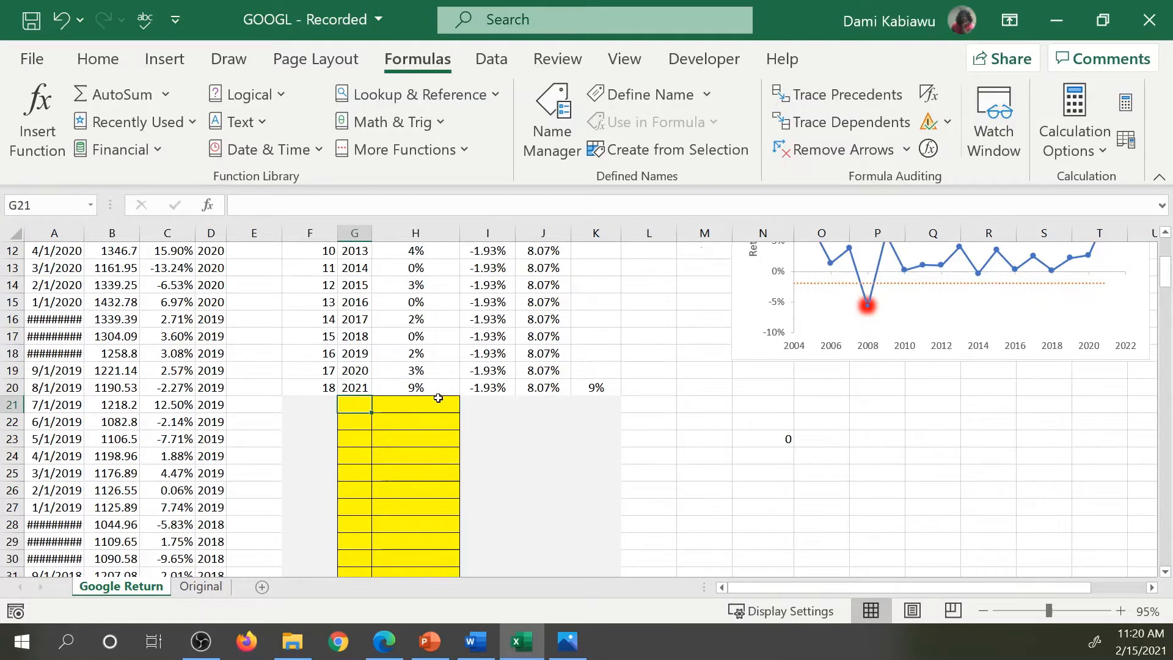
pyautogui.click(419, 404)
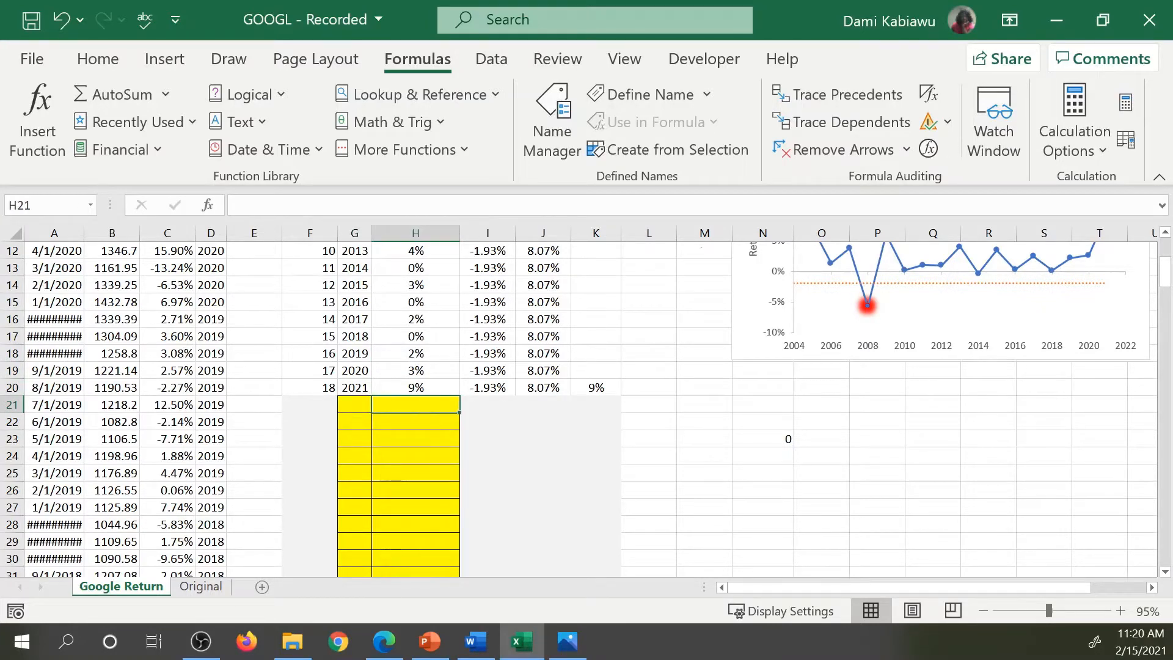
pyautogui.write('0')
pyautogui.press('Return')
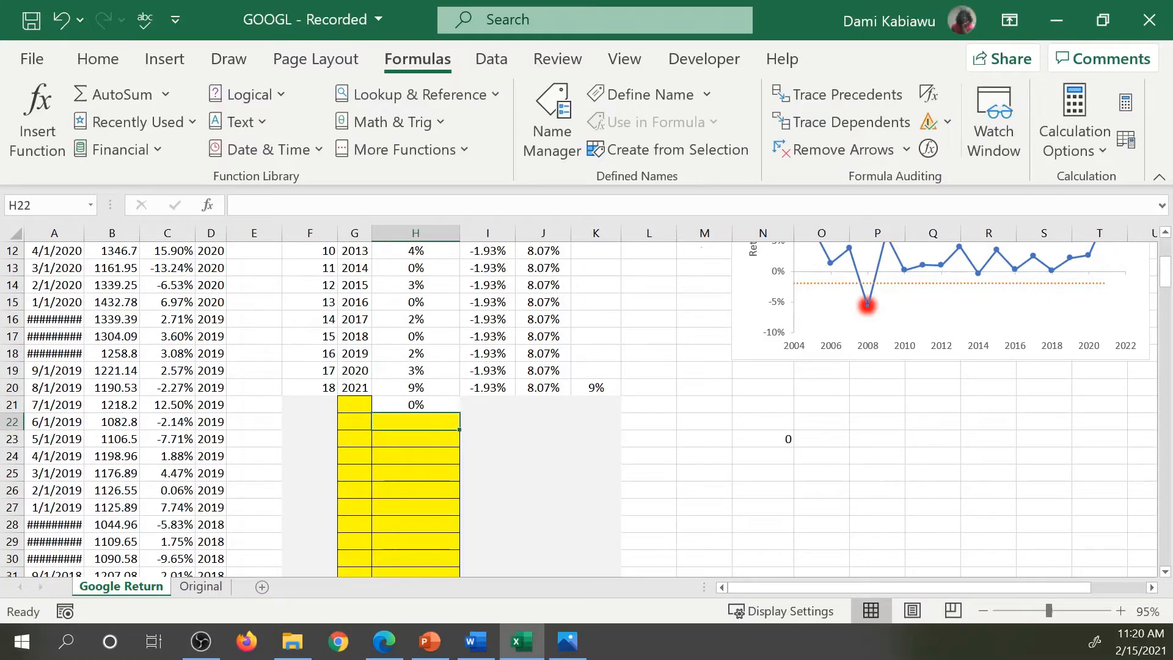
# Step: Examine the Average Return formulas in H5 and H20, the Warning formula in K20 and the value in H21
pyautogui.click(426, 389)
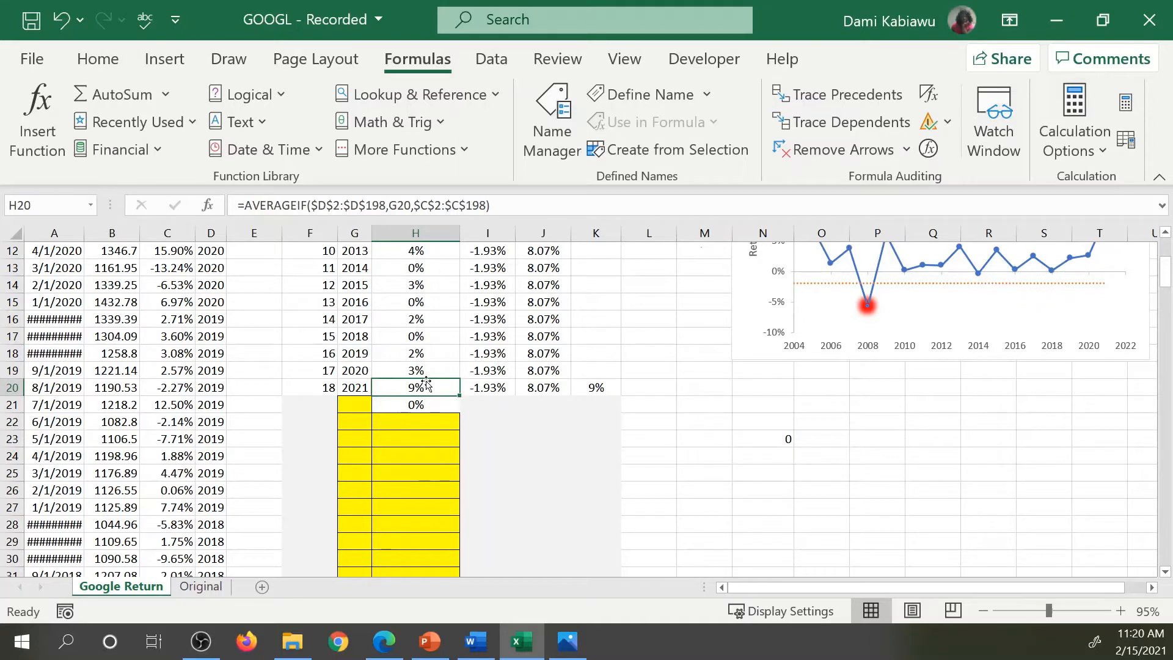
pyautogui.scroll(4, 467, 335)
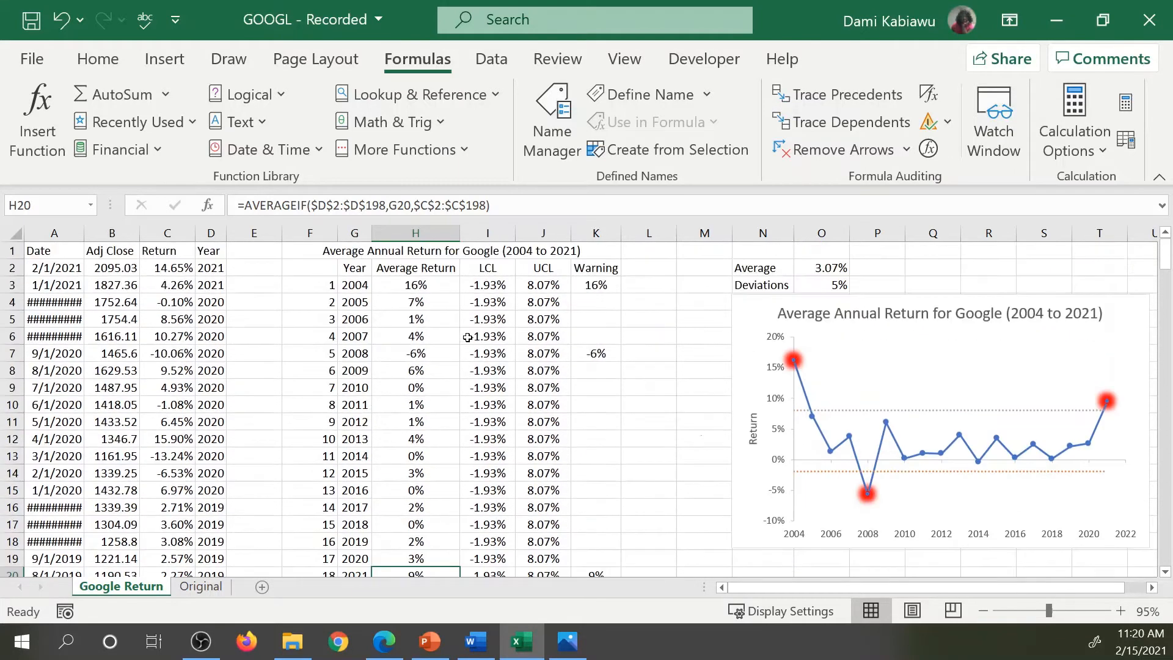
pyautogui.click(436, 315)
pyautogui.scroll(-3, 436, 312)
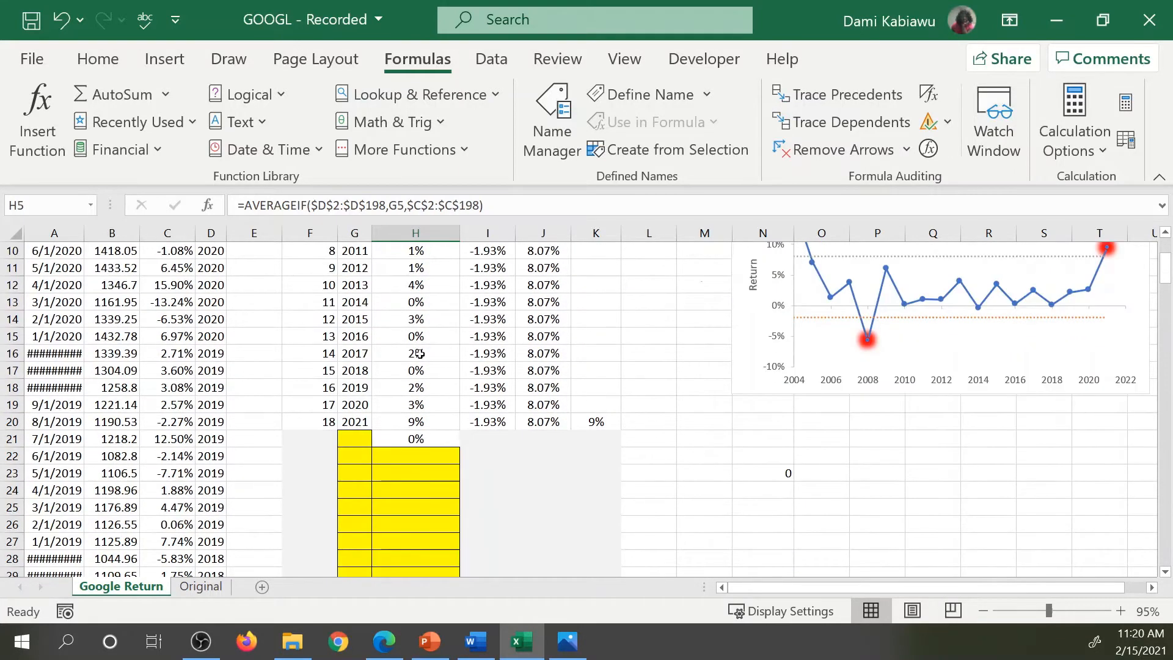
pyautogui.click(434, 421)
pyautogui.click(427, 441)
pyautogui.click(427, 460)
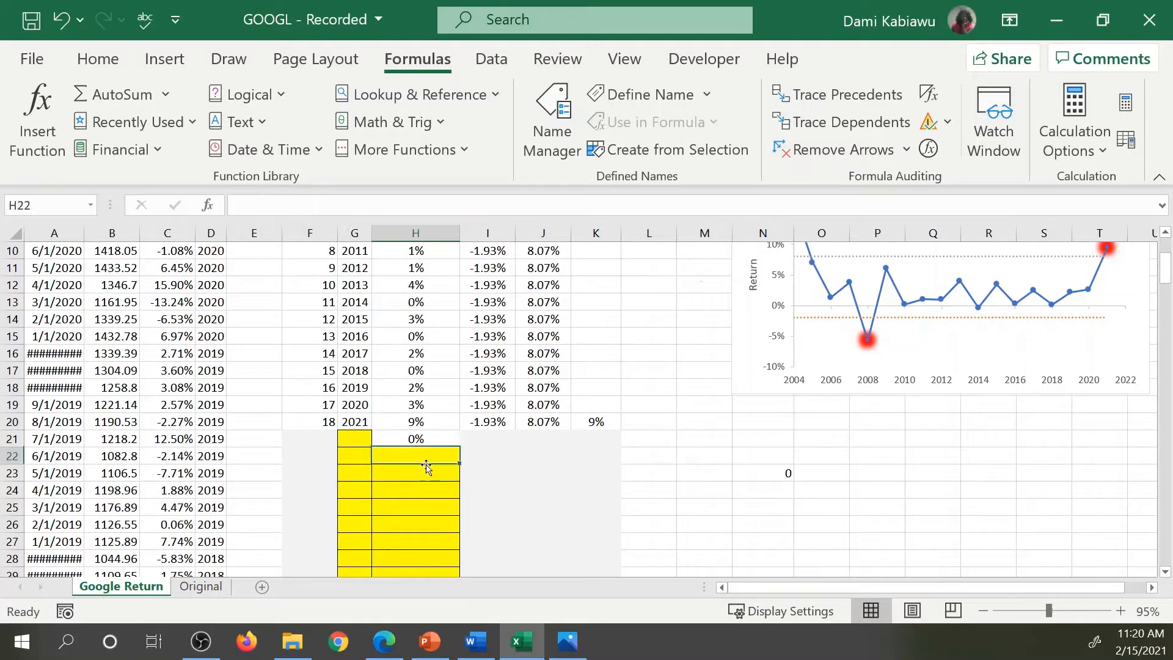
pyautogui.click(592, 422)
pyautogui.scroll(3, 597, 367)
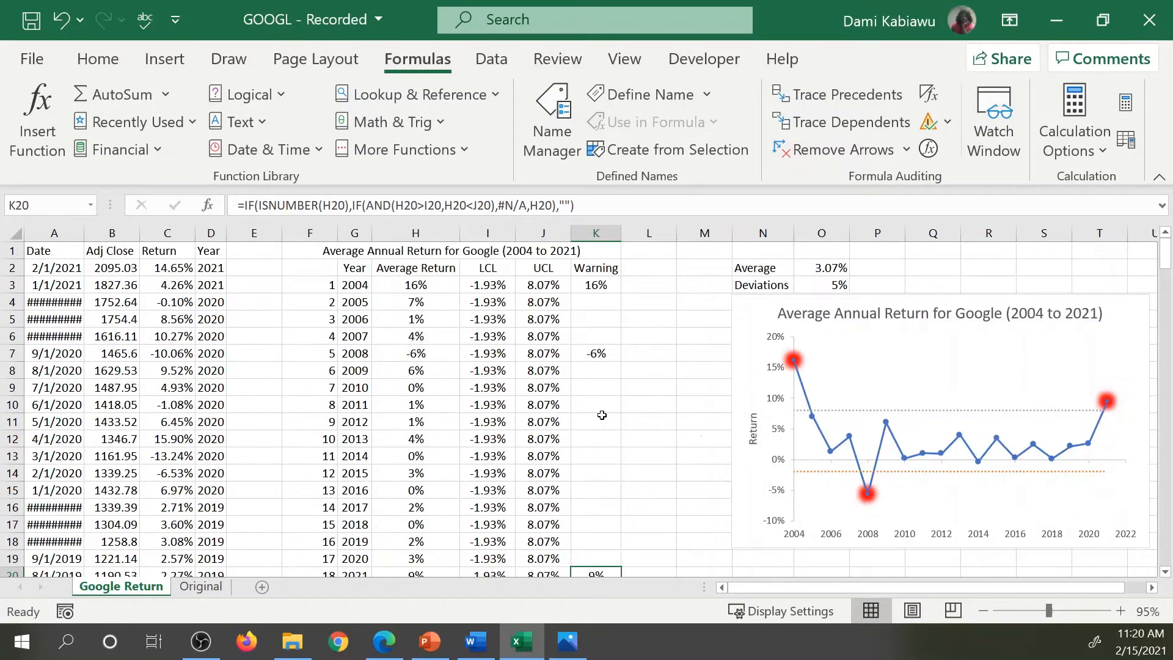
pyautogui.scroll(-2, 598, 342)
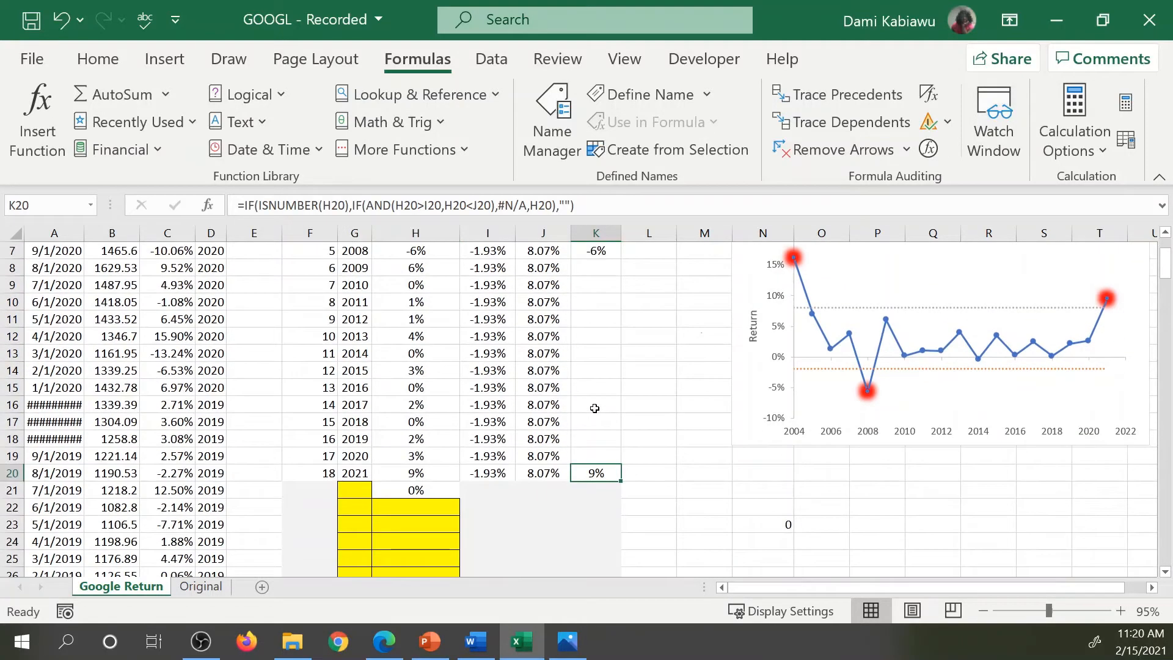
pyautogui.click(414, 491)
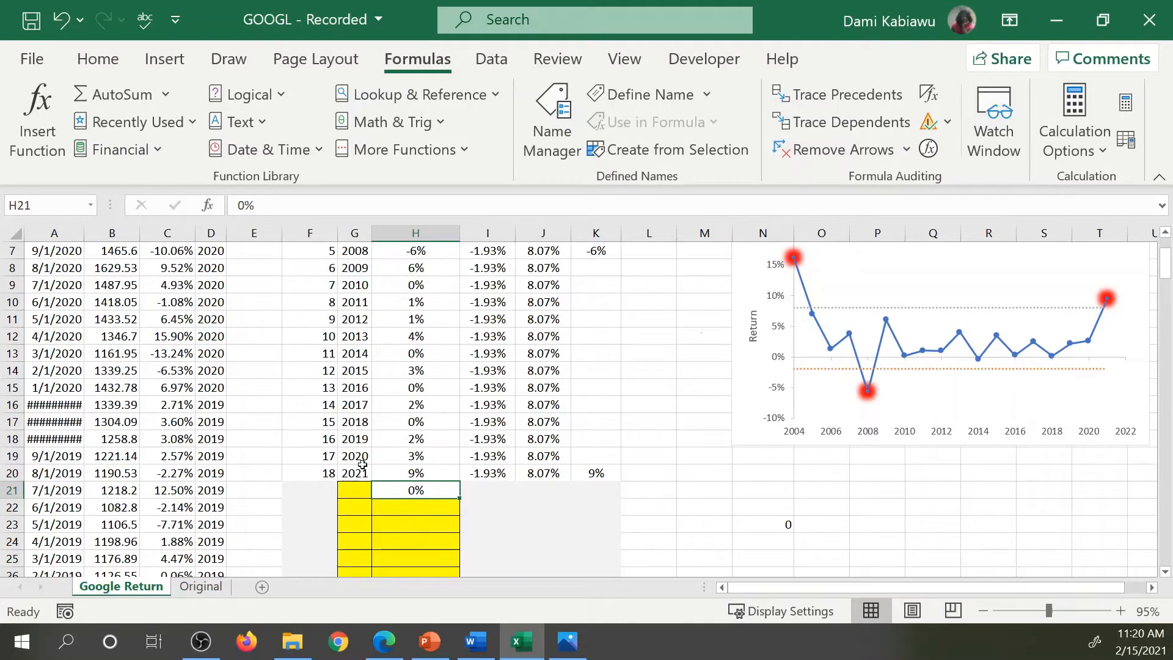
# Step: Enter =IF(ISNUMBER(H21),G20+1,"") in G21 so the year advances only when H21 holds a number
pyautogui.click(357, 488)
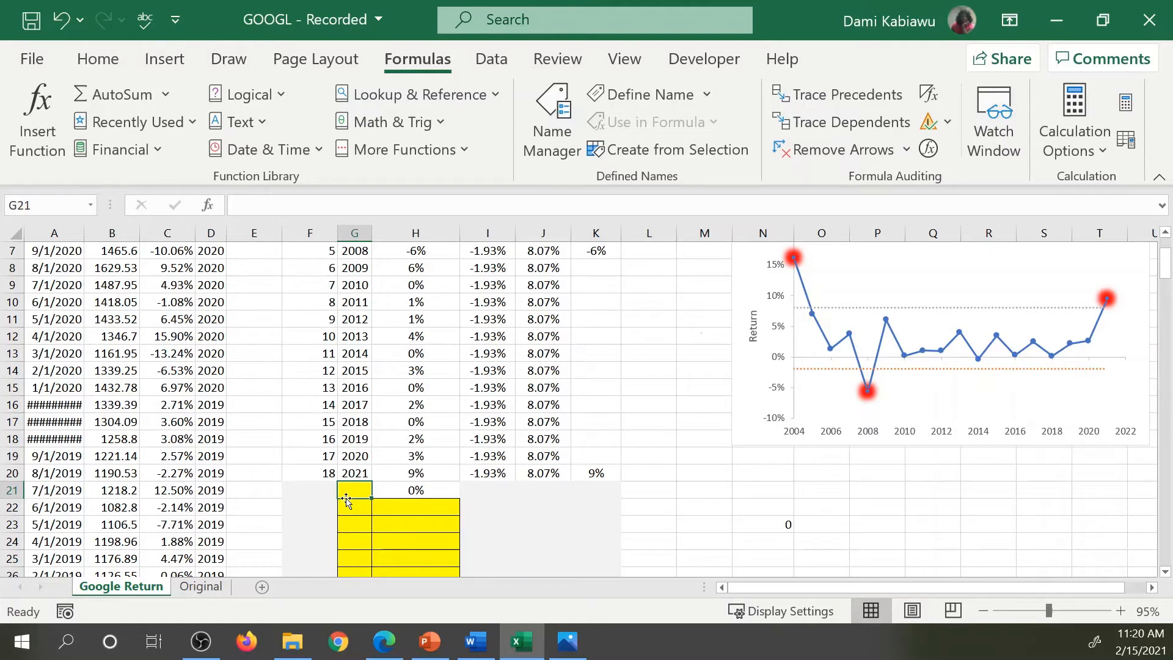
pyautogui.write('=if')
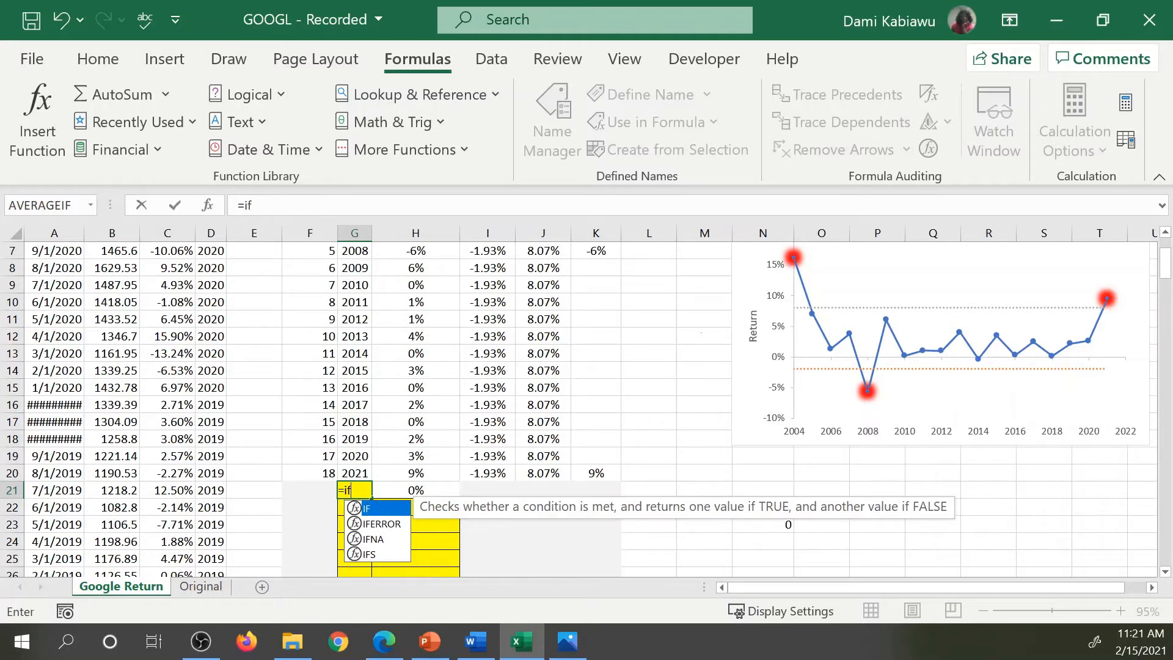
pyautogui.write('(isn')
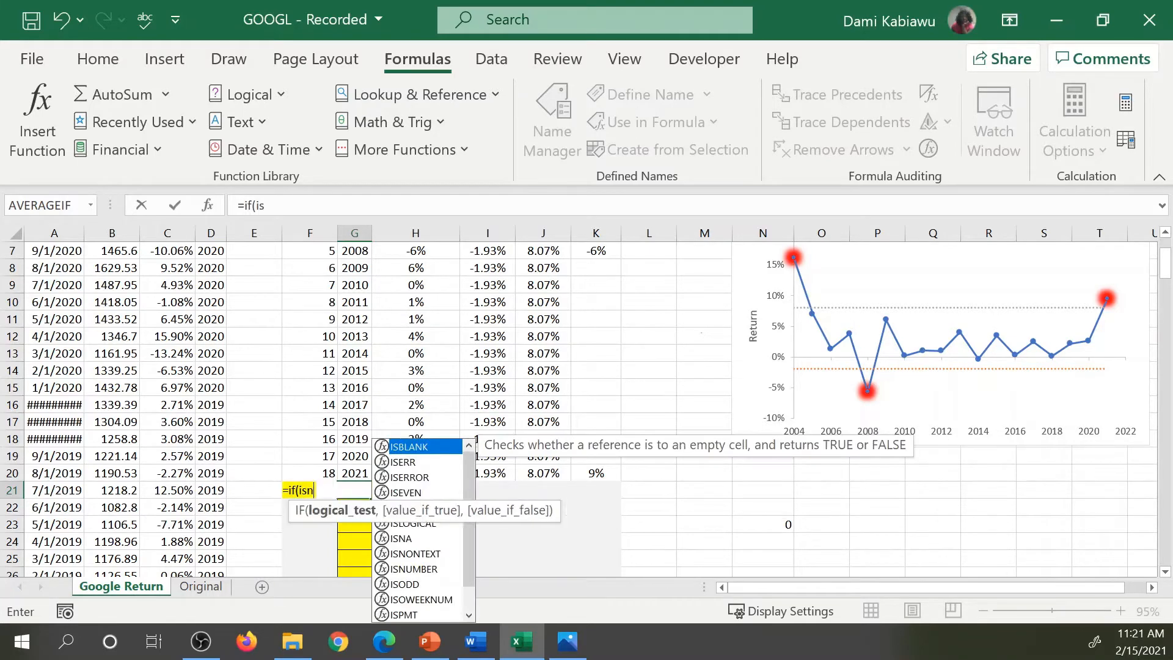
pyautogui.write('umber(')
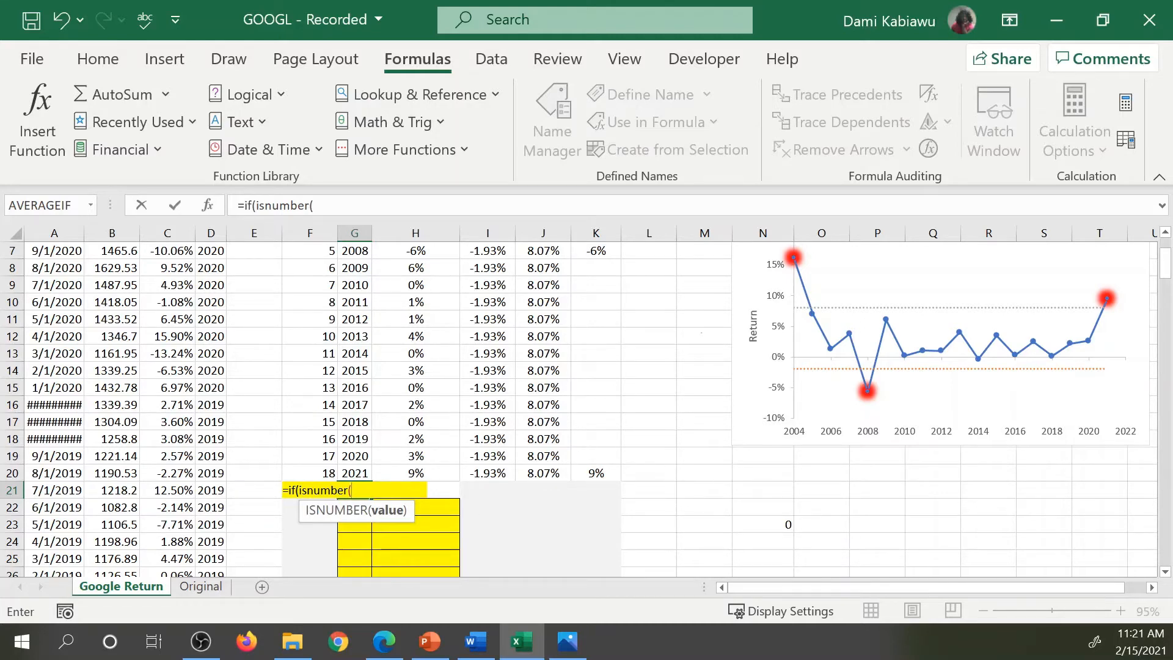
pyautogui.click(453, 477)
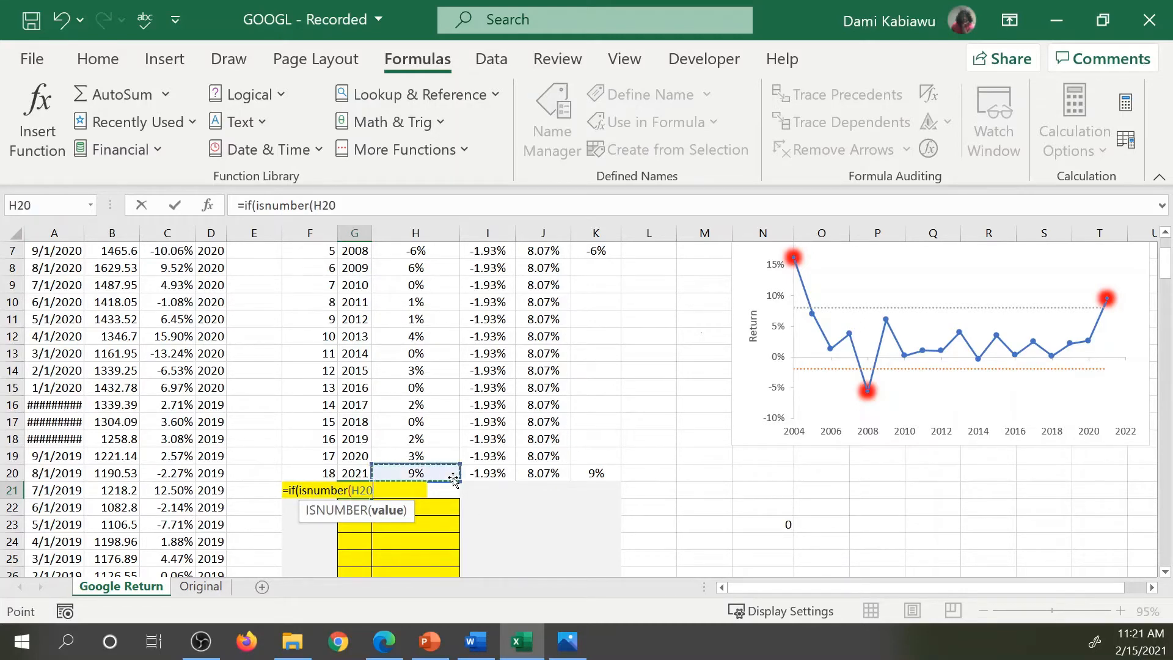
pyautogui.click(396, 495)
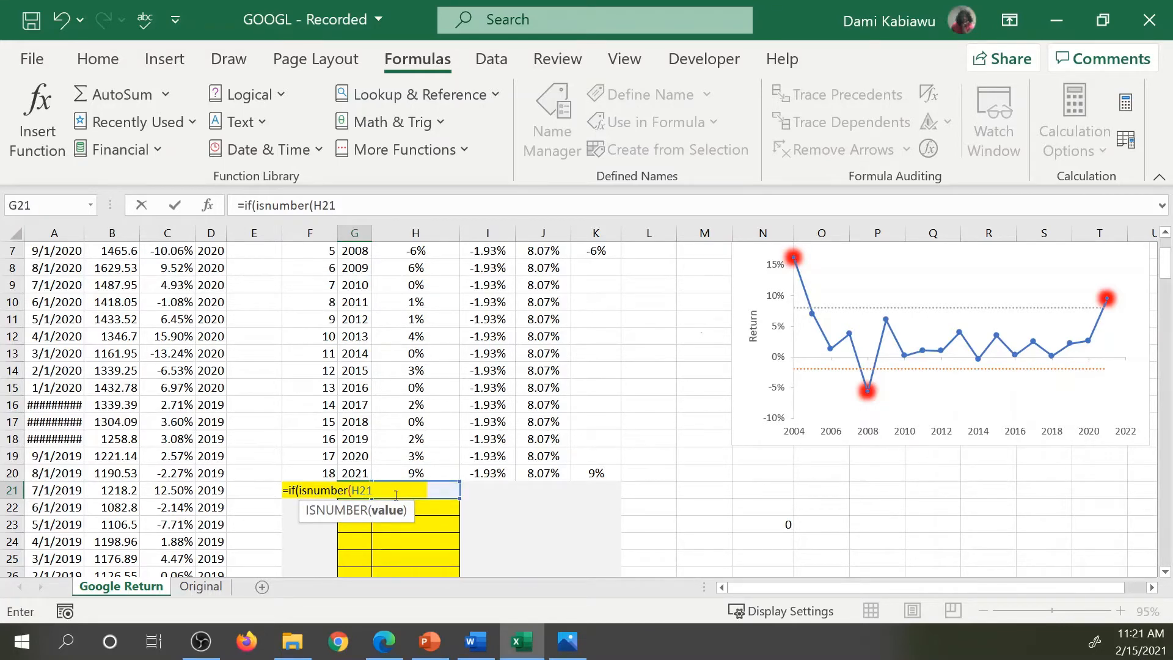
pyautogui.write(')')
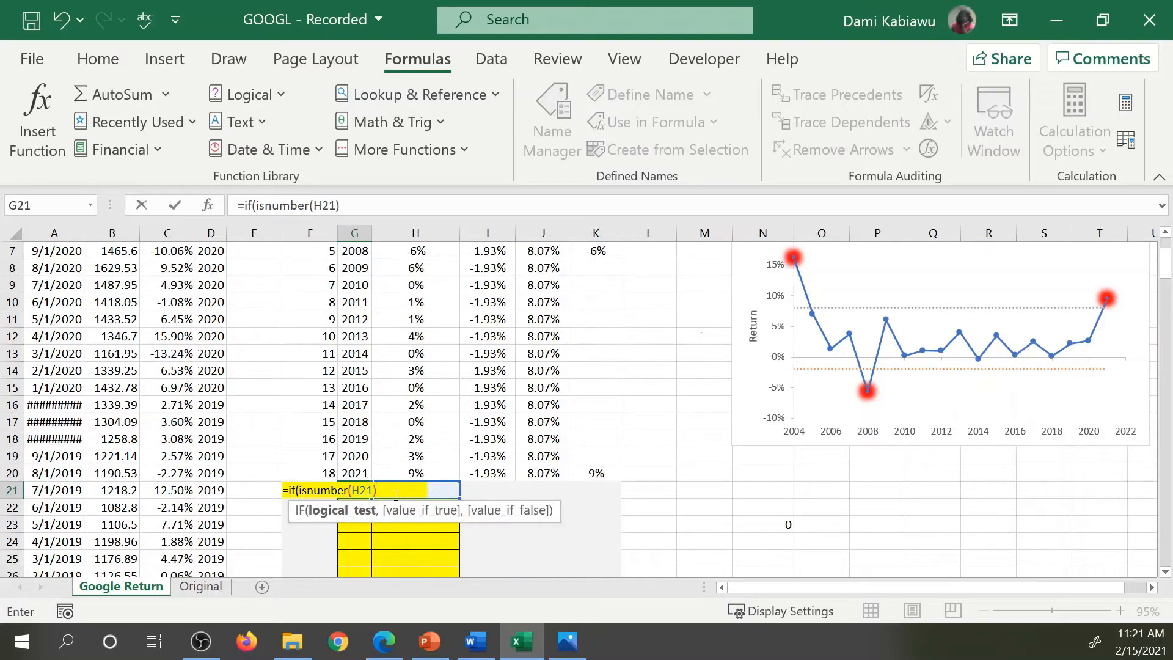
pyautogui.write(',')
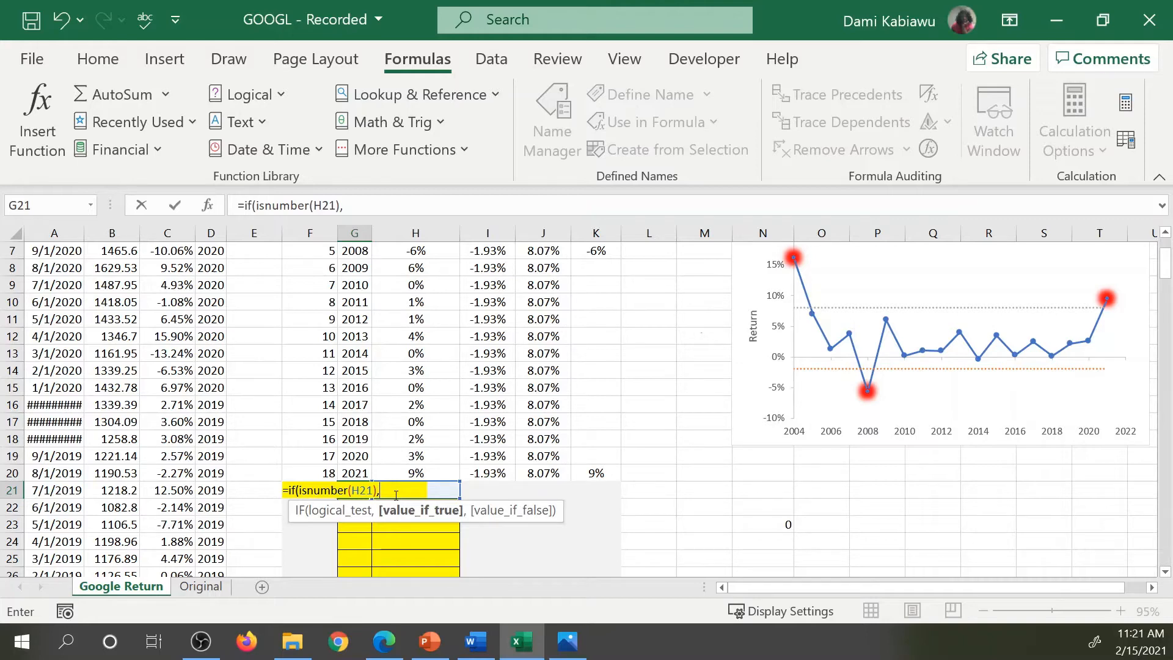
pyautogui.write('g20')
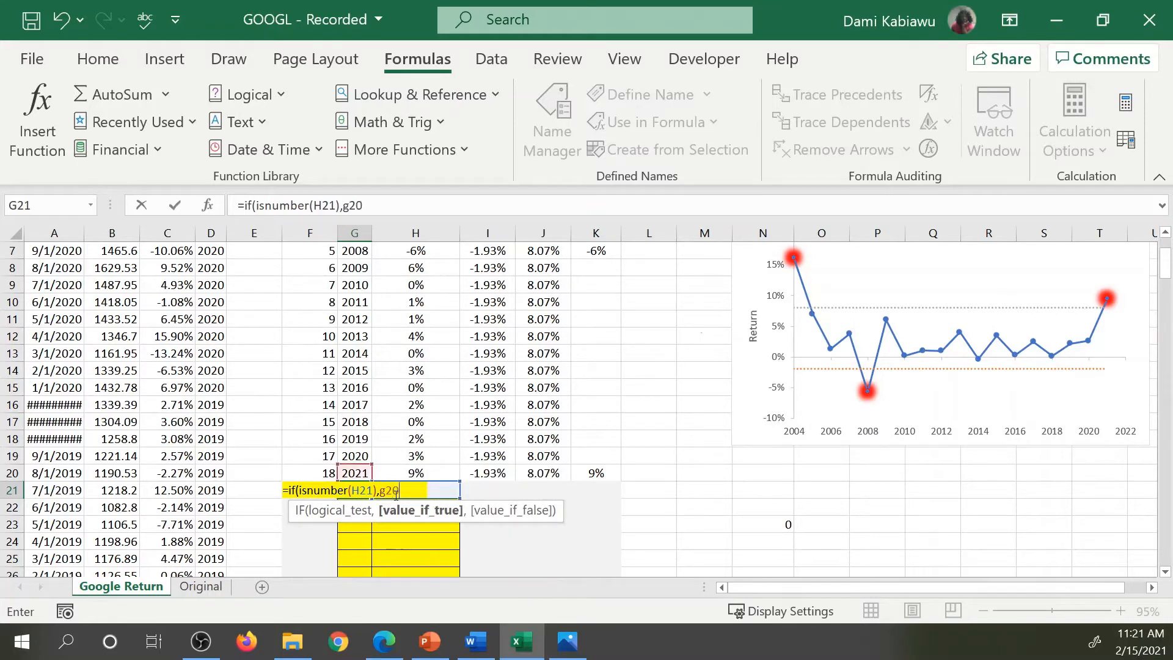
pyautogui.write('+1')
pyautogui.write(',""')
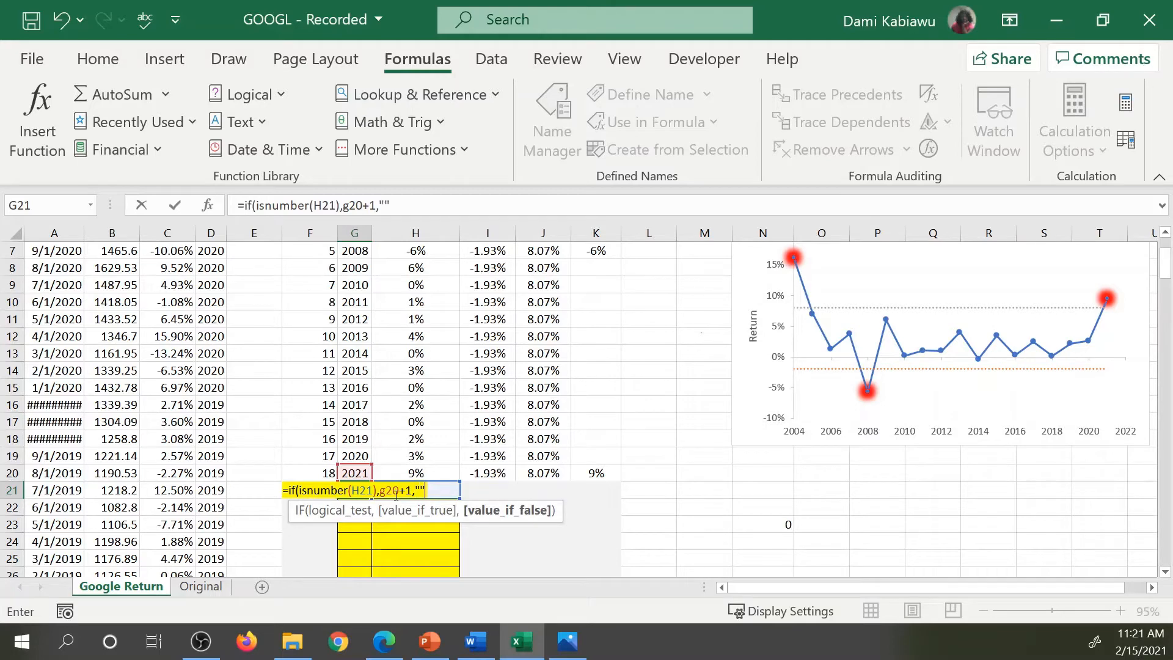
pyautogui.write(')')
pyautogui.press('Return')
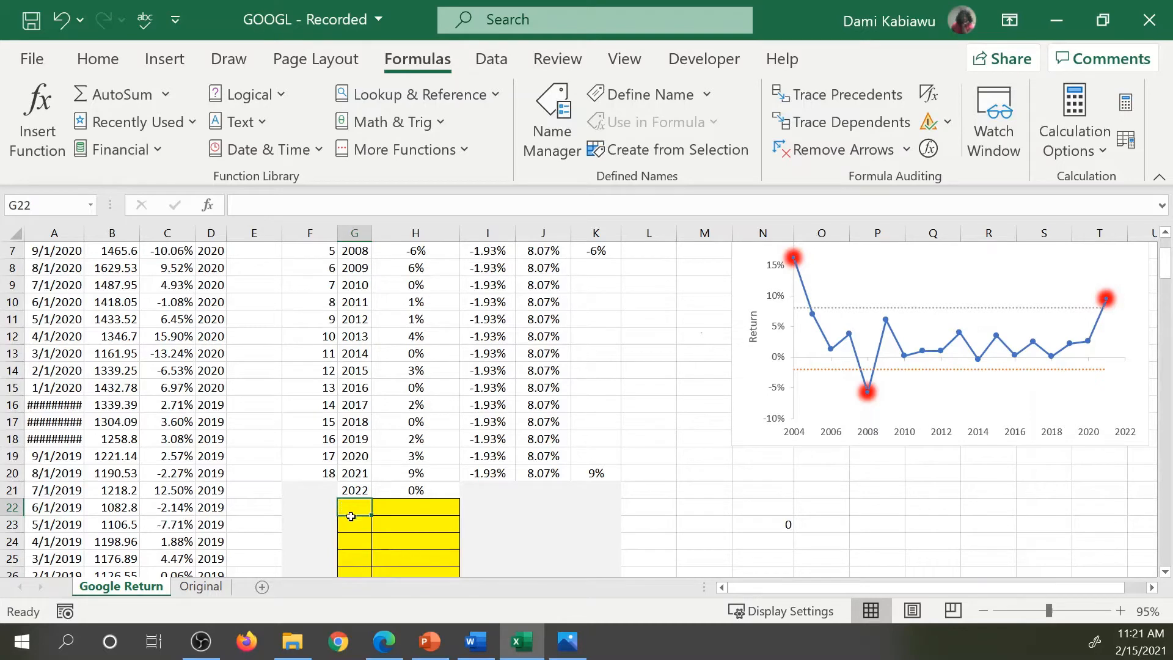
# Step: Fill the G21 year formula down the yellow Year column through row 199
pyautogui.click(366, 488)
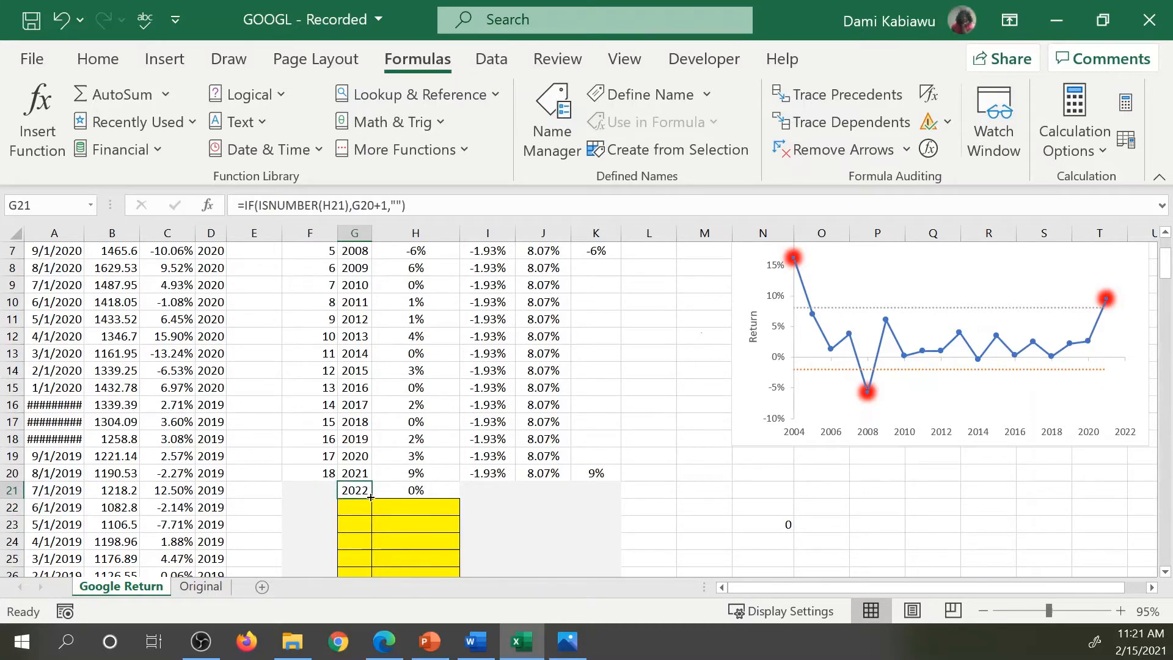
pyautogui.moveTo(370, 496); pyautogui.dragTo(358, 543)
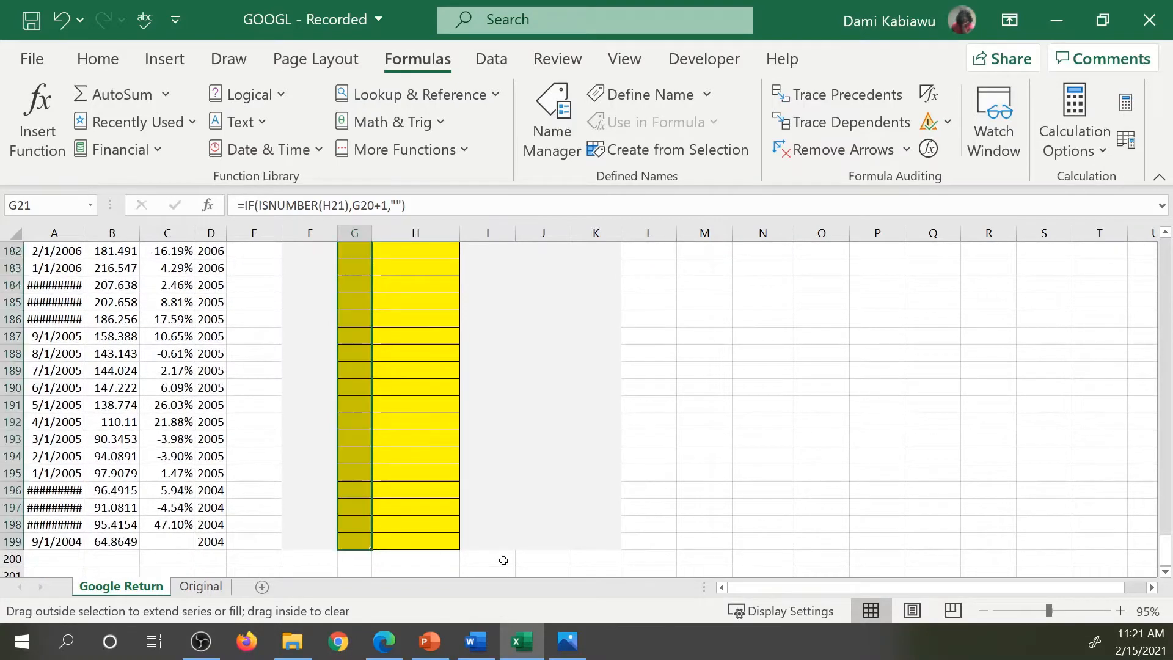
pyautogui.moveTo(503, 560); pyautogui.dragTo(503, 560)
pyautogui.scroll(14, 492, 340)
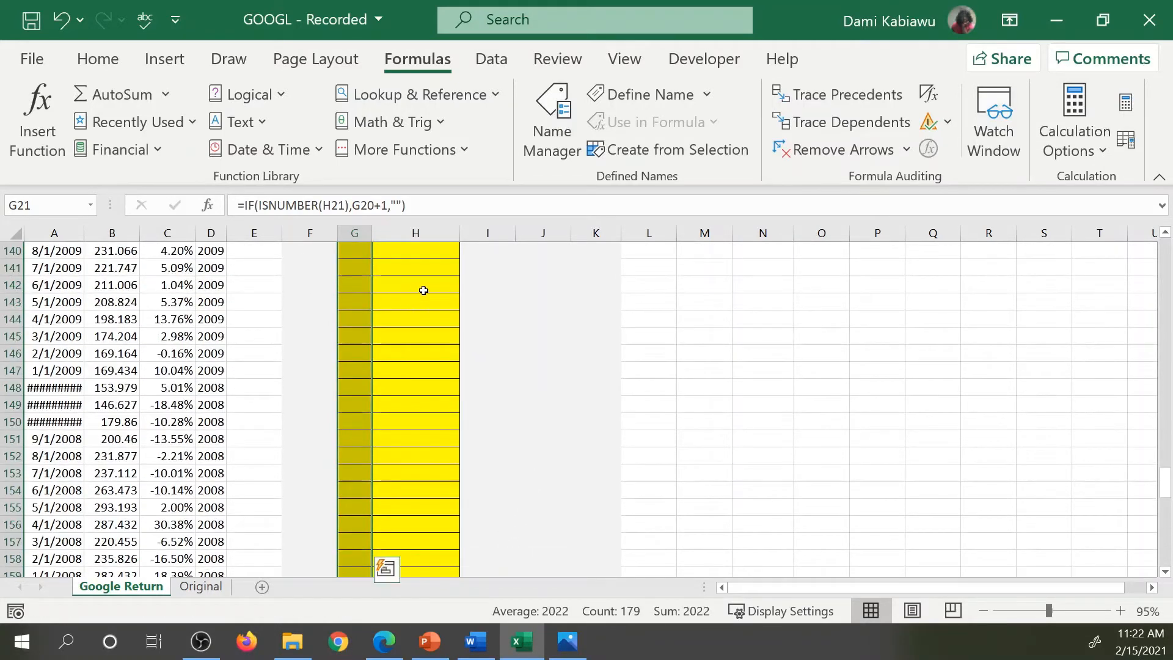
pyautogui.scroll(20, 428, 292)
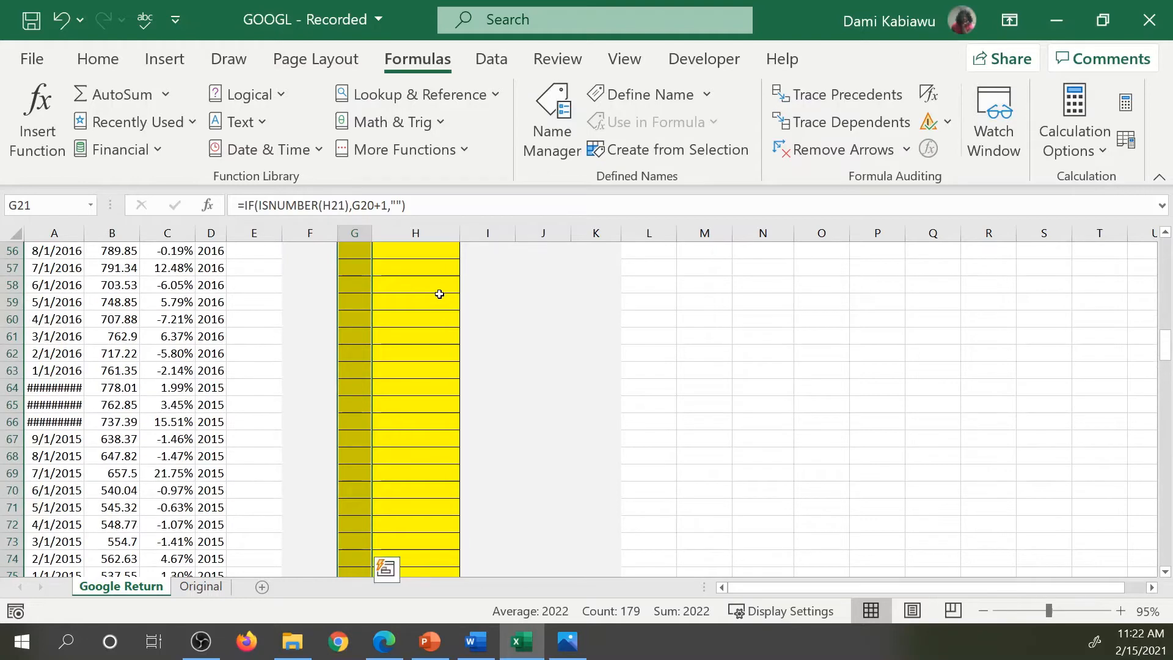
pyautogui.scroll(13, 439, 294)
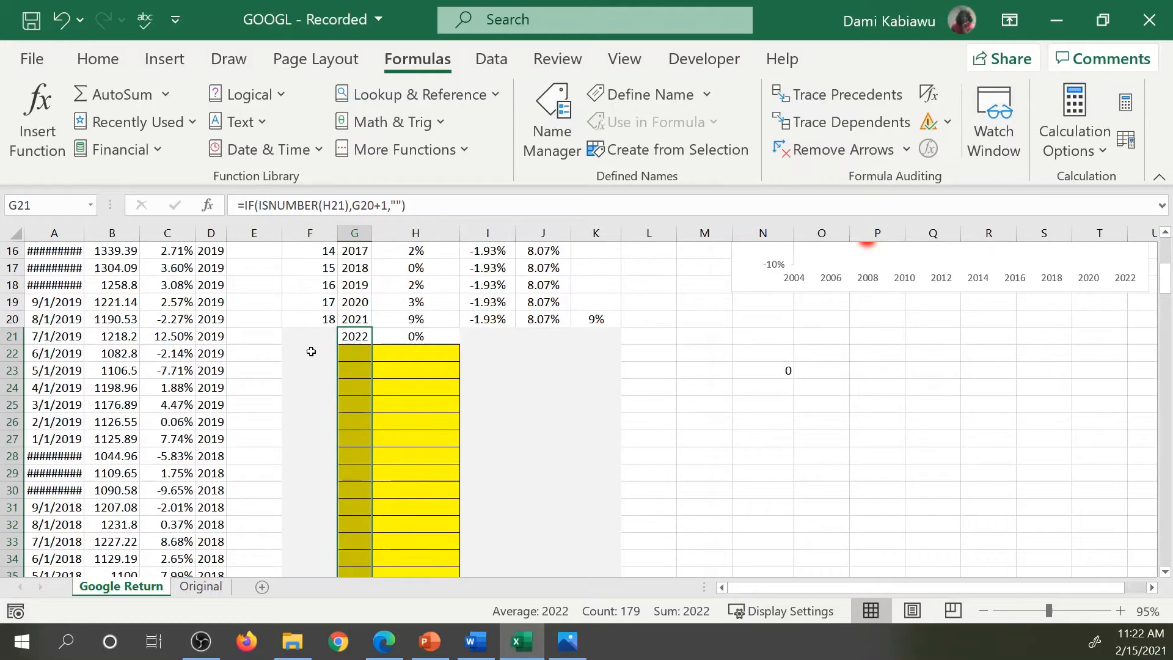
# Step: Check the grey blank cells of column F below row 21 and the formula in F25
pyautogui.moveTo(311, 351); pyautogui.dragTo(301, 487)
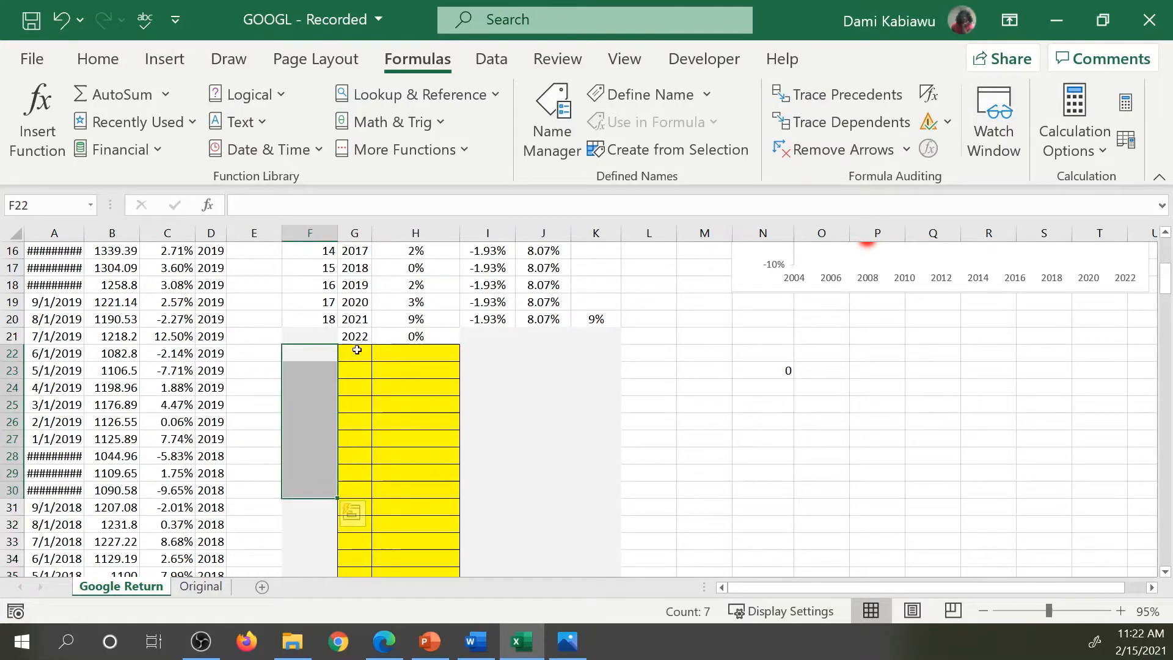
pyautogui.hotkey('ctrl', 'd')
pyautogui.click(297, 407)
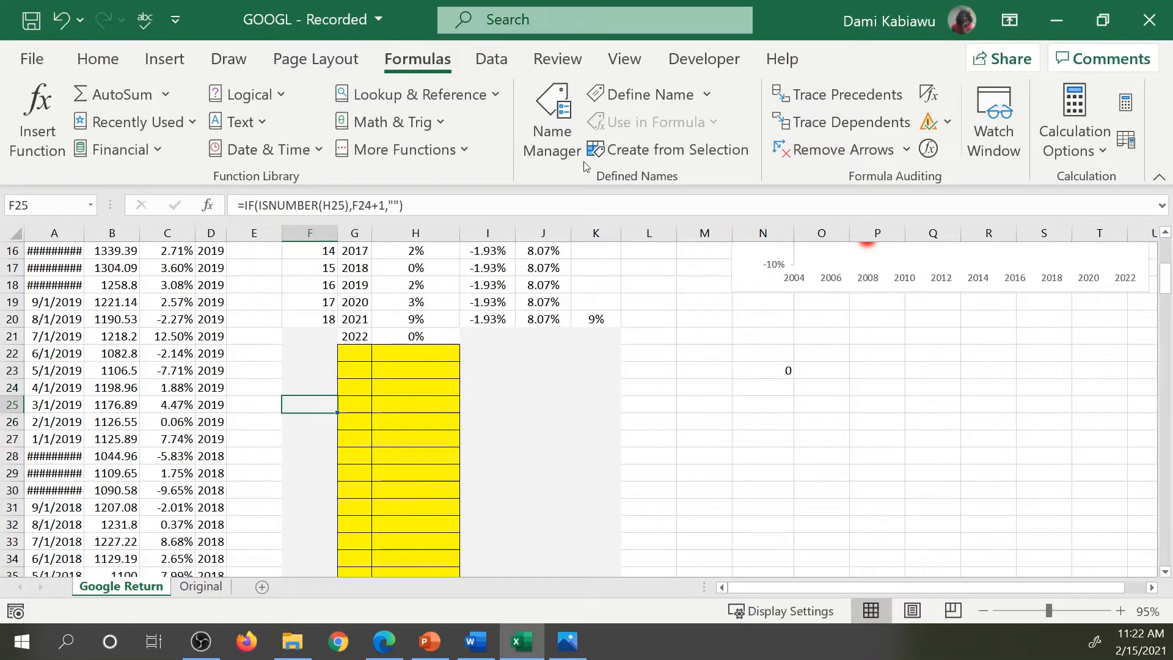
# Step: In this worksheet's conditional formatting rules, limit the yellow blank-cell rule to =$H$3:$H$199
pyautogui.click(101, 59)
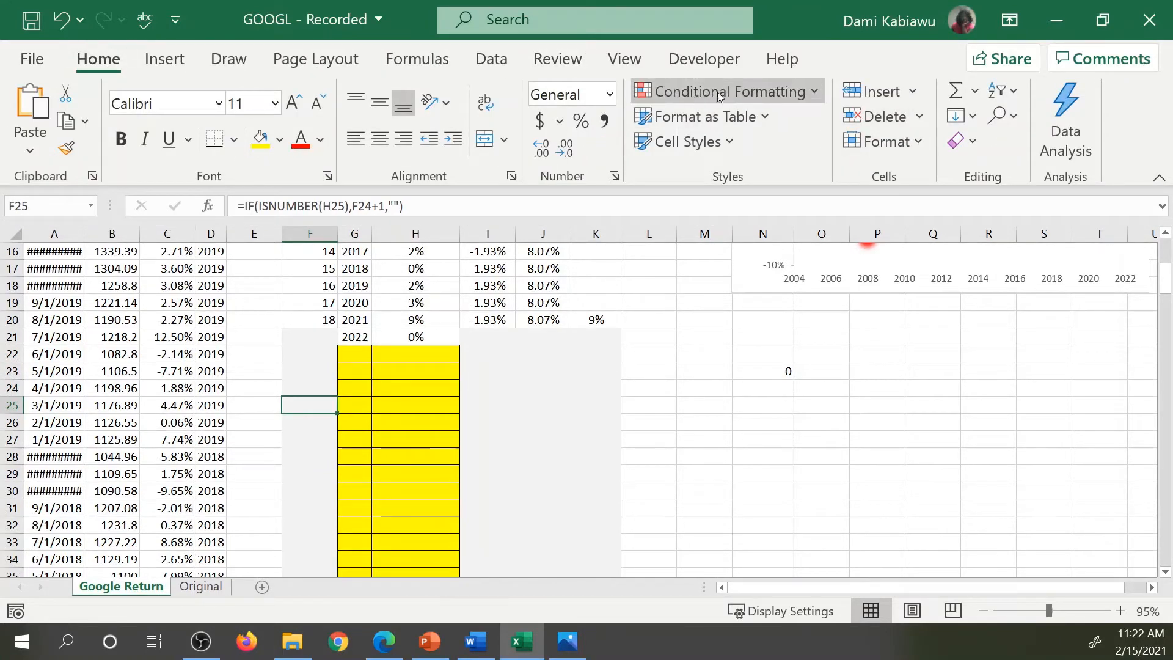
pyautogui.click(766, 92)
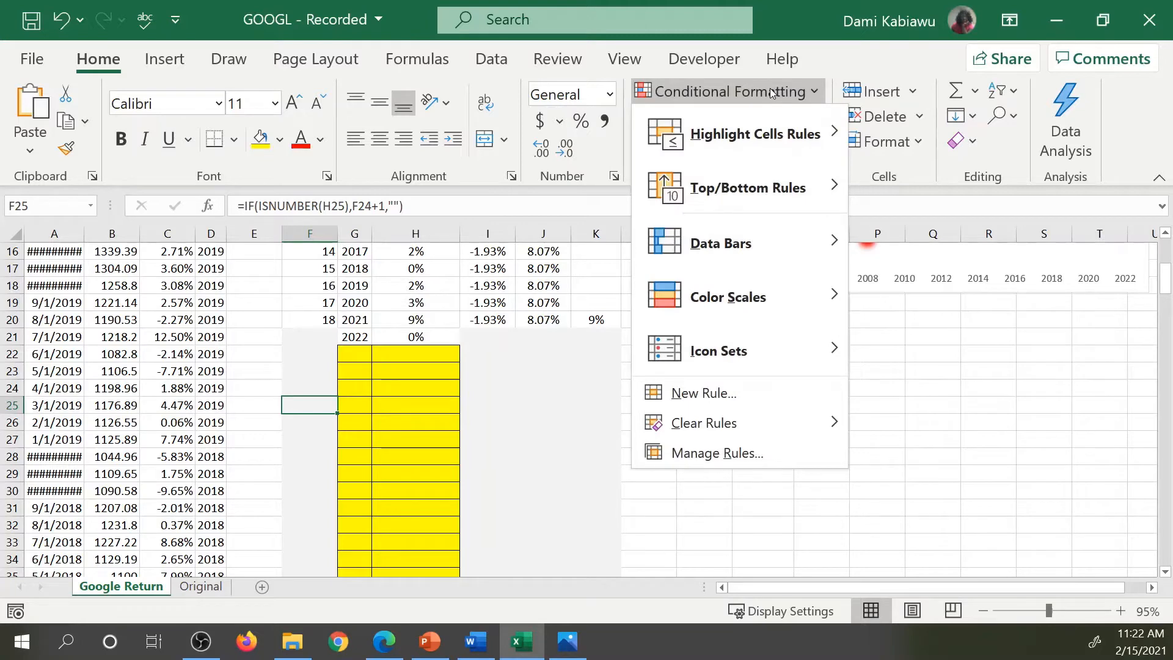
pyautogui.click(702, 452)
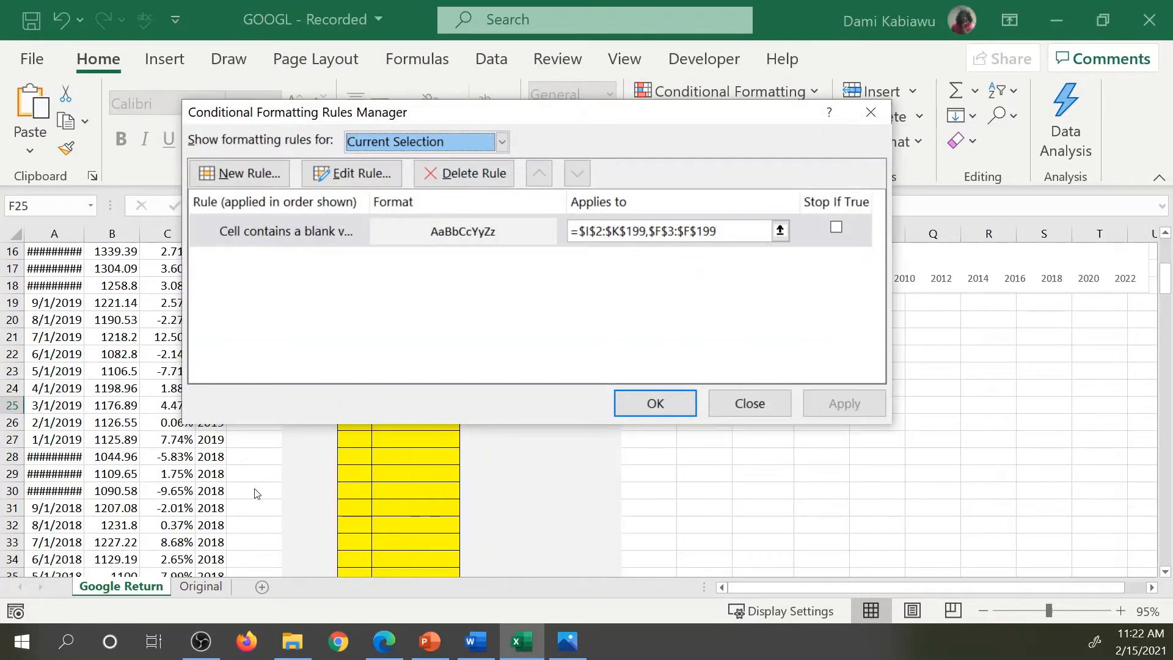
pyautogui.click(506, 142)
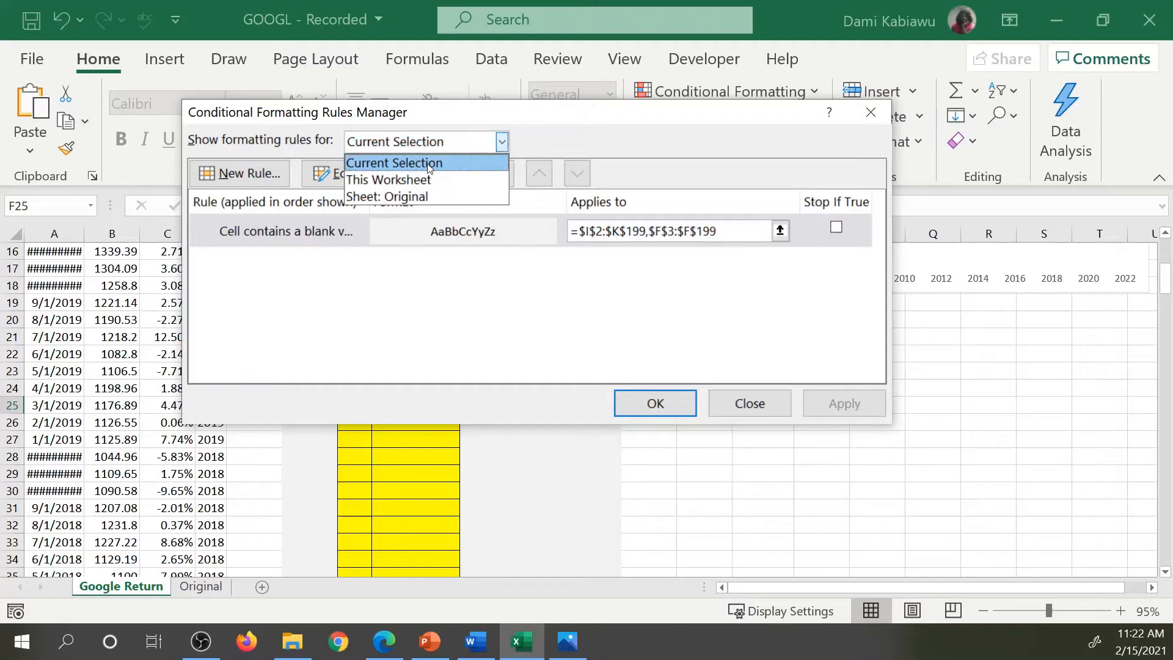
pyautogui.click(413, 178)
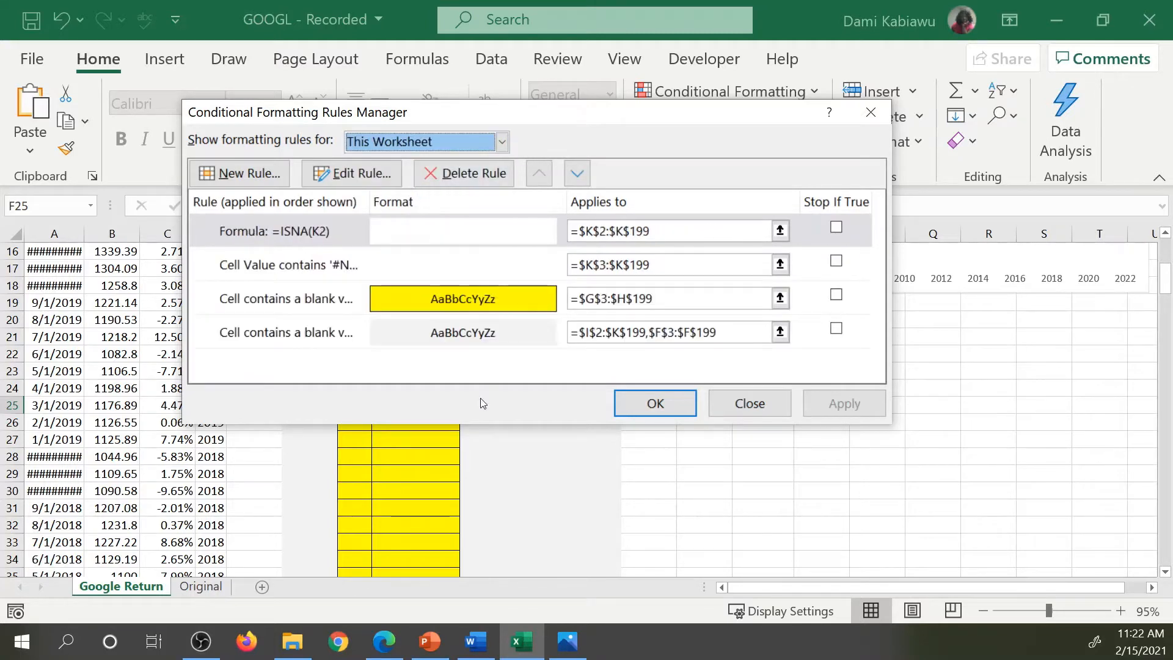
pyautogui.click(376, 296)
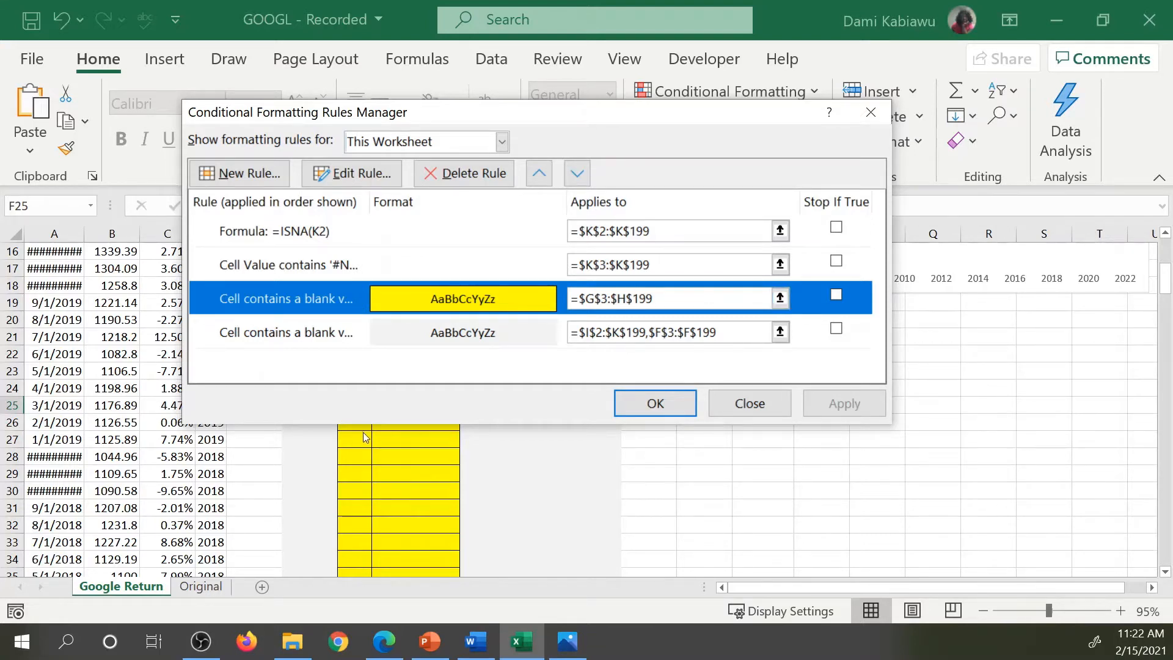
pyautogui.click(597, 297)
pyautogui.press('BackSpace')
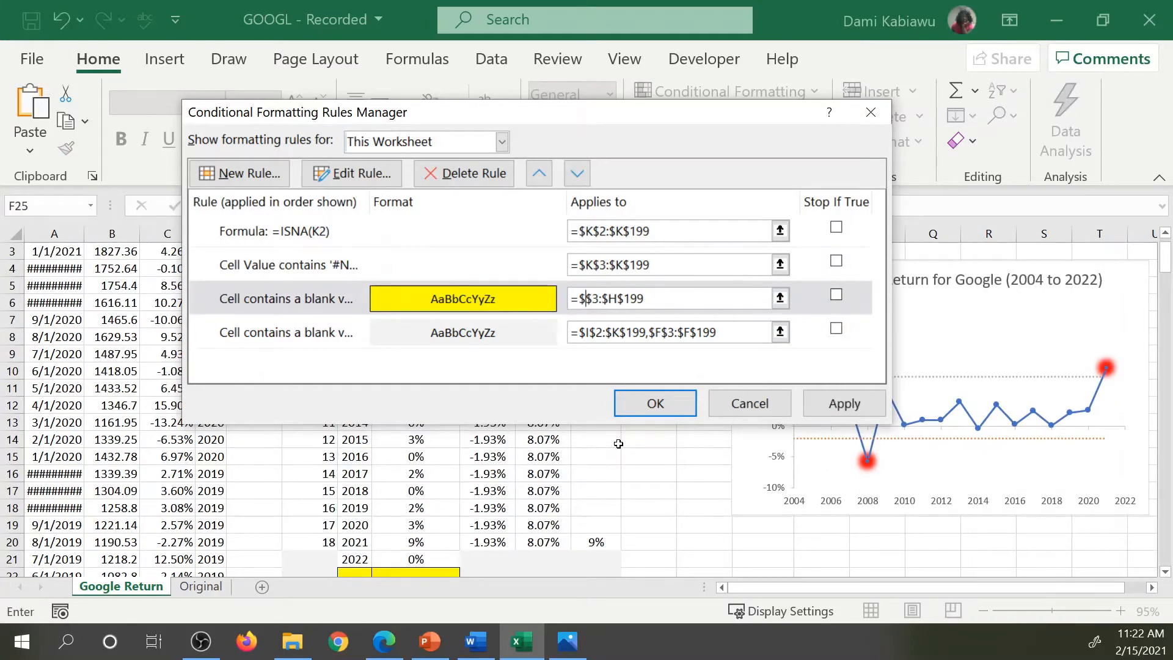
pyautogui.write('h')
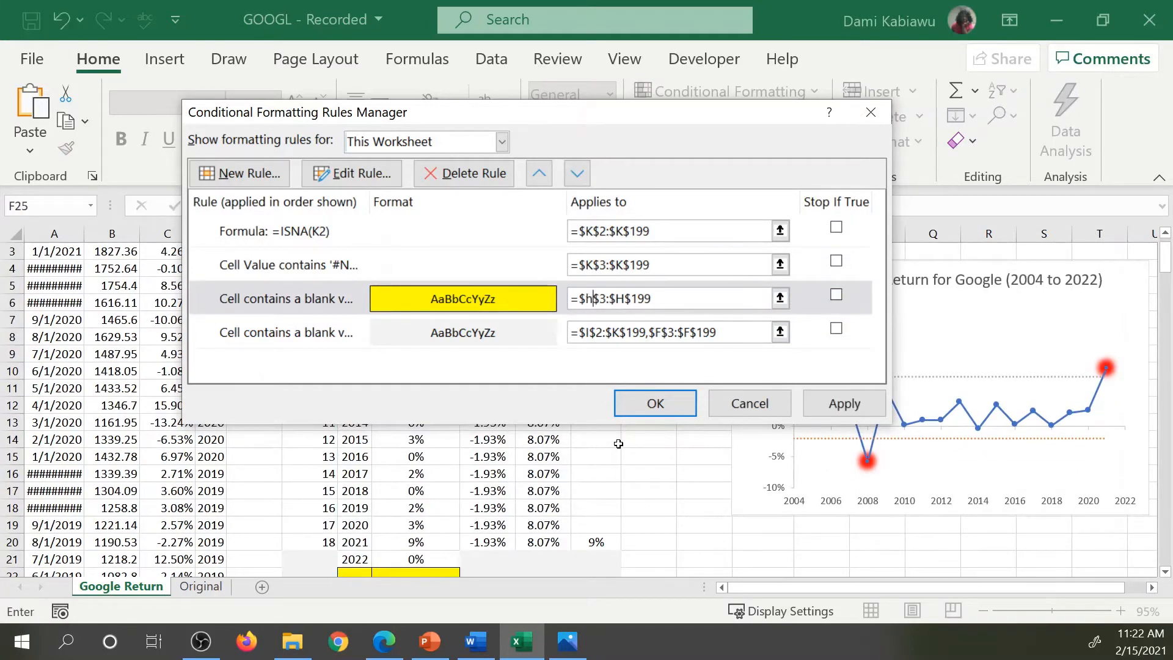
# Step: Extend the grey blank-cell formatting rule to =$I$2:$K$199,$F$3:$G$199 and apply the rule changes
pyautogui.click(502, 337)
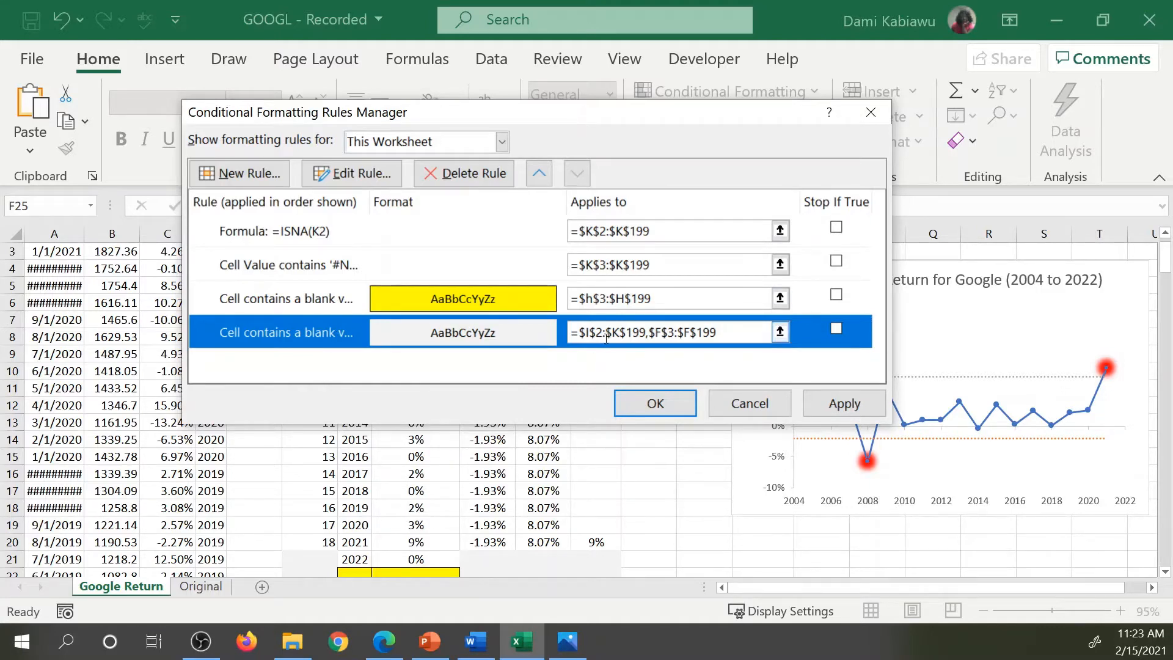
pyautogui.click(691, 334)
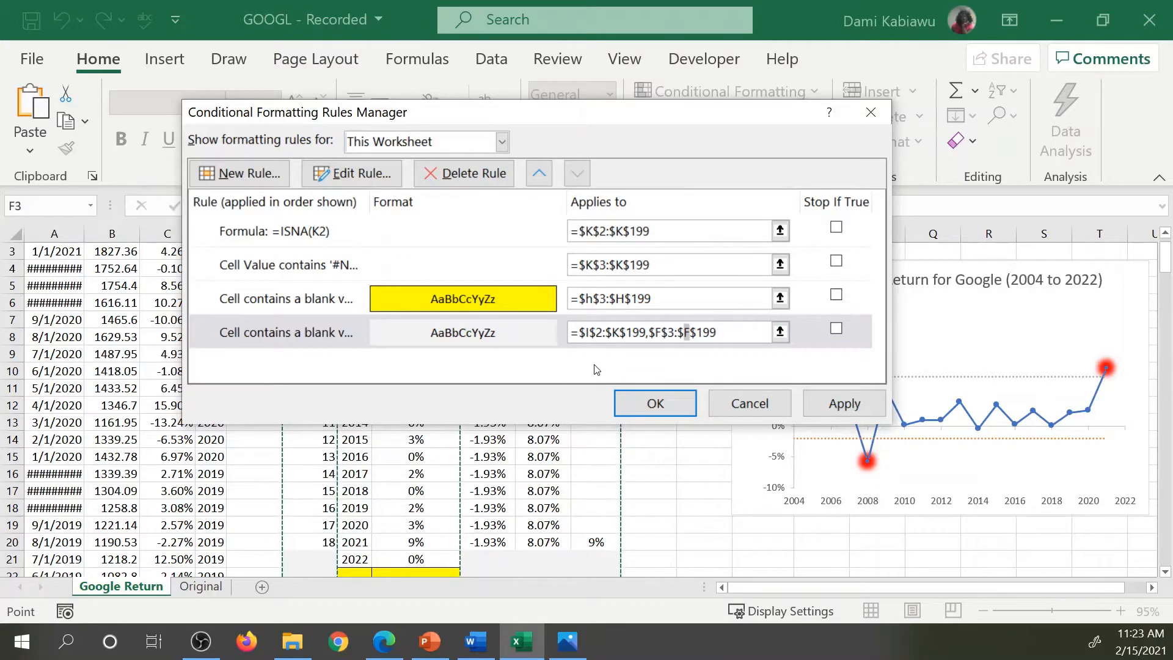
pyautogui.press('Delete')
pyautogui.write('g')
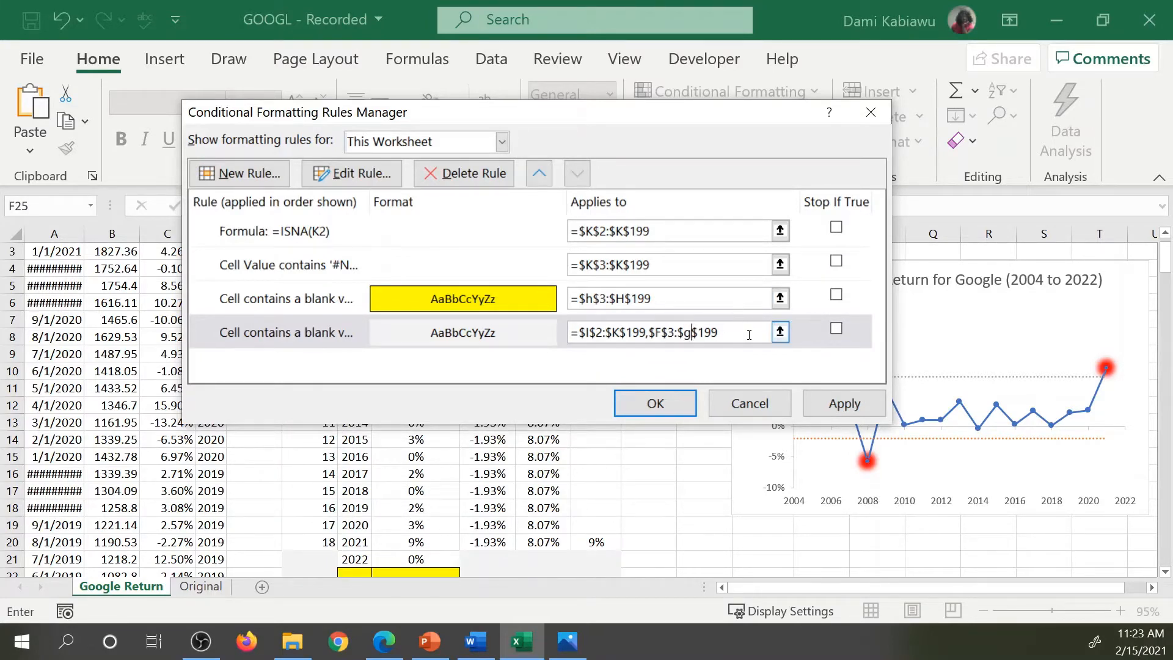
pyautogui.press('Return')
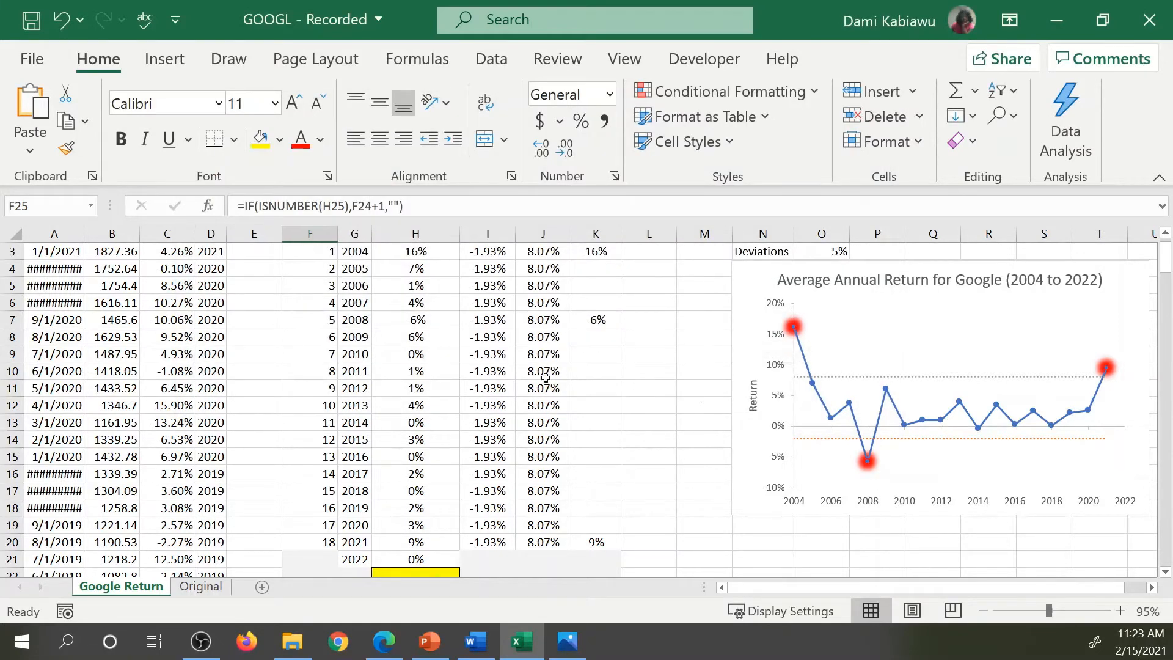
# Step: Fill the G21 year formula down column G again and check the copied formula in G125
pyautogui.scroll(-4, 484, 397)
pyautogui.moveTo(339, 367); pyautogui.dragTo(332, 557)
pyautogui.click(354, 354)
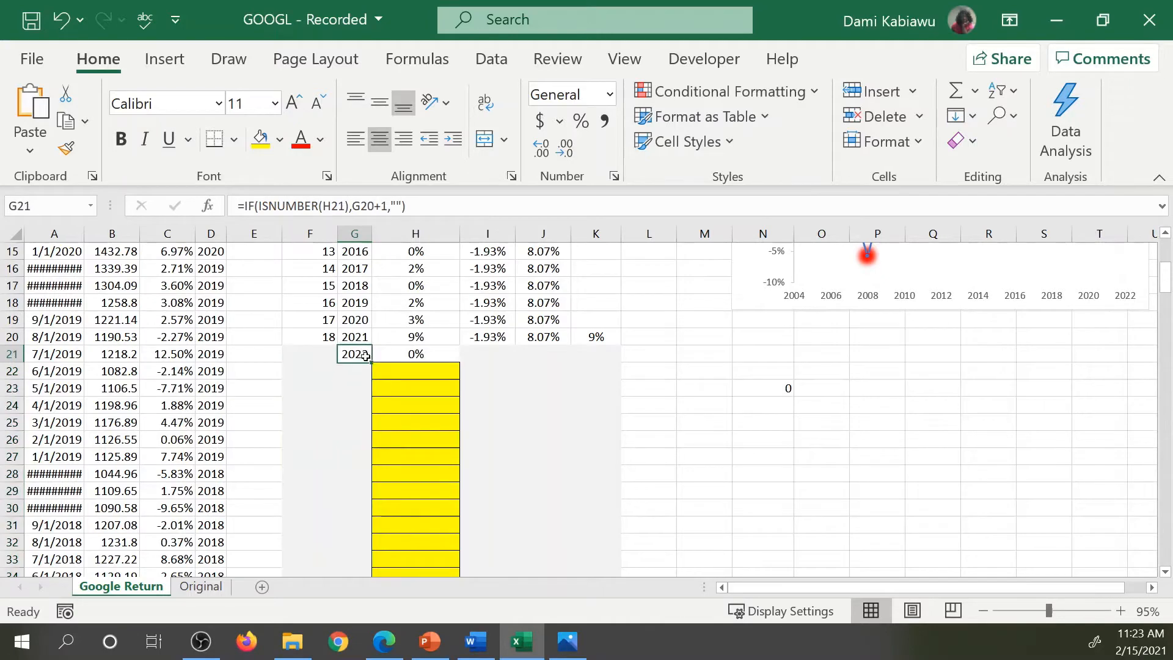
pyautogui.doubleClick(372, 362)
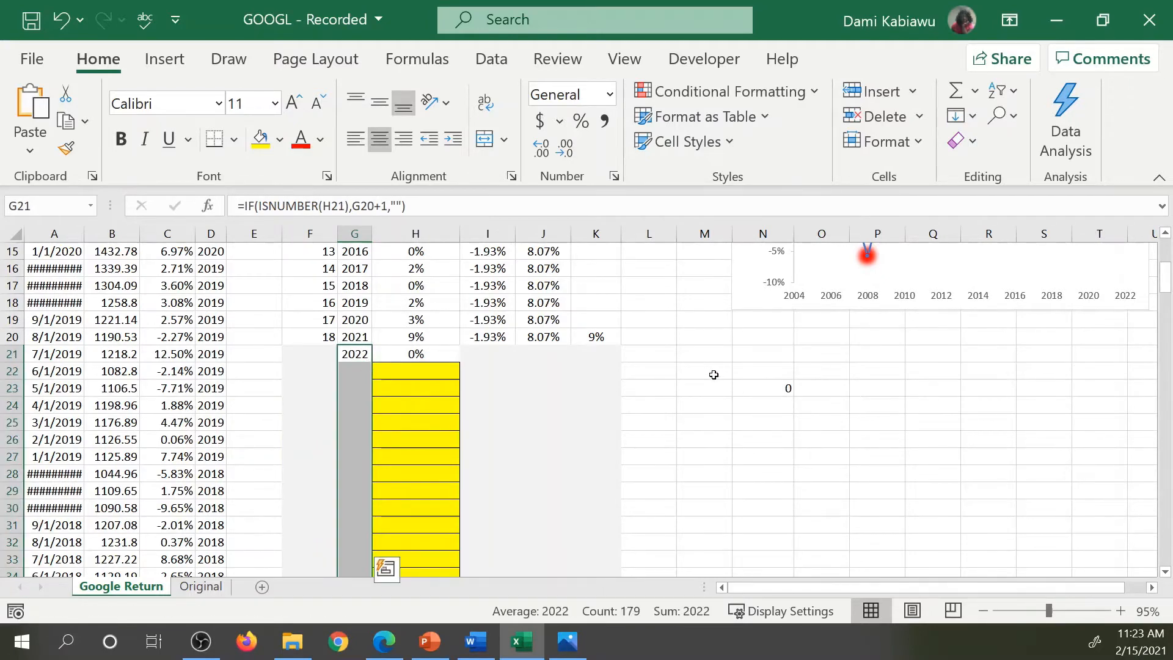
pyautogui.scroll(-9, 702, 372)
pyautogui.scroll(-20, 701, 371)
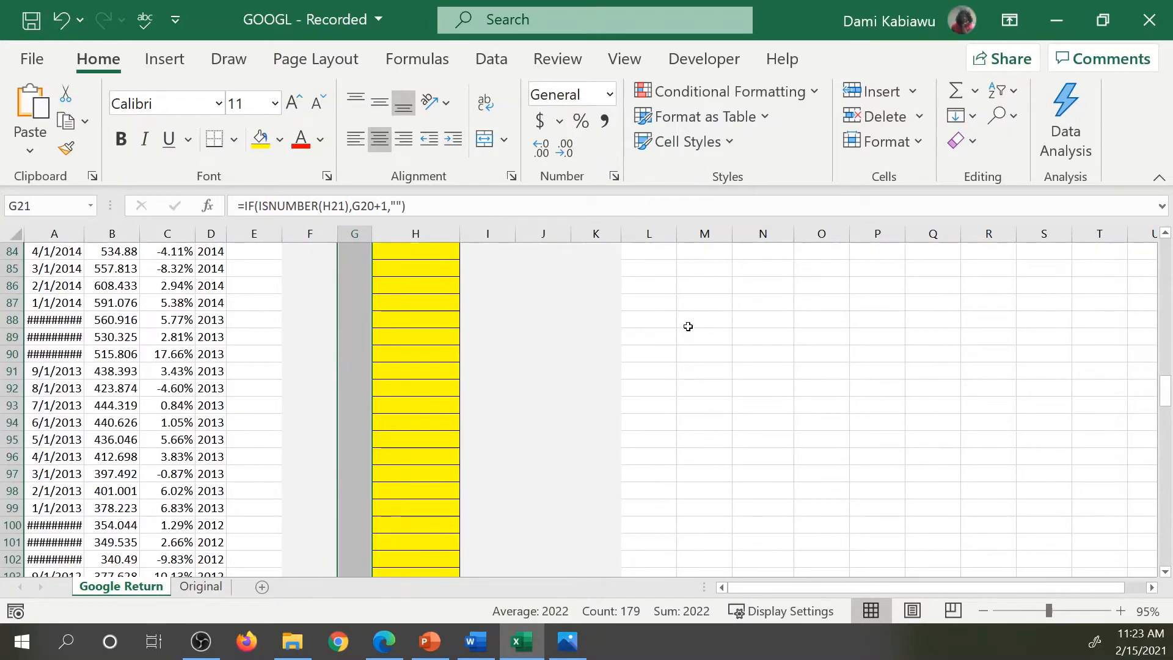
pyautogui.scroll(-4, 686, 320)
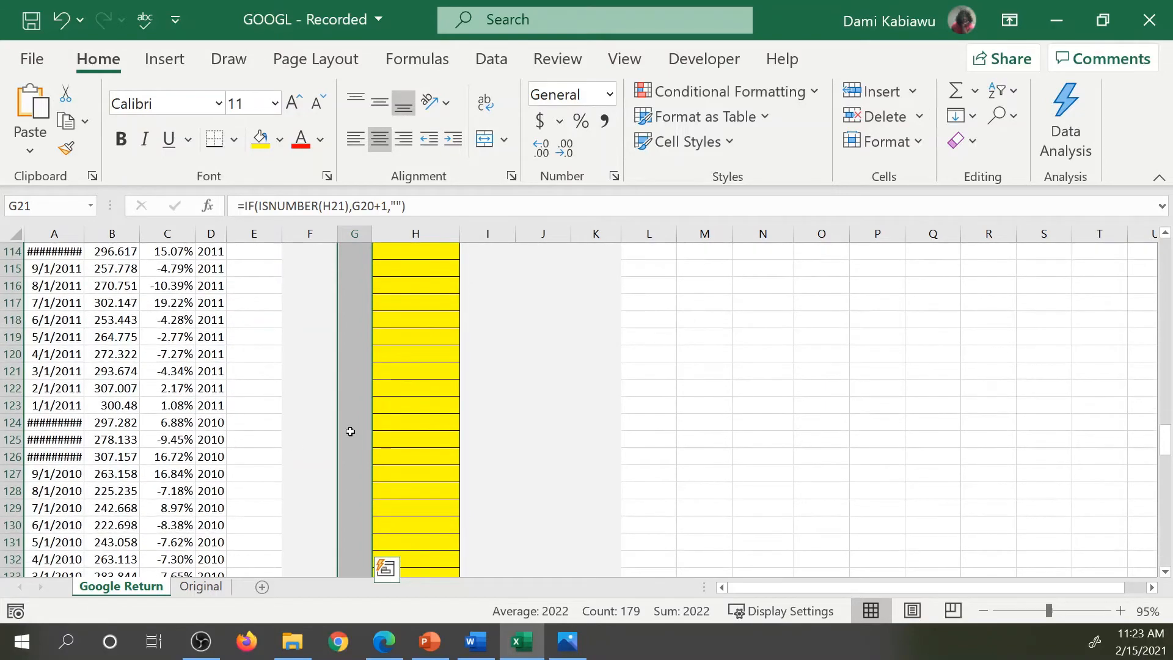
pyautogui.click(353, 435)
pyautogui.scroll(18, 534, 356)
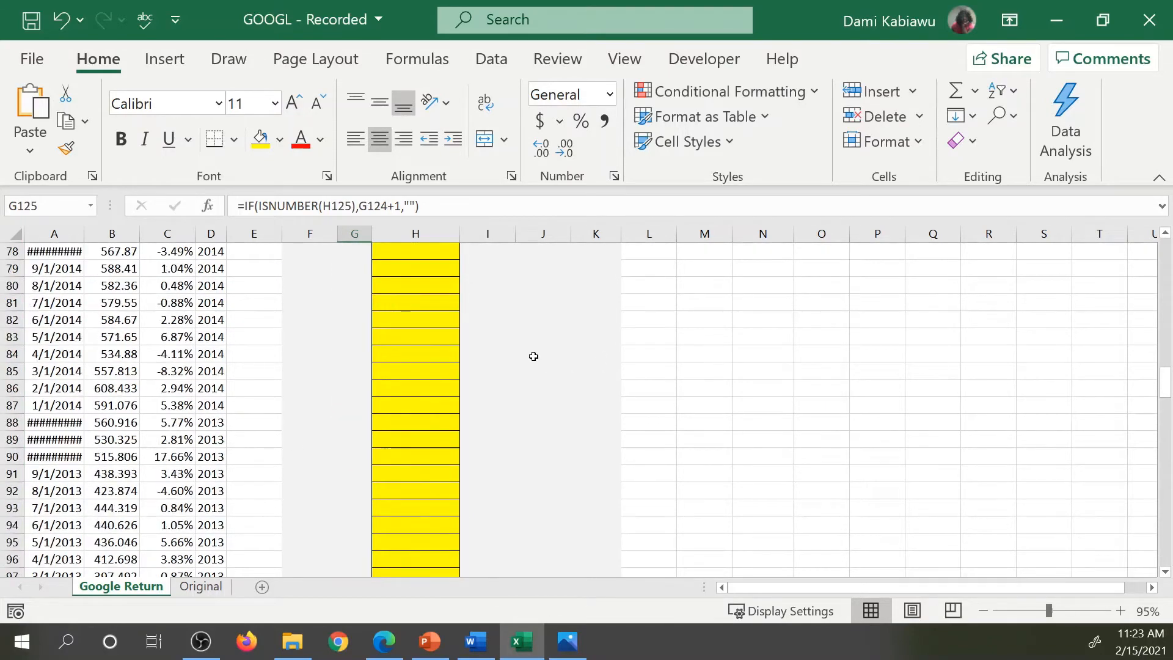
pyautogui.scroll(20, 527, 347)
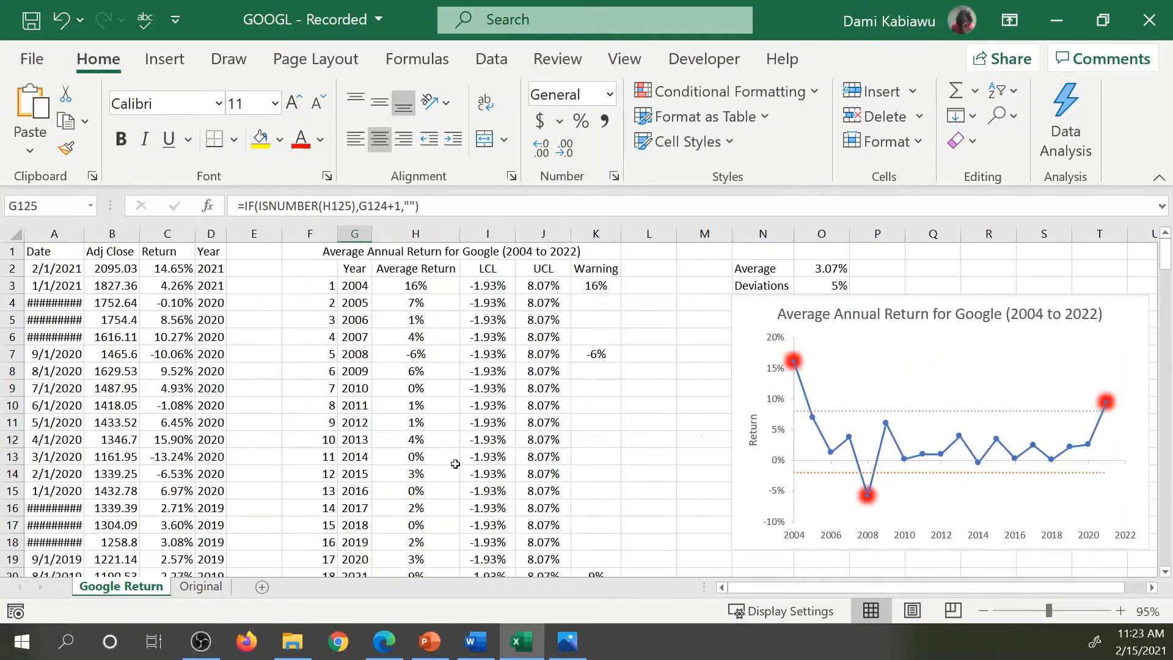
# Step: Clear the test average return in H21 and the COUNT(Average_Return) formula in N23
pyautogui.scroll(-4, 434, 468)
pyautogui.click(406, 386)
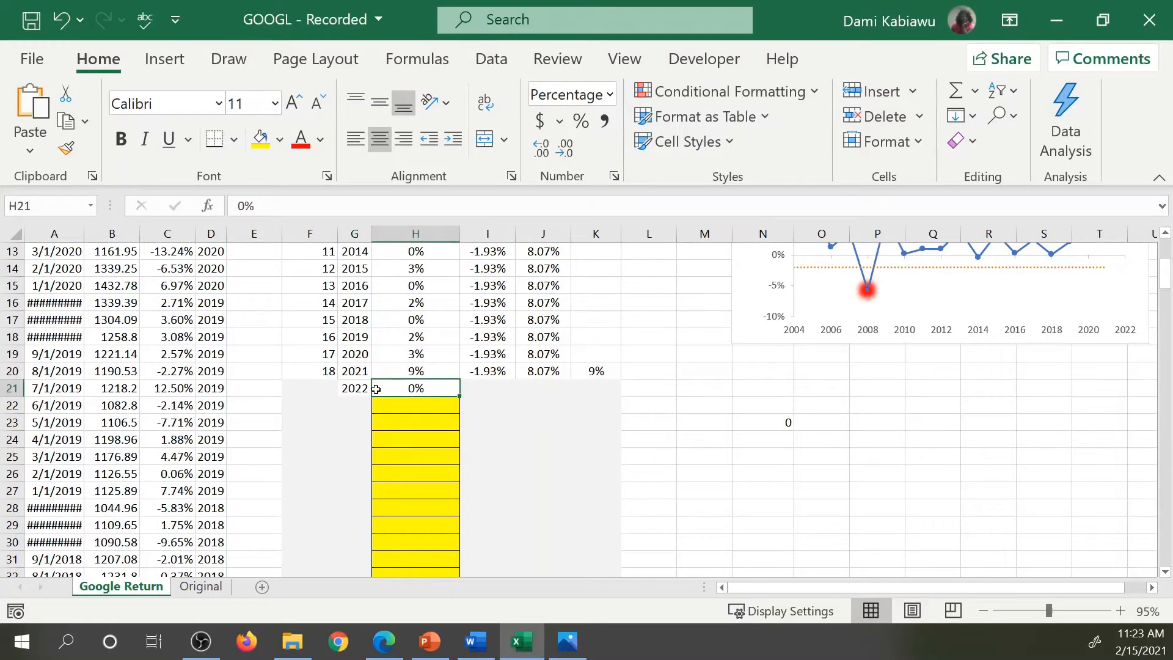
pyautogui.press('Delete')
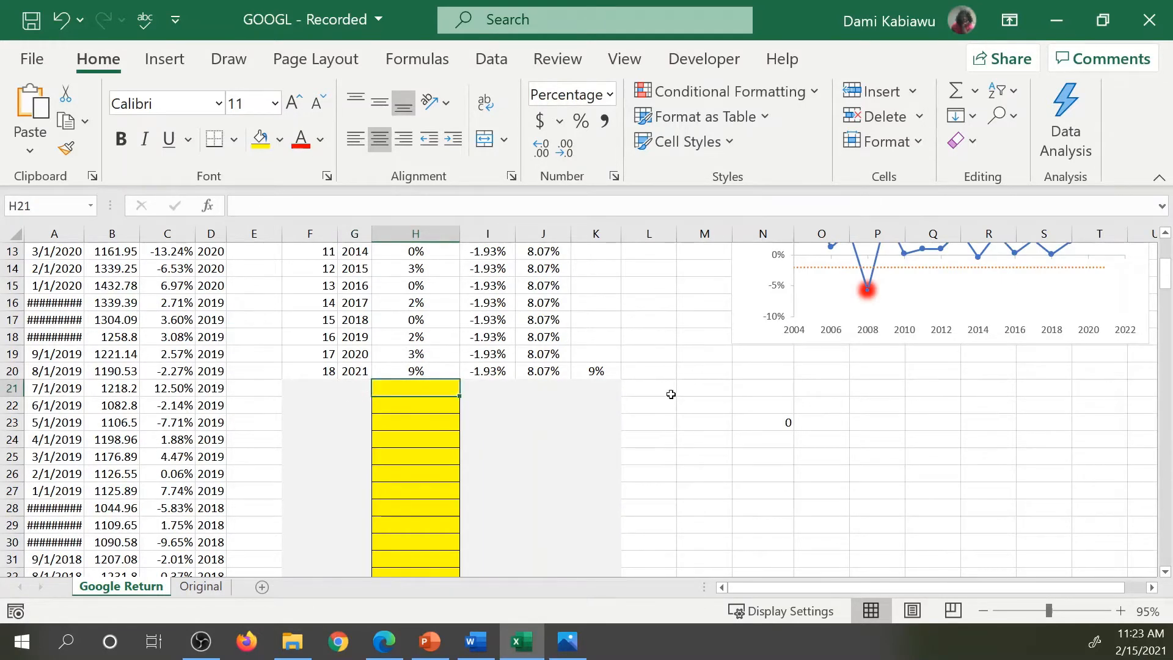
pyautogui.click(766, 422)
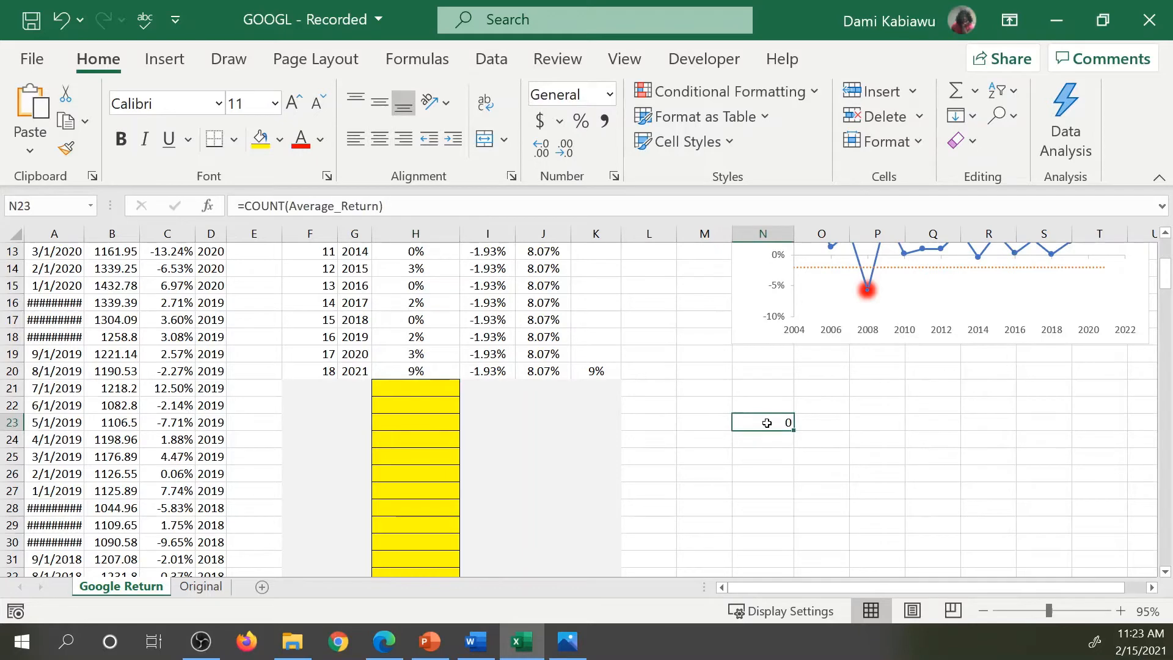
pyautogui.press('Delete')
# Step: Enter =OFFSET(G3,3,0) in L3 to return the year three rows below G3
pyautogui.scroll(4, 767, 423)
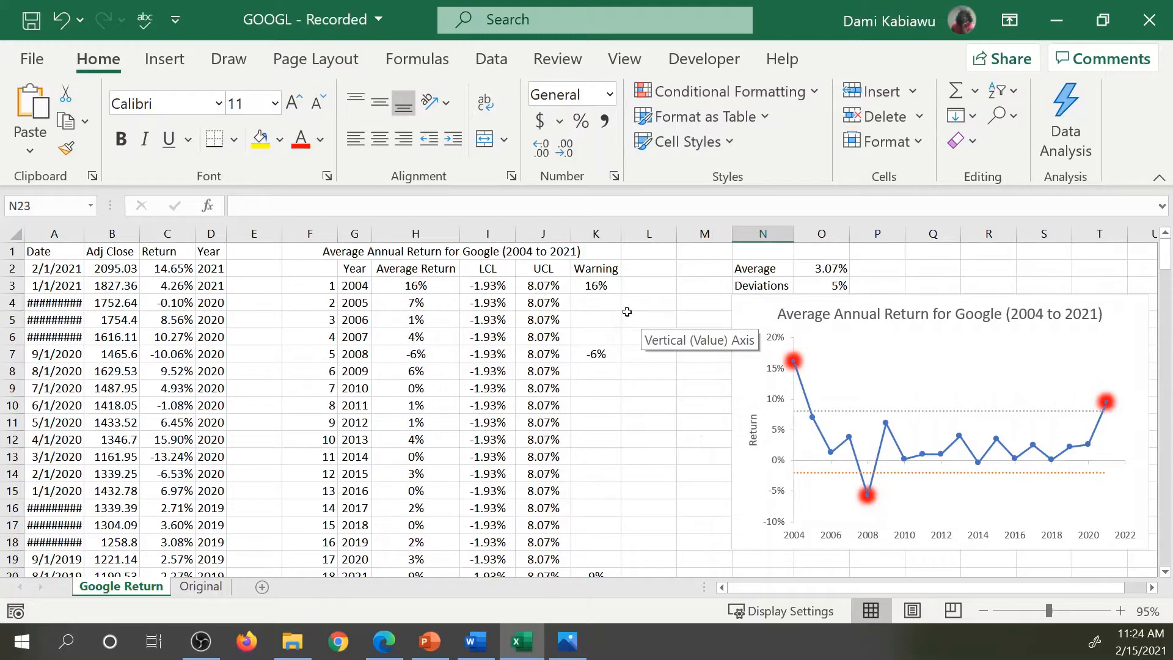
pyautogui.click(648, 279)
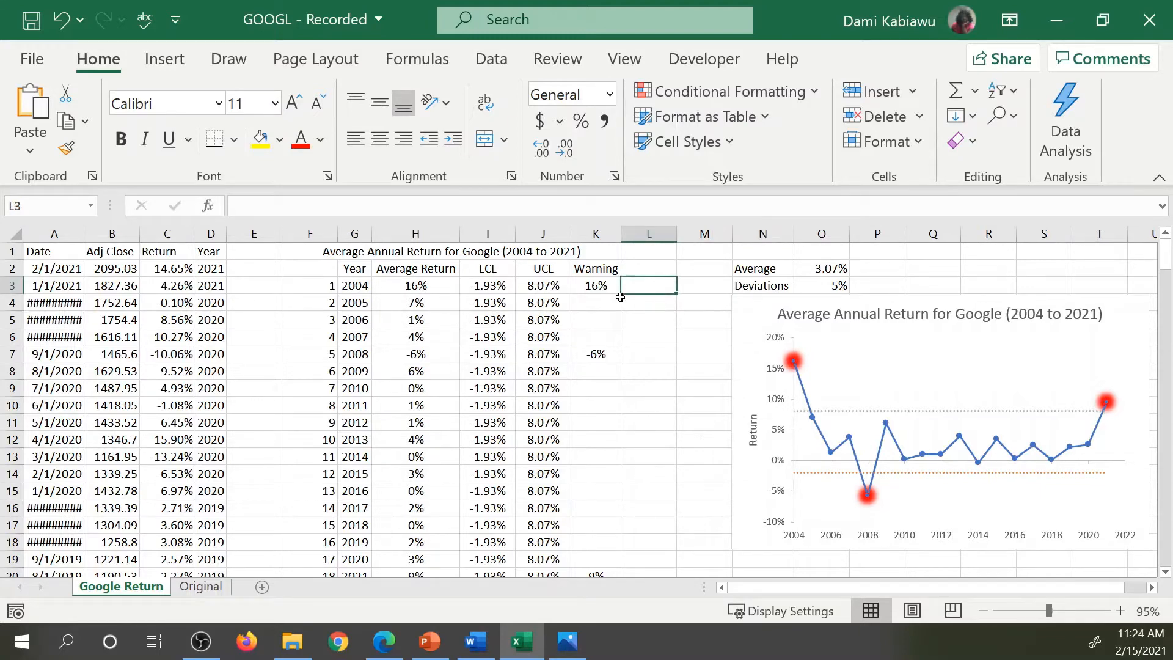
pyautogui.write('=')
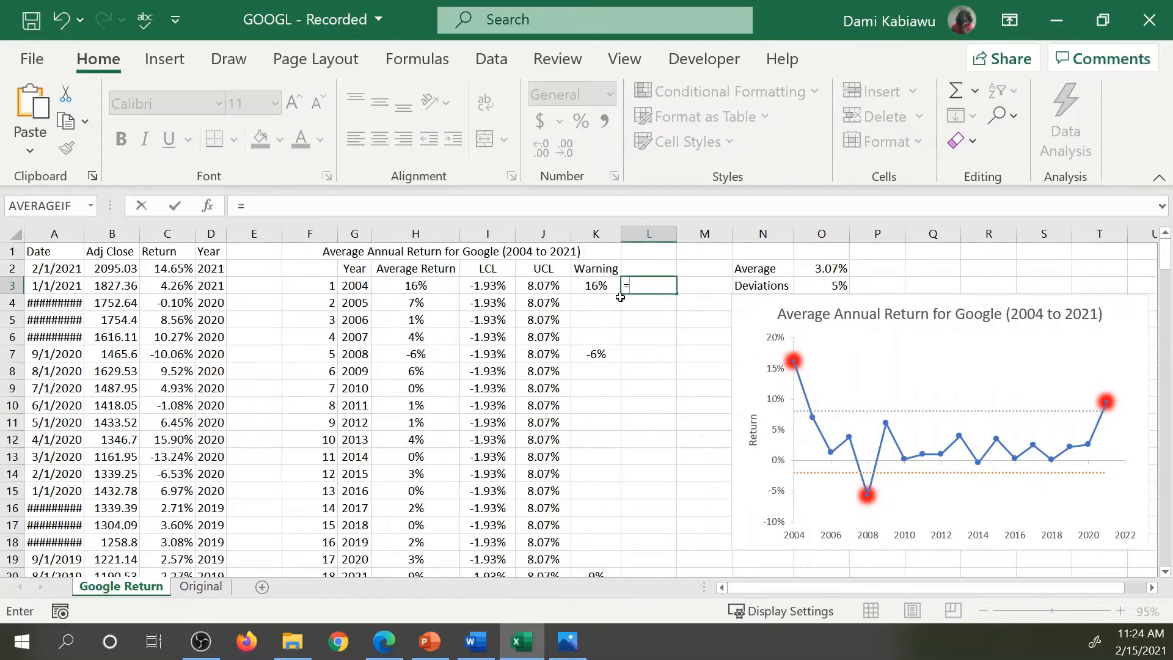
pyautogui.write('offs')
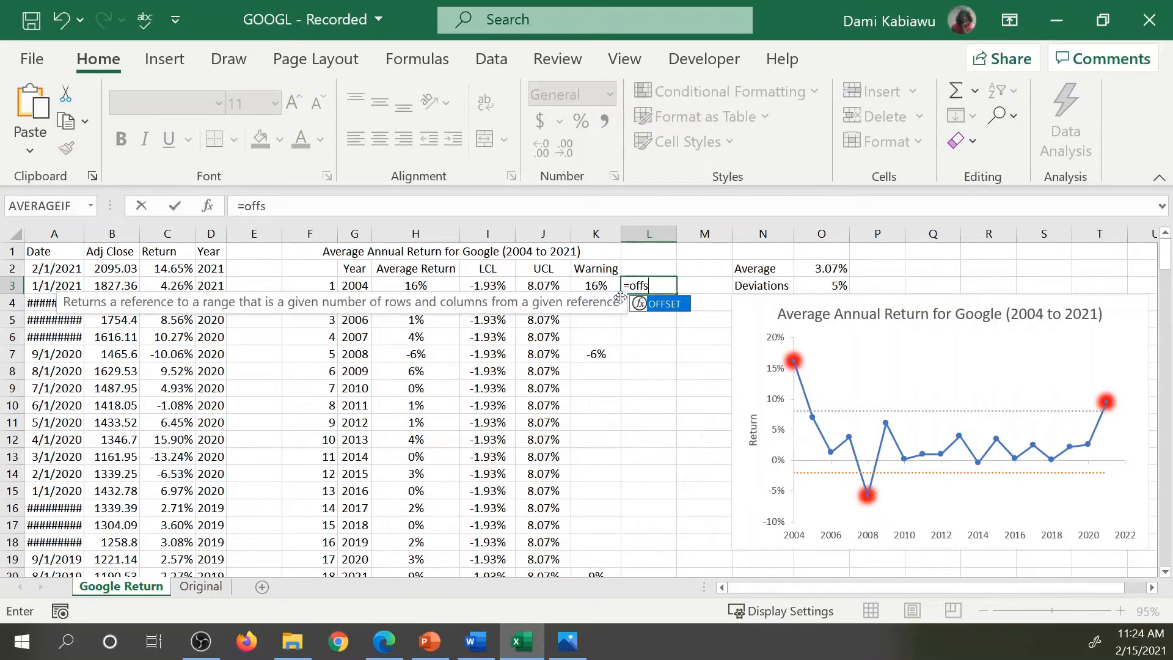
pyautogui.write('et')
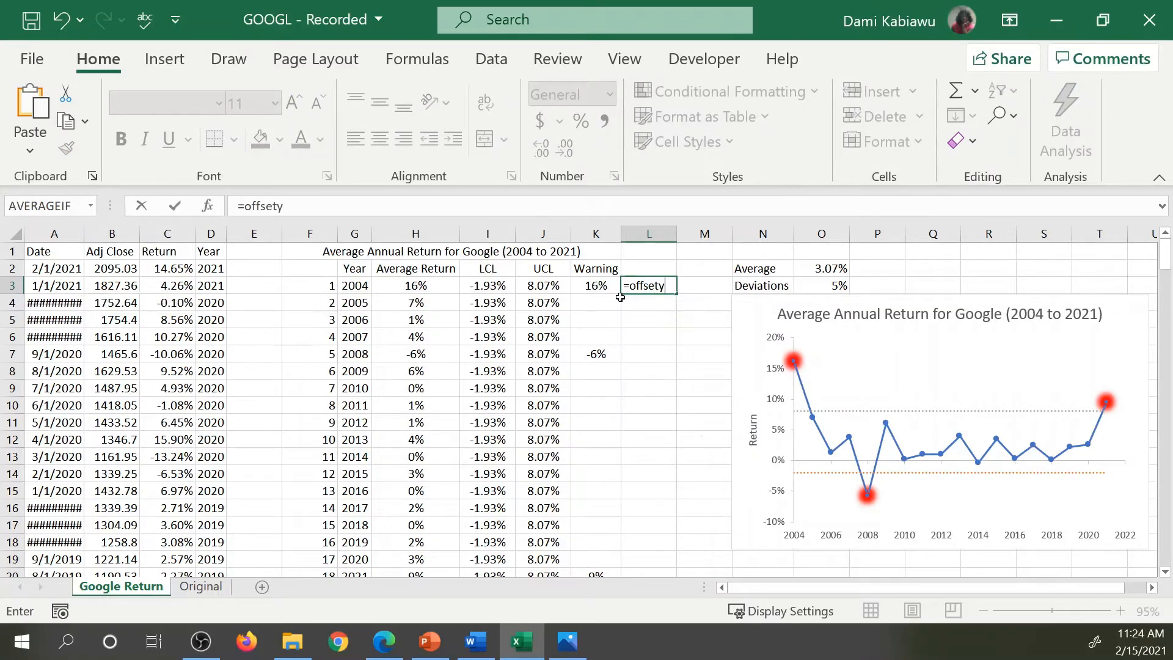
pyautogui.write('(')
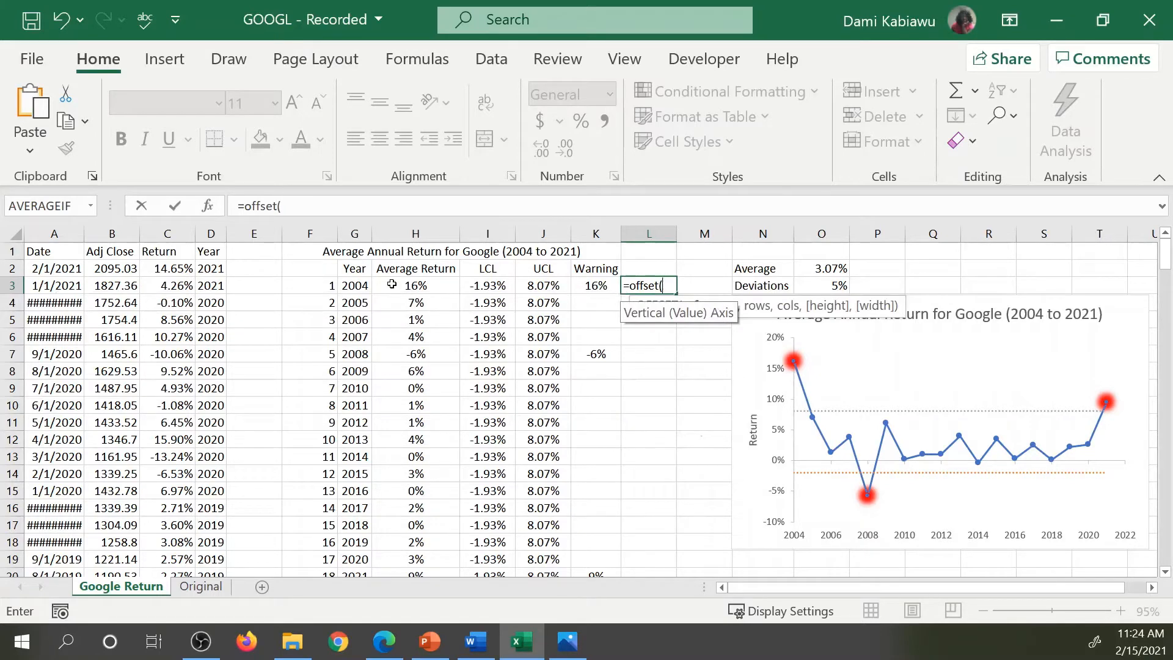
pyautogui.click(341, 285)
pyautogui.write(',')
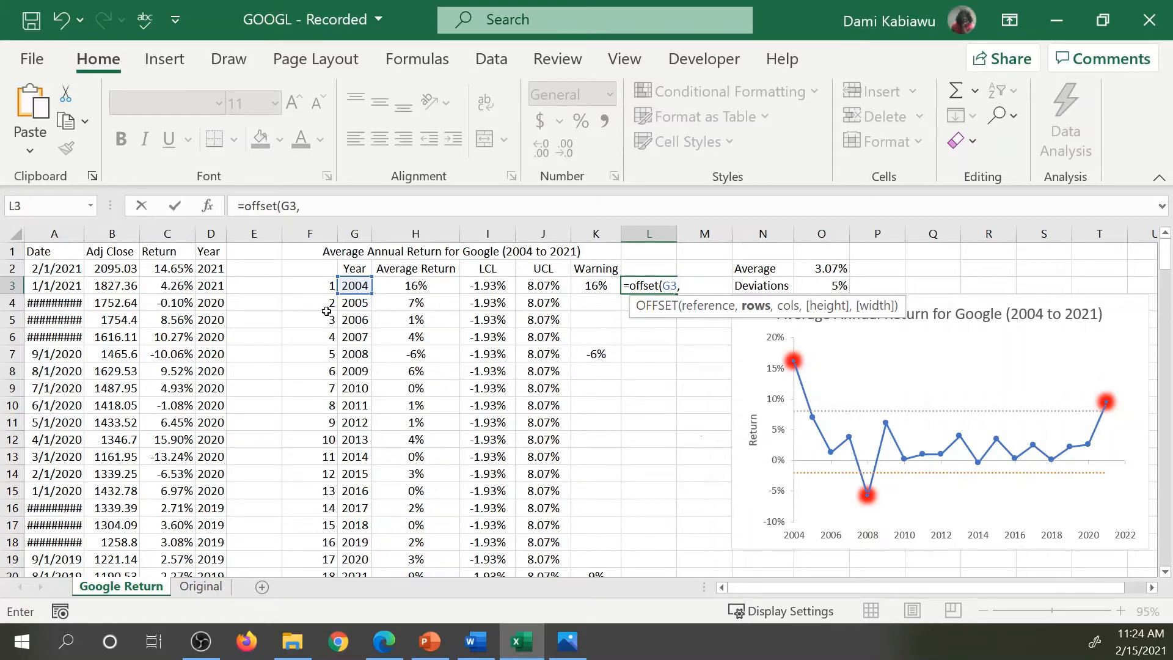
pyautogui.write('3')
pyautogui.write(',0')
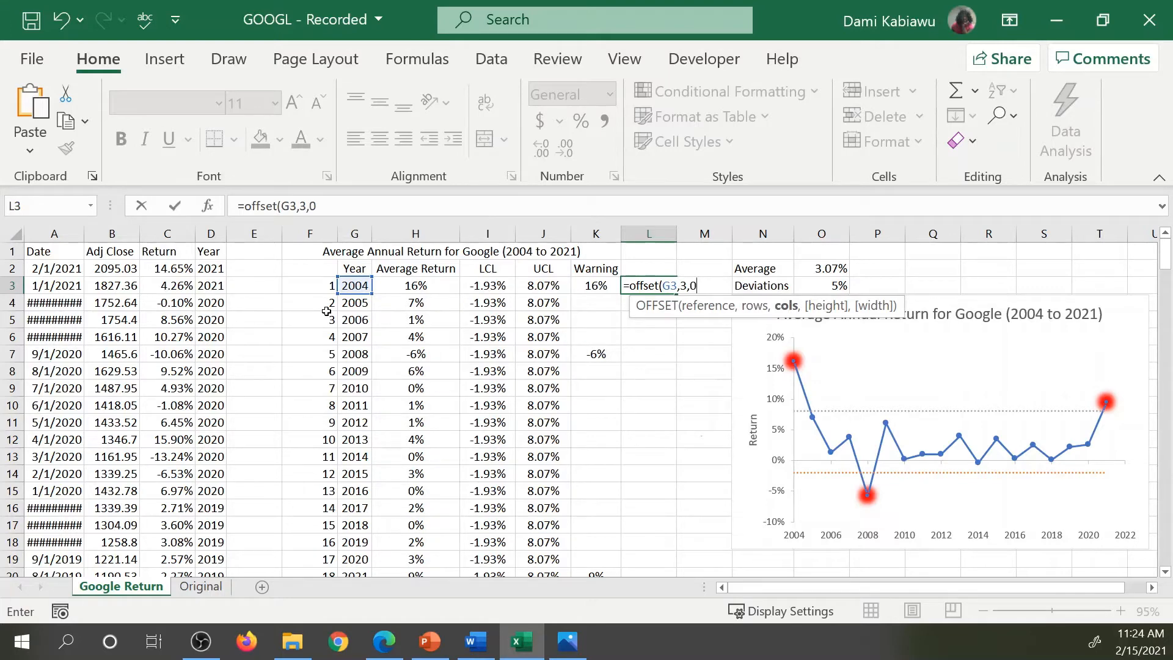
pyautogui.write(')')
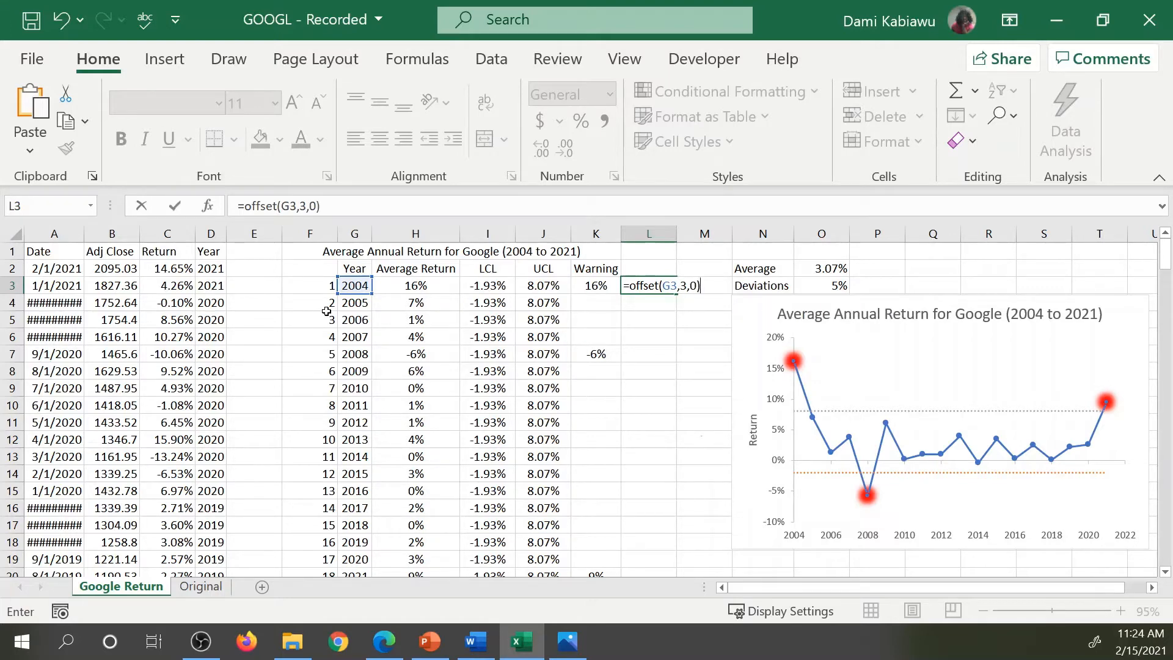
pyautogui.press('Return')
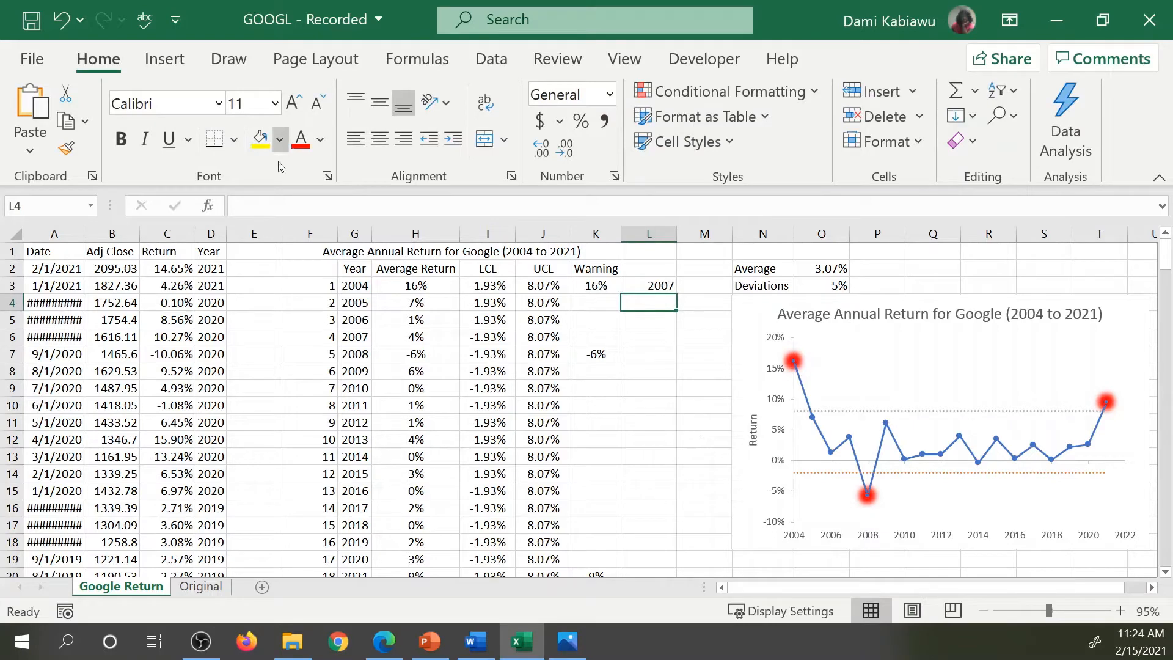
# Step: Change the row offset in L3 to 0 so the formula reads =OFFSET(G3,0,0)
pyautogui.click(357, 336)
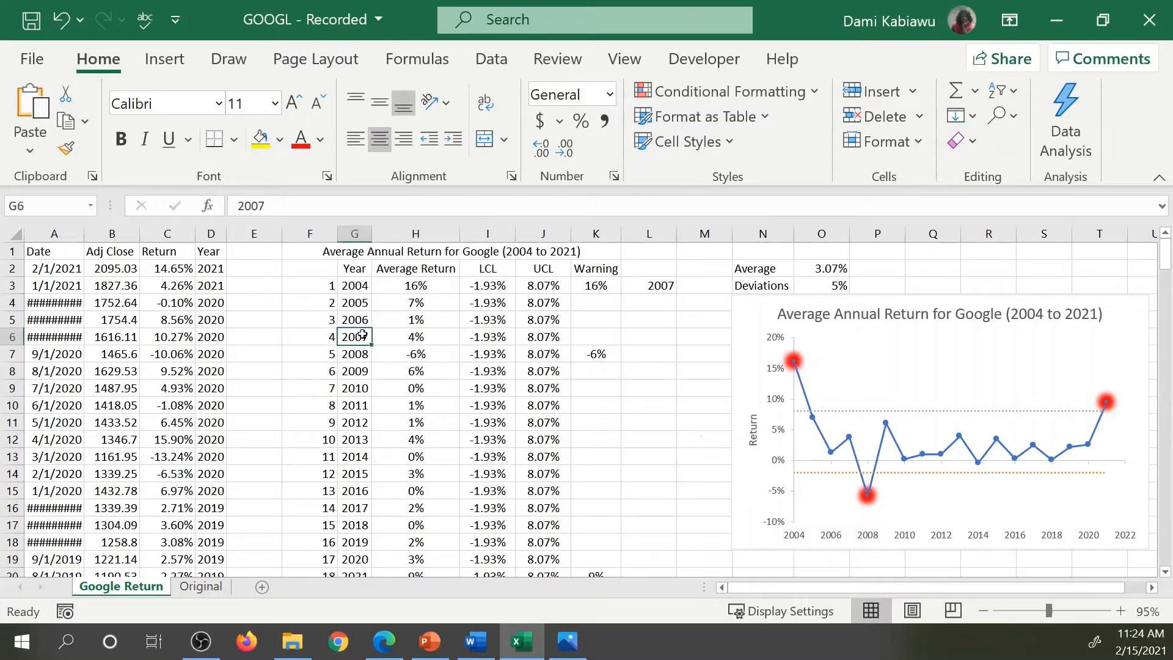
pyautogui.click(649, 286)
pyautogui.doubleClick(650, 286)
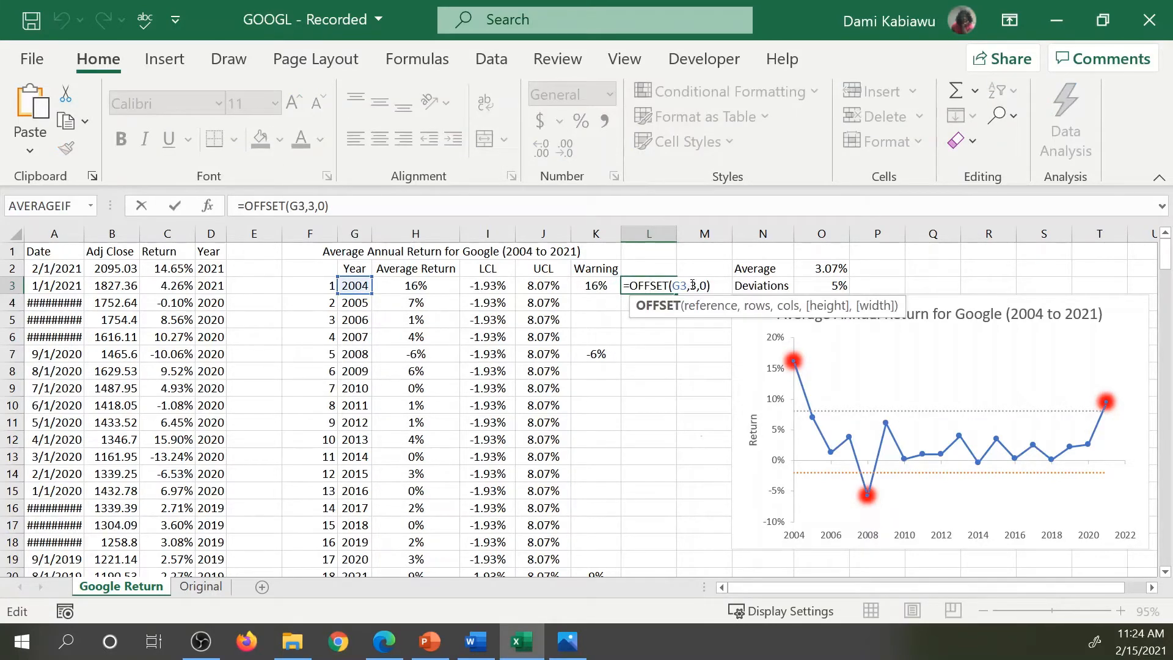
pyautogui.doubleClick(695, 286)
pyautogui.write('0')
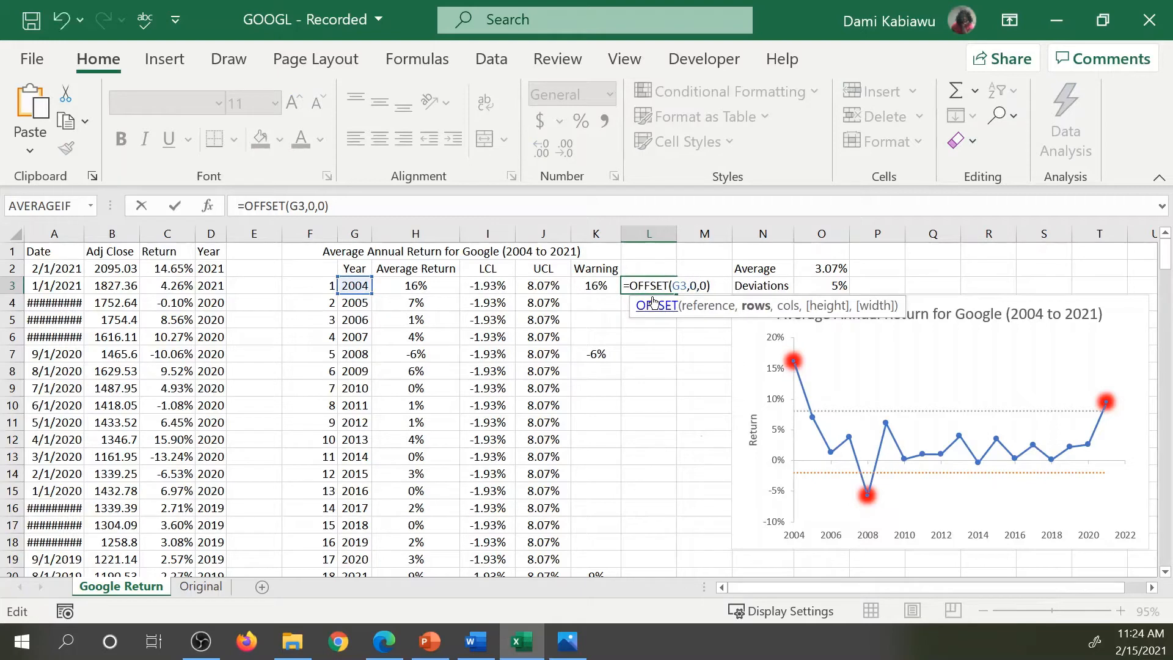
pyautogui.press('Return')
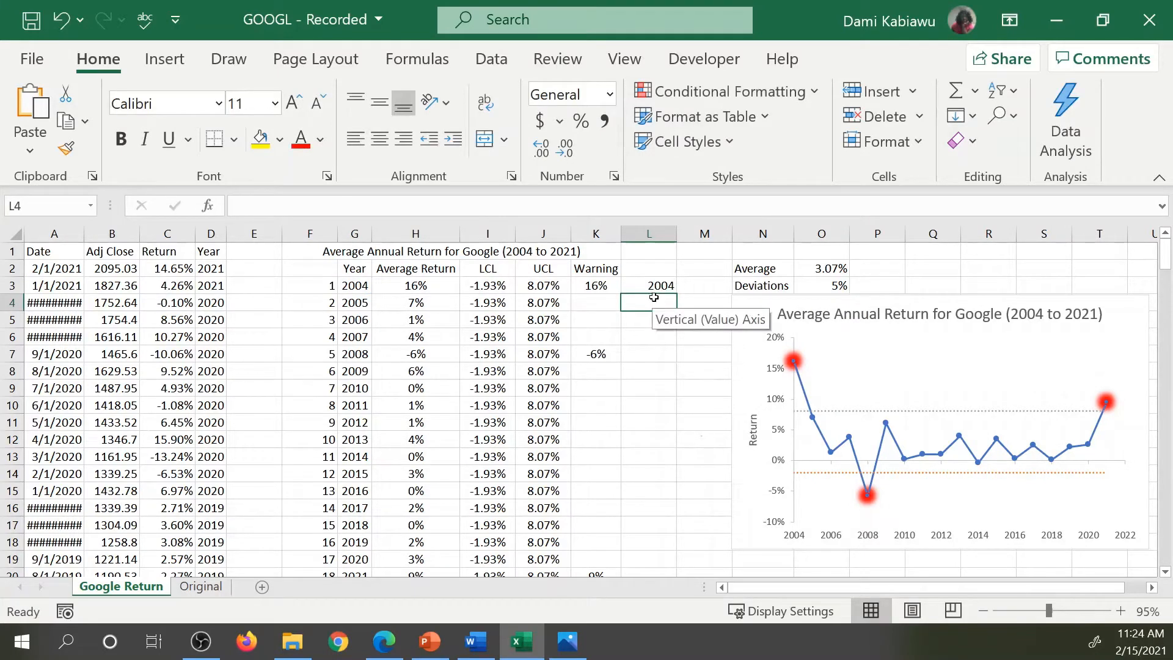
# Step: Set the column offset in L3 to -3, making it =OFFSET(G3,0,-3), to return the value three columns before G3
pyautogui.click(660, 282)
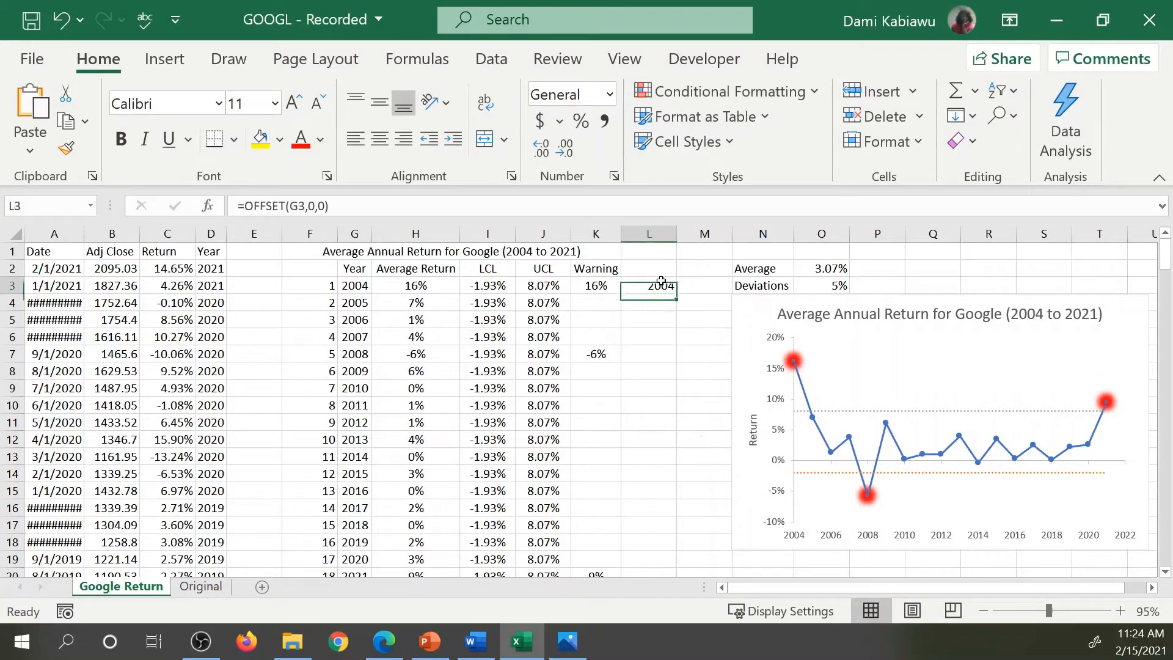
pyautogui.doubleClick(661, 282)
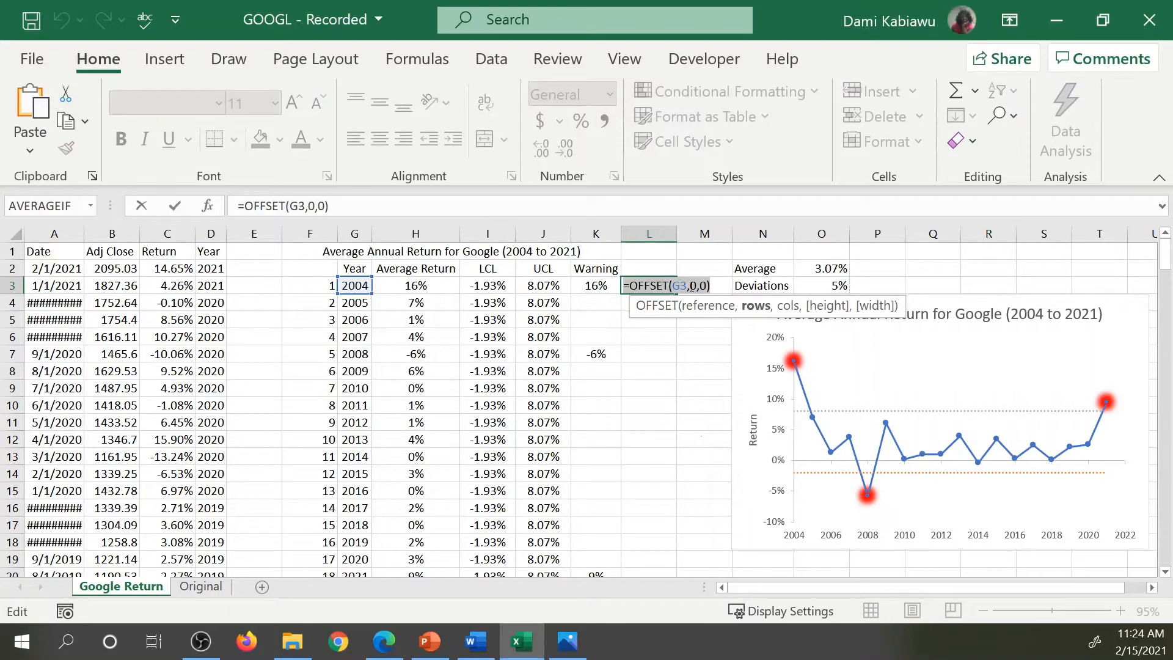
pyautogui.click(691, 286)
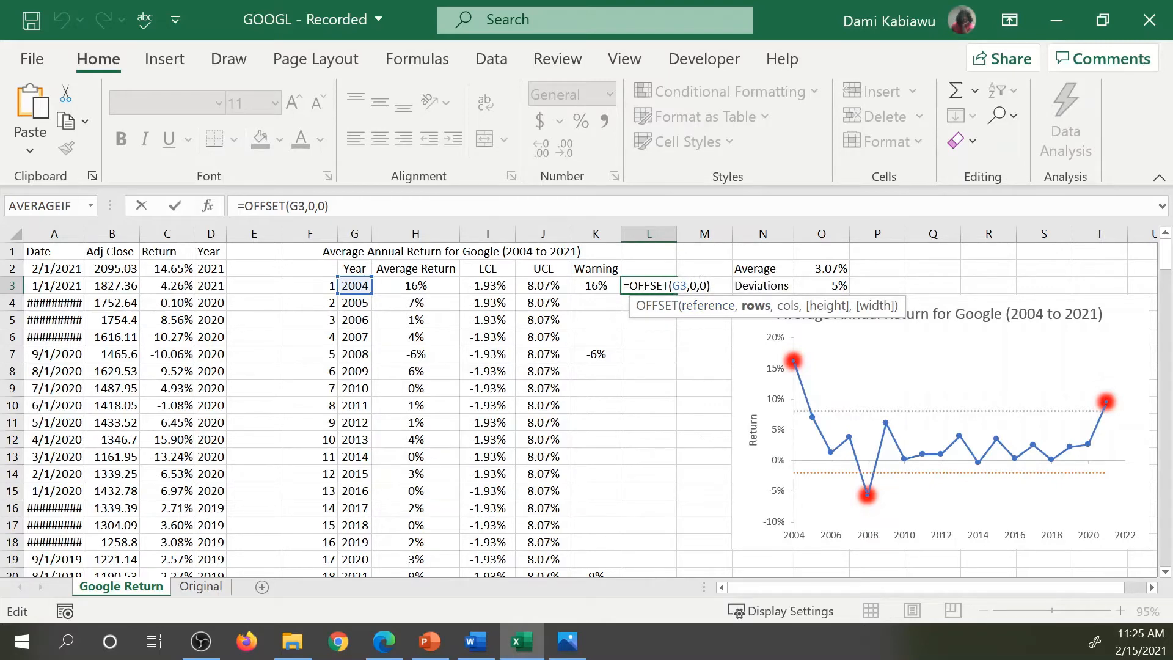
pyautogui.doubleClick(701, 287)
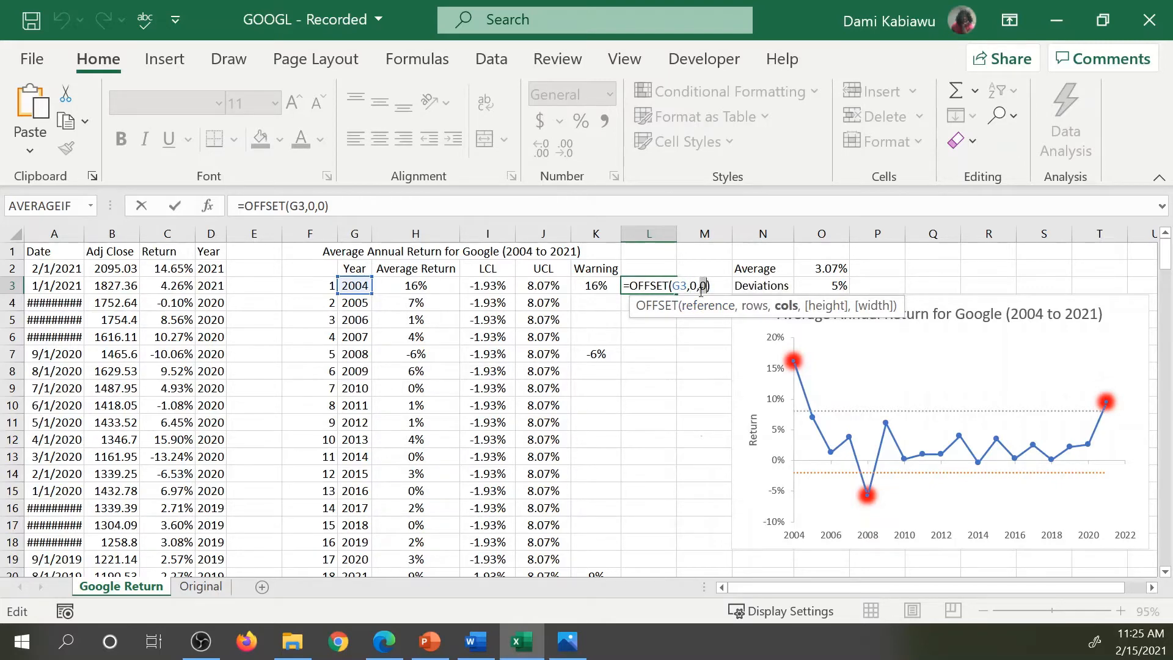
pyautogui.write('-3')
pyautogui.press('Return')
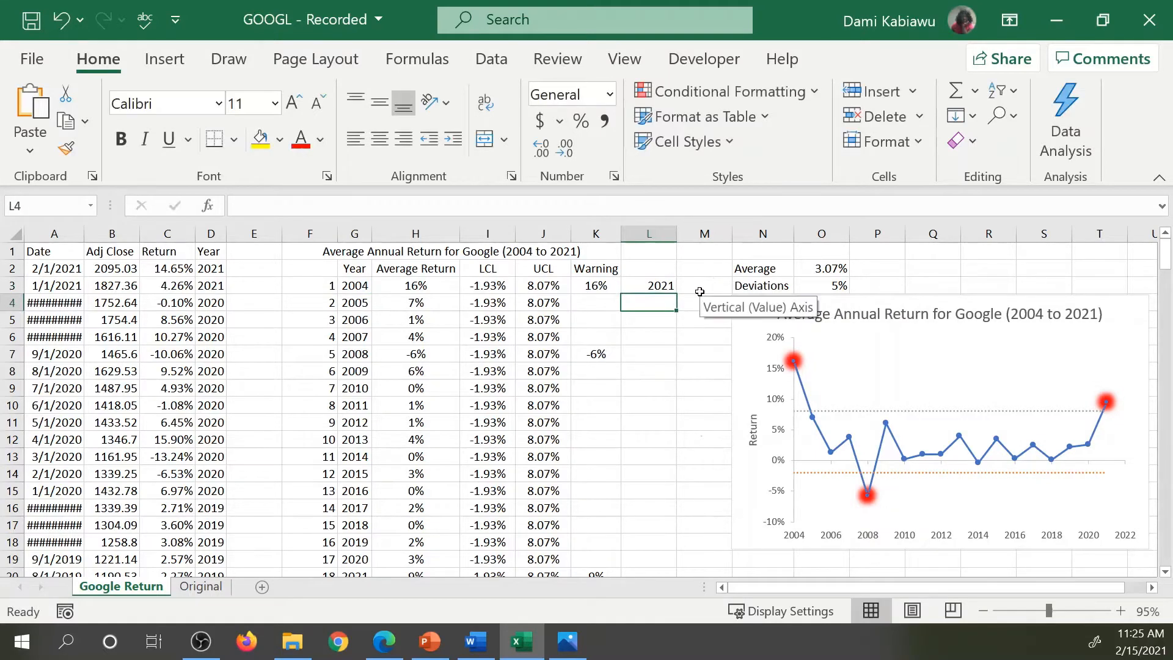
pyautogui.press('Up')
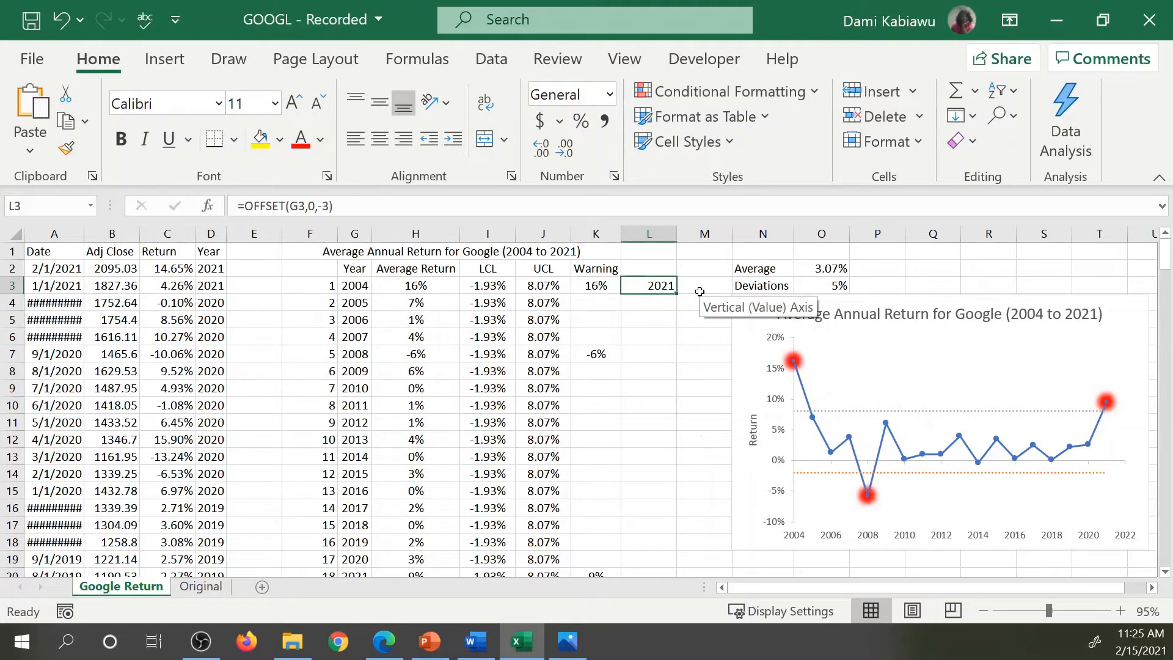
# Step: Set the column offset in L3 to 0 and add a height of 10, making the formula =OFFSET(G3,0,0,10)
pyautogui.doubleClick(658, 288)
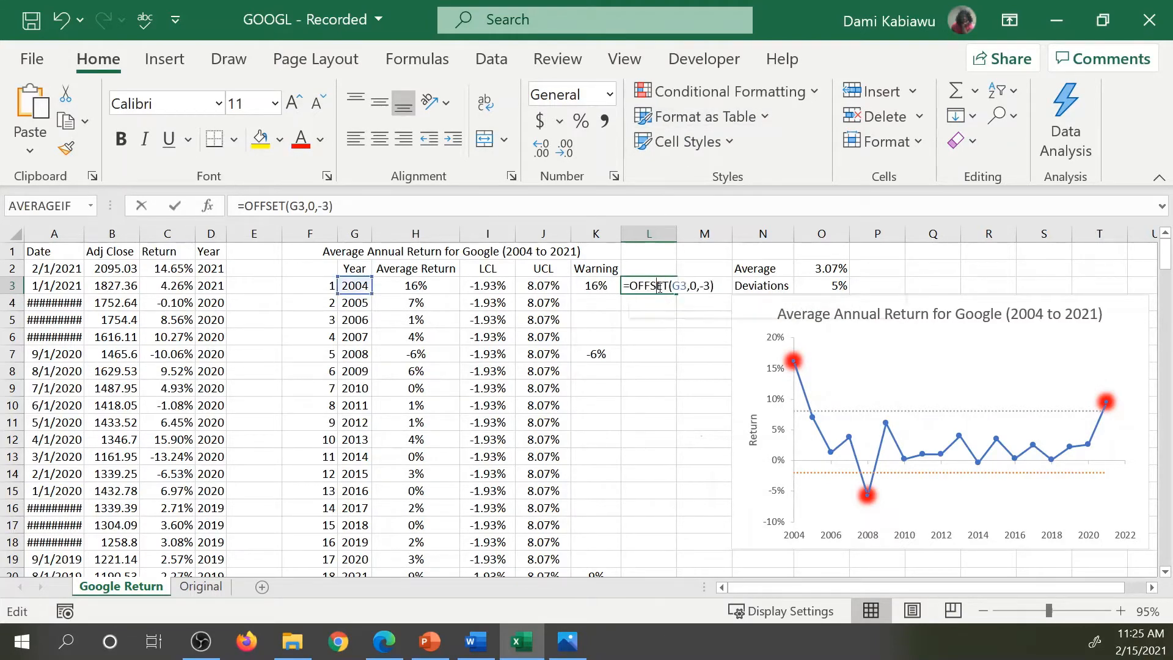
pyautogui.click(690, 287)
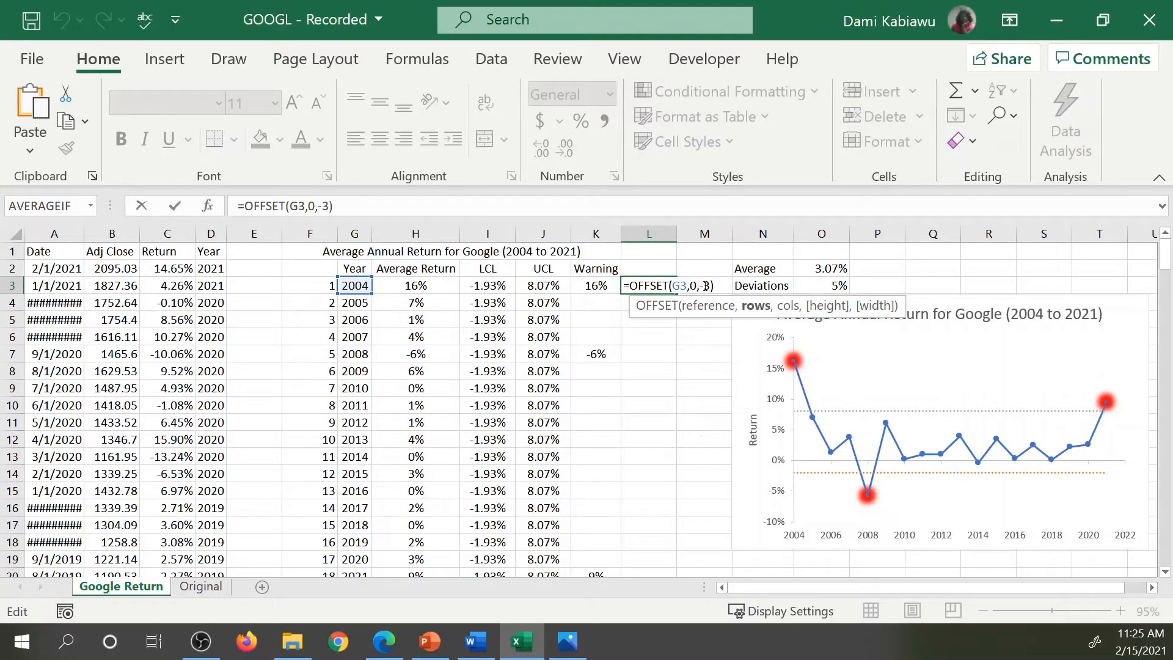
pyautogui.click(704, 285)
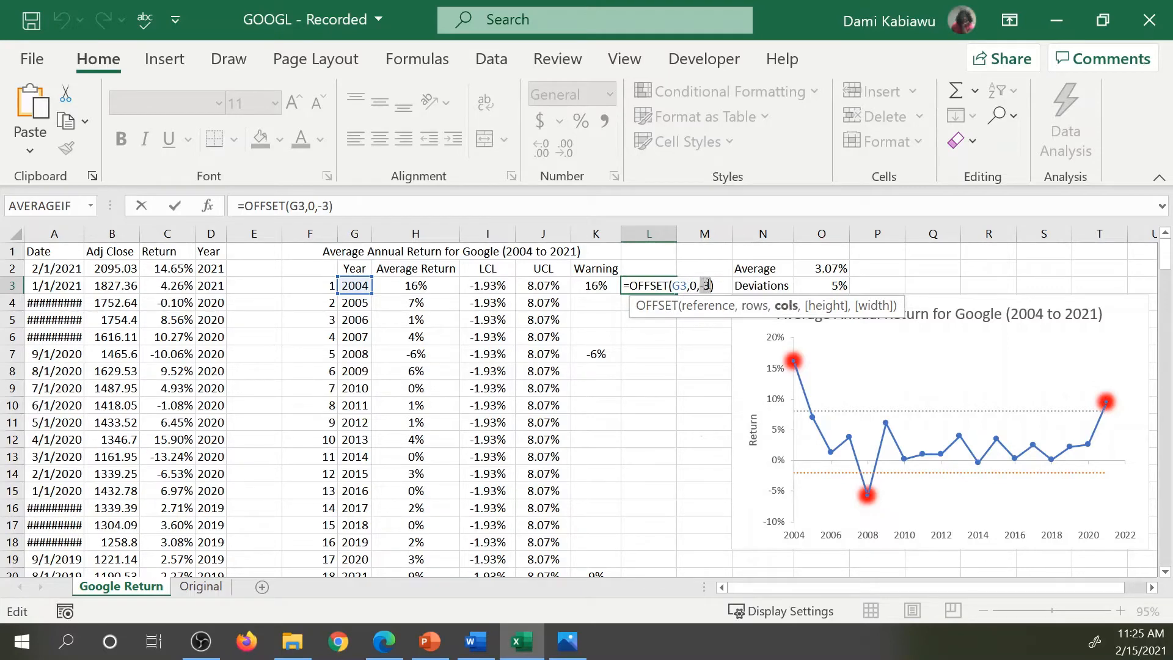
pyautogui.write('0,')
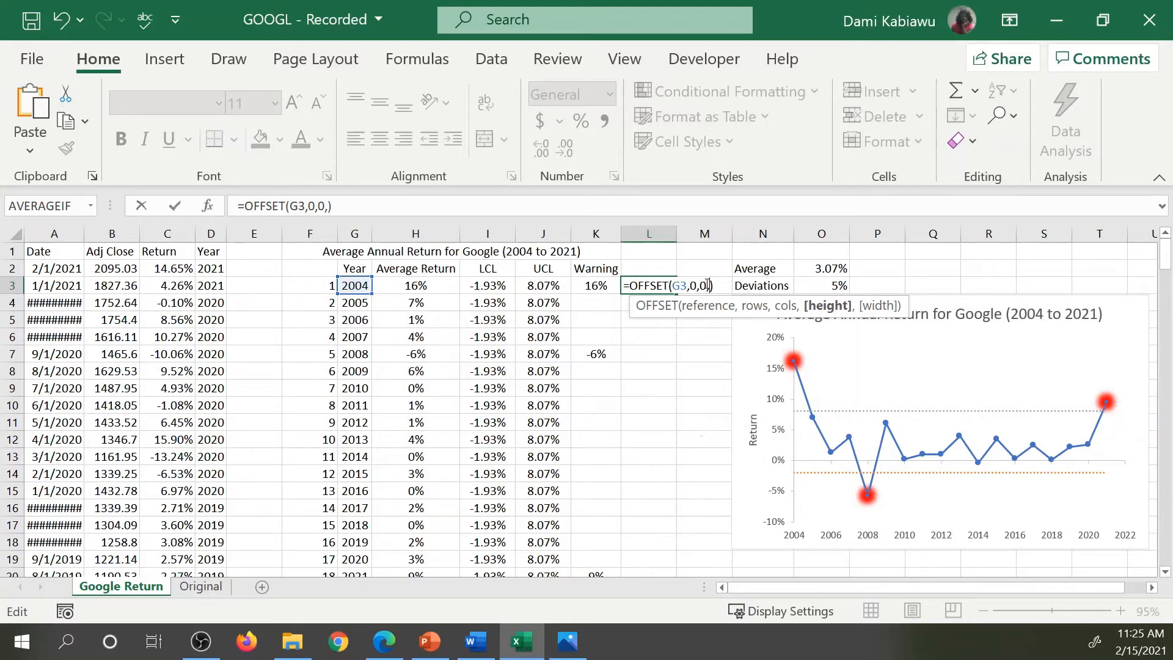
pyautogui.write('100')
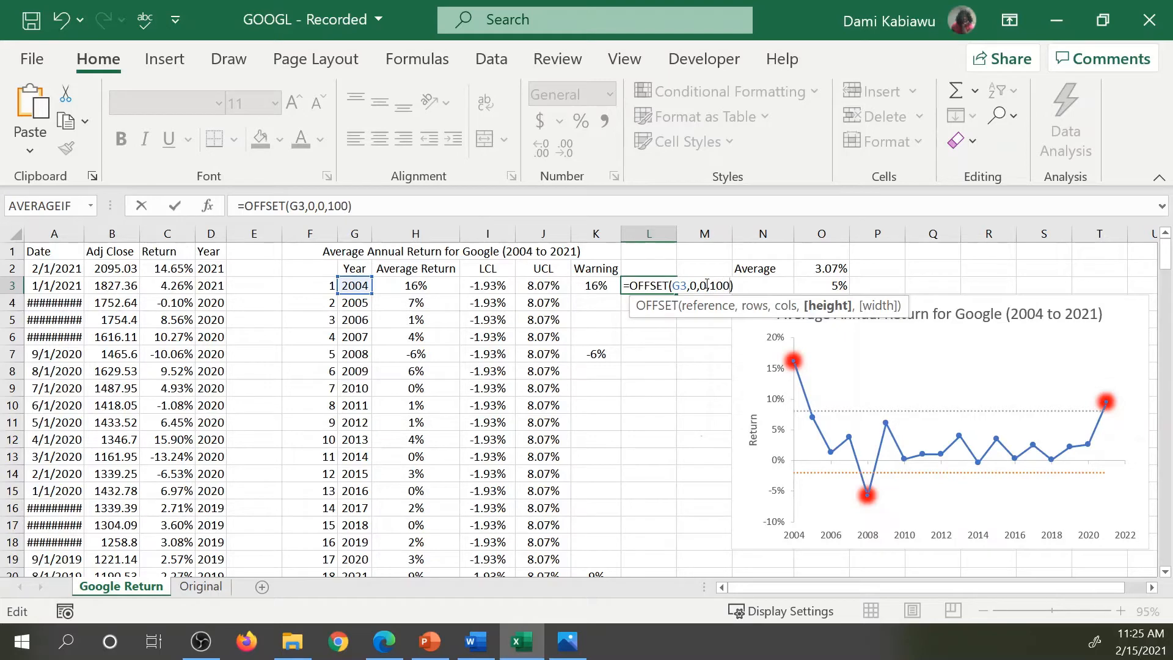
pyautogui.press('BackSpace')
pyautogui.press('Return')
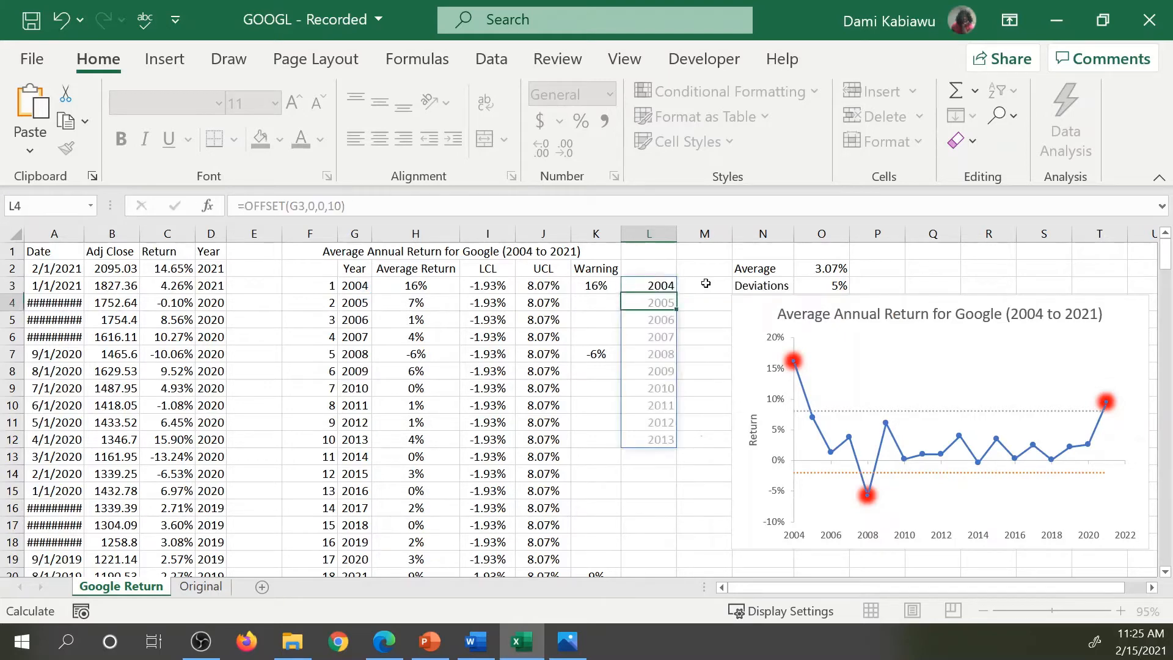
pyautogui.press('Up')
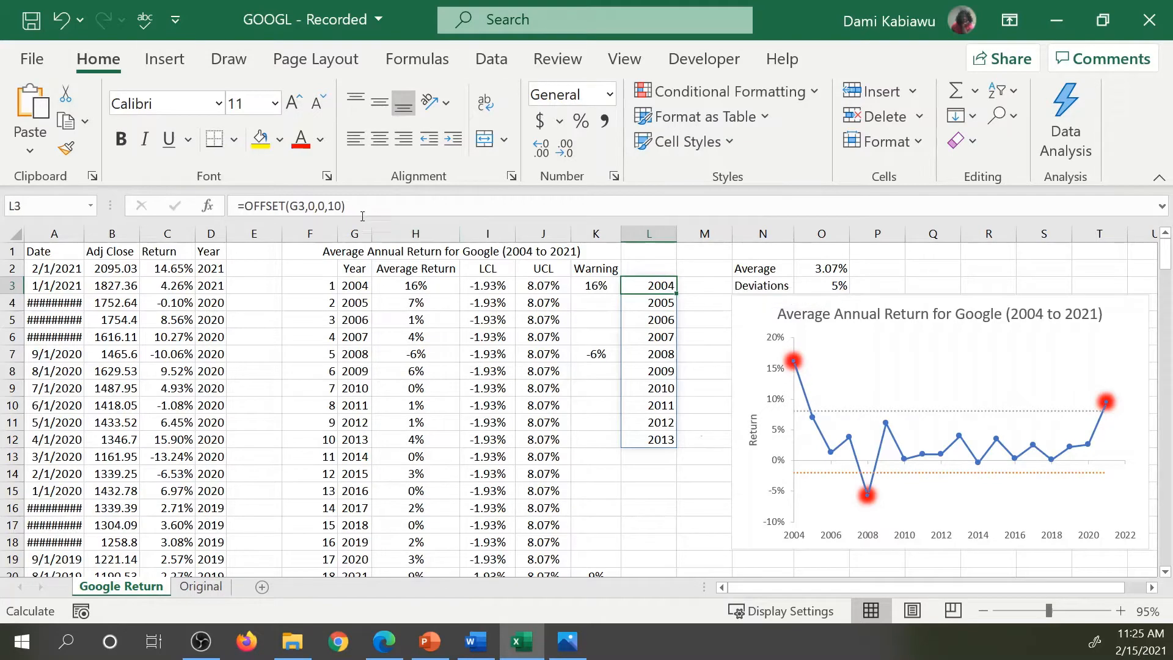
# Step: Add a width of 2 to the L3 formula, making it =OFFSET(G3,0,0,10,2), to return two columns
pyautogui.click(344, 206)
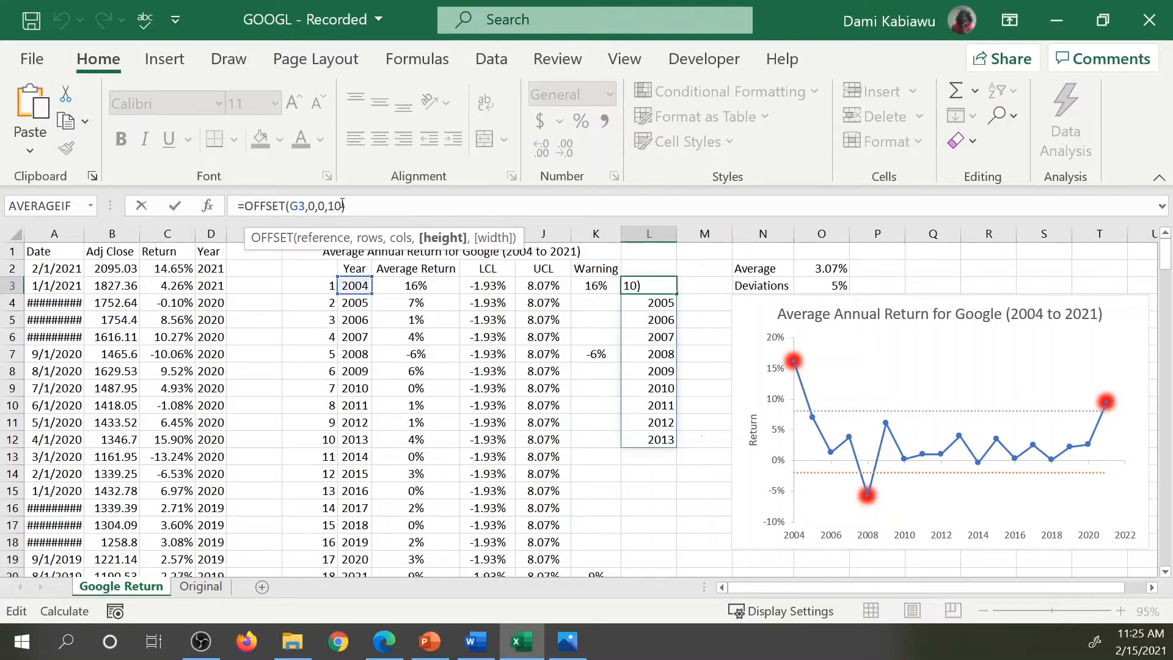
pyautogui.write(',2')
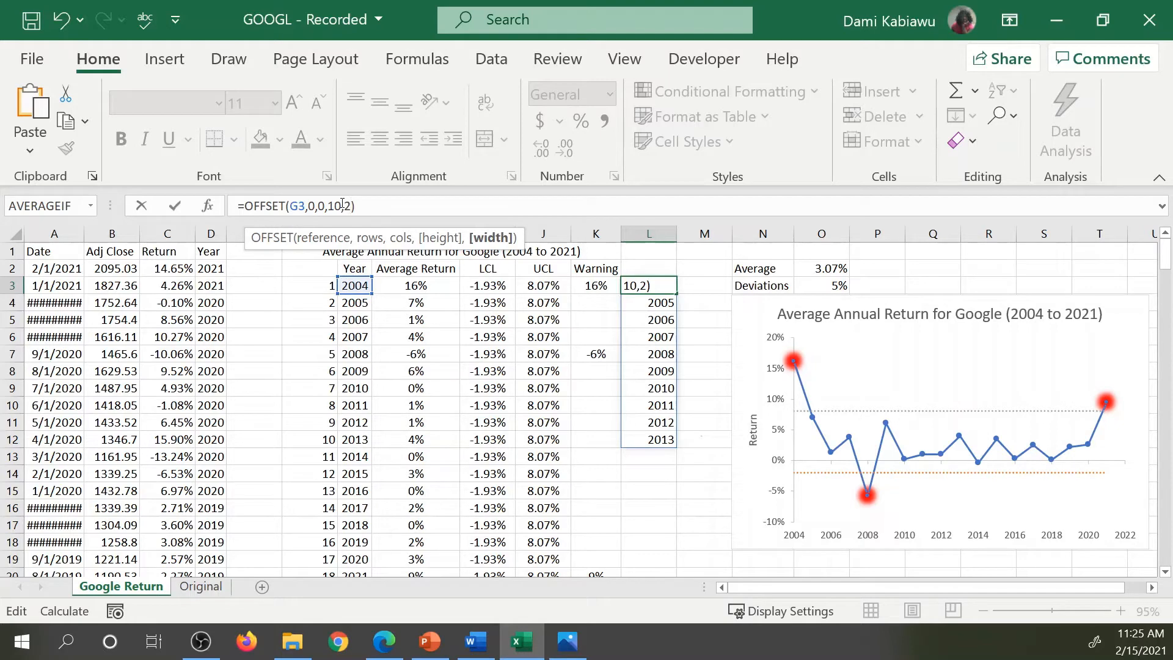
pyautogui.press('Return')
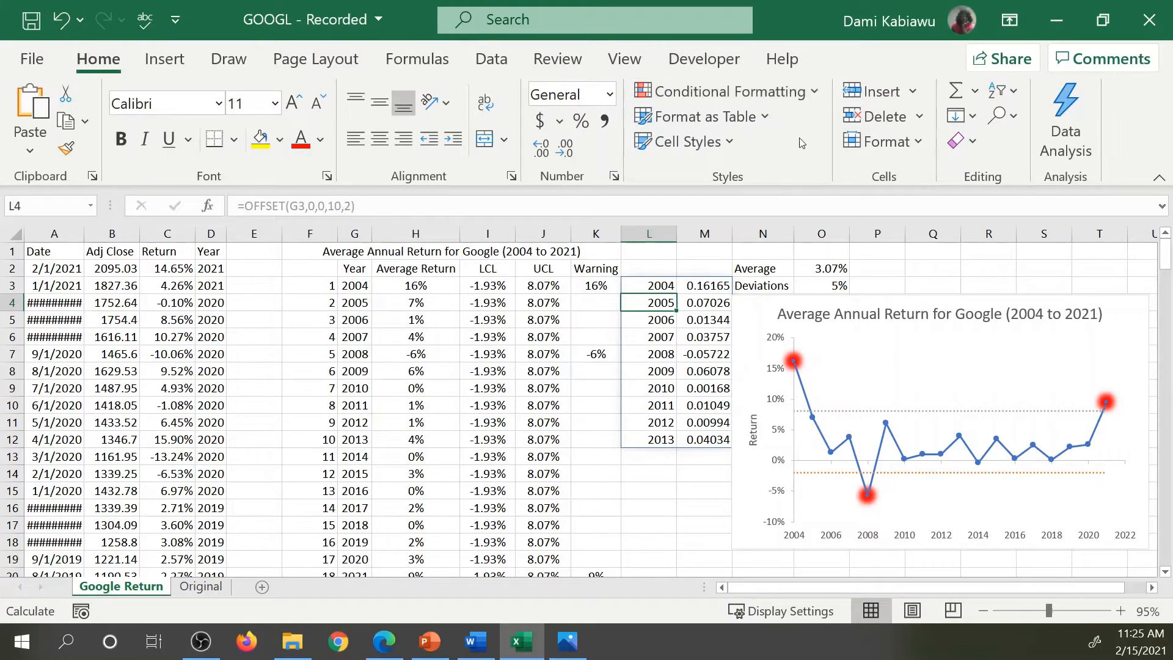
# Step: Move the control chart clear of column M and examine the two-column range returned in L3:M12
pyautogui.moveTo(938, 298); pyautogui.dragTo(1079, 311)
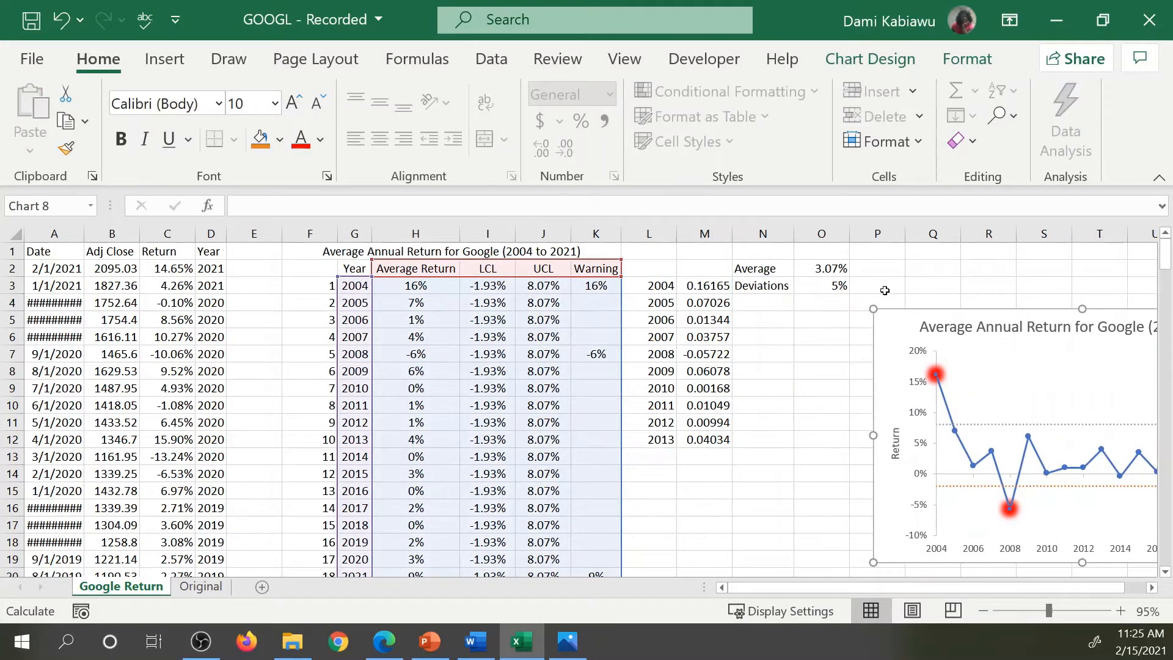
pyautogui.click(723, 286)
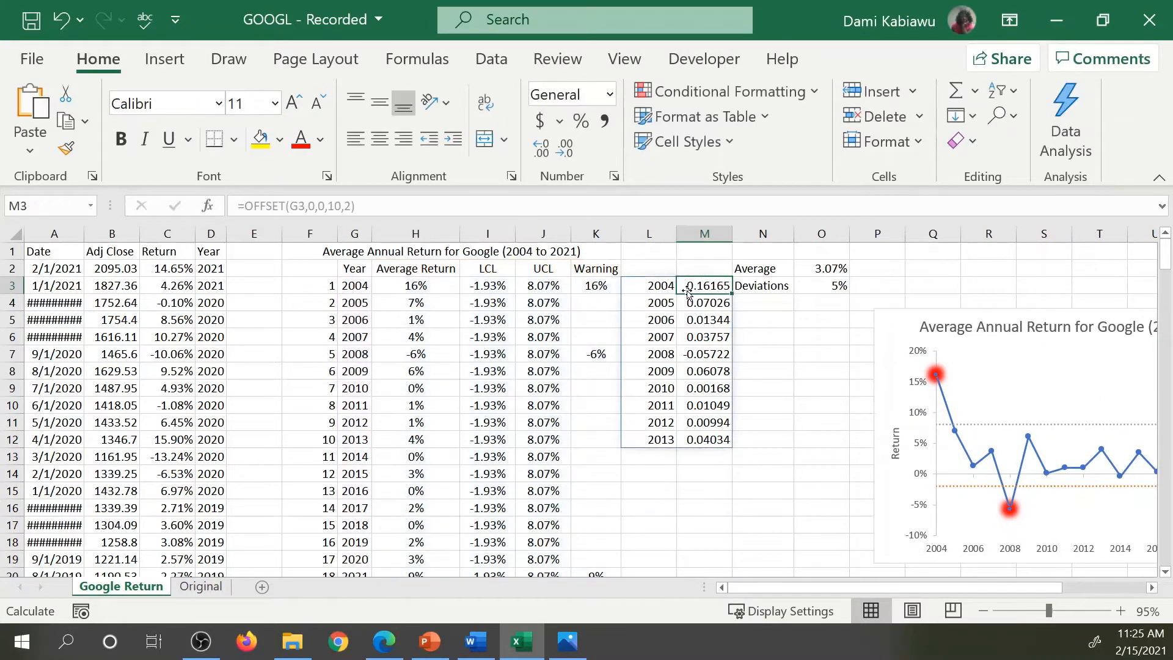
pyautogui.moveTo(667, 285); pyautogui.dragTo(728, 440)
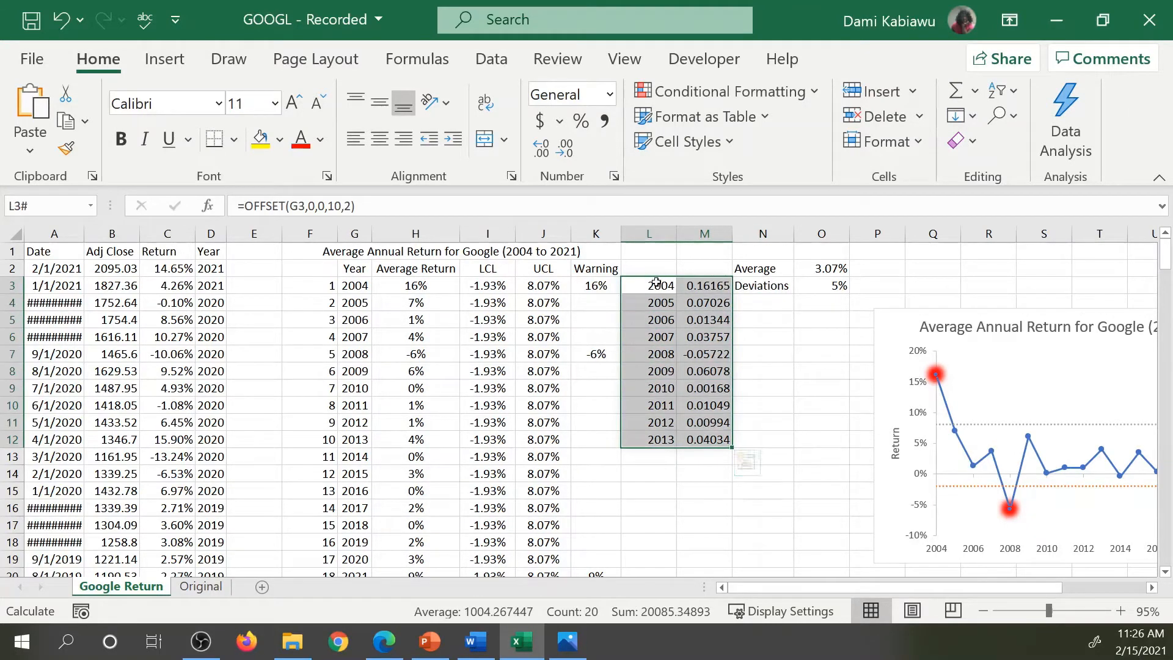
pyautogui.moveTo(656, 283); pyautogui.dragTo(838, 452)
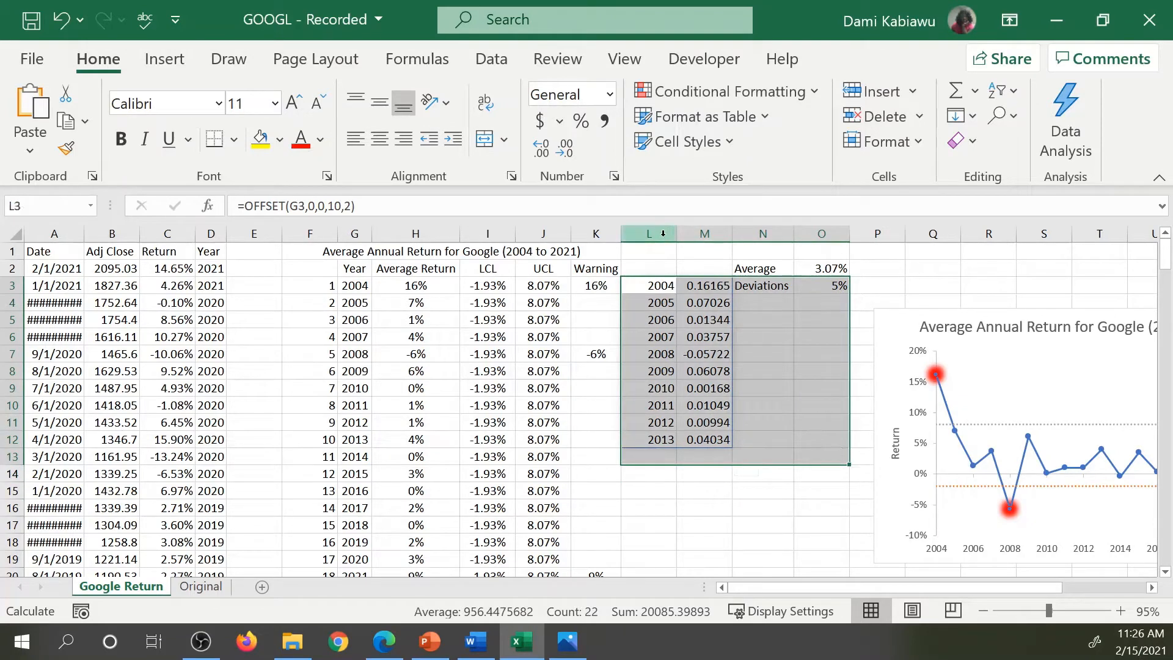
pyautogui.click(656, 282)
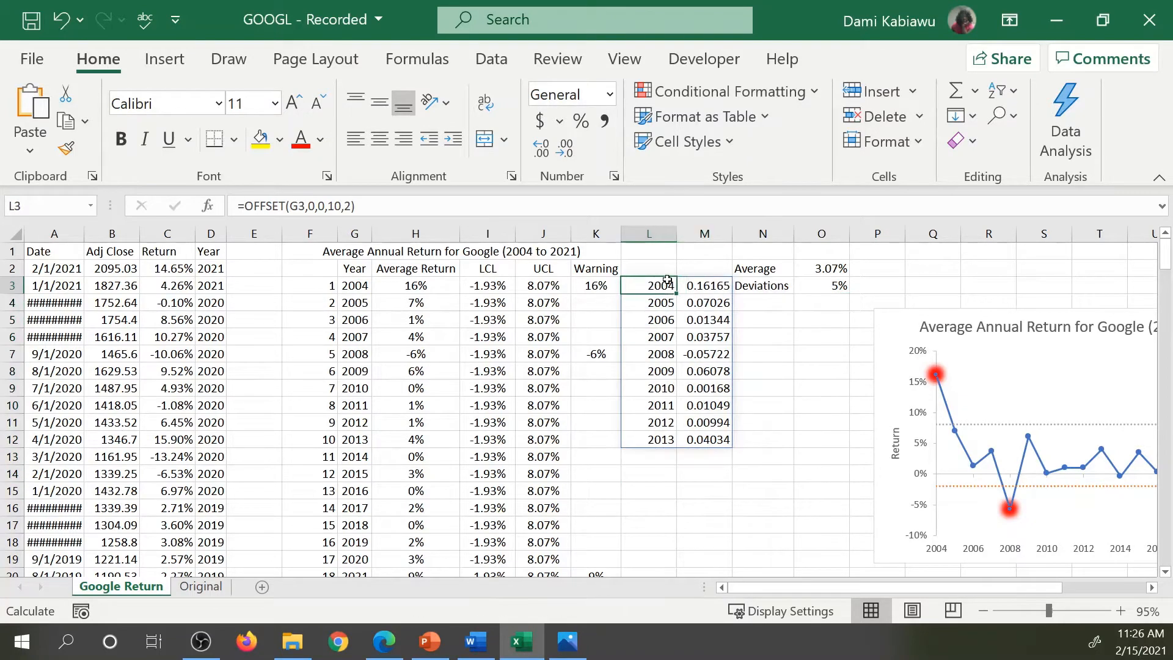
# Step: Replace the fixed height and width in L3 with a count of the years, making it =OFFSET(G3,0,0,COUNT(G3:G199))
pyautogui.click(352, 197)
pyautogui.press('BackSpace')
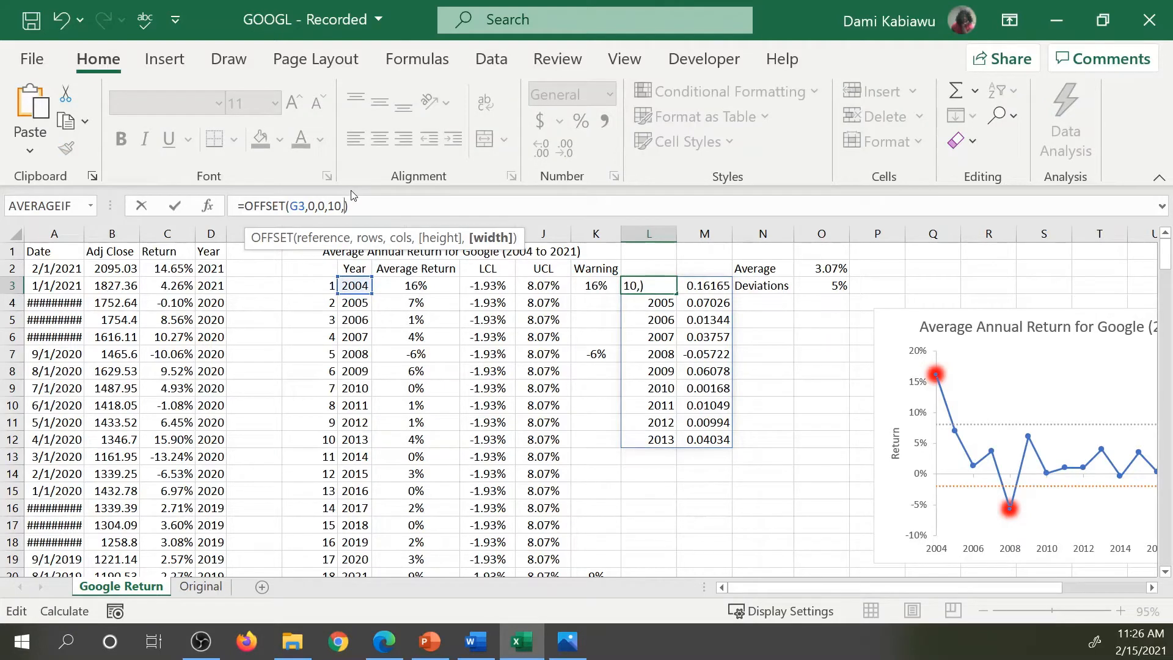
pyautogui.press('BackSpace')
pyautogui.press('BackSpace')
pyautogui.press('BackSpace')
pyautogui.write('count')
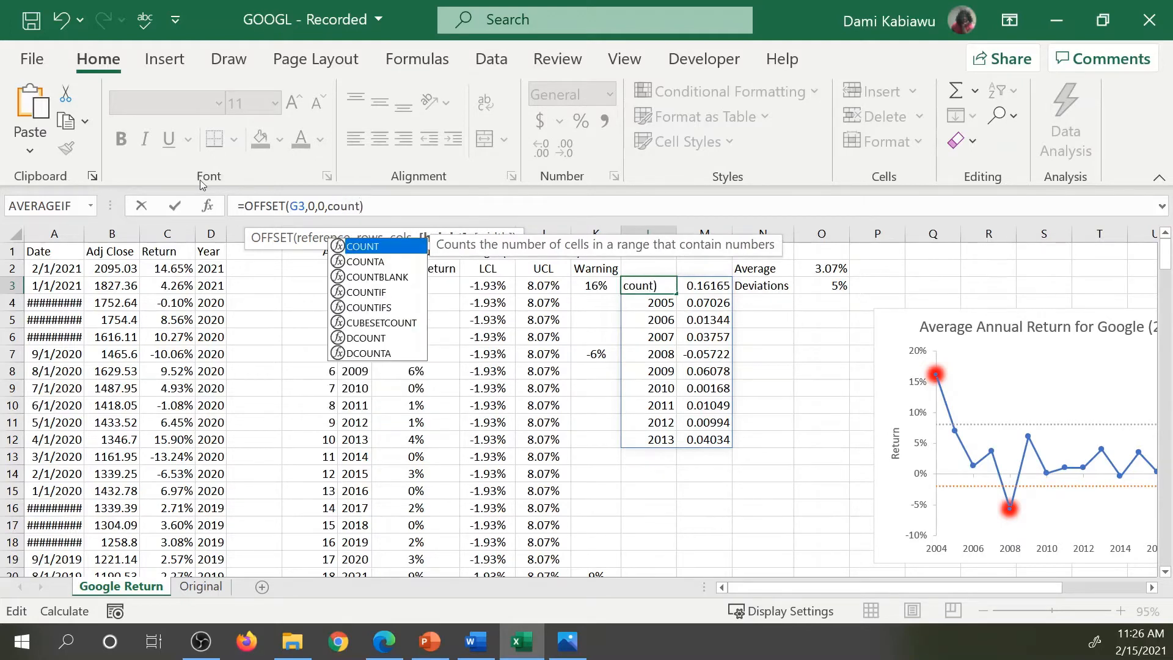
pyautogui.write('(')
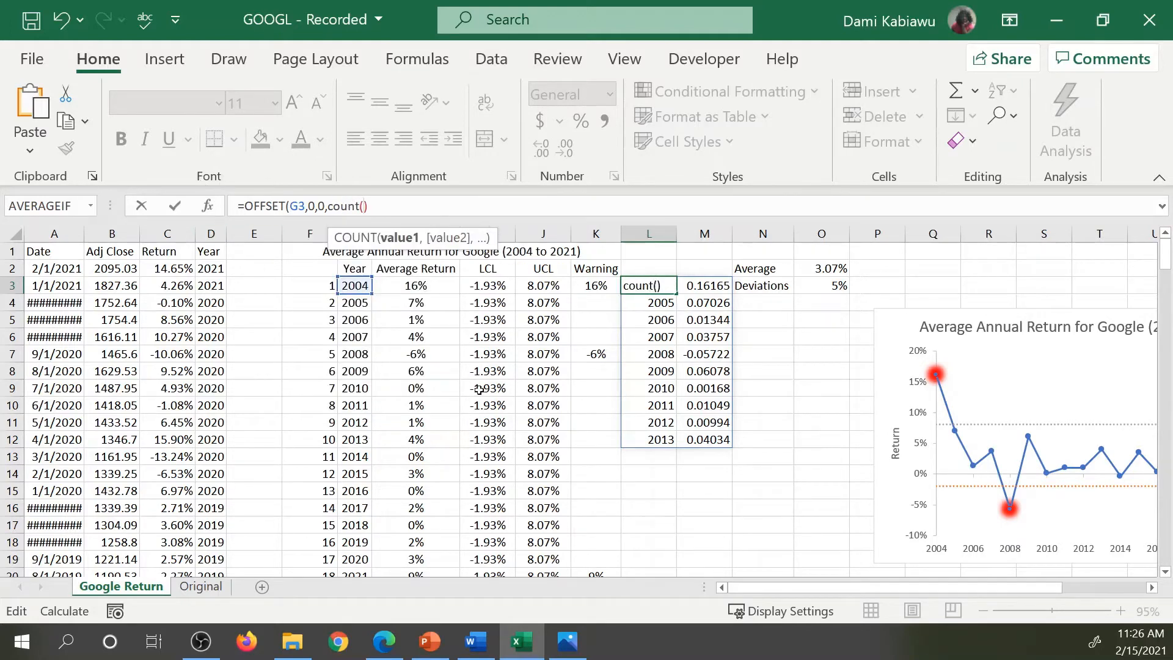
pyautogui.click(350, 288)
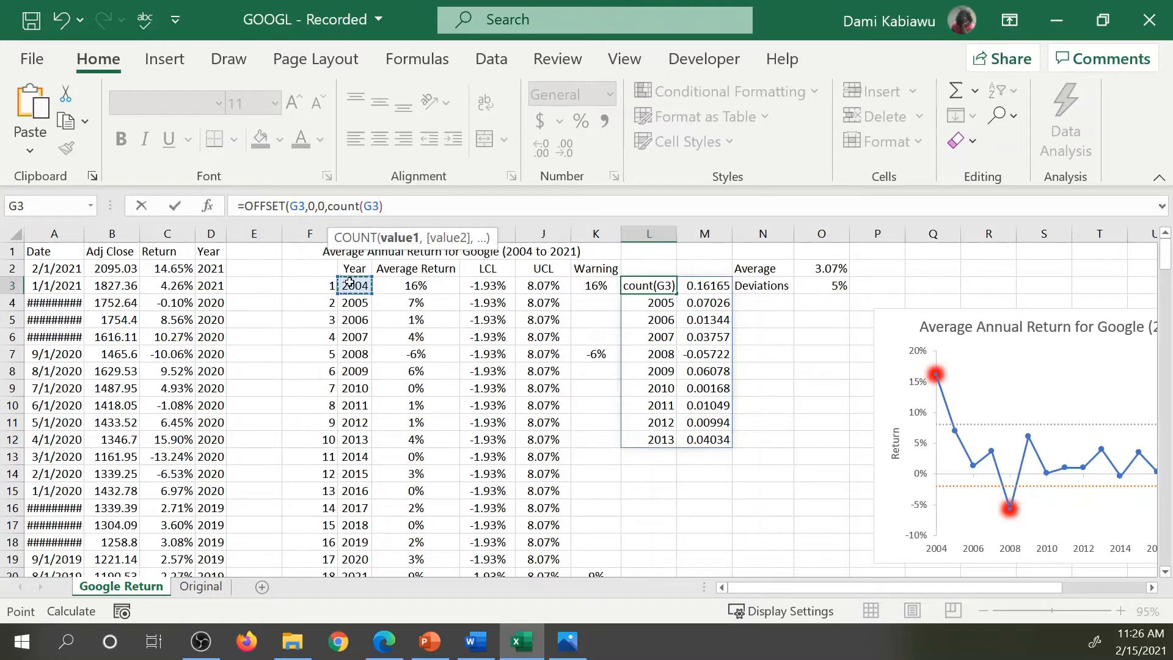
pyautogui.hotkey('ctrl', 'shift', 'Down')
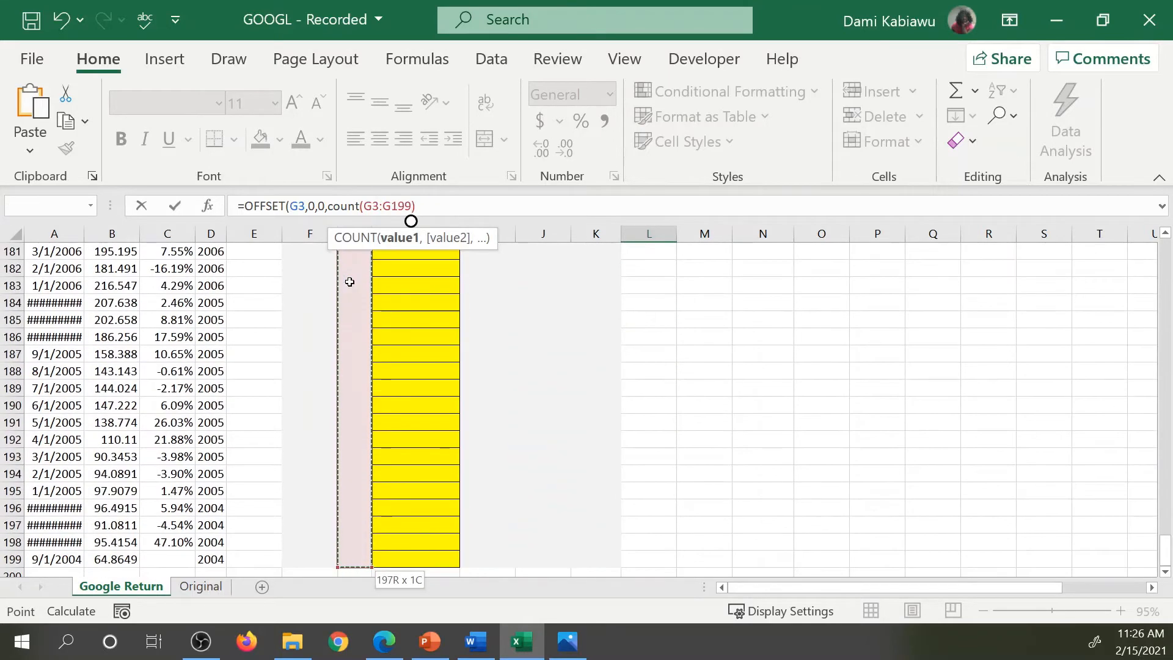
pyautogui.write(')')
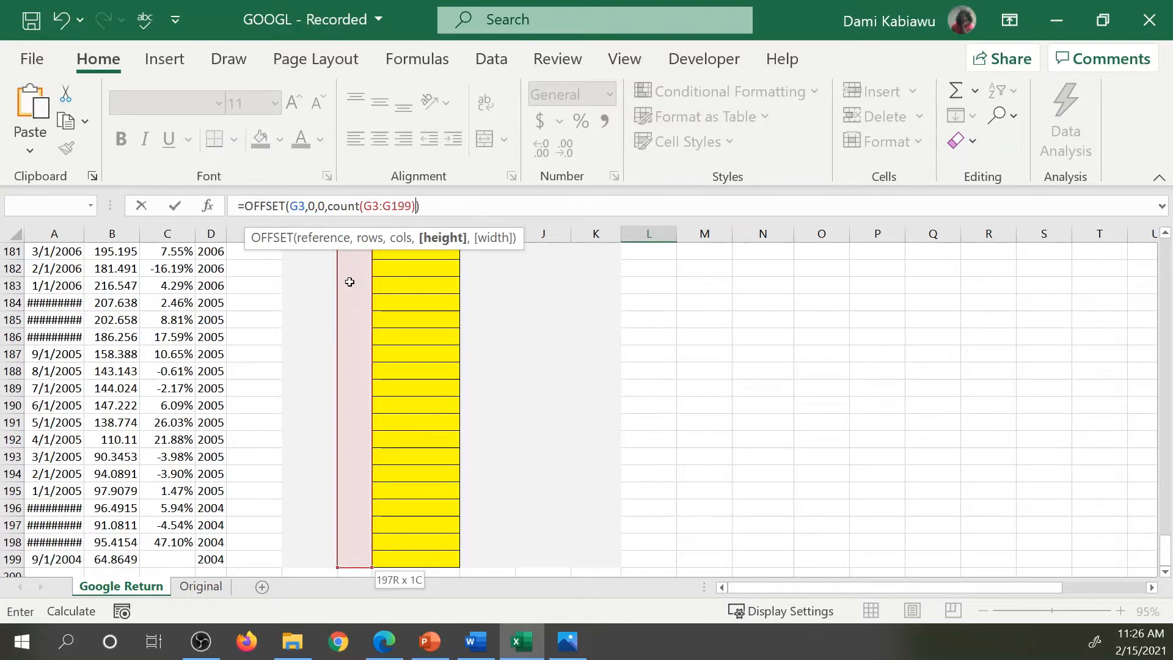
pyautogui.press('Return')
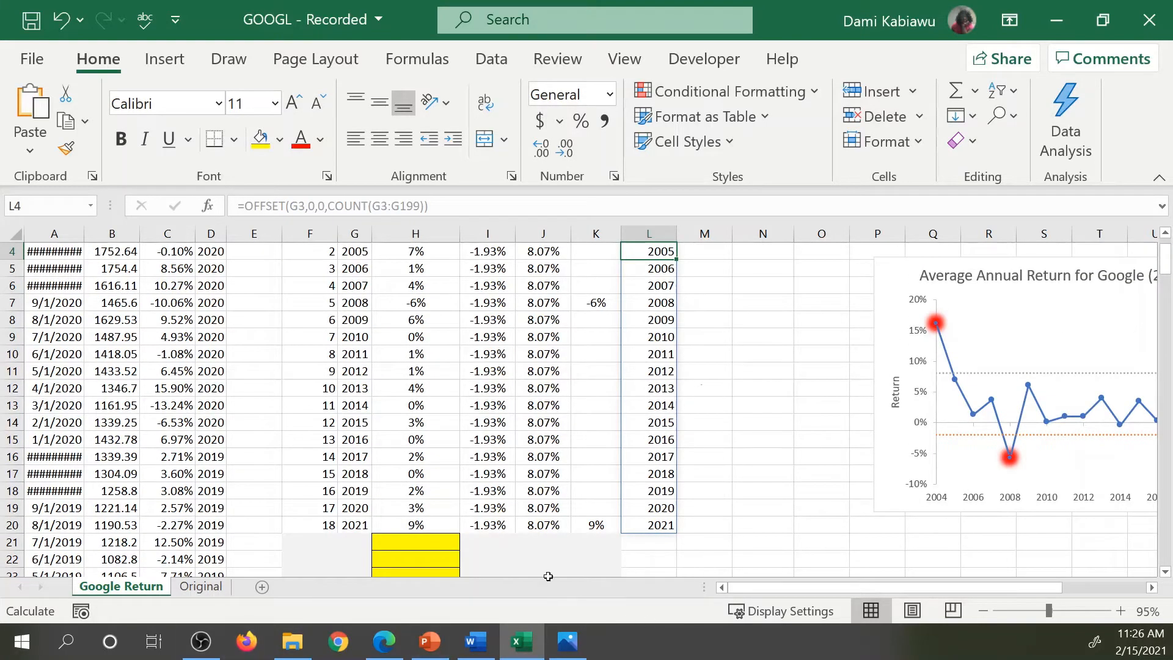
# Step: Enter a test average return of 5% in H21 to check that the dynamic year list extends
pyautogui.click(419, 550)
pyautogui.write('5')
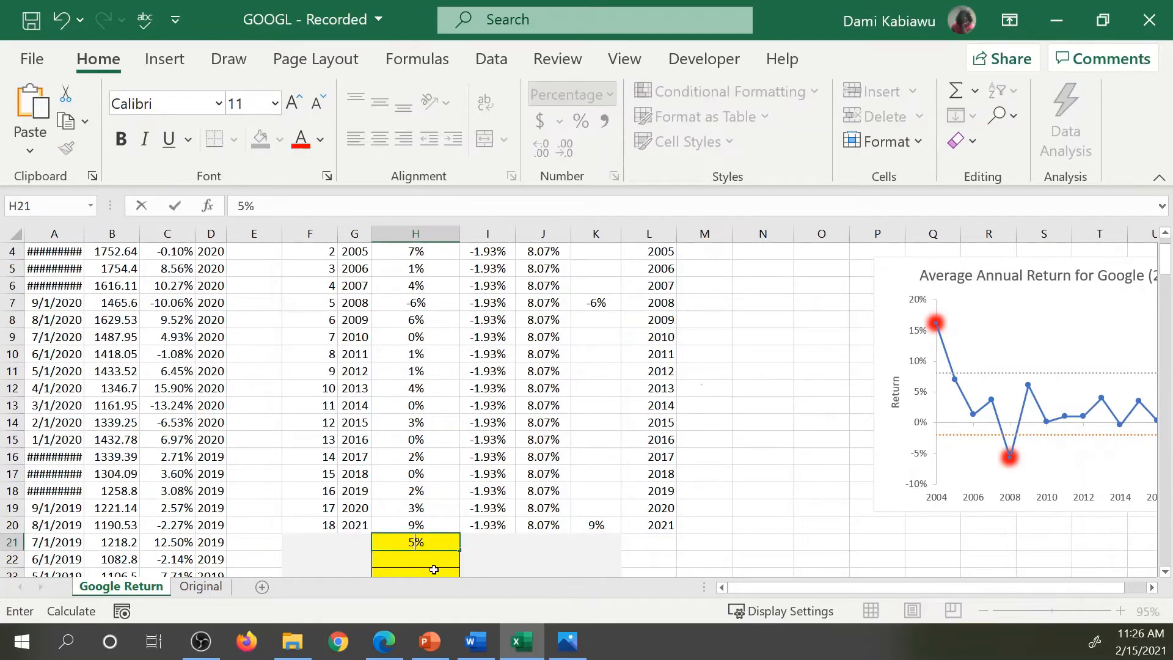
pyautogui.press('Return')
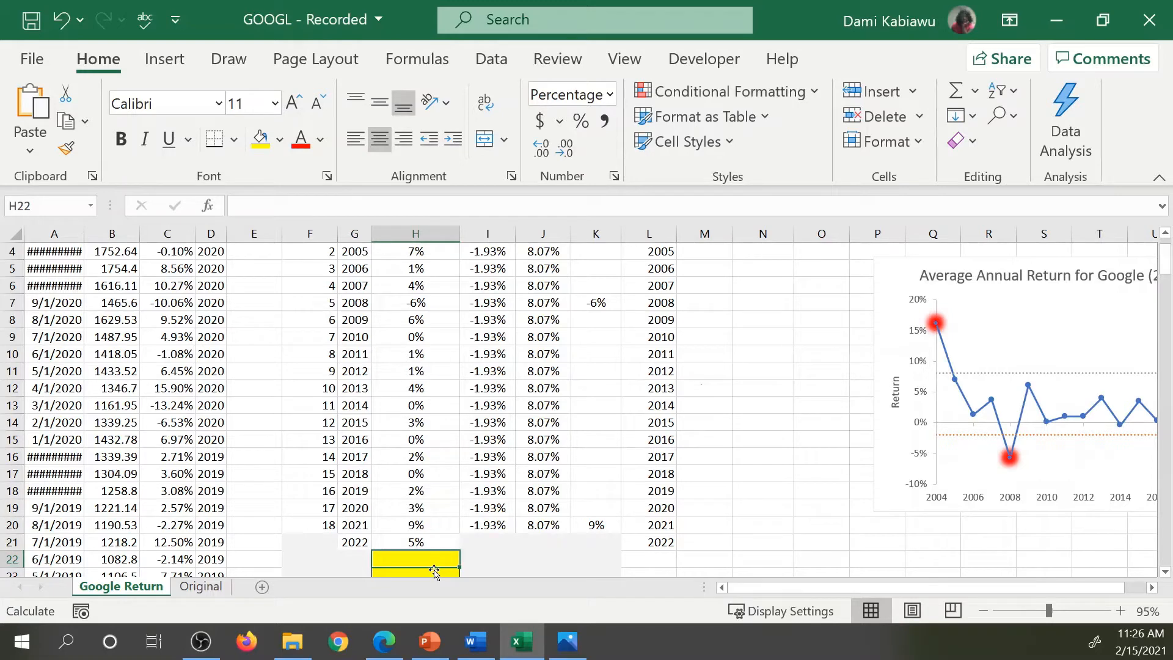
pyautogui.press('Up')
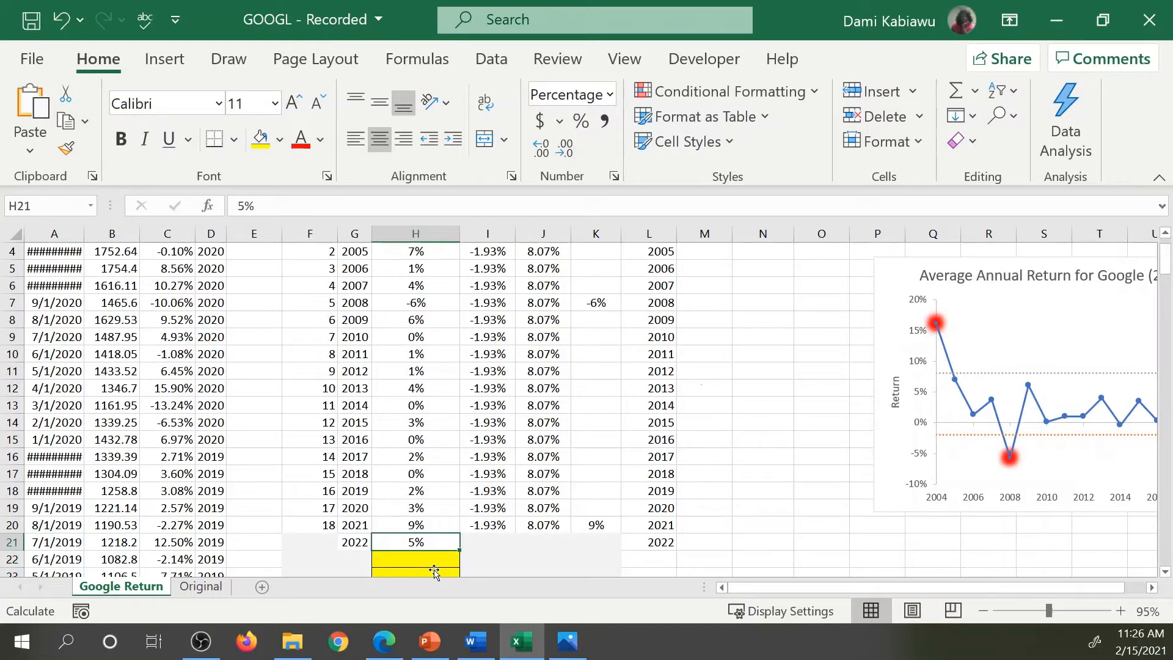
# Step: Clear the test return from H21 and make the L3 references absolute, giving =OFFSET($G$3,0,0,COUNT($G$3:$G$199))
pyautogui.press('Delete')
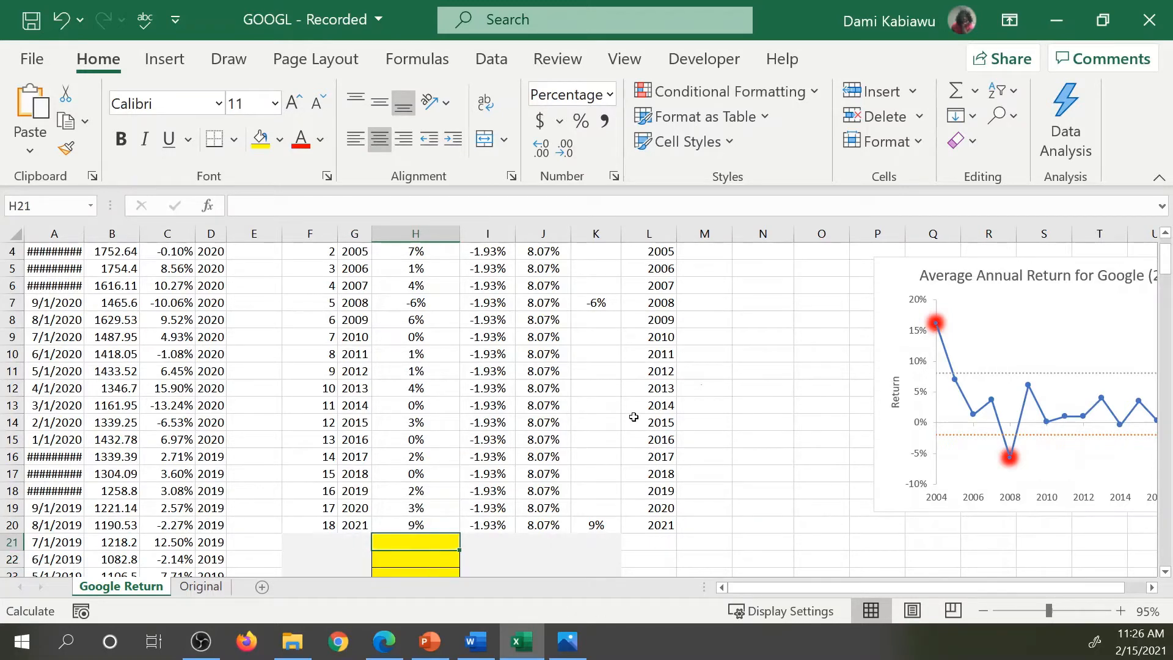
pyautogui.scroll(1, 687, 398)
pyautogui.click(654, 283)
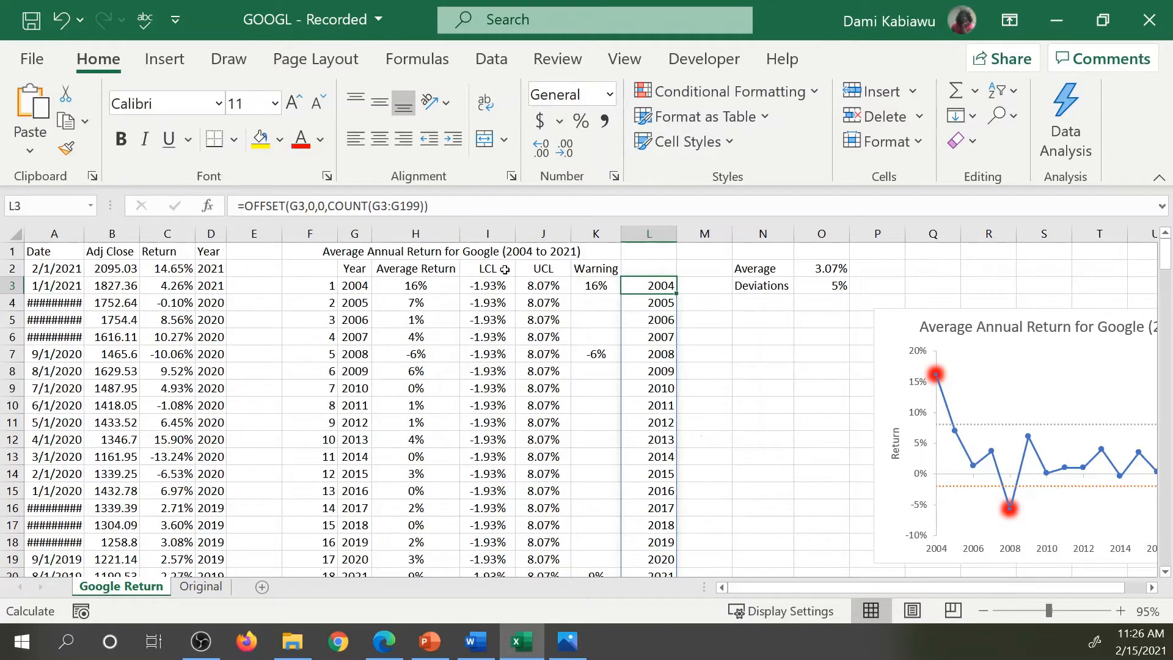
pyautogui.click(308, 206)
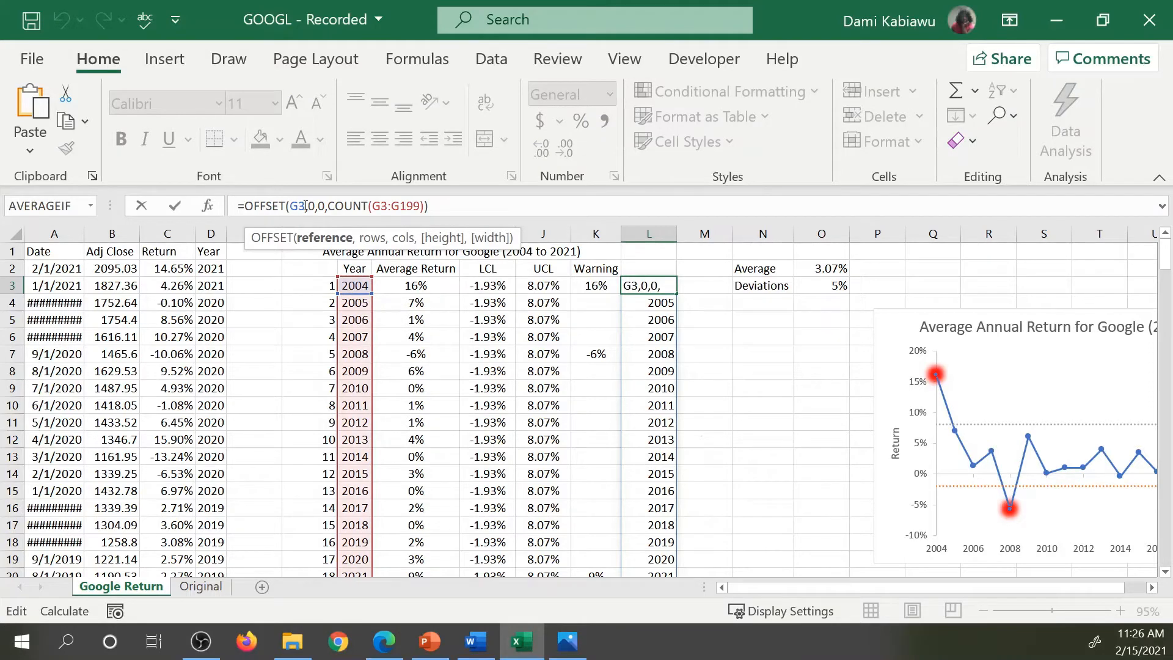
pyautogui.press('F4')
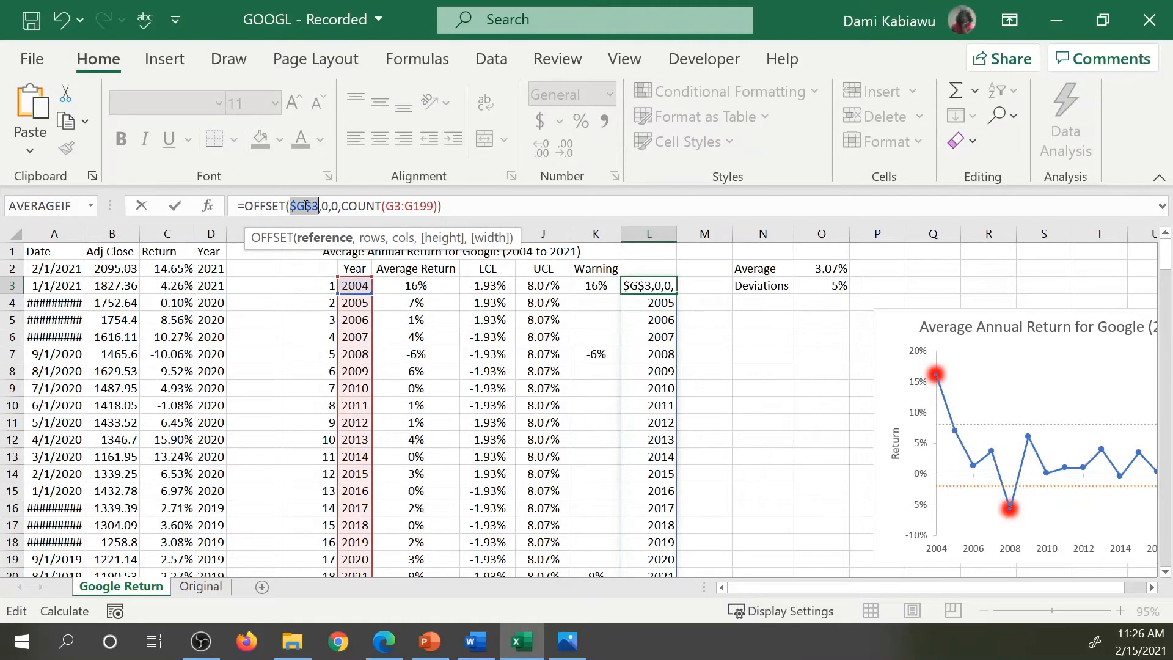
pyautogui.click(396, 205)
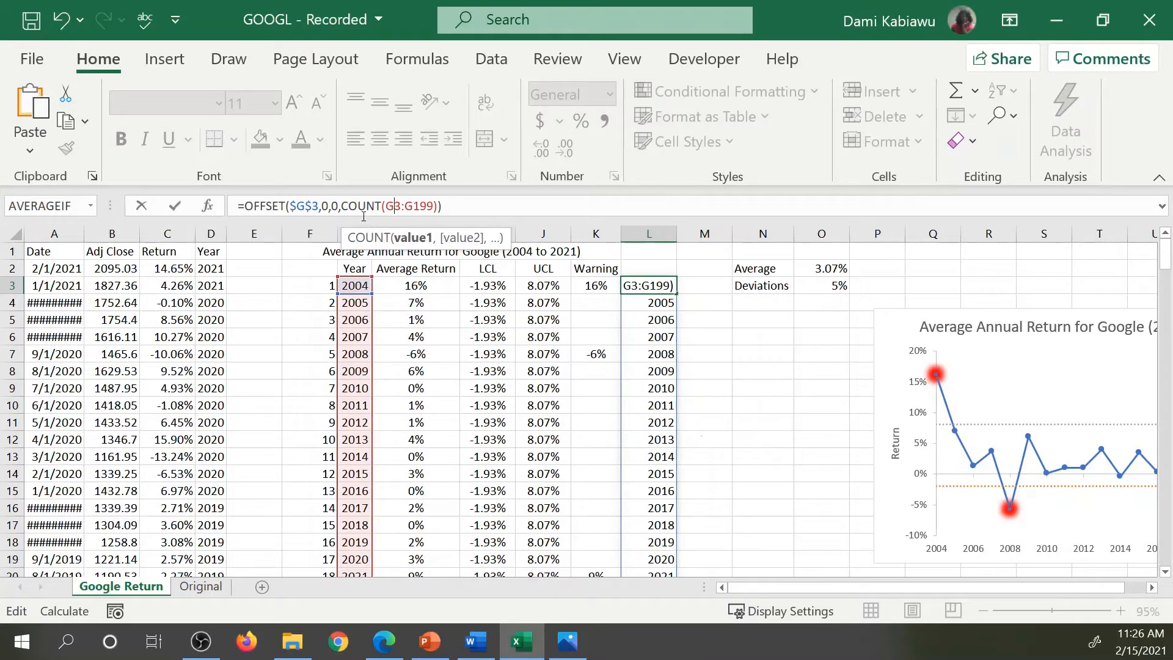
pyautogui.press('F4')
pyautogui.click(426, 206)
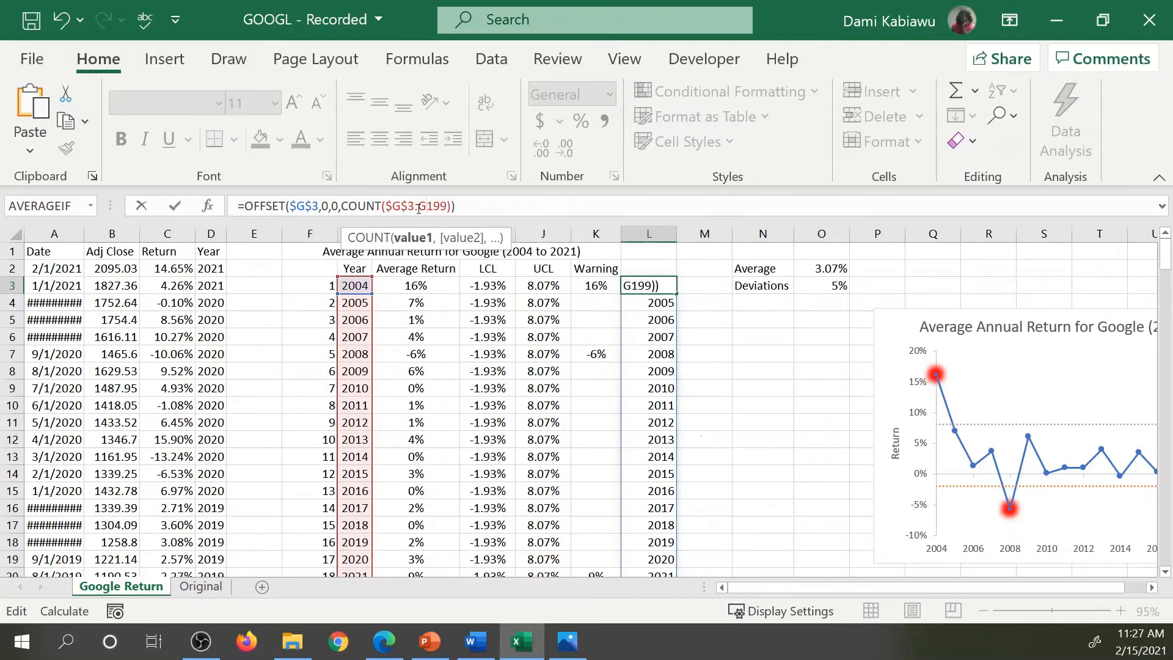
pyautogui.press('F4')
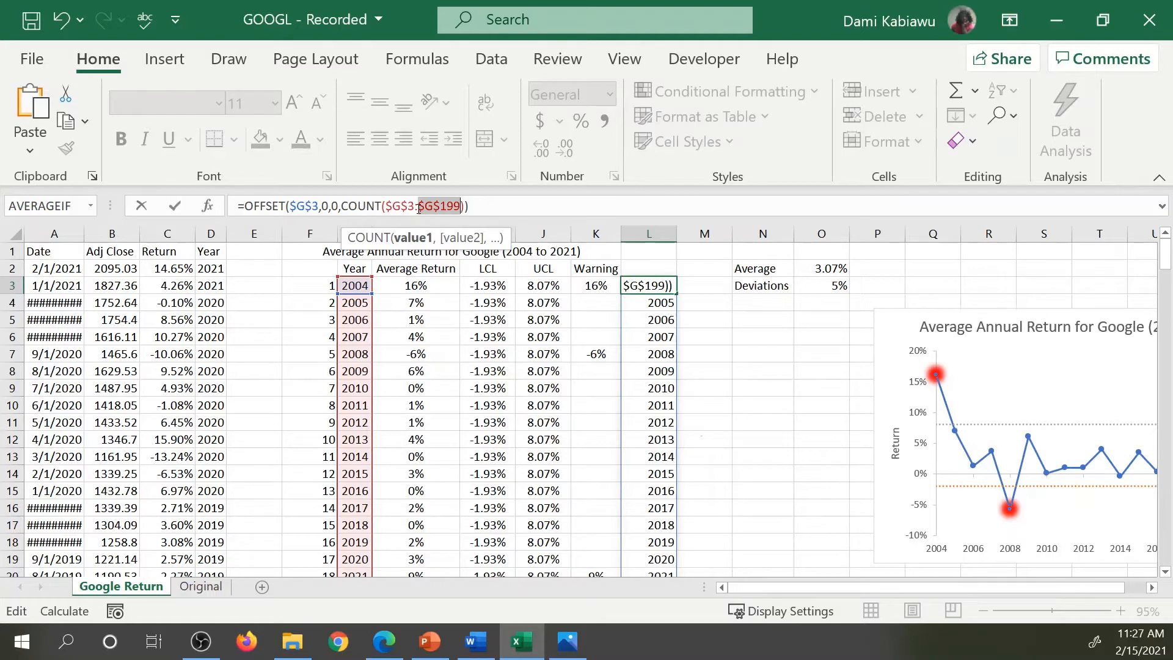
pyautogui.press('Return')
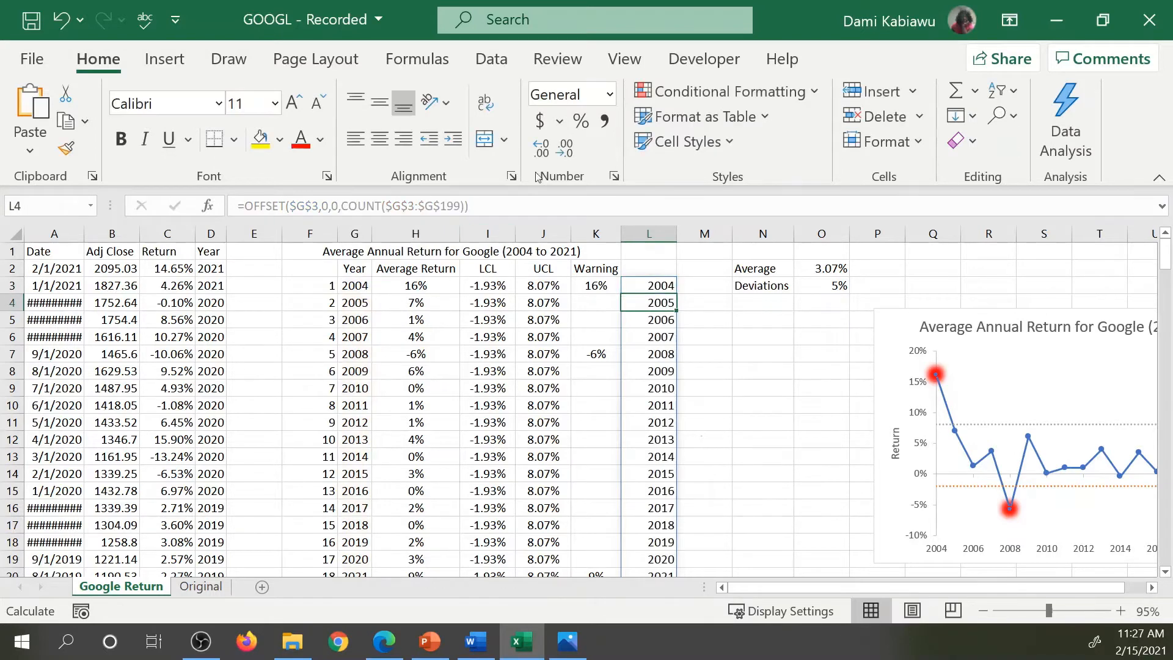
# Step: Copy the complete formula text from L3 and clear the contents of column L
pyautogui.press('BackSpace')
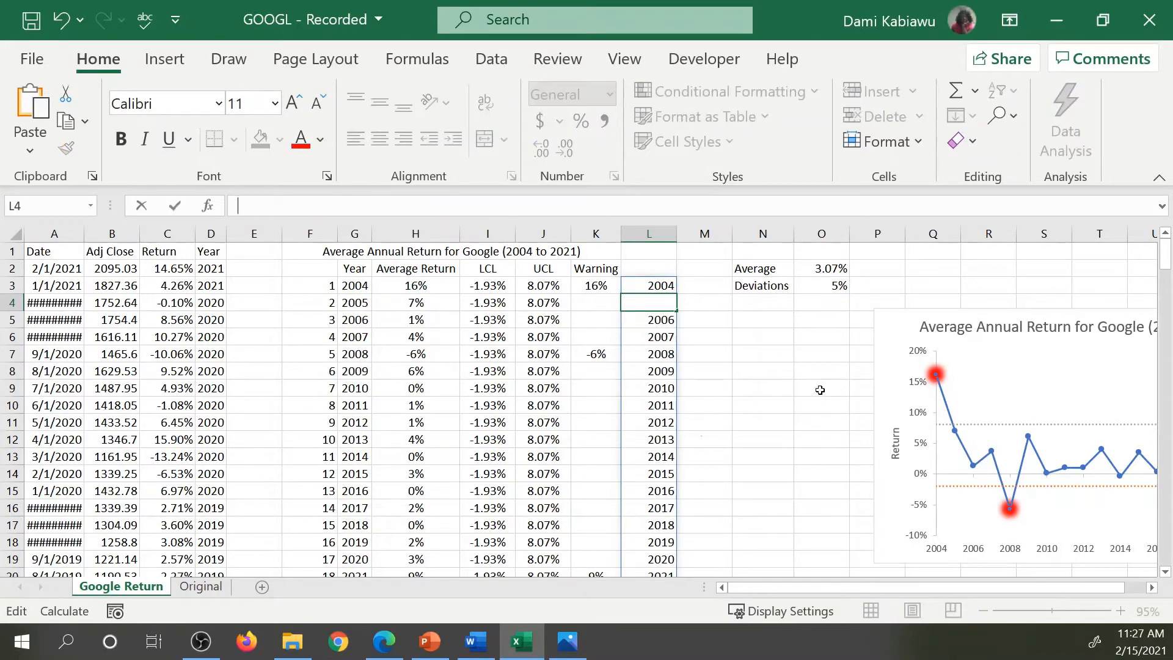
pyautogui.press('Escape')
pyautogui.press('Up')
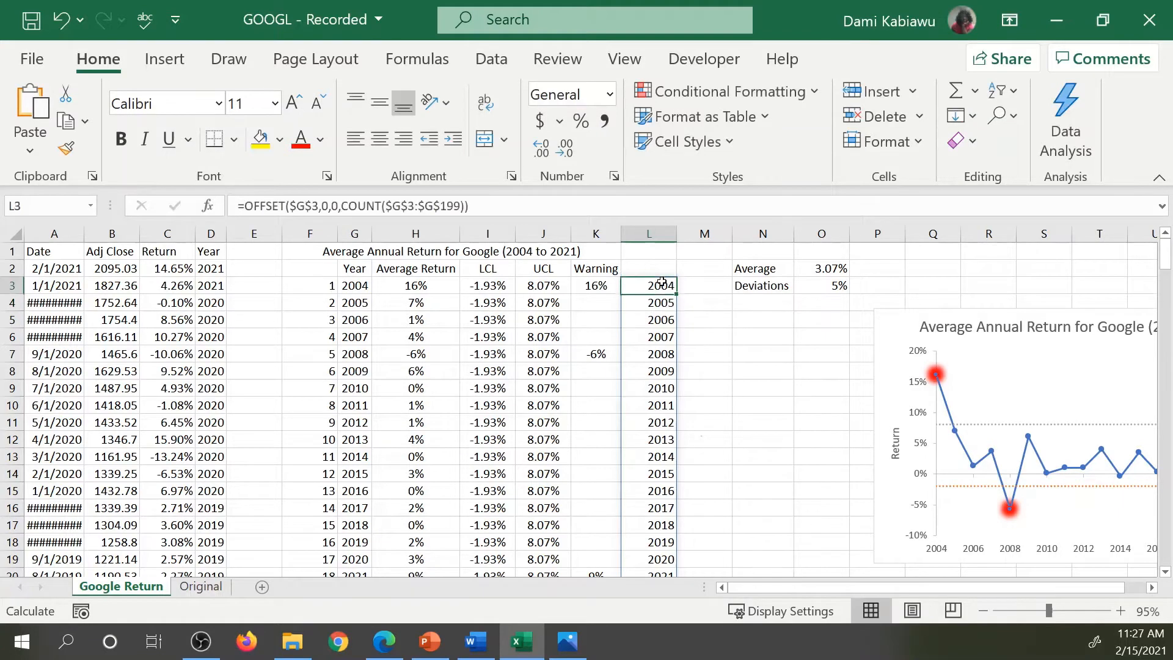
pyautogui.moveTo(526, 221); pyautogui.dragTo(238, 206)
pyautogui.hotkey('ctrl', 'c')
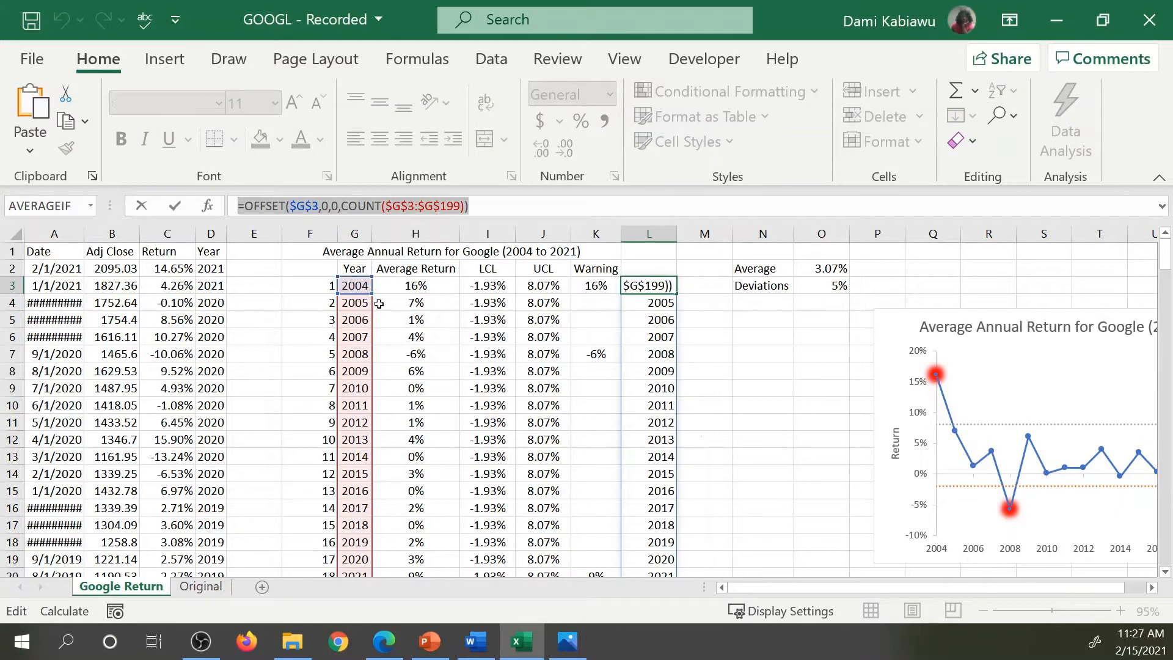
pyautogui.press('Escape')
pyautogui.click(661, 232)
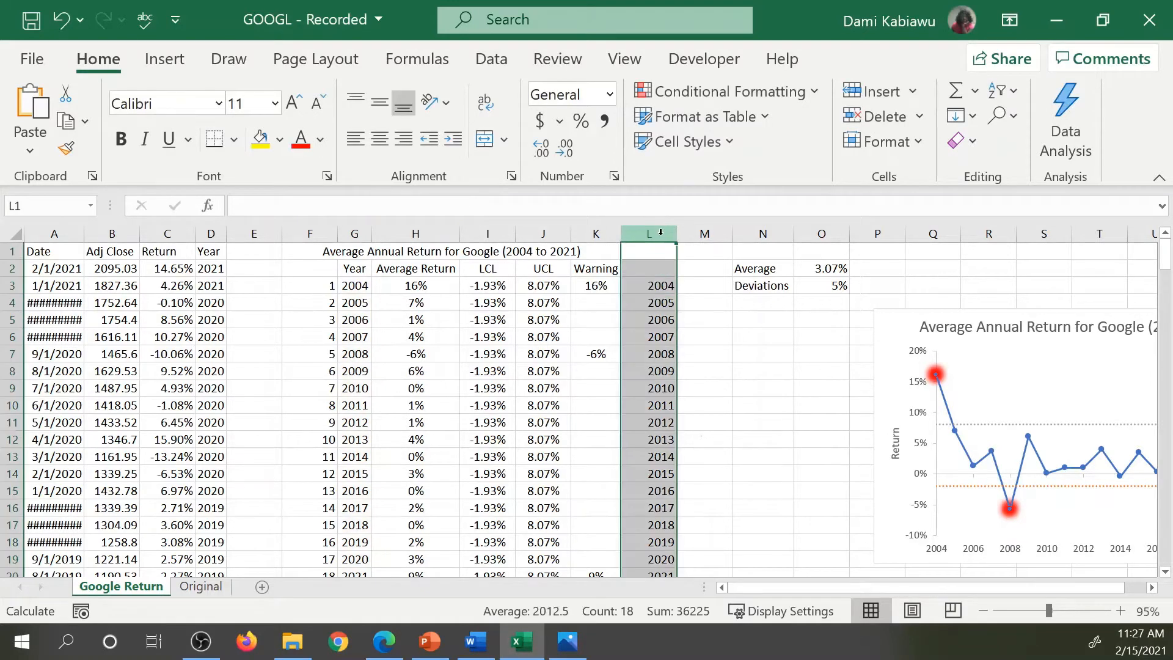
pyautogui.press('Delete')
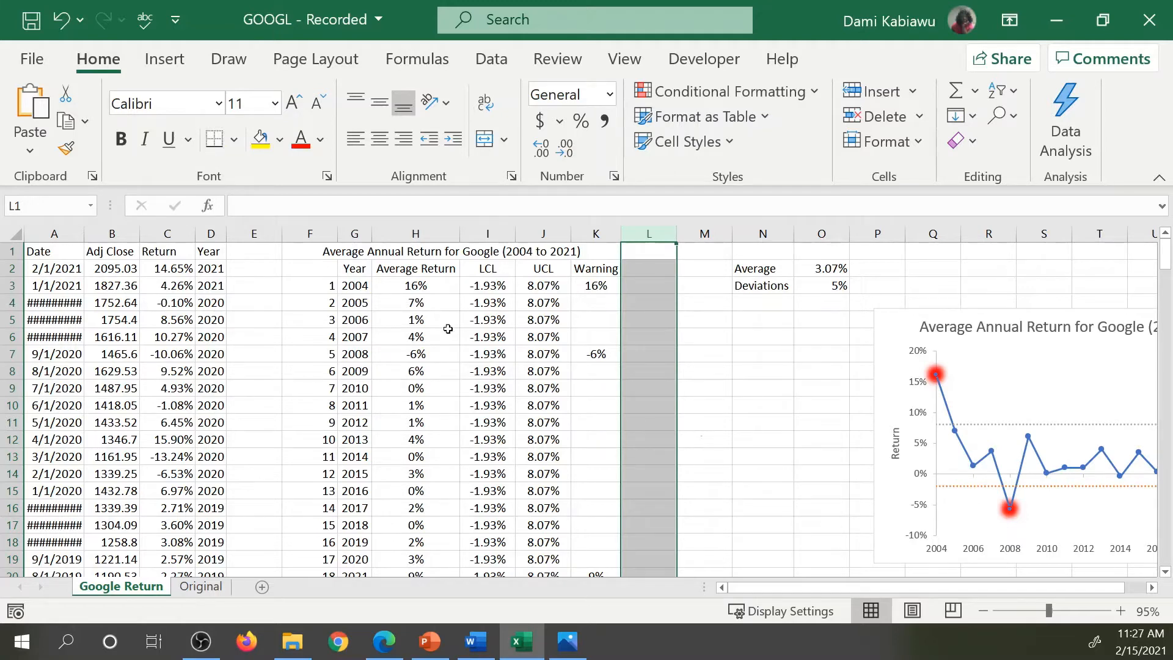
# Step: Create named ranges from the table G2:K20, using the top row headings as the names
pyautogui.moveTo(361, 269); pyautogui.dragTo(596, 510)
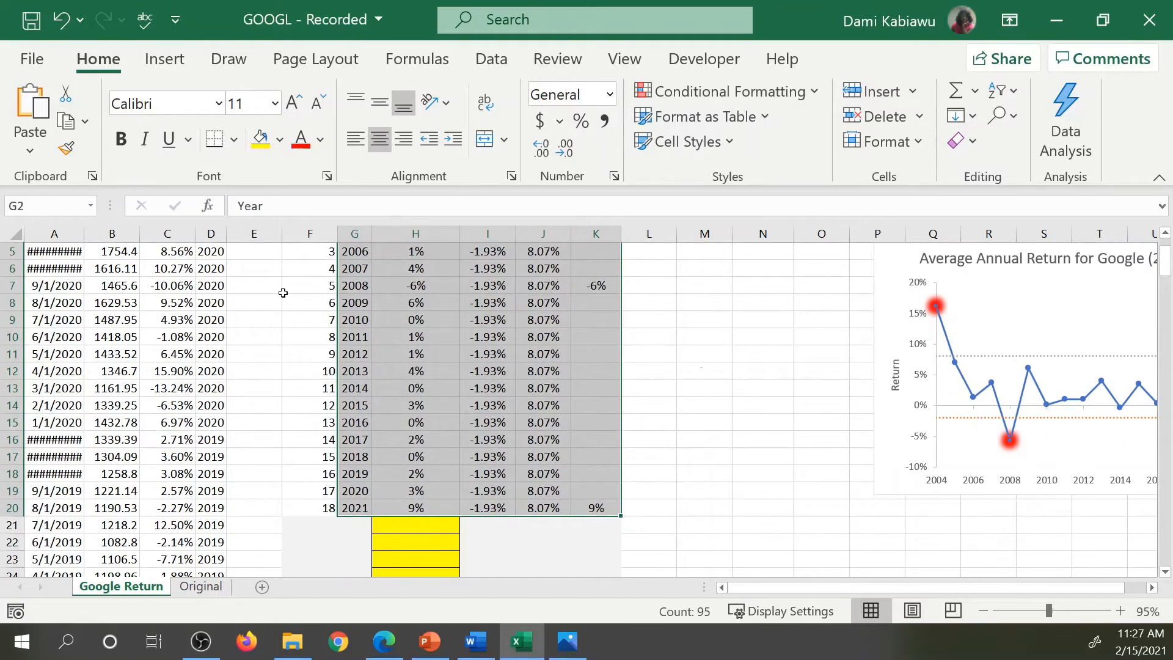
pyautogui.click(421, 59)
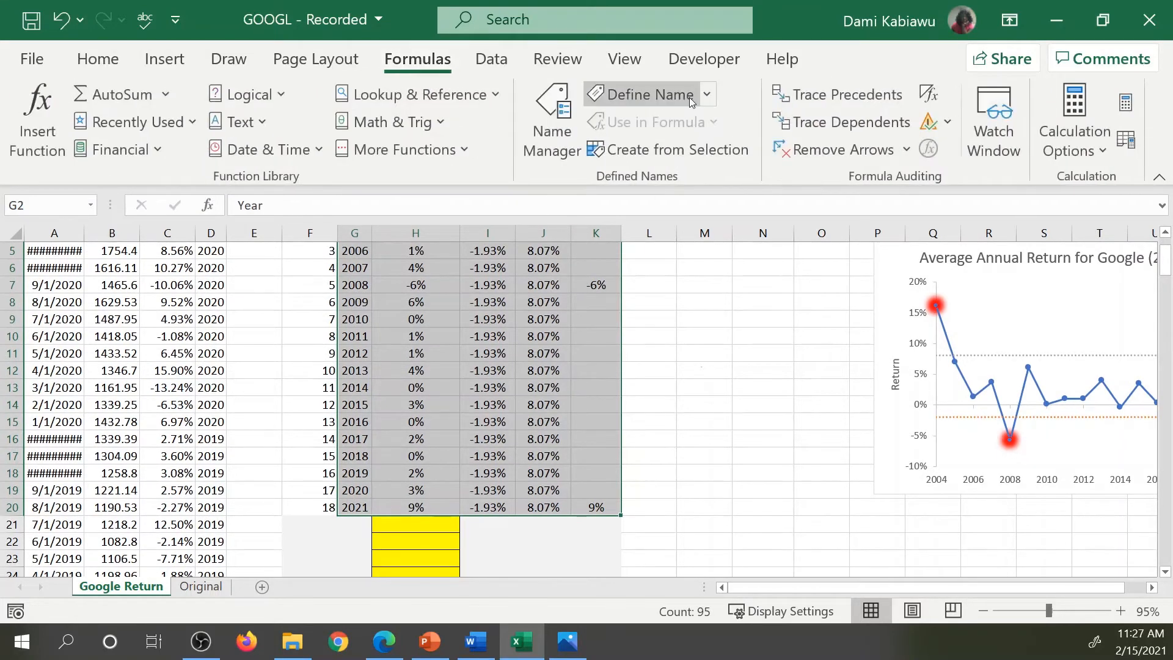
pyautogui.click(671, 150)
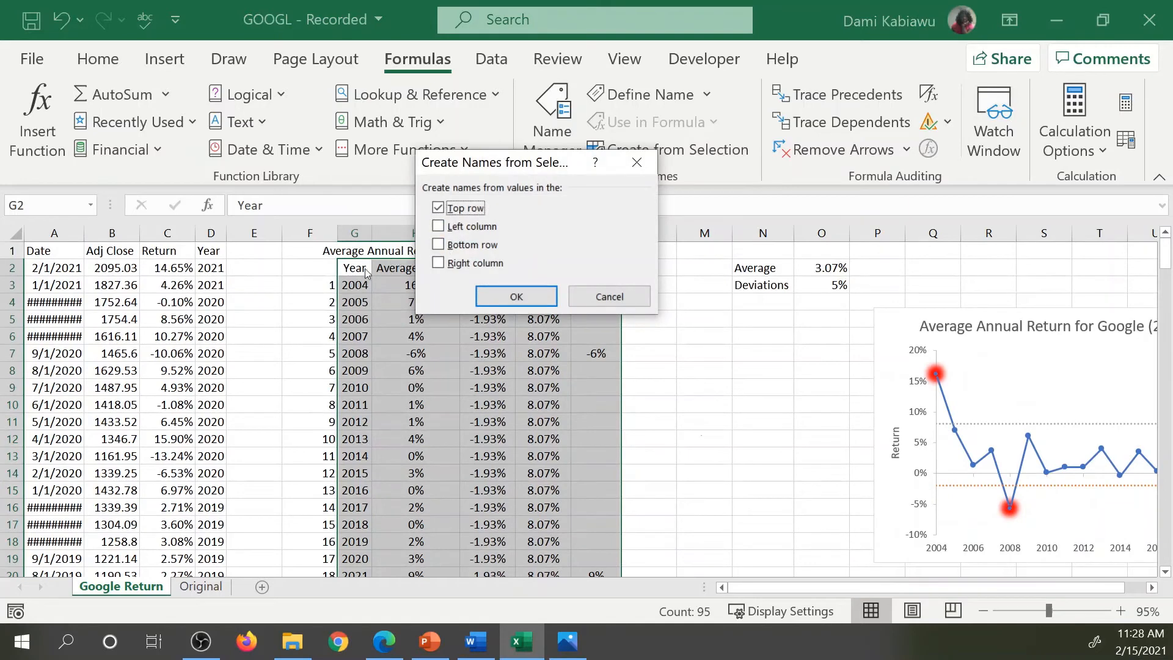
pyautogui.click(494, 298)
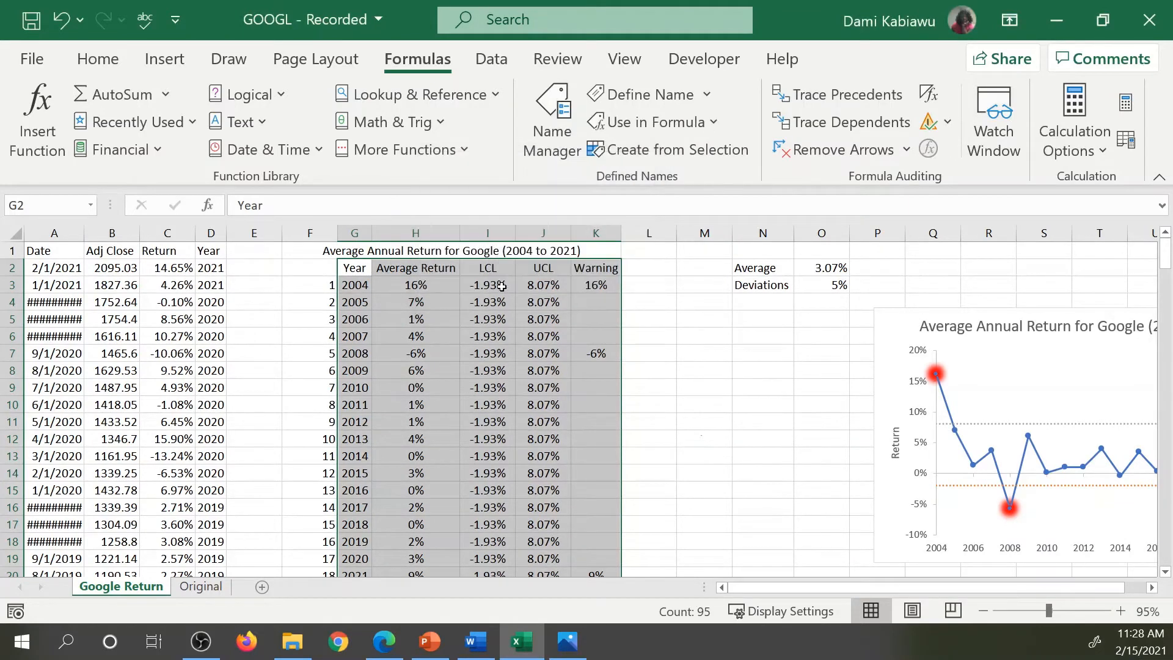
# Step: Review the list of defined names and select the LCL range to check which cells it covers
pyautogui.click(91, 206)
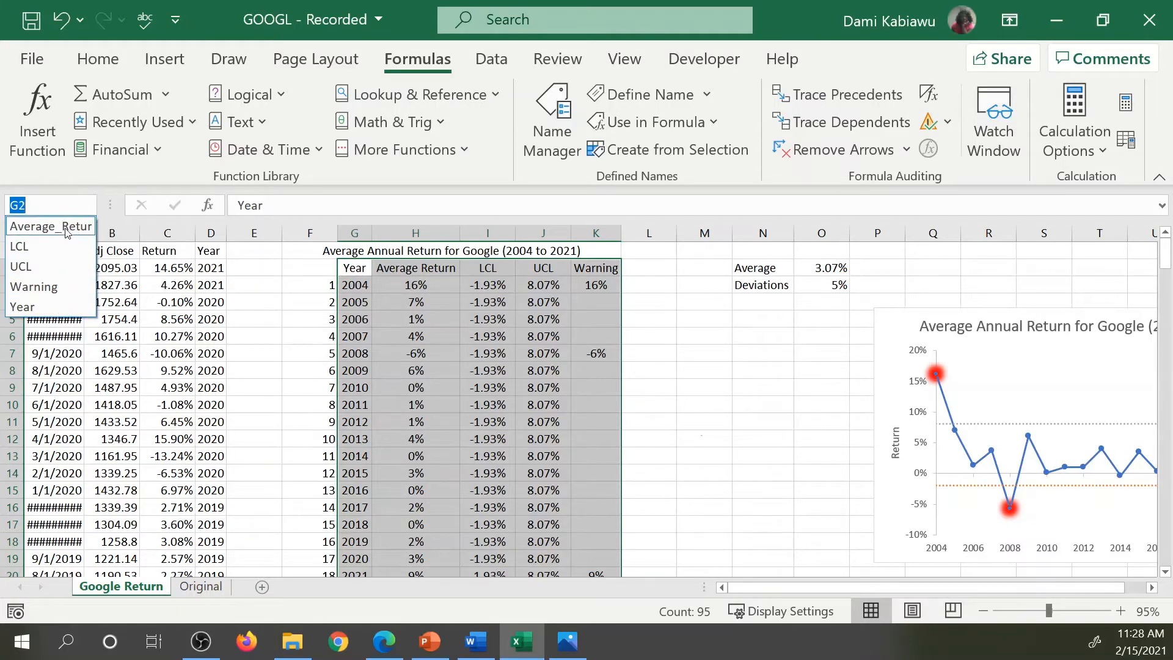
pyautogui.click(167, 175)
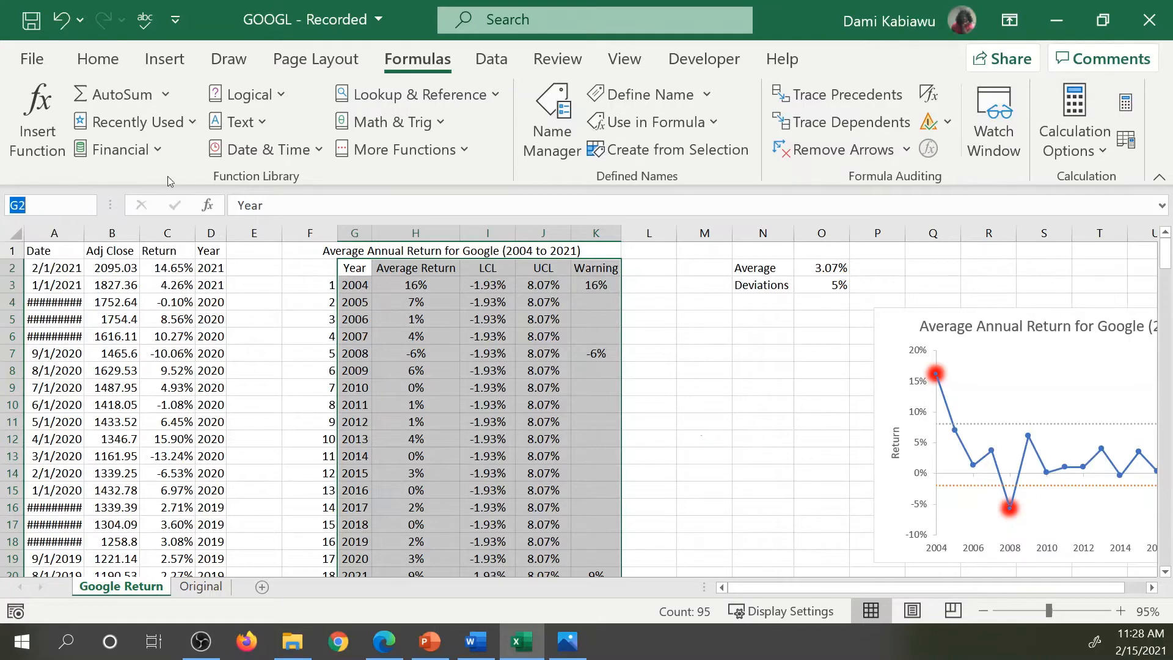
pyautogui.click(92, 206)
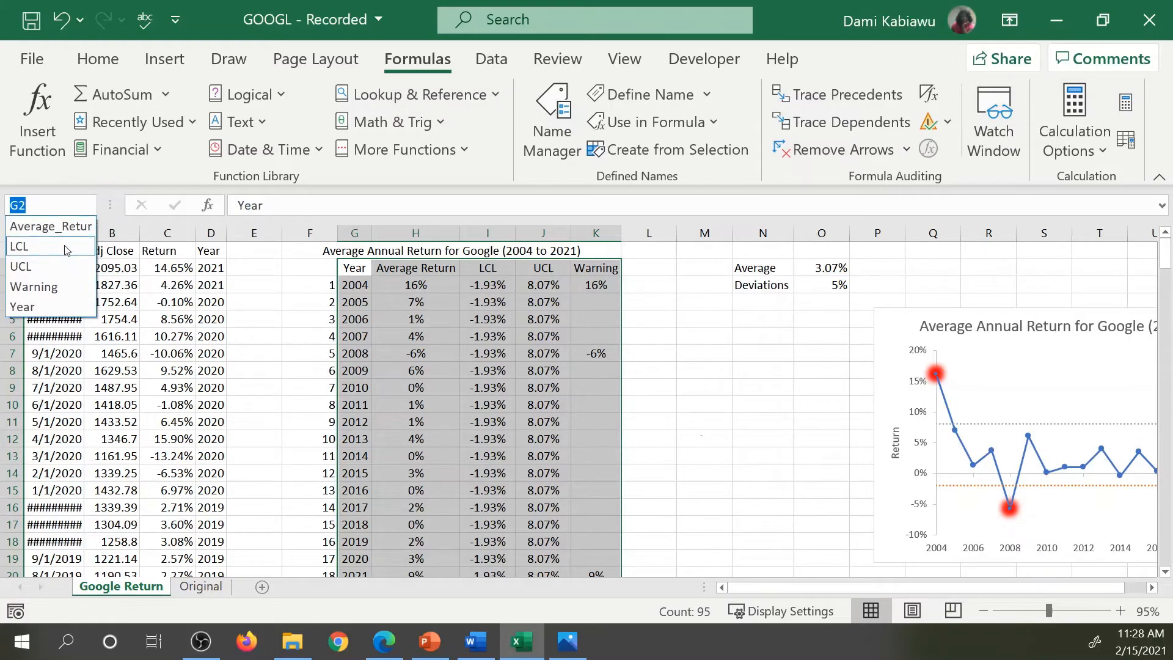
pyautogui.click(66, 251)
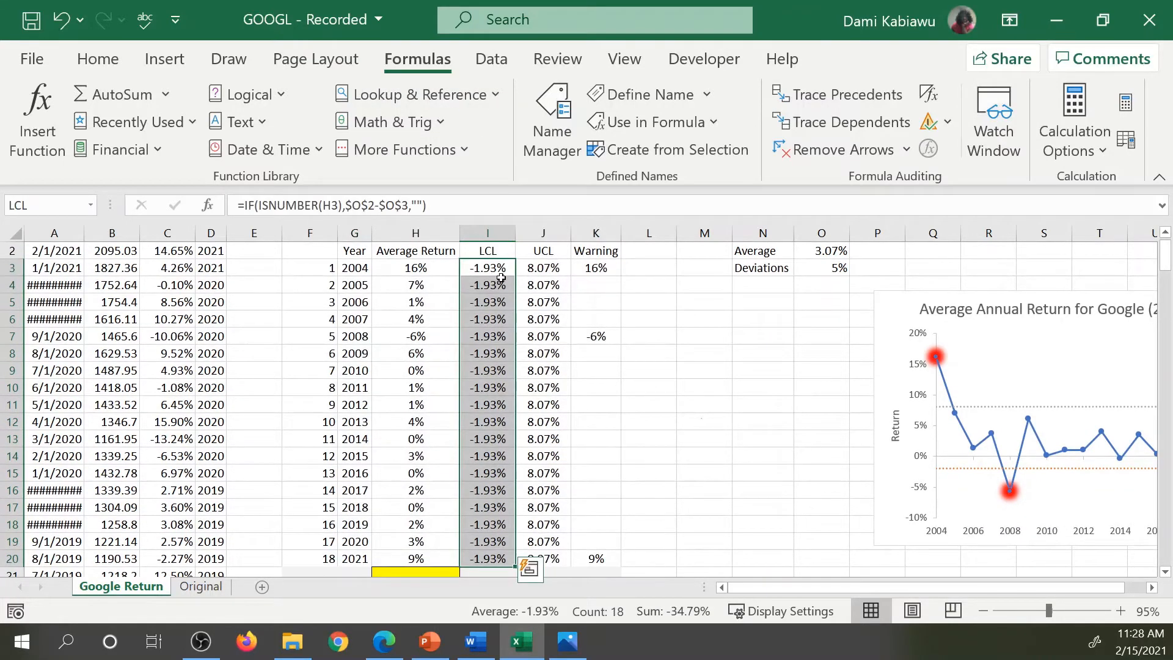
# Step: Autofit column A so that its dates fit the column width
pyautogui.doubleClick(87, 239)
pyautogui.click(391, 251)
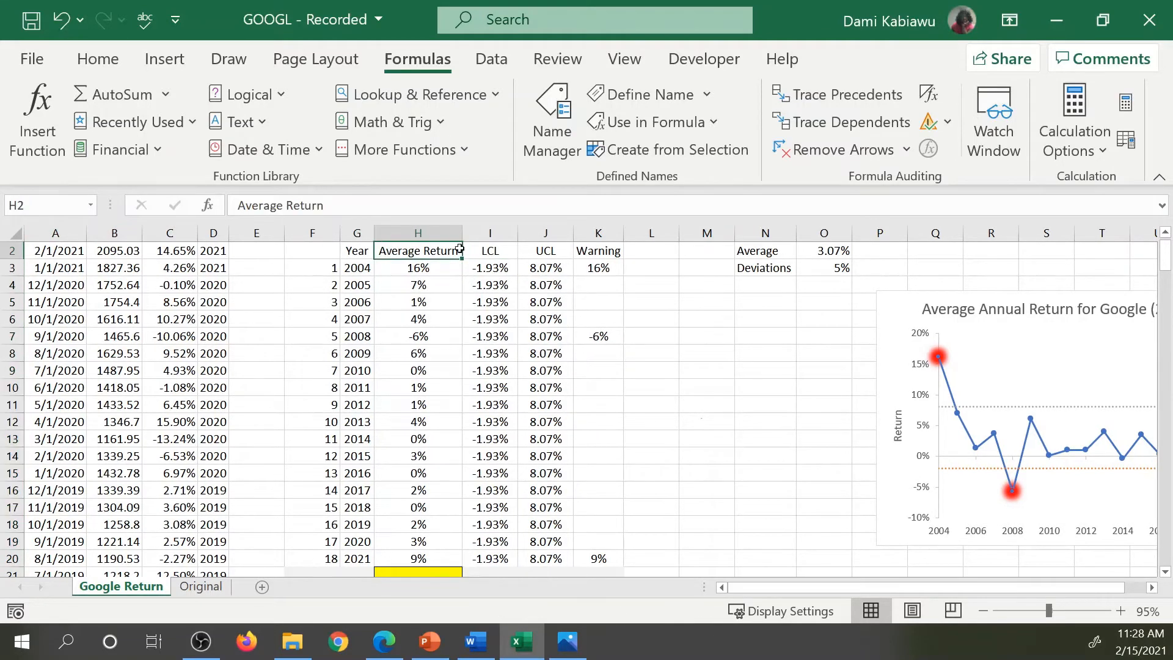
# Step: Try to change the Average_Return name's reference to =OFFSET($h$3,0,0,COUNT($h$3:$h$199)) in the Name Manager
pyautogui.click(565, 110)
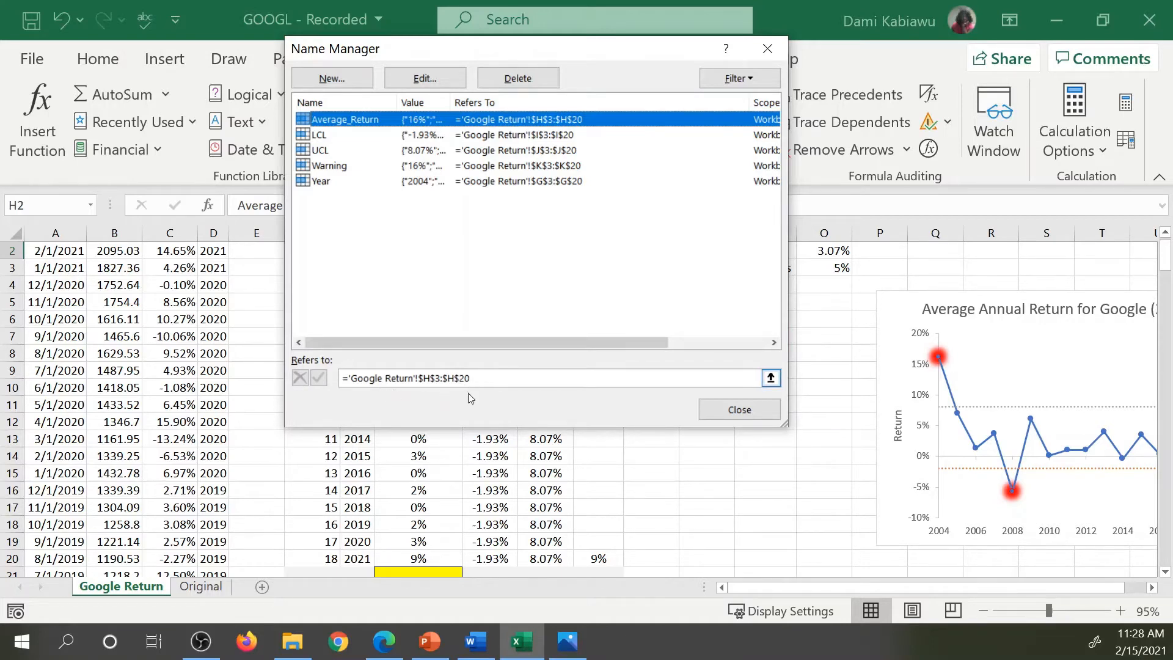
pyautogui.press('Tab')
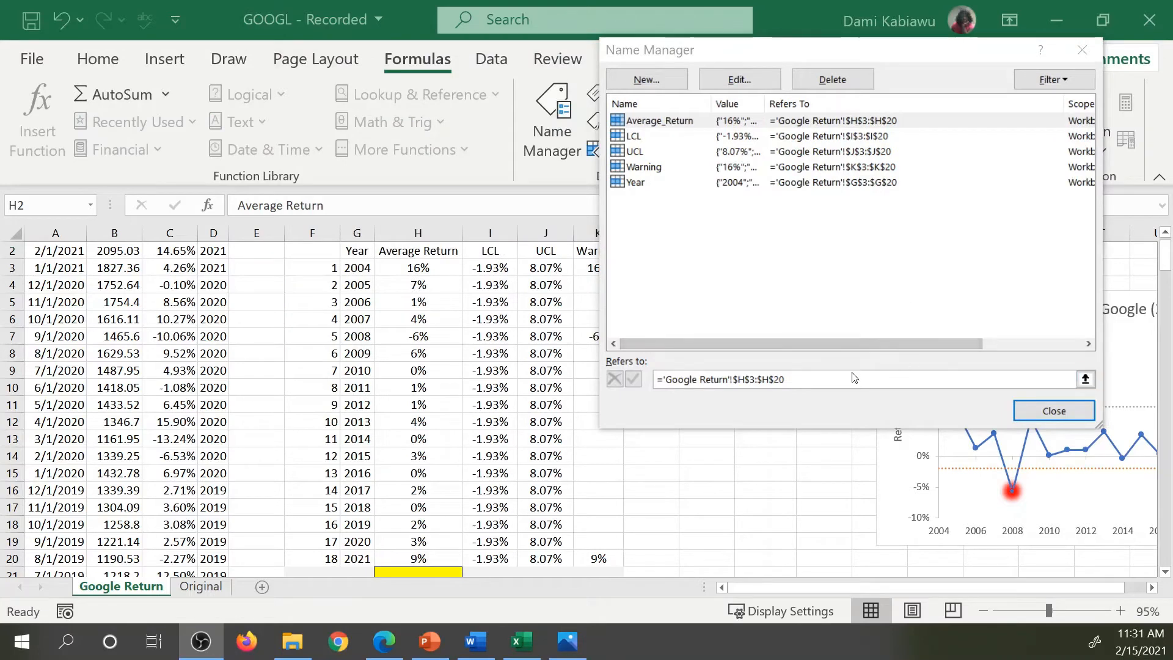
pyautogui.click(855, 378)
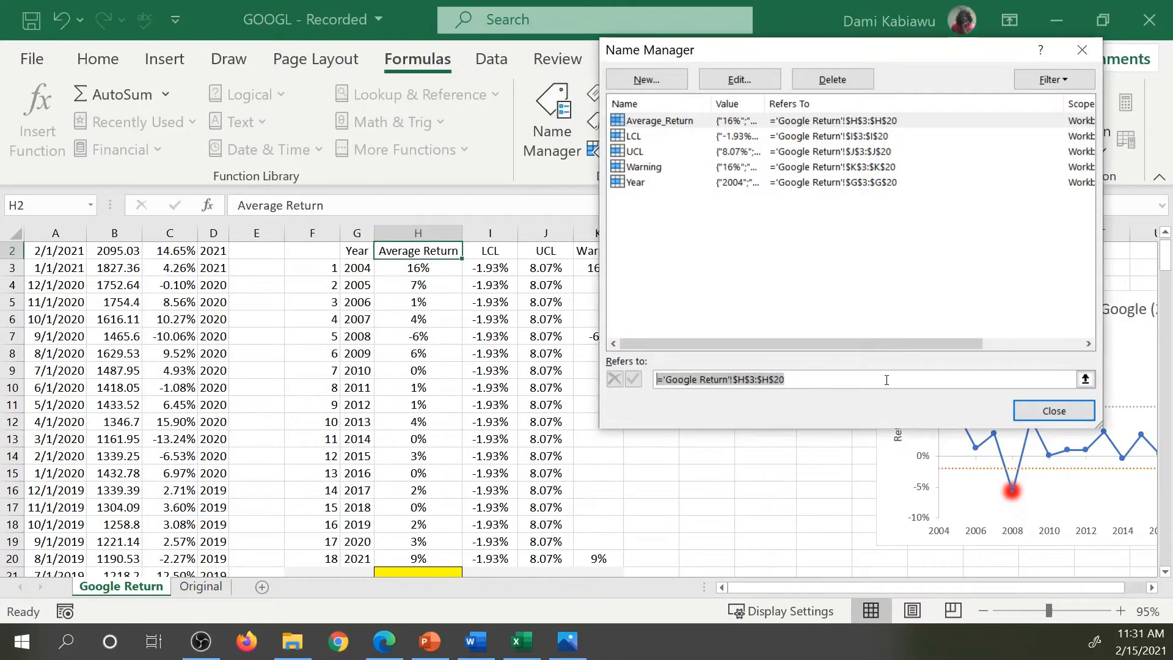
pyautogui.hotkey('ctrl', 'v')
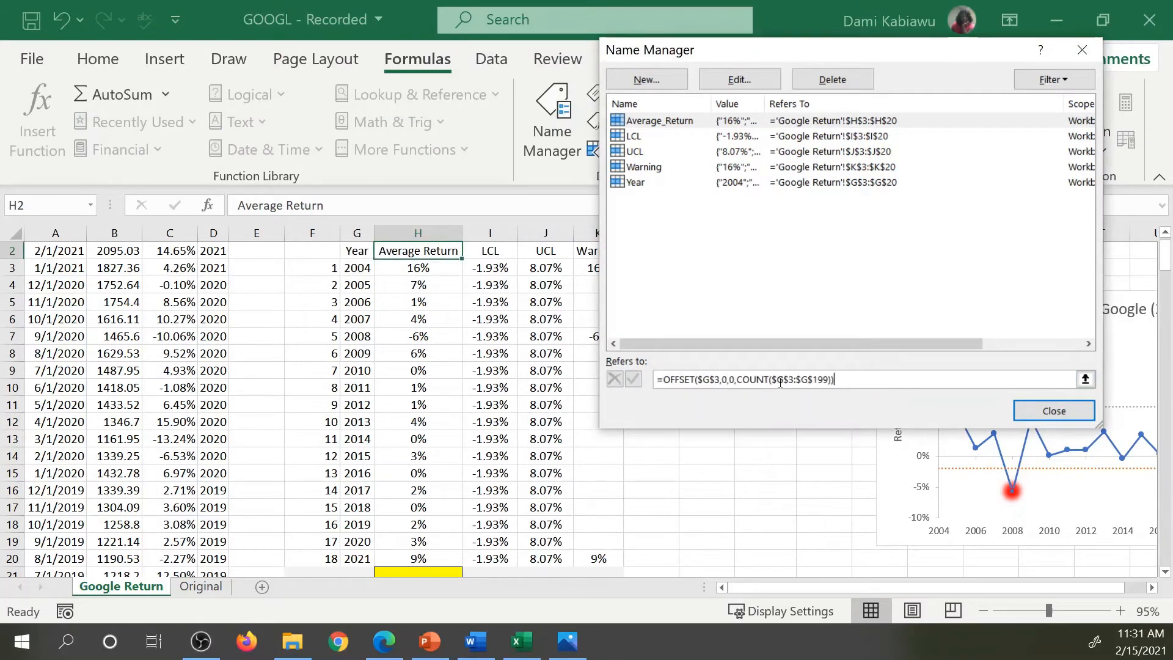
pyautogui.moveTo(703, 381); pyautogui.dragTo(709, 380)
pyautogui.write('h')
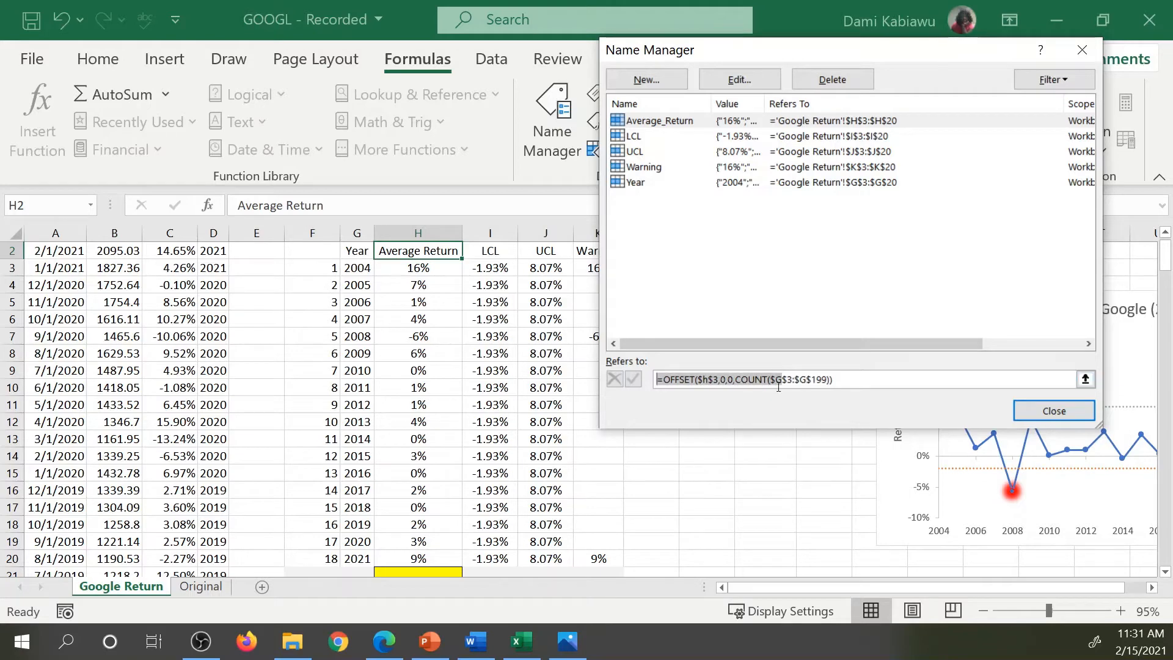
pyautogui.moveTo(780, 378); pyautogui.dragTo(796, 378)
pyautogui.write('h$3:$')
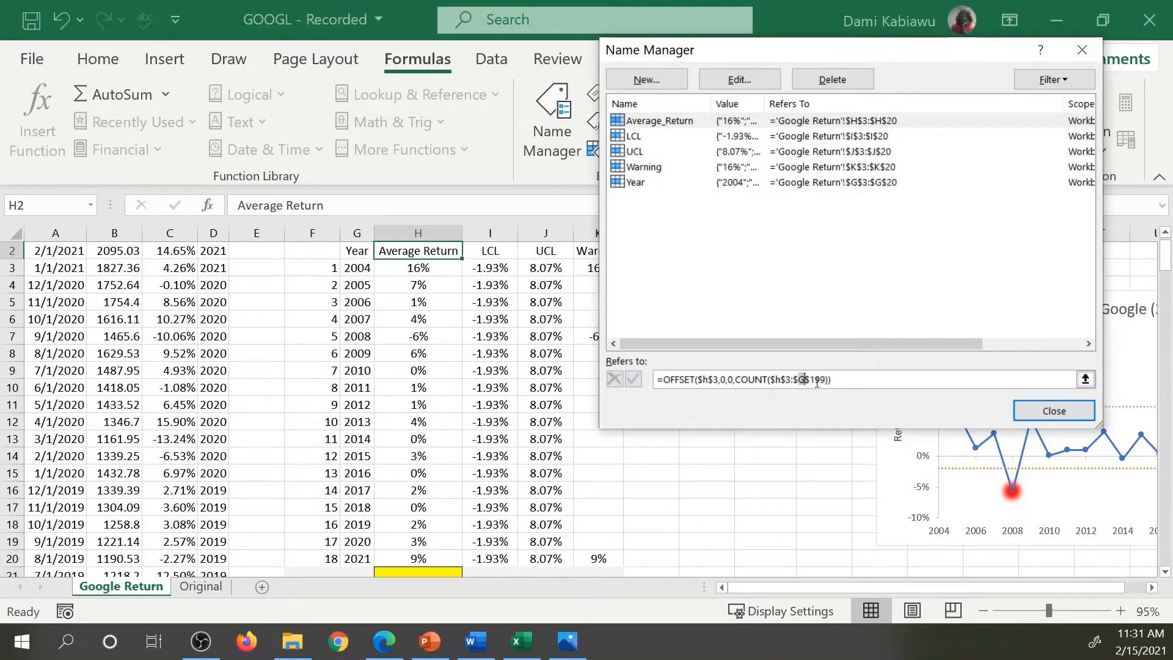
pyautogui.write('h')
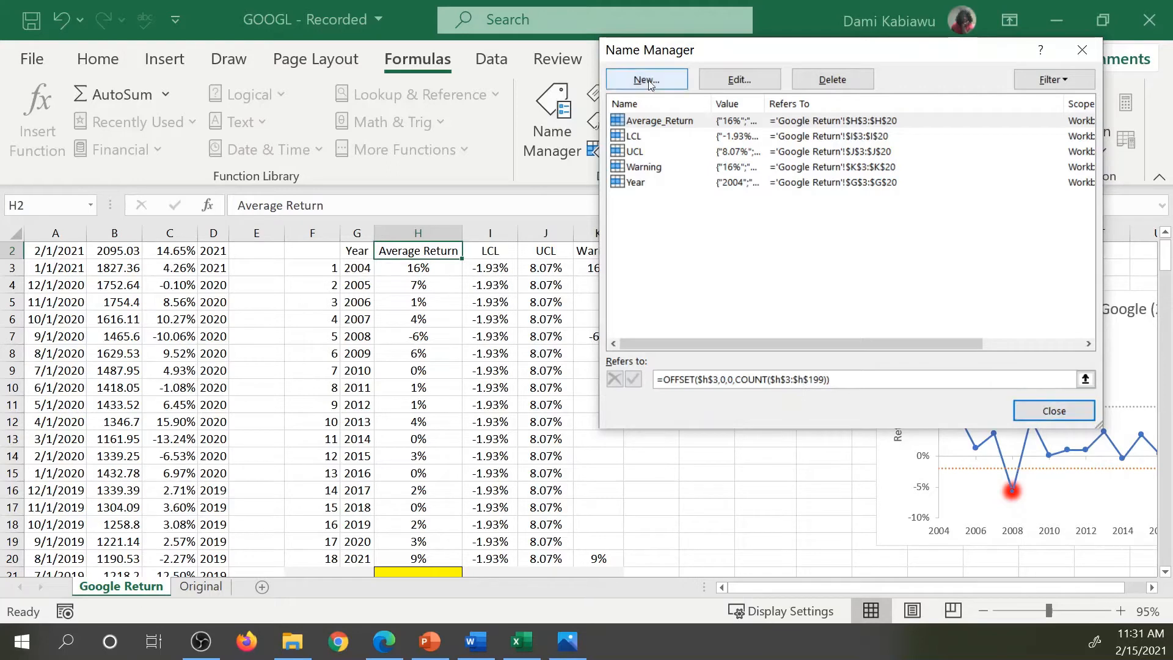
pyautogui.click(677, 136)
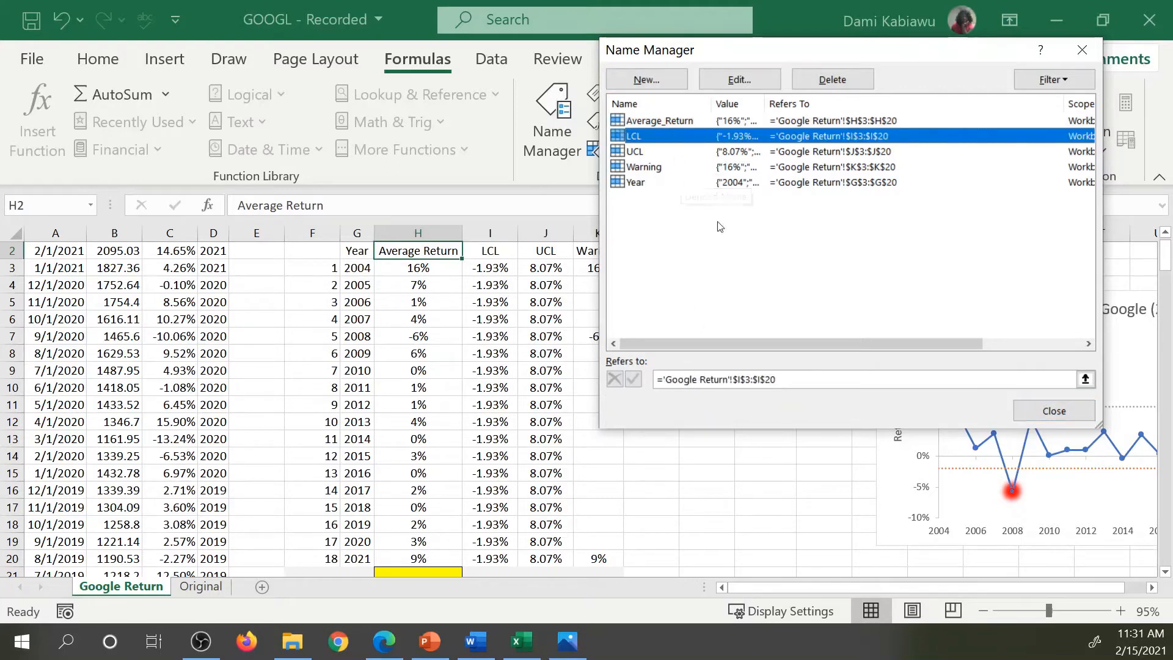
# Step: Set the Average_Return name's reference to =OFFSET($H$3,0,0,COUNT($H$3:$H$199)) and save it
pyautogui.click(698, 122)
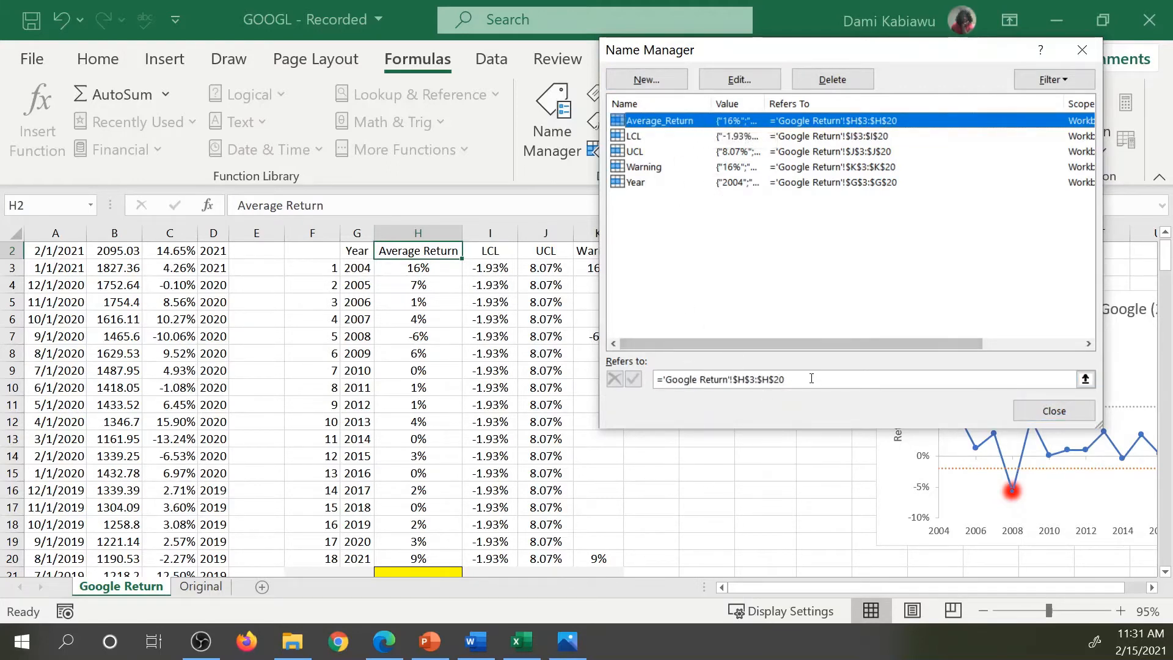
pyautogui.click(886, 379)
pyautogui.press('Escape')
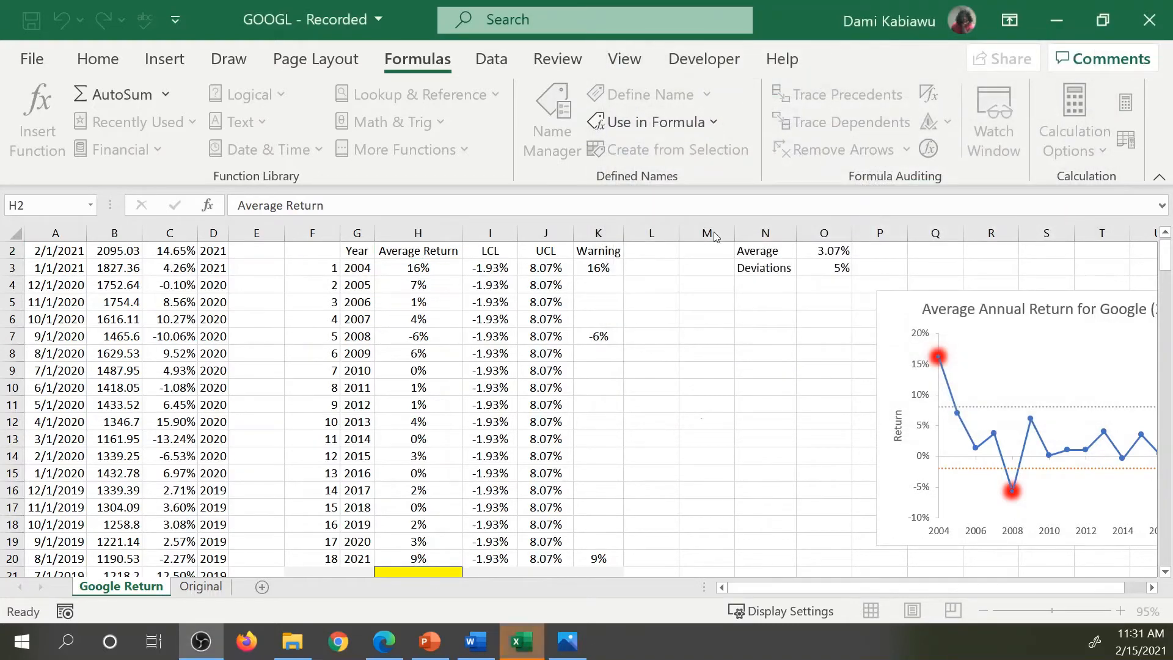
pyautogui.click(641, 324)
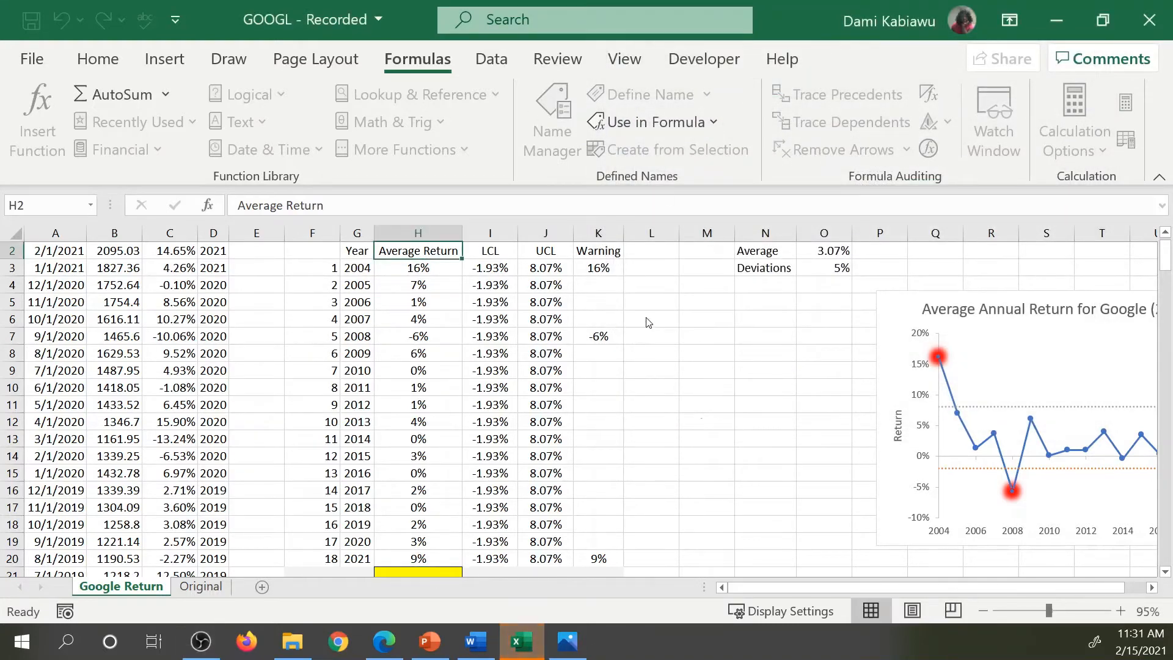
pyautogui.click(878, 295)
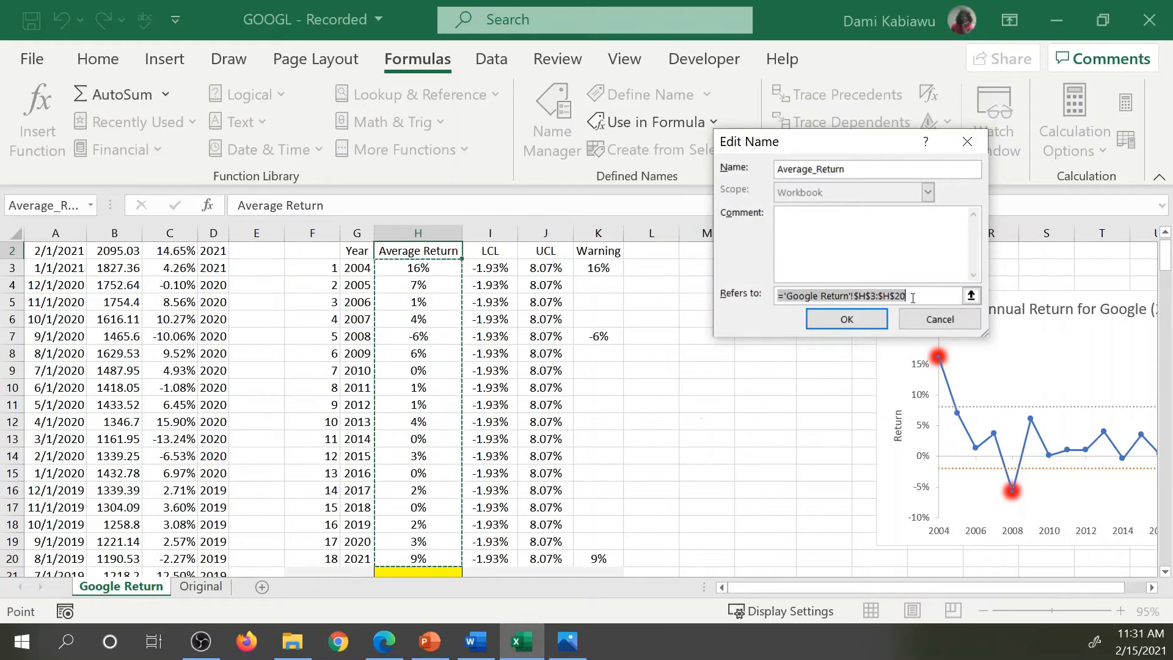
pyautogui.write('=OFFSET($G$3,0,0,COUNT($G$3:$G$199))')
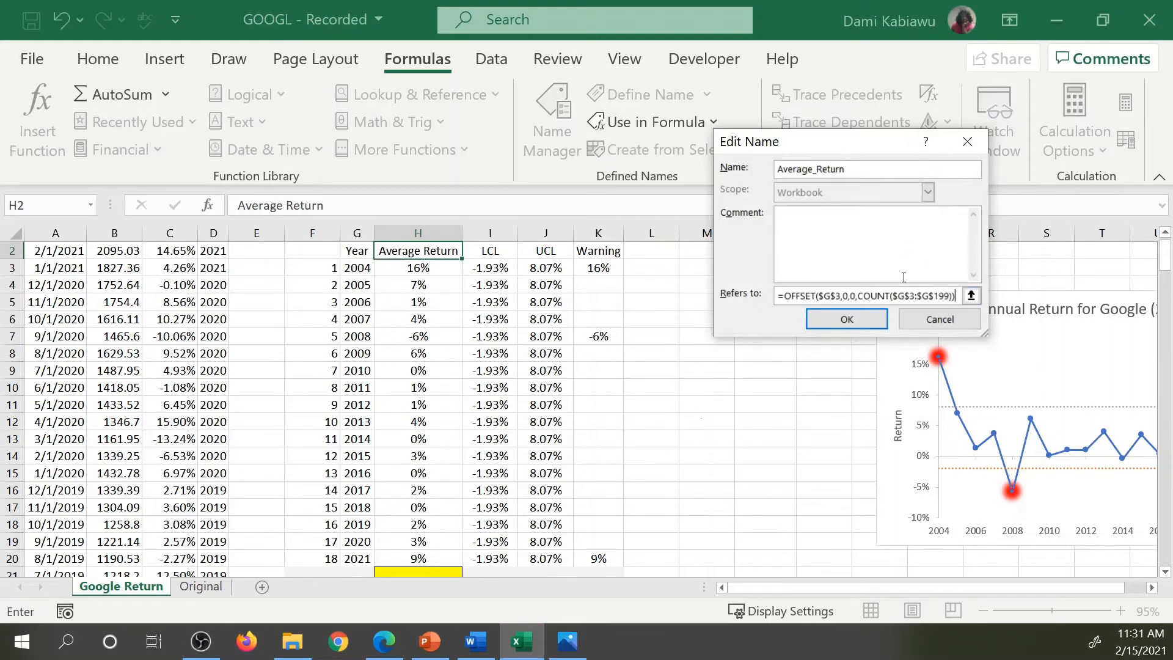
pyautogui.moveTo(830, 294); pyautogui.dragTo(826, 291)
pyautogui.write('h')
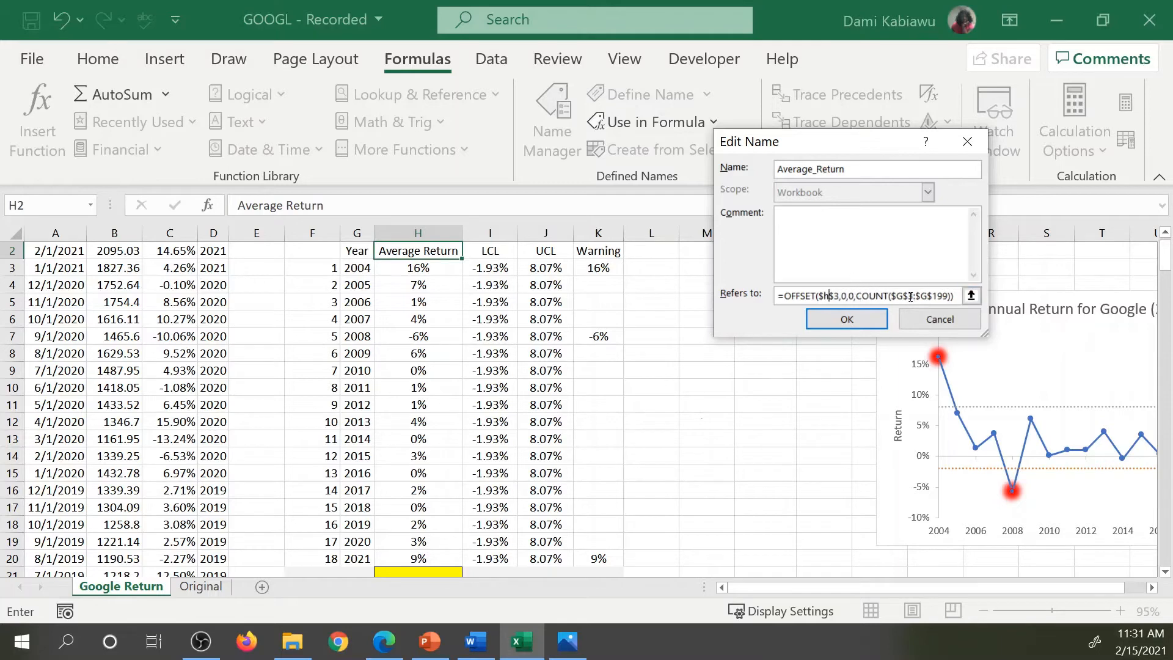
pyautogui.moveTo(901, 292); pyautogui.dragTo(893, 291)
pyautogui.write('h')
pyautogui.write('h')
pyautogui.click(847, 318)
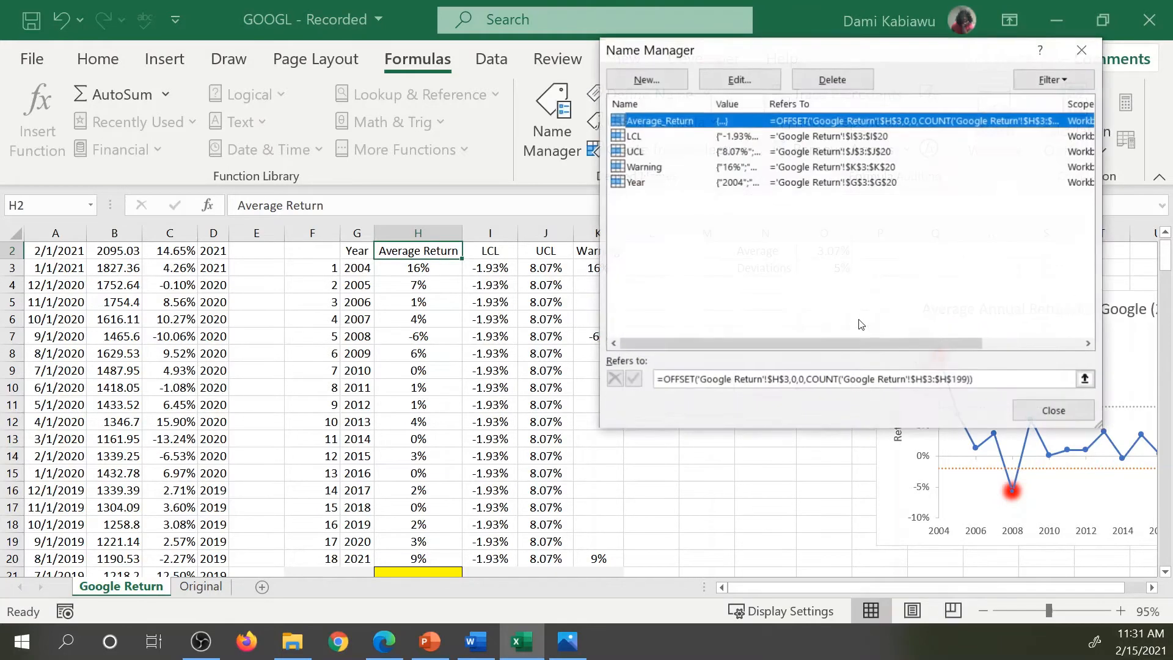
# Step: Change the LCL name's reference to =OFFSET($I$3,0,0,COUNT($I$3:$I$199)) and save the change
pyautogui.click(669, 138)
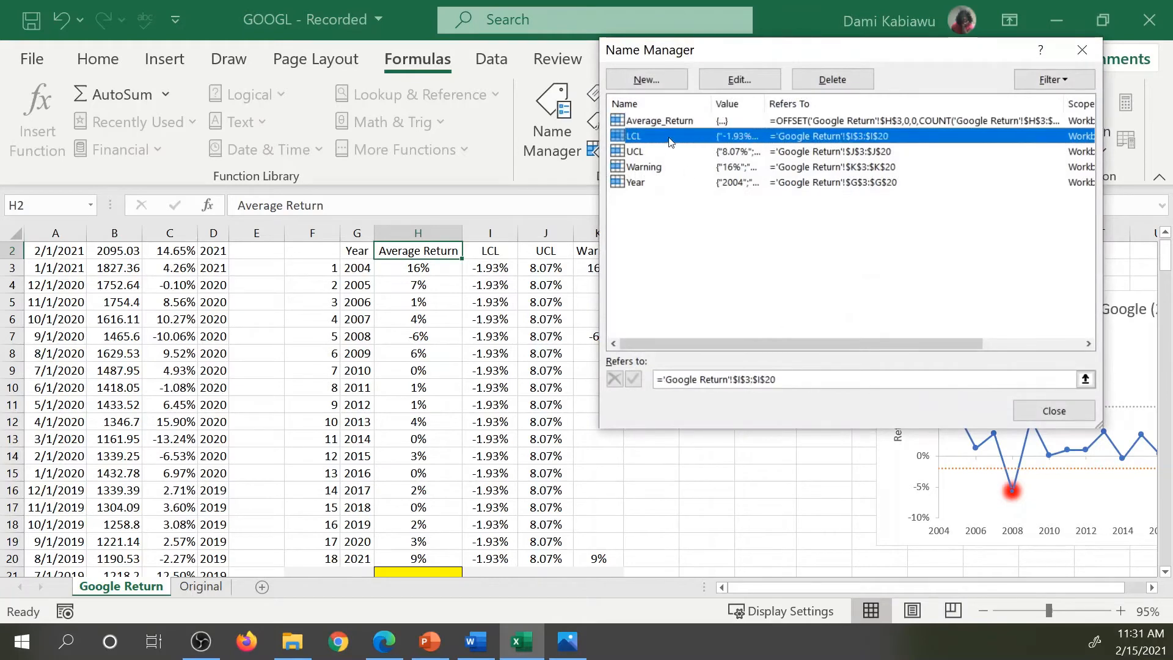
pyautogui.click(810, 379)
pyautogui.moveTo(809, 379); pyautogui.dragTo(701, 376)
pyautogui.write('=OFFSET($G$3,0,0,COUNT($G$3:$G$199))')
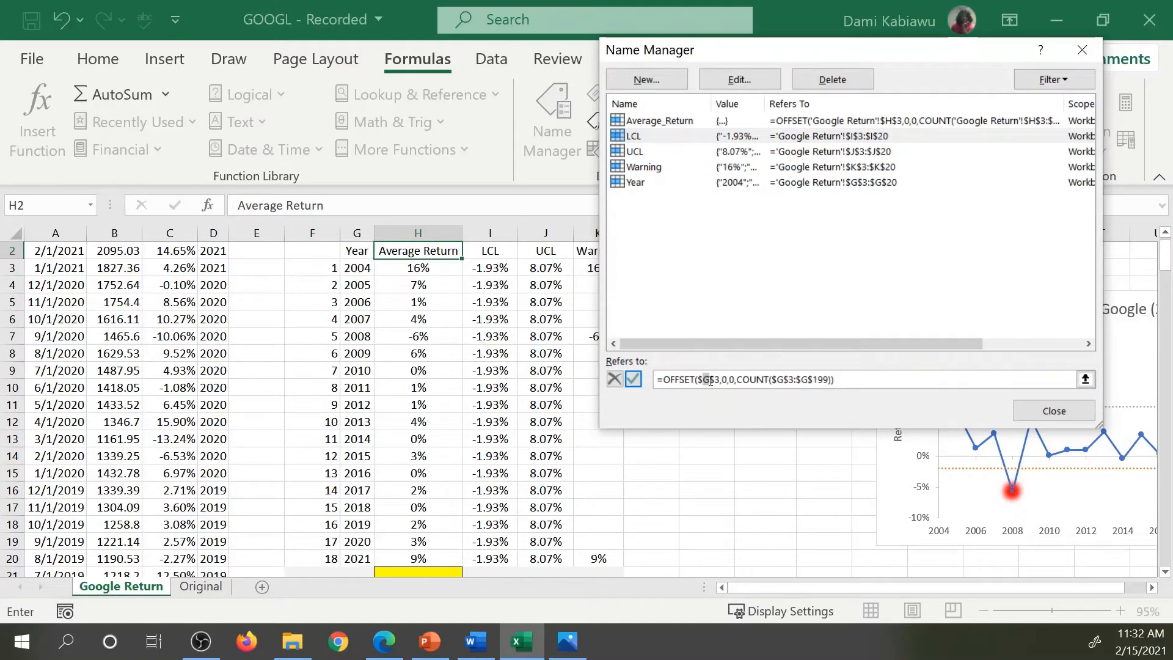
pyautogui.write('I')
pyautogui.moveTo(778, 379); pyautogui.dragTo(799, 380)
pyautogui.write('I')
pyautogui.click(789, 380)
pyautogui.write('I')
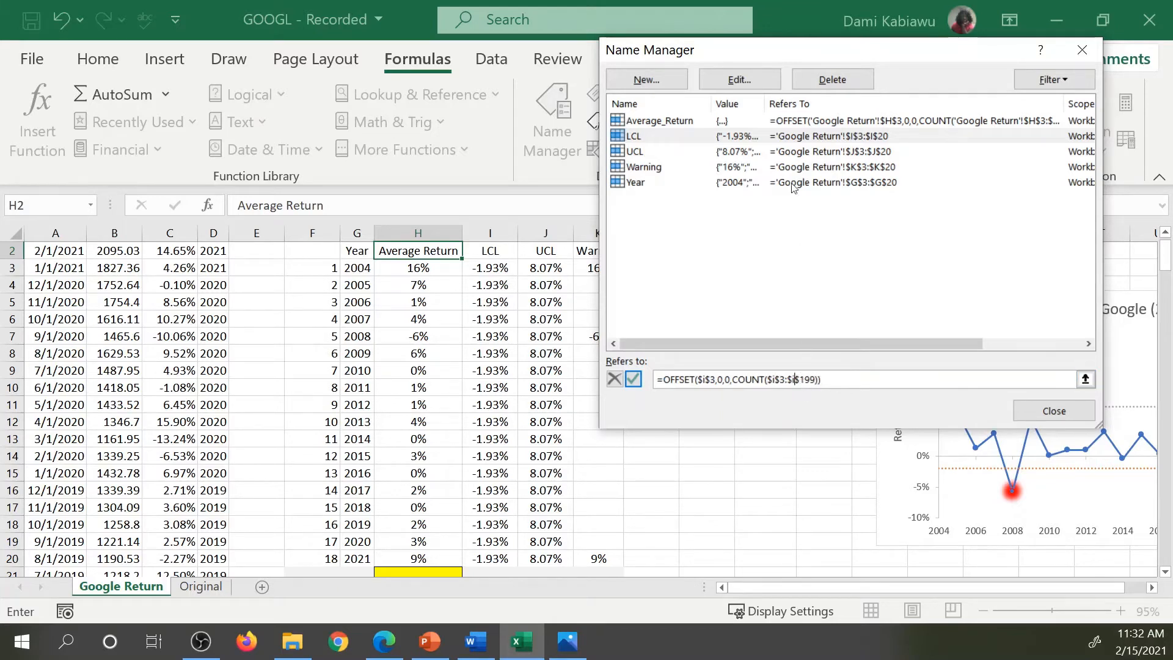
pyautogui.click(733, 152)
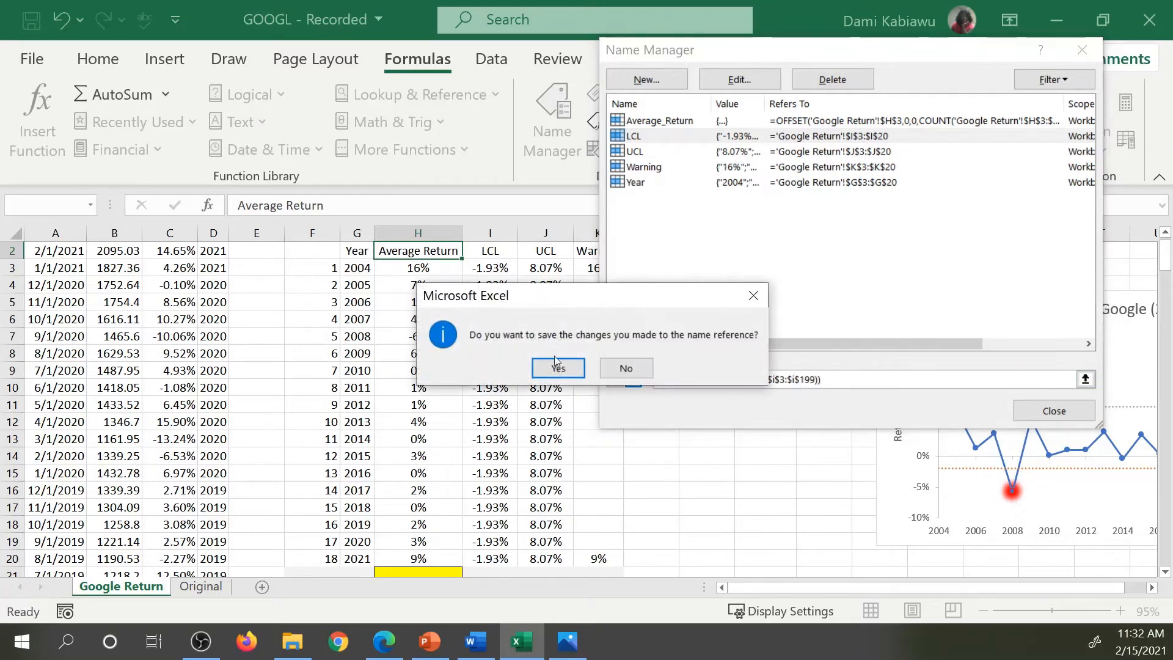
pyautogui.press('Return')
# Step: Change the UCL name's reference to =OFFSET($J$3,0,0,COUNT($J$3:$J$199)) and save the change
pyautogui.moveTo(780, 379); pyautogui.dragTo(585, 375)
pyautogui.write('=OFFSET($G$3,0,0,COUNT($G$3:$G$199))')
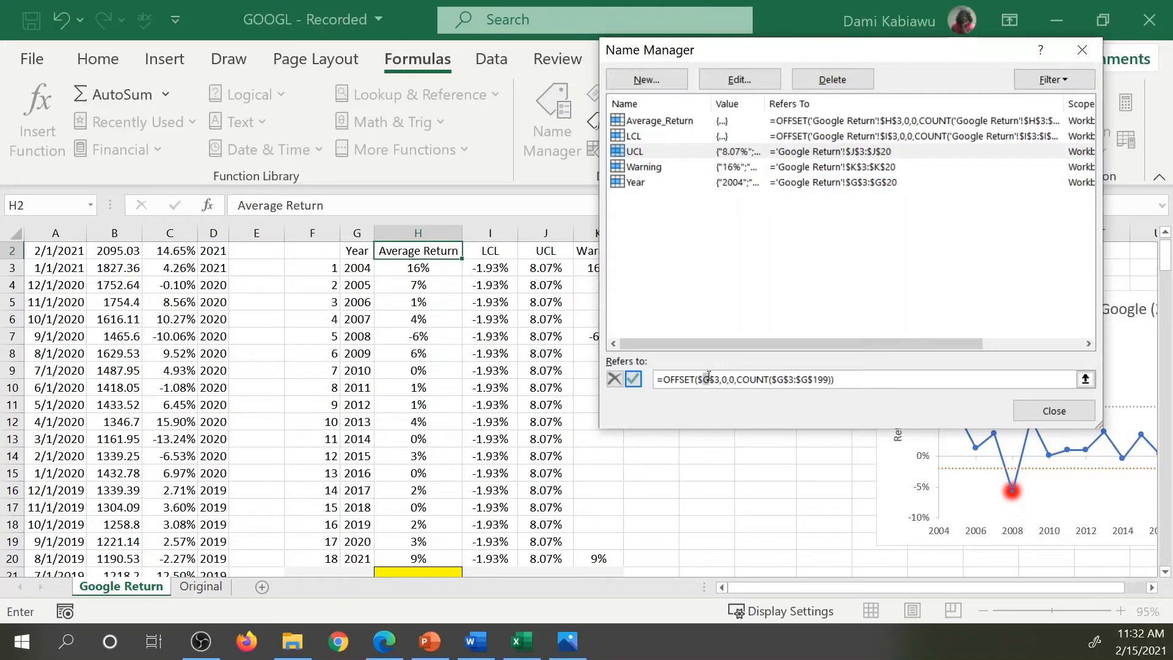
pyautogui.write('j')
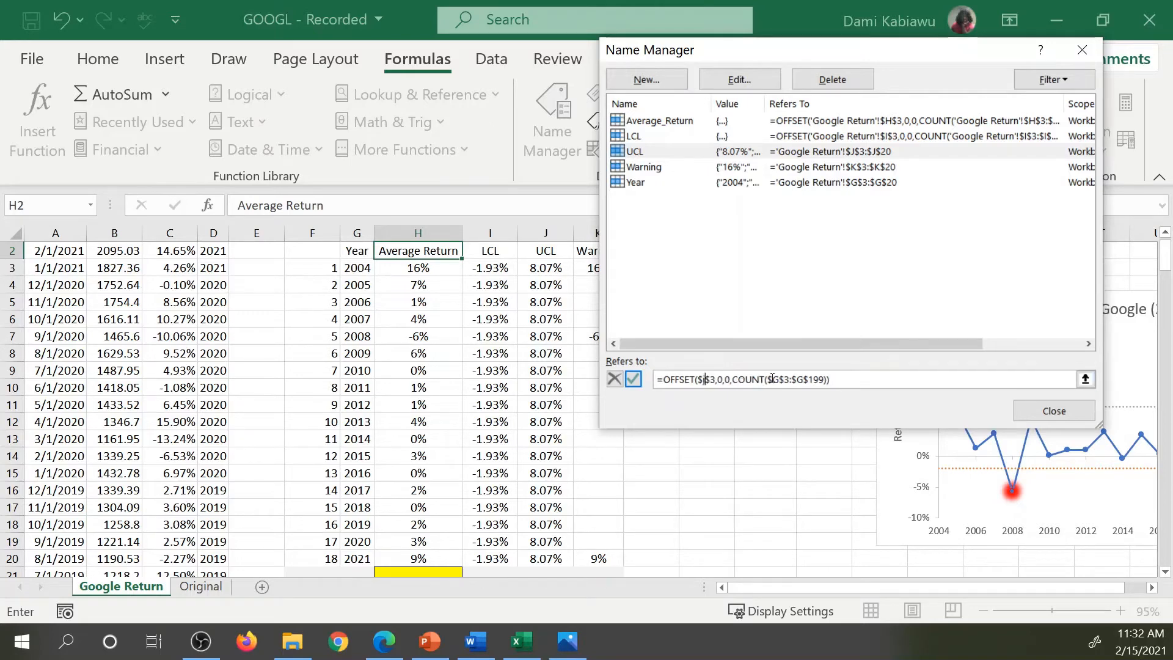
pyautogui.moveTo(770, 379); pyautogui.dragTo(797, 378)
pyautogui.write('j$3:$j')
pyautogui.click(732, 171)
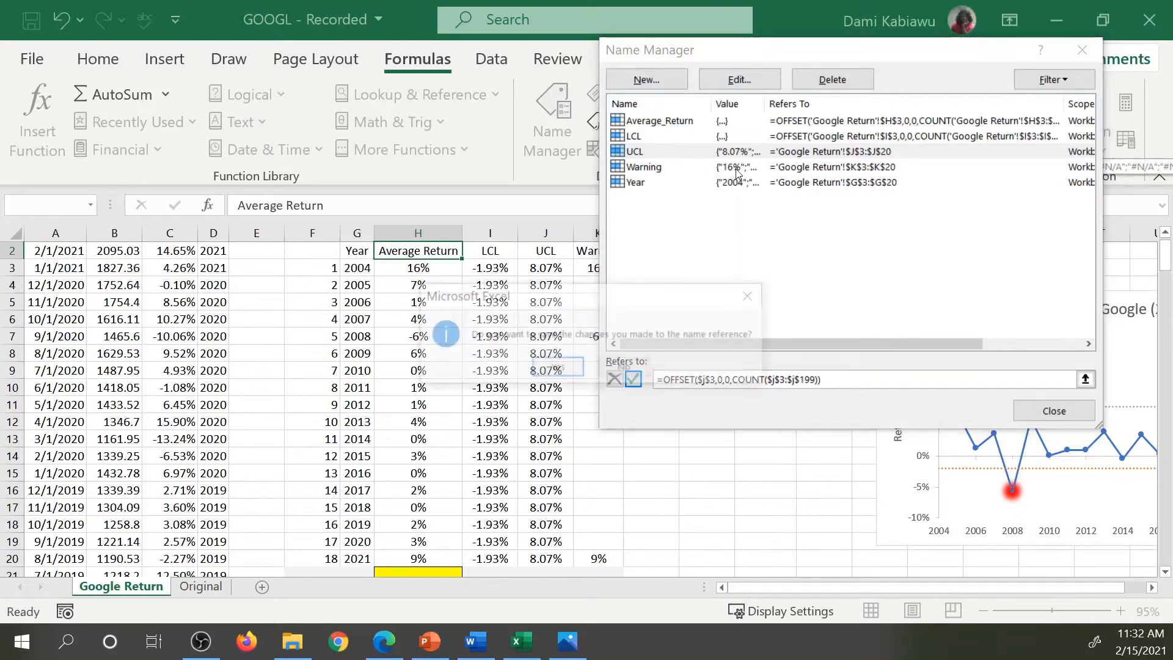
pyautogui.click(566, 370)
# Step: Change the Warning name's reference to =OFFSET($K$3,0,0,COUNT($K$3:$K$199)) and save the change
pyautogui.moveTo(797, 379); pyautogui.dragTo(513, 384)
pyautogui.write('=OFFSET($G$3,0,0,COUNT($G$3:$G$199))')
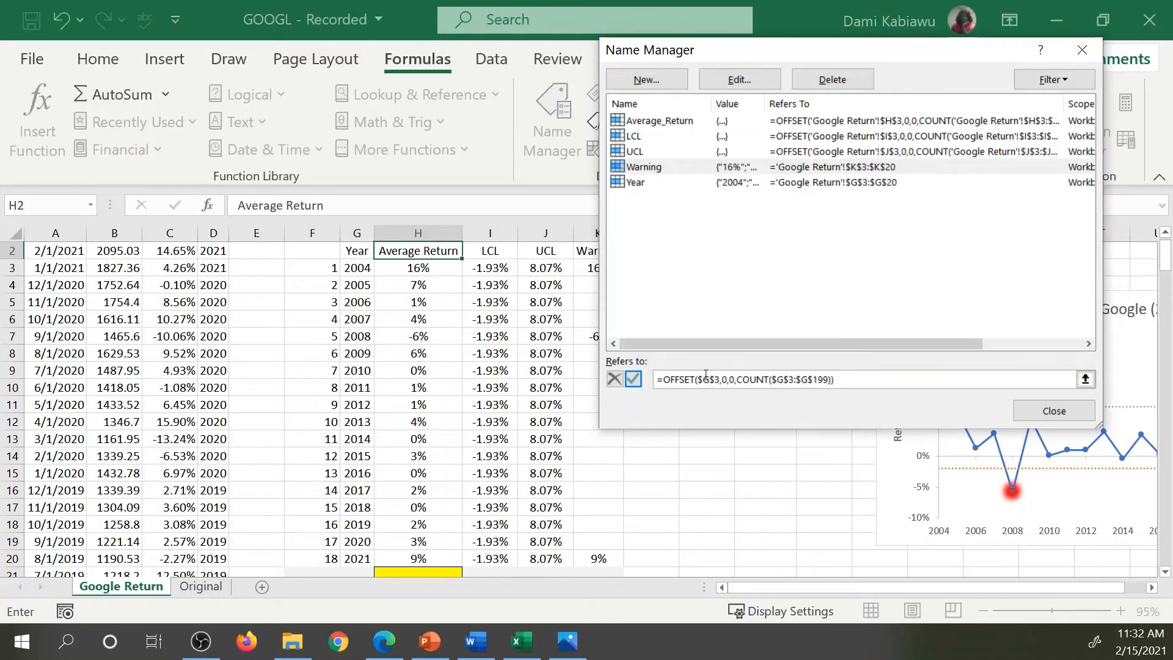
pyautogui.moveTo(702, 379); pyautogui.dragTo(708, 379)
pyautogui.write('k')
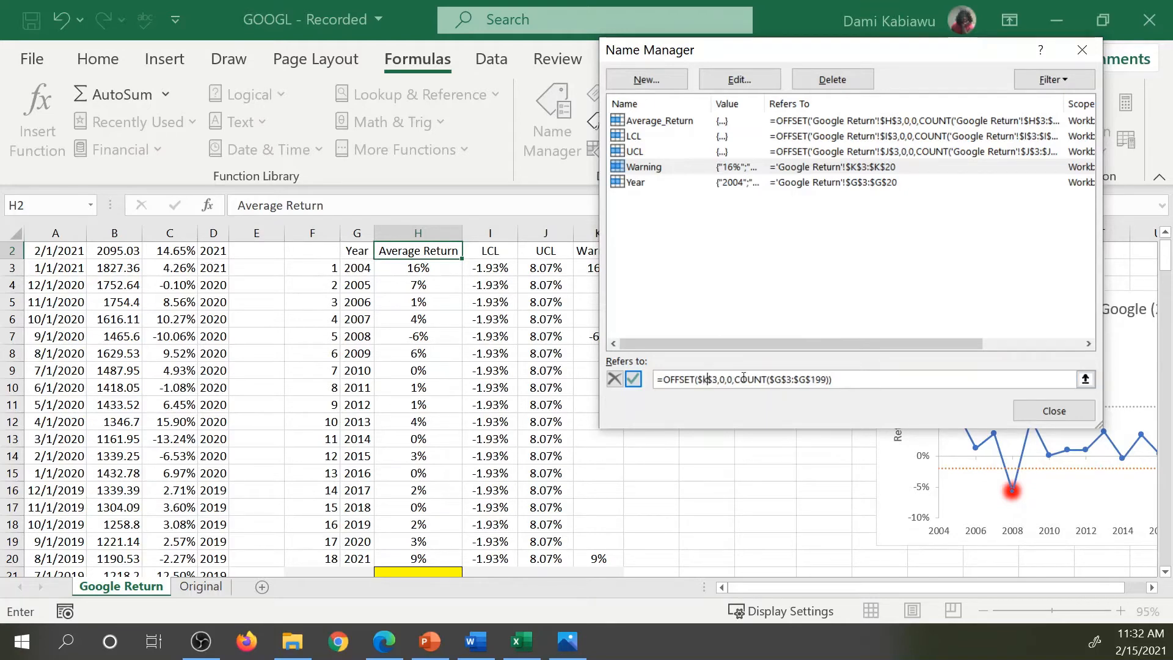
pyautogui.write('k$3:$')
pyautogui.moveTo(779, 379); pyautogui.dragTo(805, 379)
pyautogui.write('k')
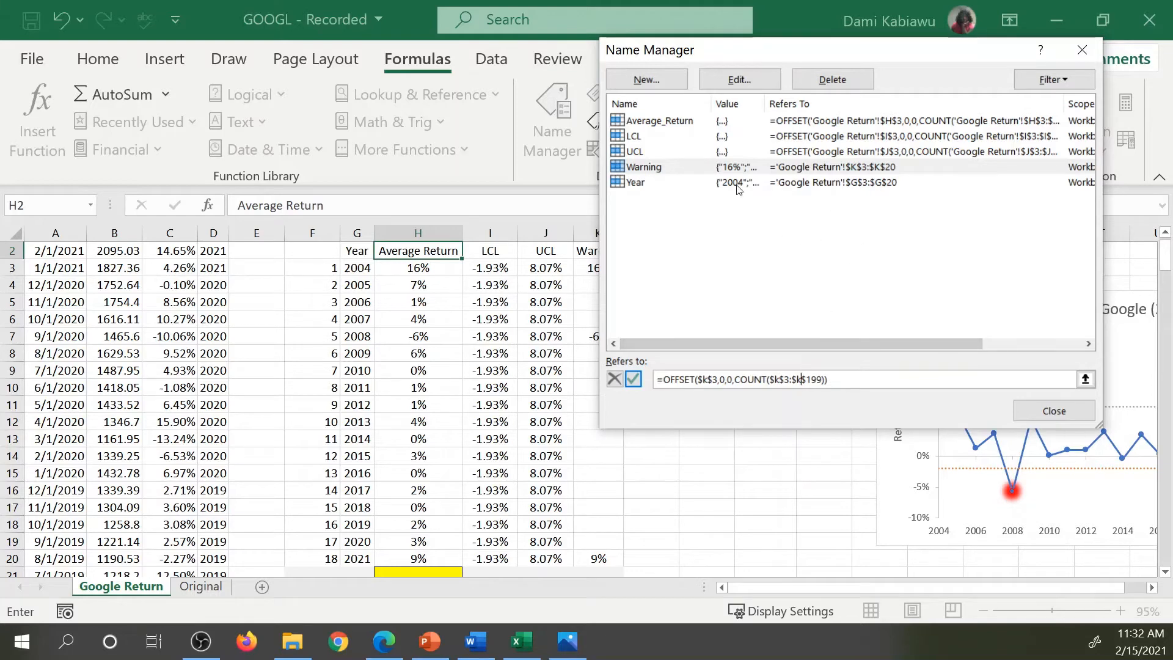
pyautogui.click(723, 171)
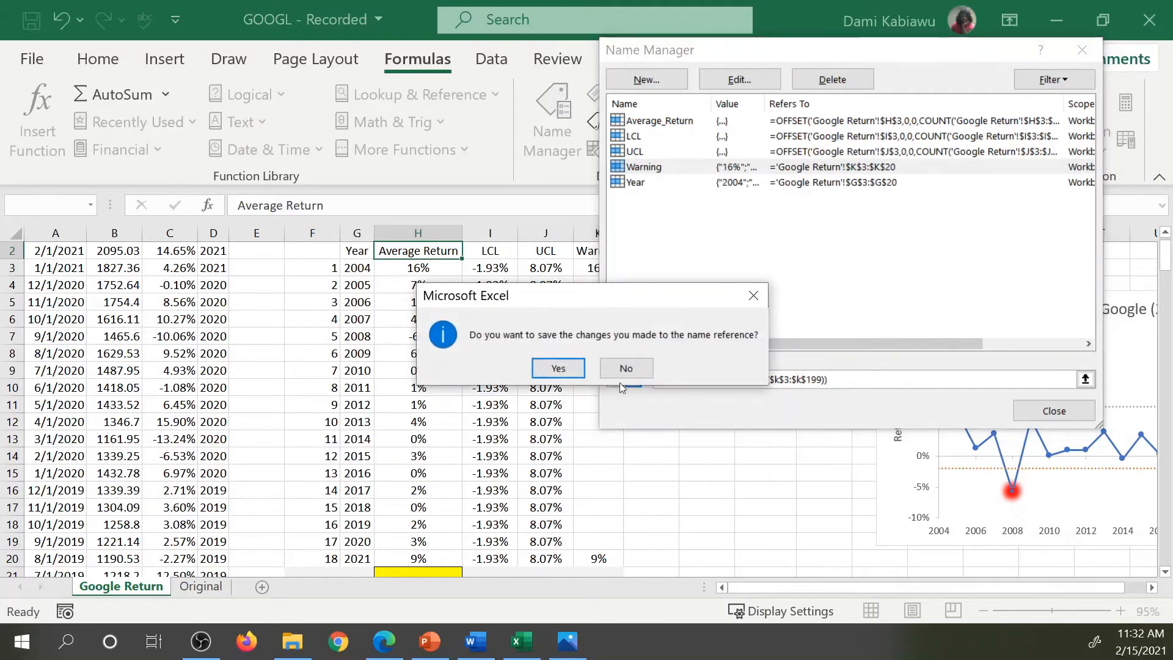
pyautogui.click(557, 369)
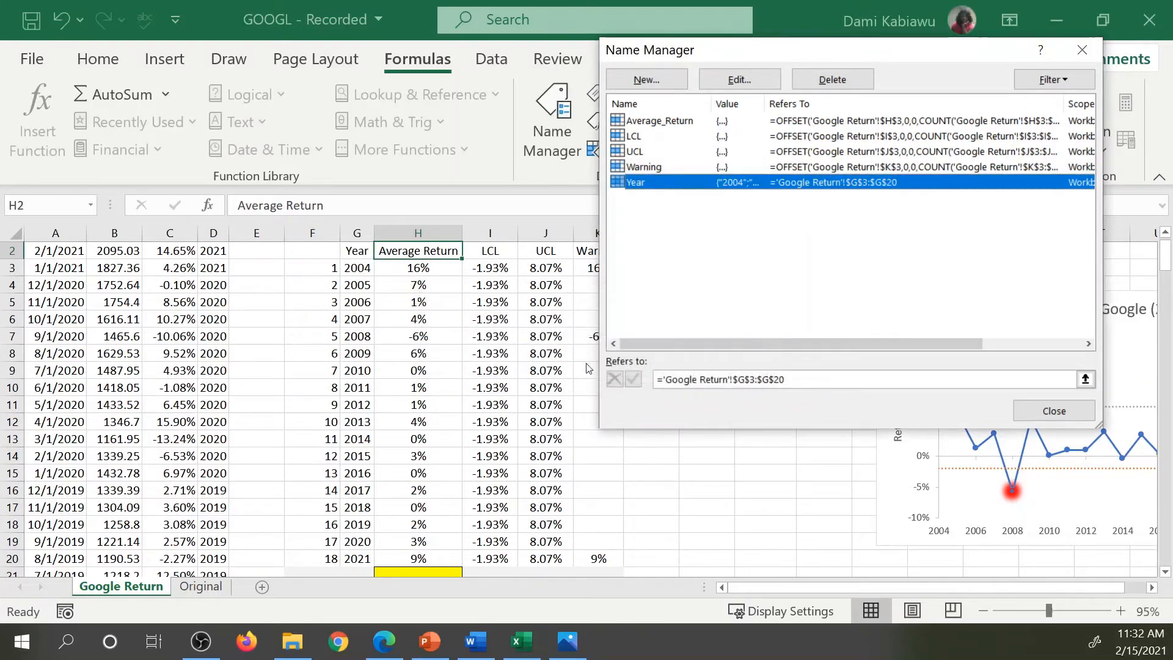
# Step: Replace the Year name's reference with =OFFSET($G$3,0,0,COUNT($G$3:$G$199)) and save the change
pyautogui.click(787, 379)
pyautogui.write('=OFFSET($G$3,0,0,COUNT($G$3:$G$199))')
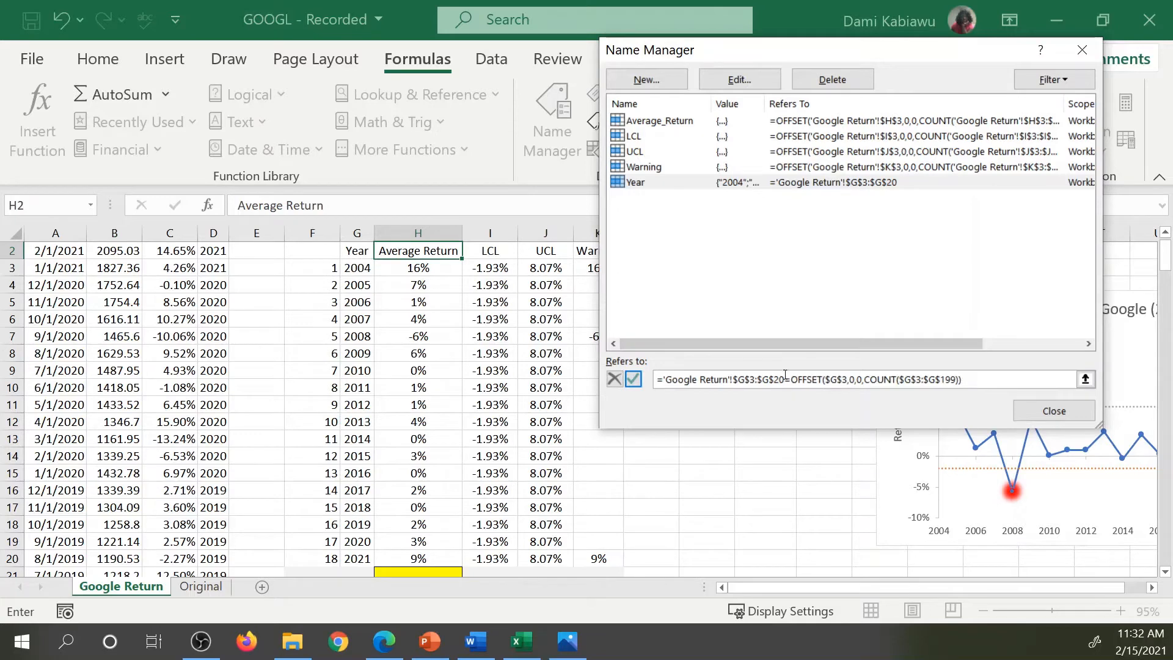
pyautogui.moveTo(786, 378); pyautogui.dragTo(531, 377)
pyautogui.press('Delete')
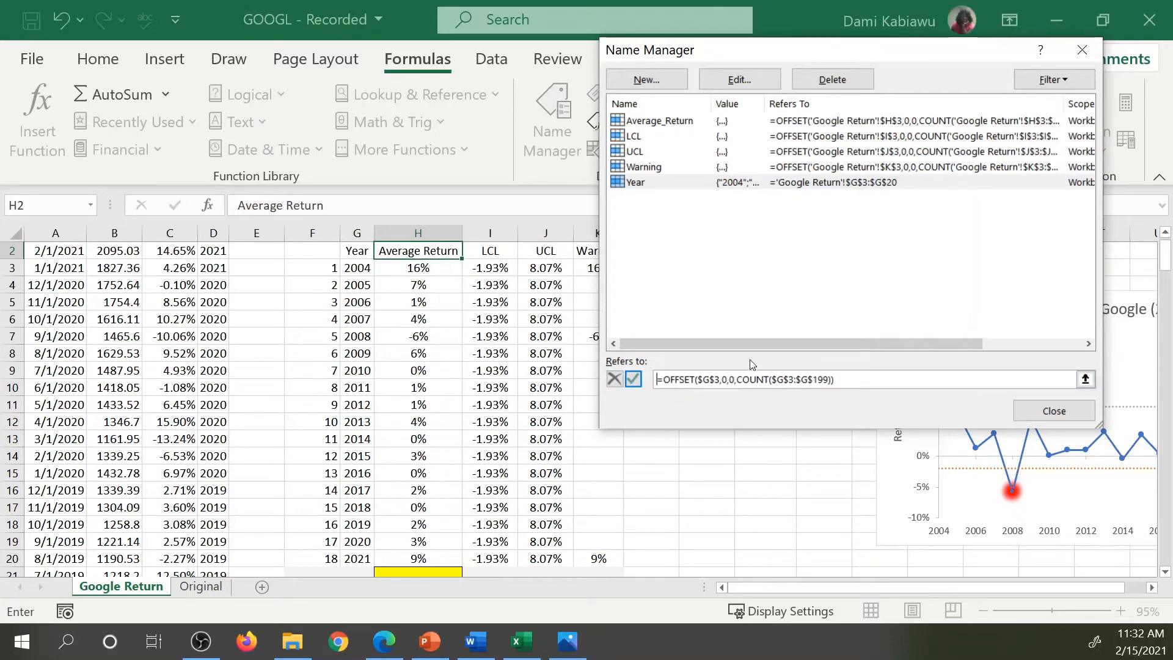
pyautogui.click(735, 164)
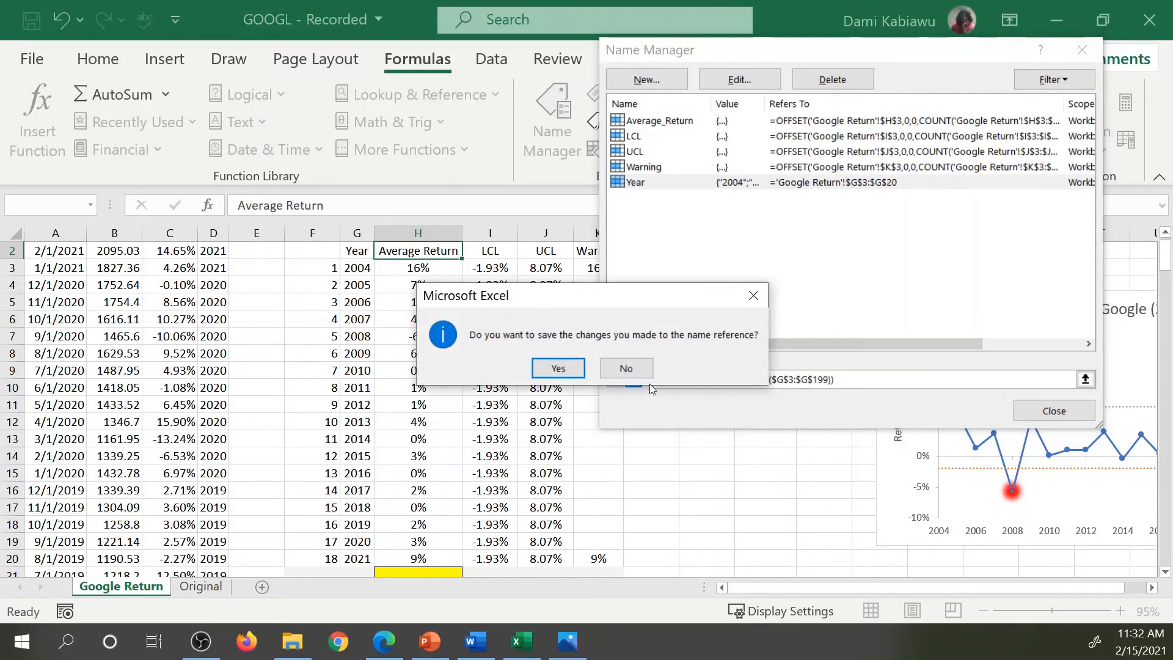
pyautogui.click(553, 367)
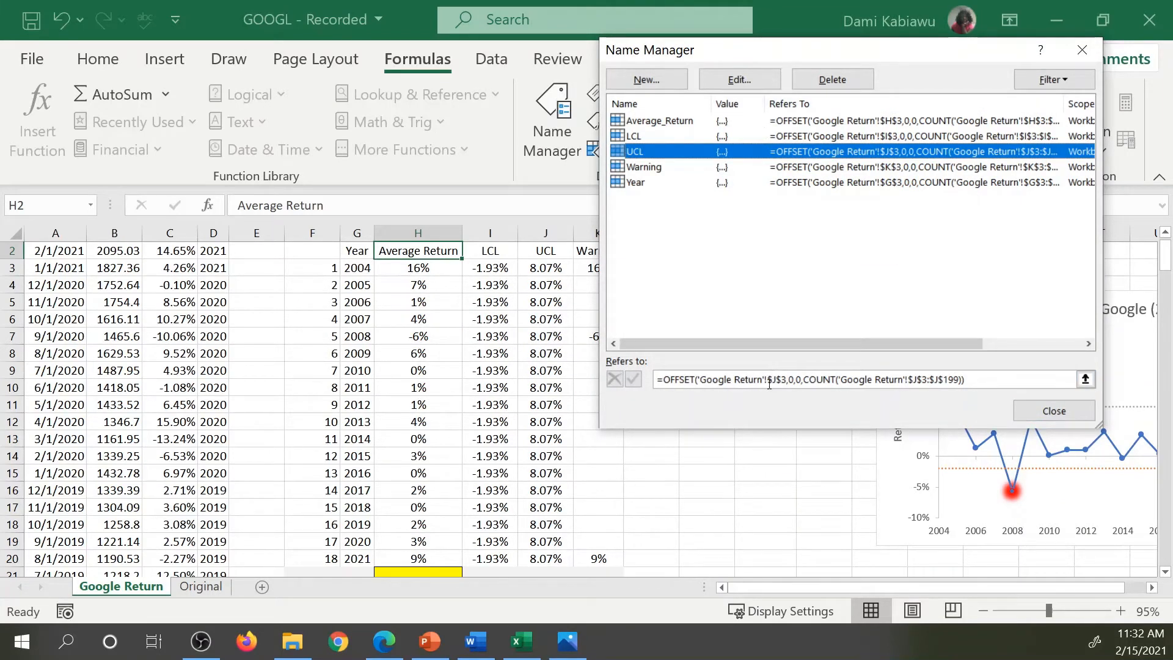
# Step: Check the OFFSET references of the Warning, Year, Average_Return and LCL names, and close the Name Manager
pyautogui.click(796, 168)
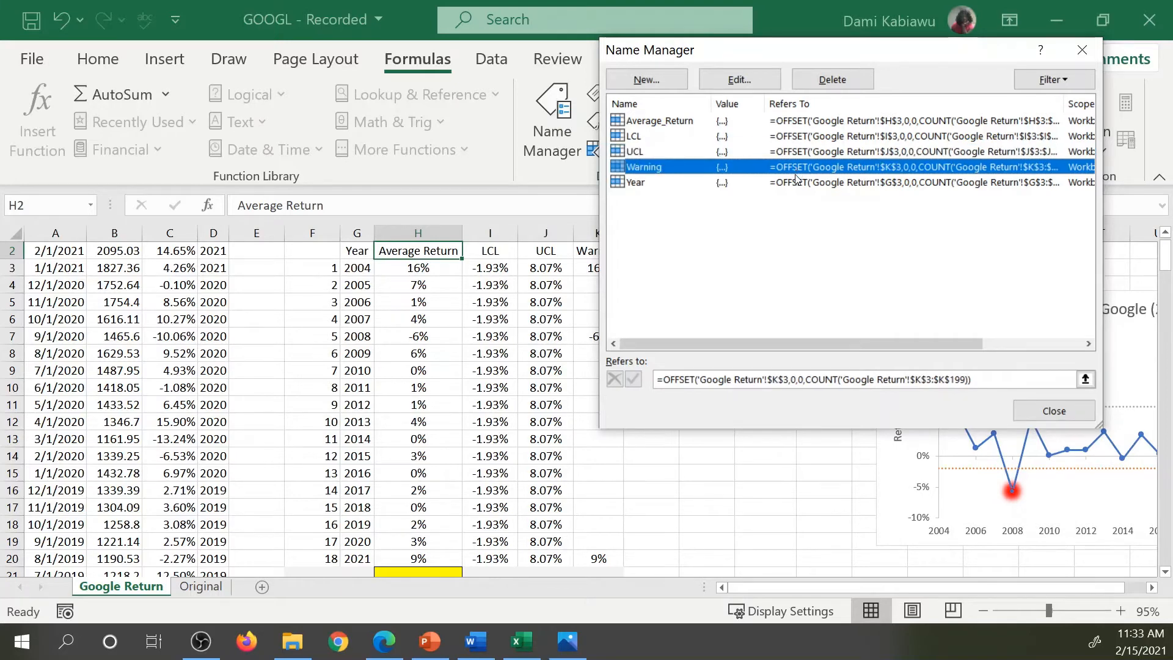
pyautogui.click(796, 184)
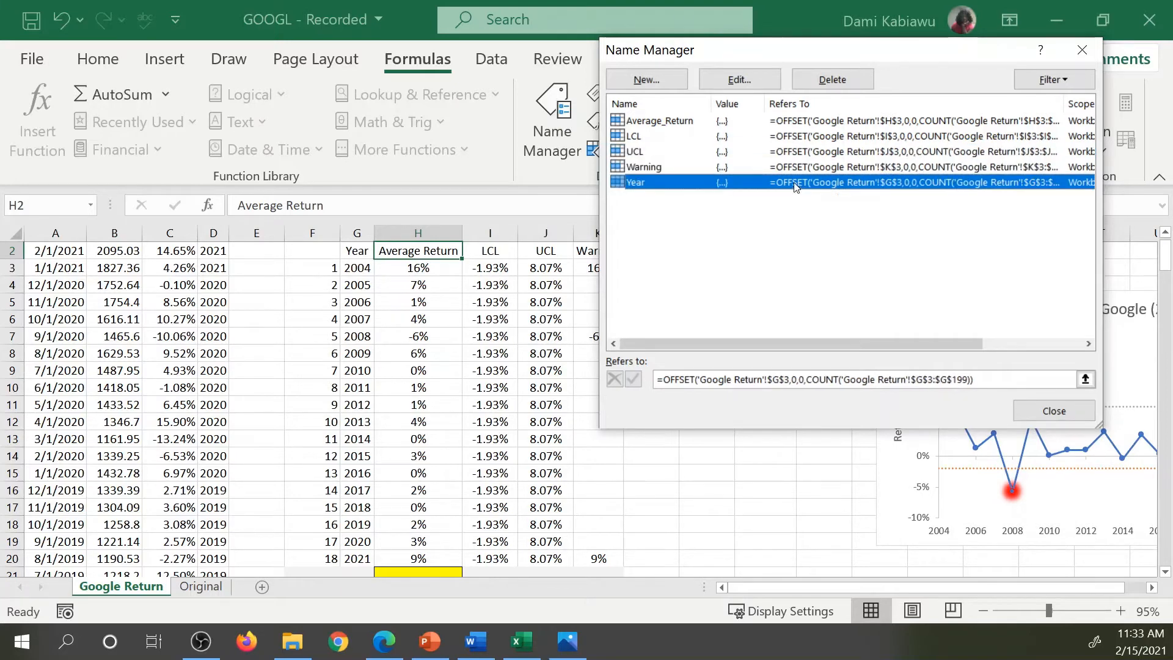
pyautogui.click(806, 120)
pyautogui.click(805, 135)
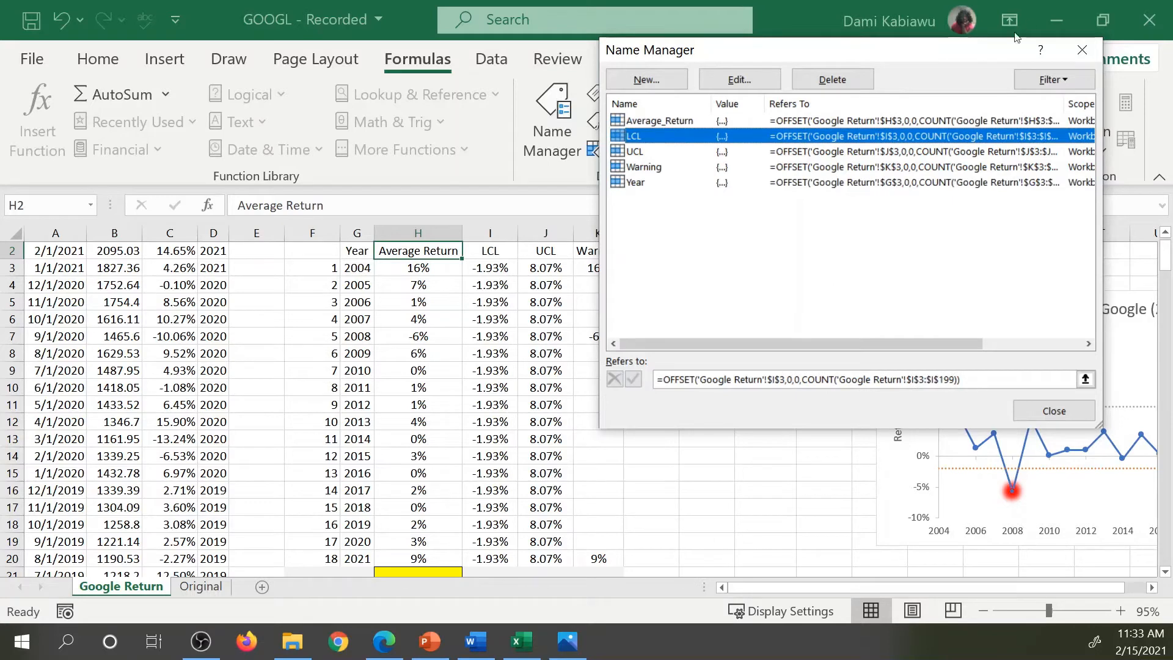
pyautogui.click(1030, 415)
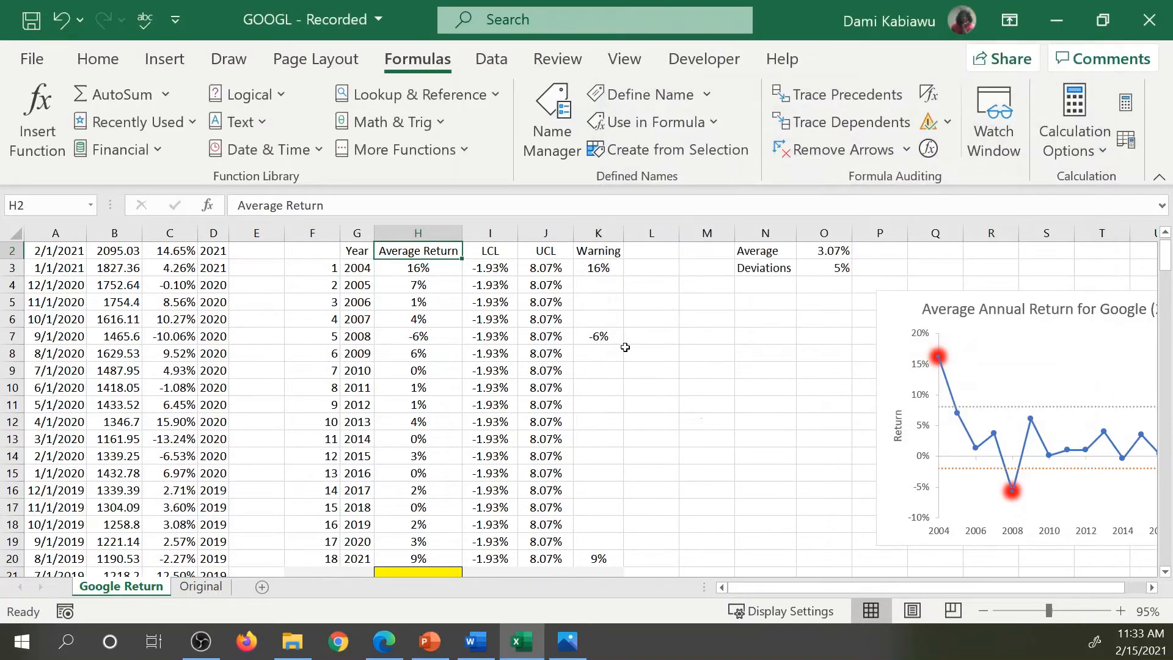
# Step: Move the Average Annual Return chart closer to the data table, over columns H to O
pyautogui.click(516, 302)
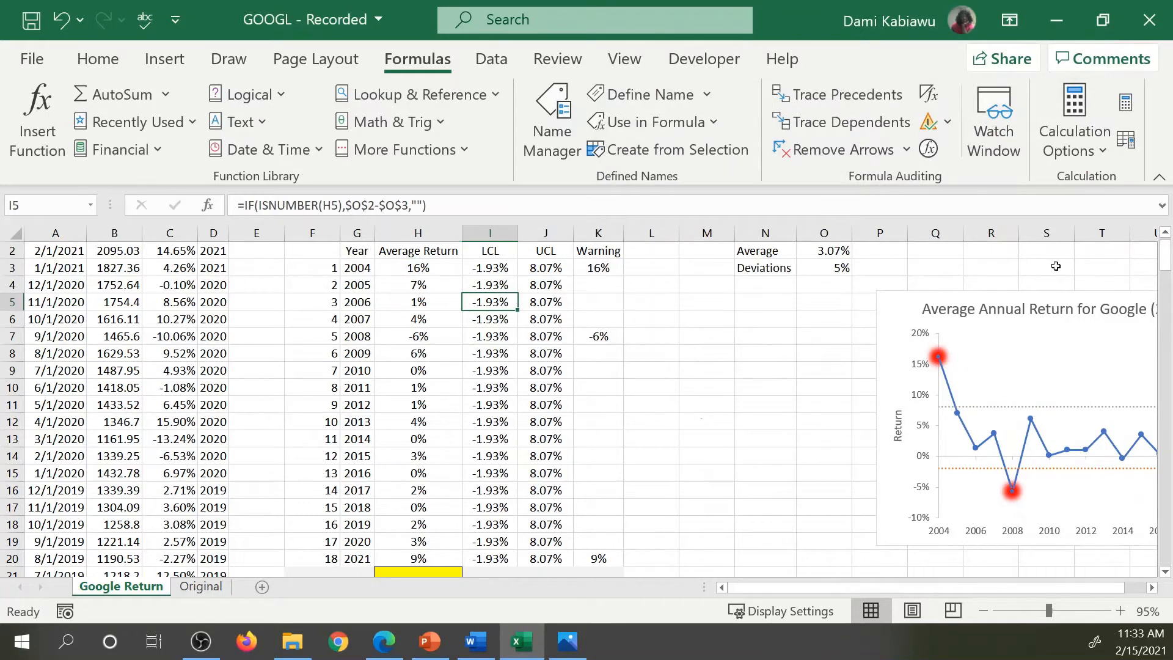
pyautogui.moveTo(1001, 295); pyautogui.dragTo(559, 276)
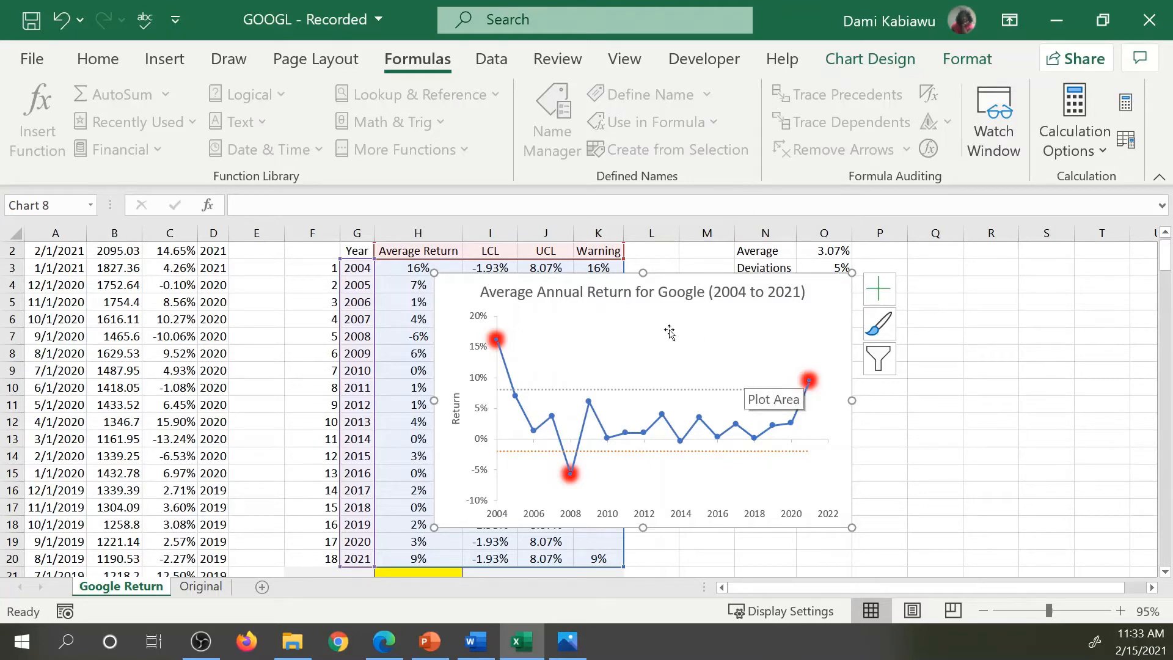
pyautogui.click(823, 337)
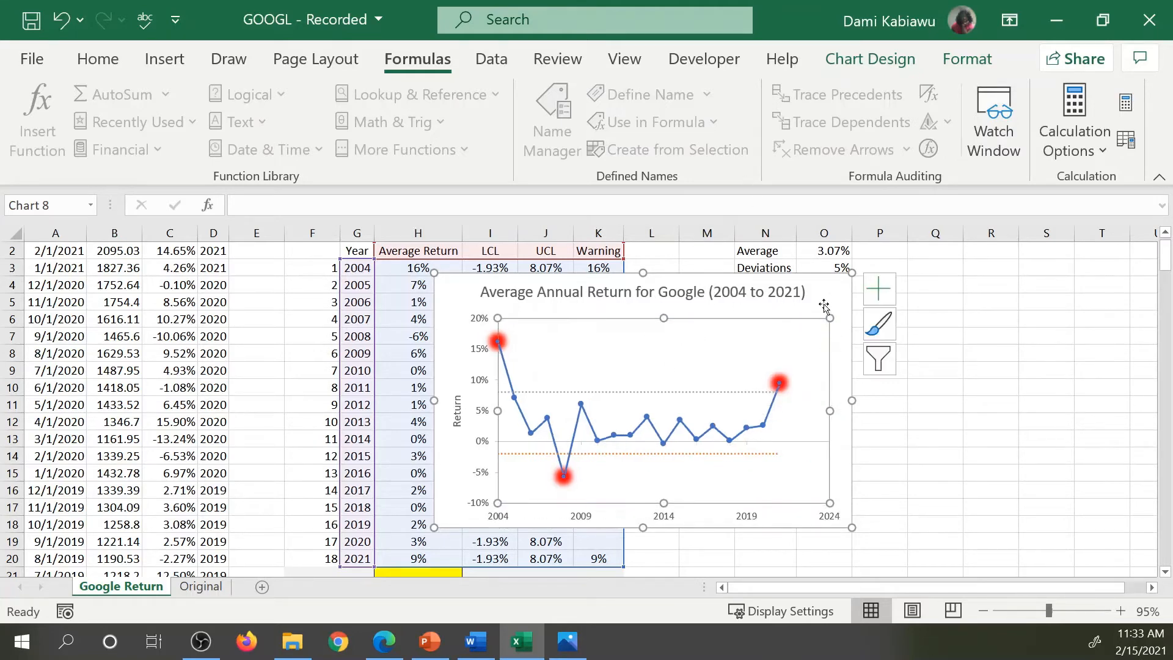
# Step: Open the chart's data source and set the Average Return series' X values to ='Google Return'!Year
pyautogui.rightClick(823, 306)
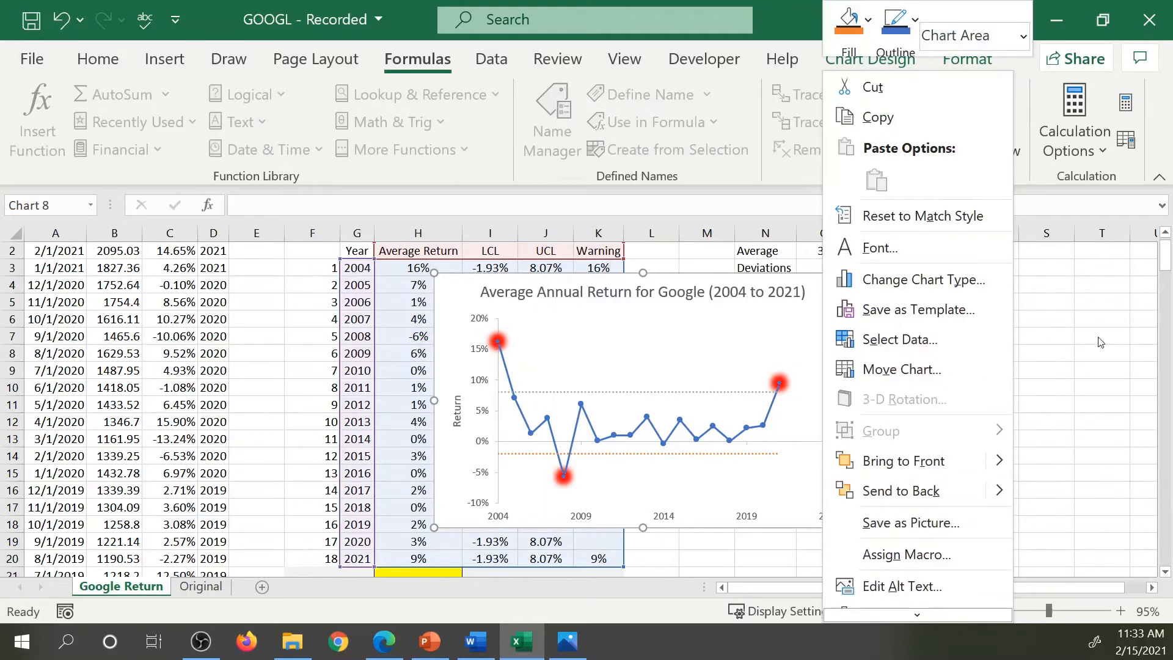
pyautogui.press('Escape')
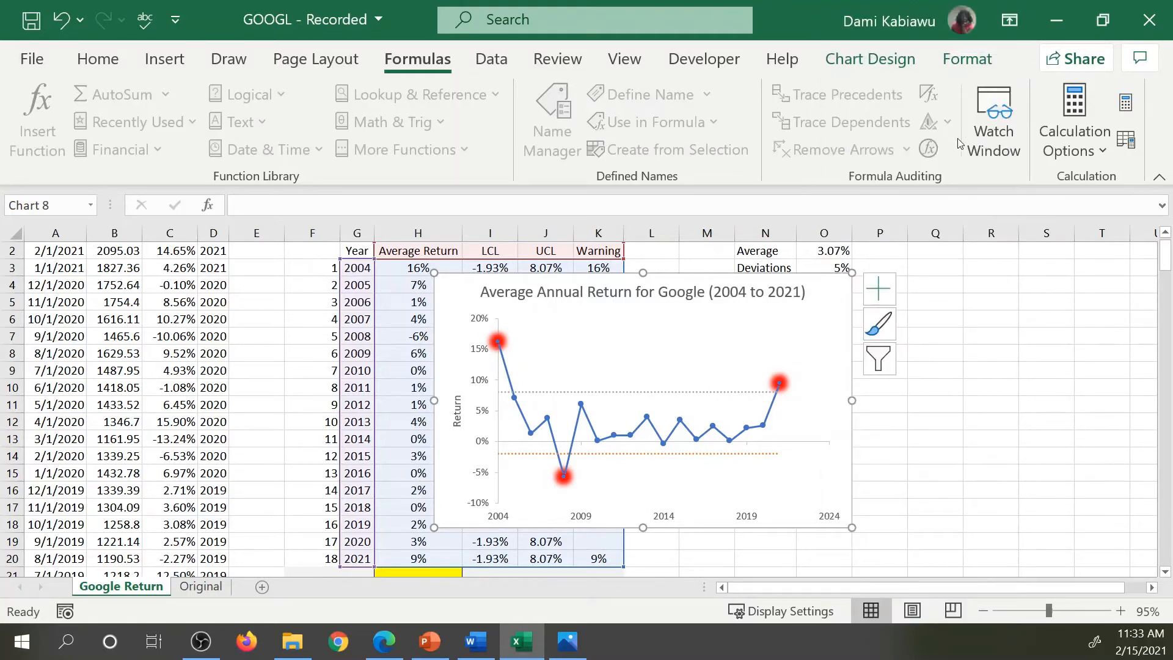
pyautogui.click(871, 59)
pyautogui.click(872, 109)
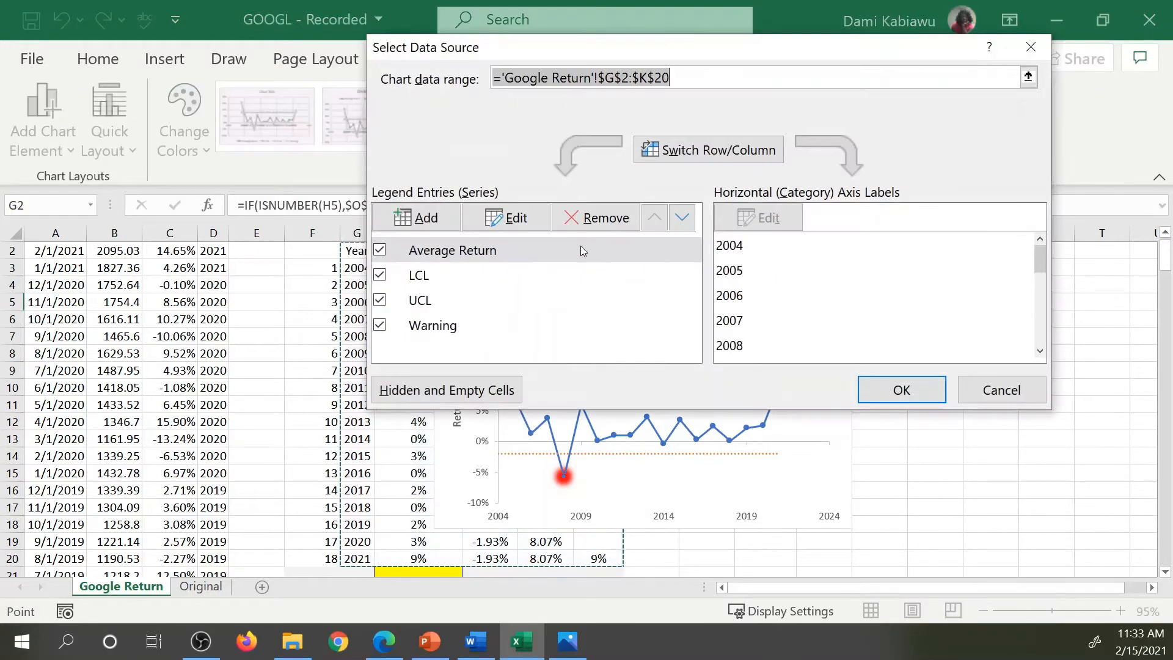
pyautogui.click(516, 259)
pyautogui.click(518, 217)
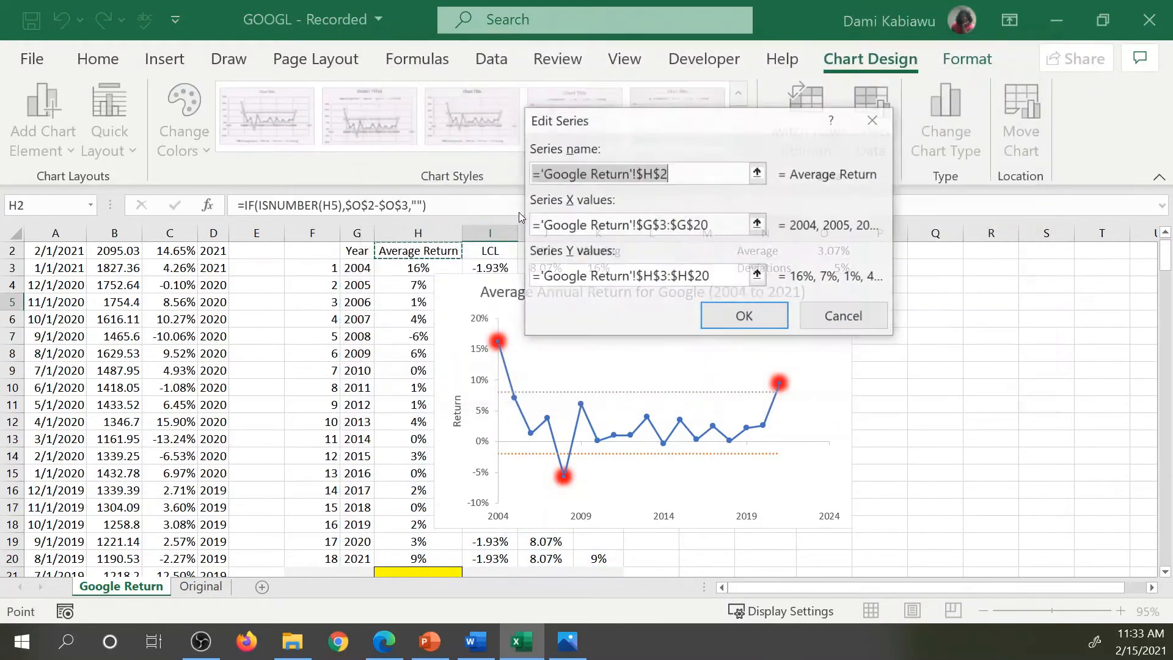
pyautogui.click(639, 226)
pyautogui.moveTo(639, 226); pyautogui.dragTo(709, 226)
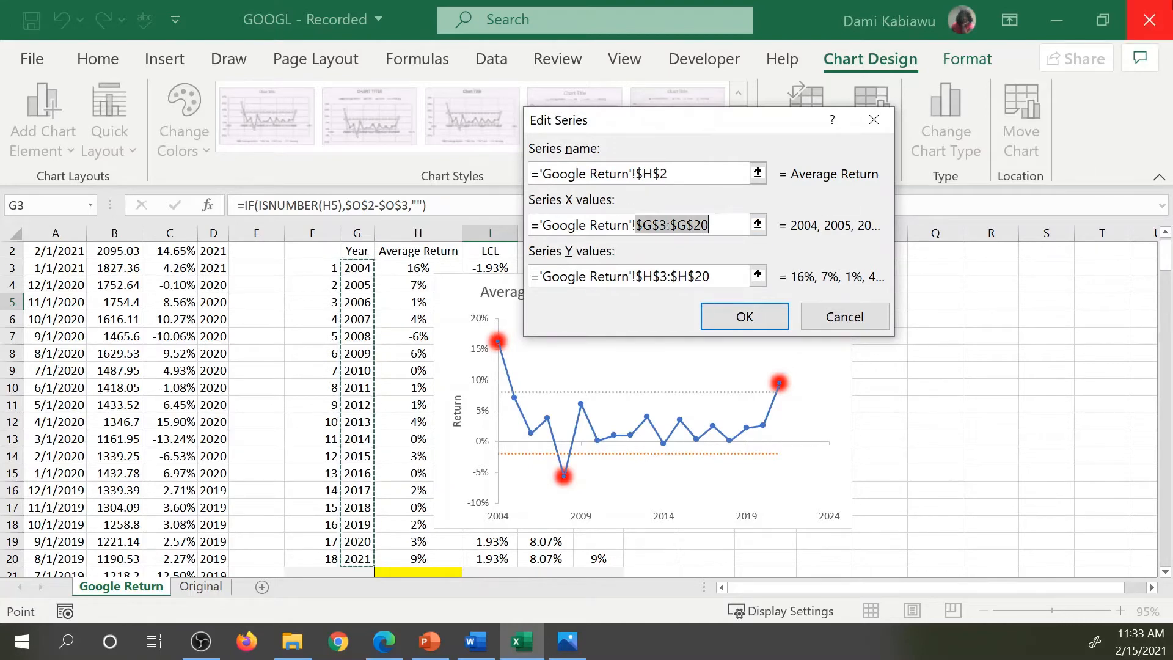
pyautogui.write('Year')
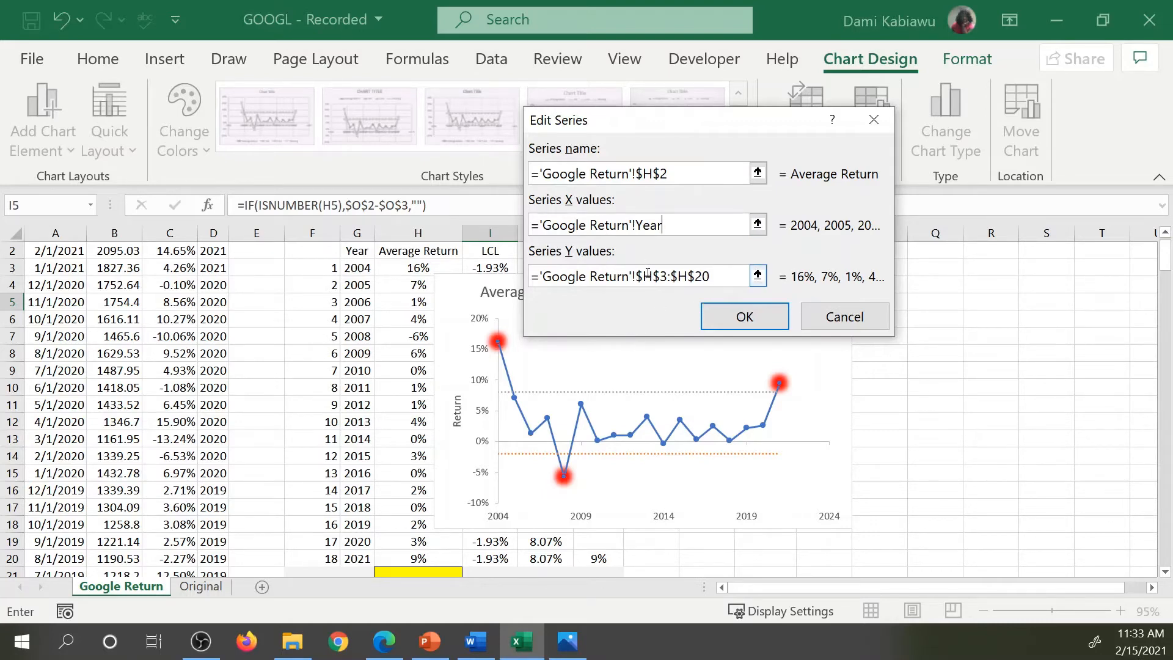
# Step: Set the Average Return series' Y values to the name Average_Return on the Google Return sheet and accept the series edit
pyautogui.moveTo(635, 276); pyautogui.dragTo(717, 279)
pyautogui.press('F3')
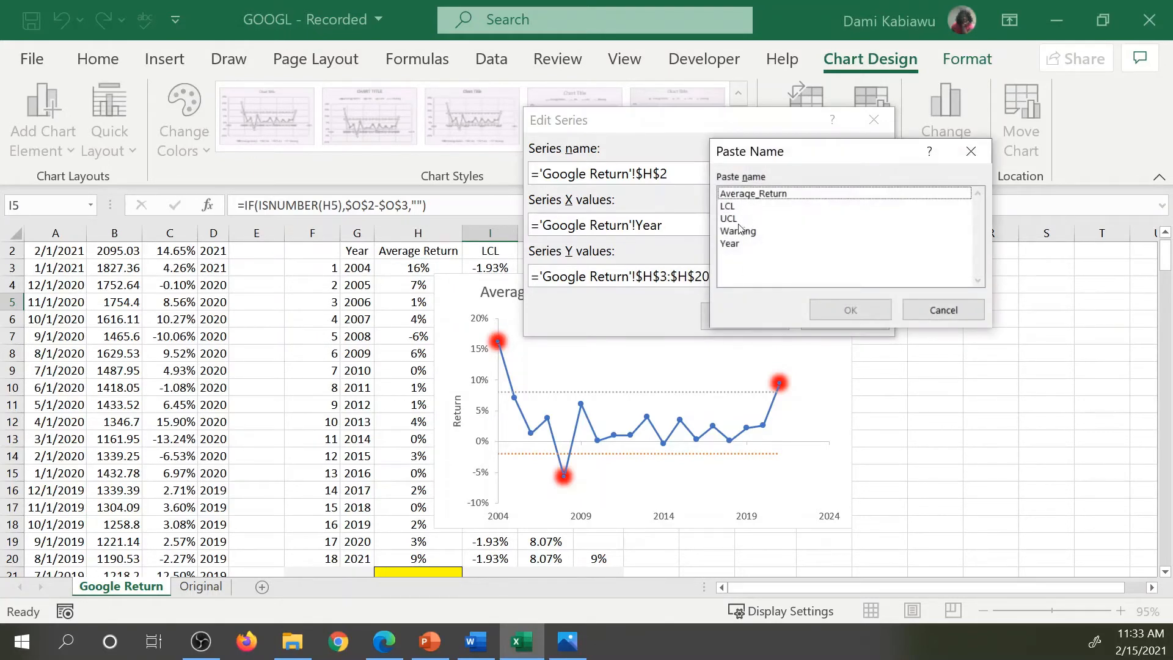
pyautogui.doubleClick(756, 194)
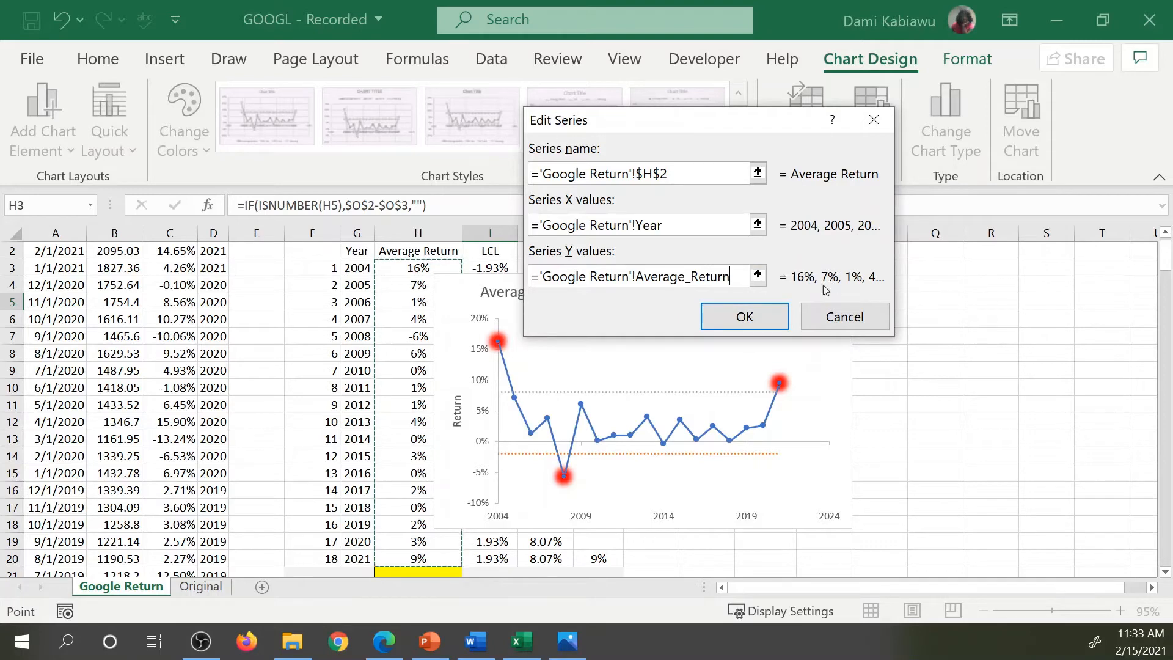
pyautogui.click(759, 318)
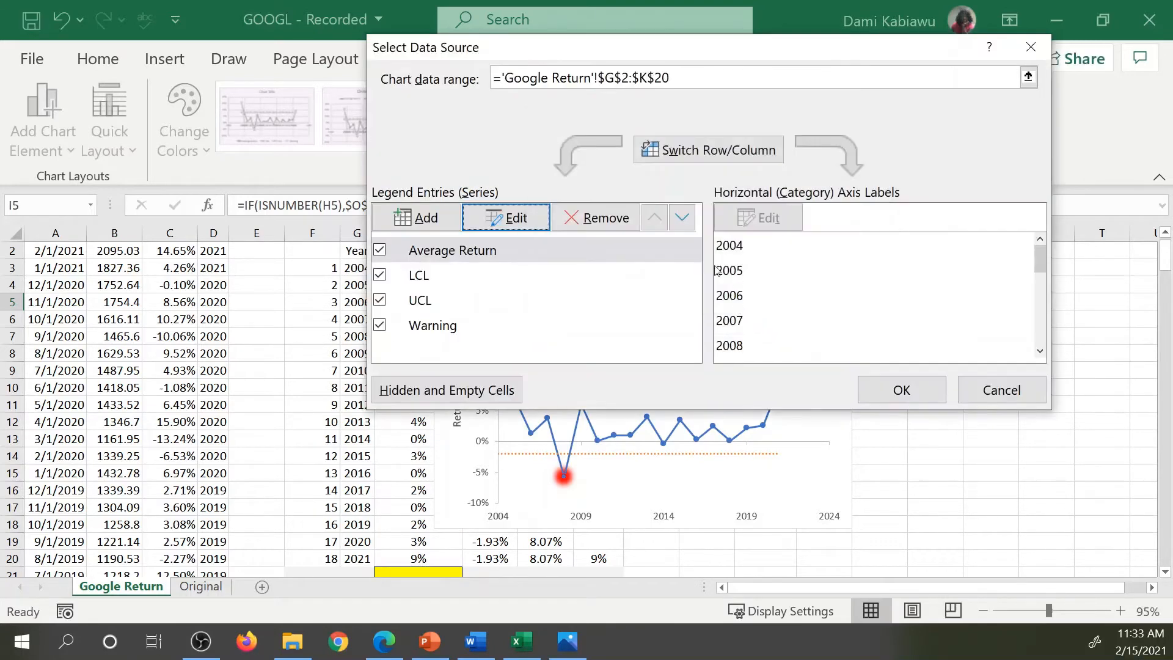
# Step: Edit the LCL series and replace the cell range in its X values with the name Year, keeping the 'Google Return'! prefix
pyautogui.click(468, 281)
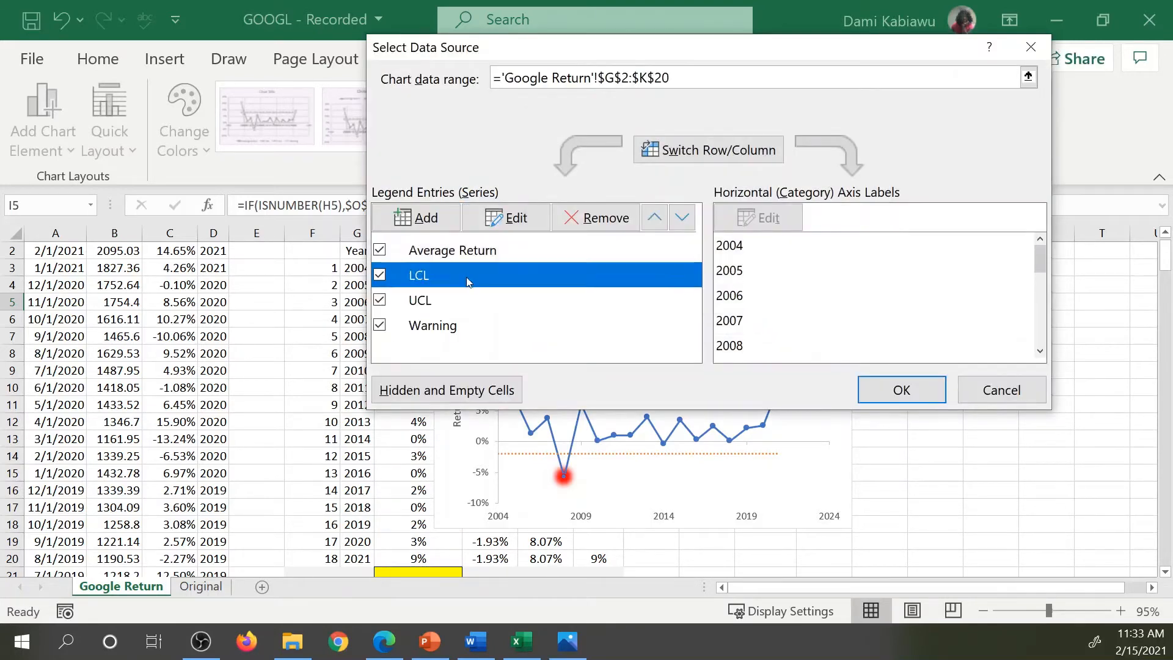
pyautogui.click(509, 218)
pyautogui.click(672, 225)
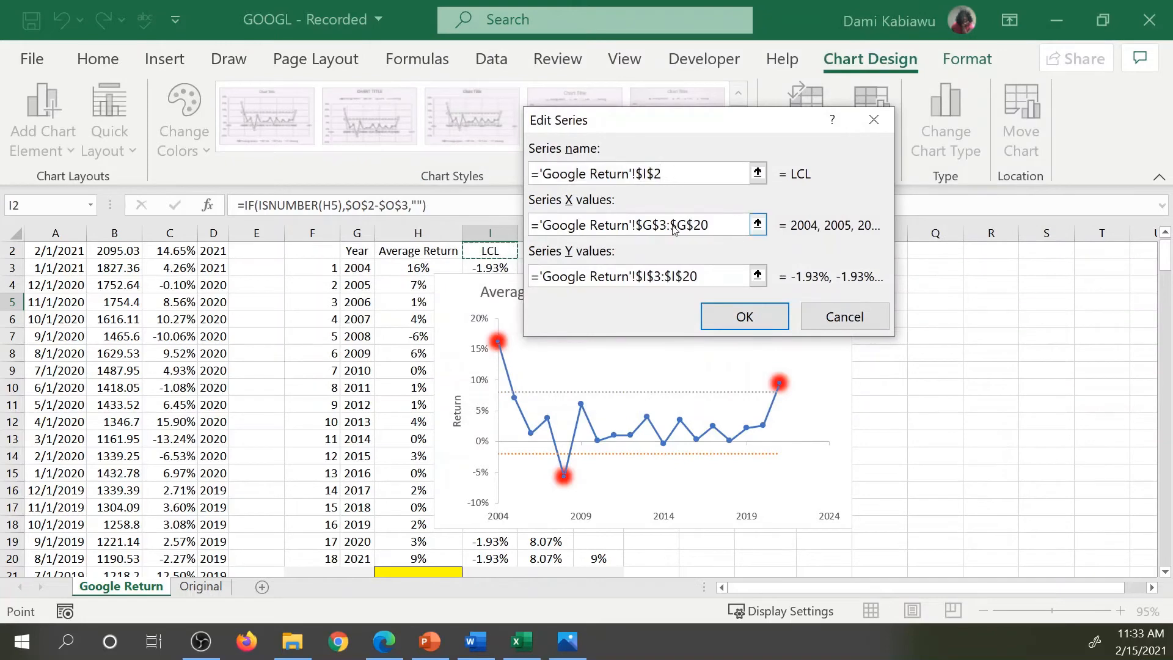
pyautogui.moveTo(633, 223); pyautogui.dragTo(710, 226)
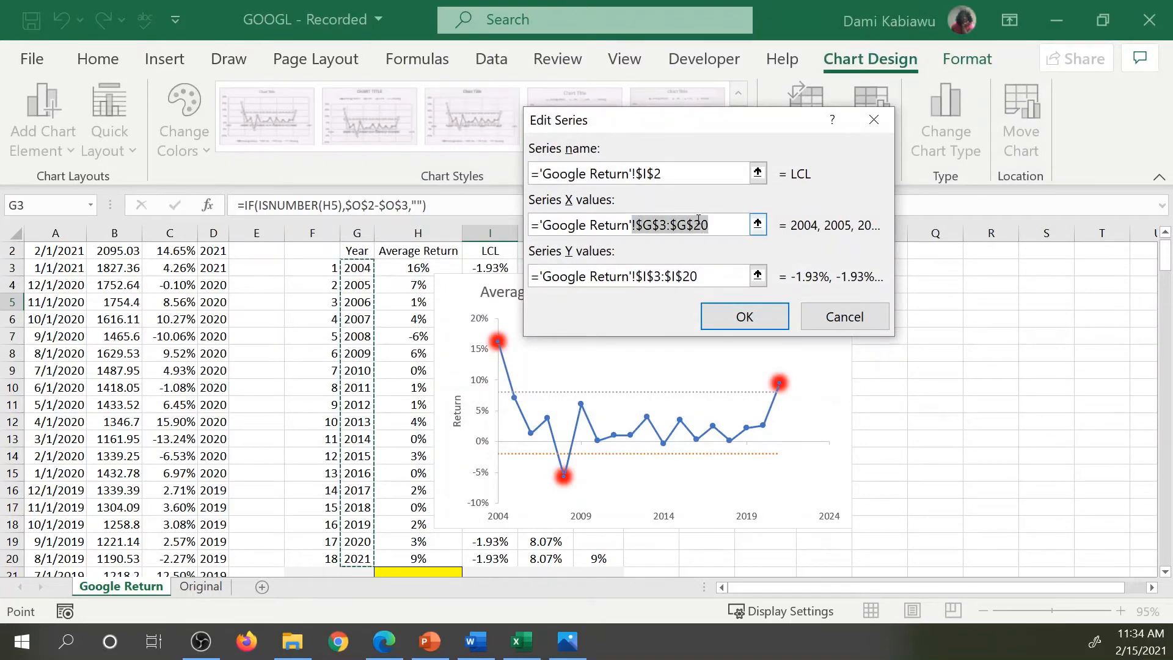
pyautogui.click(652, 226)
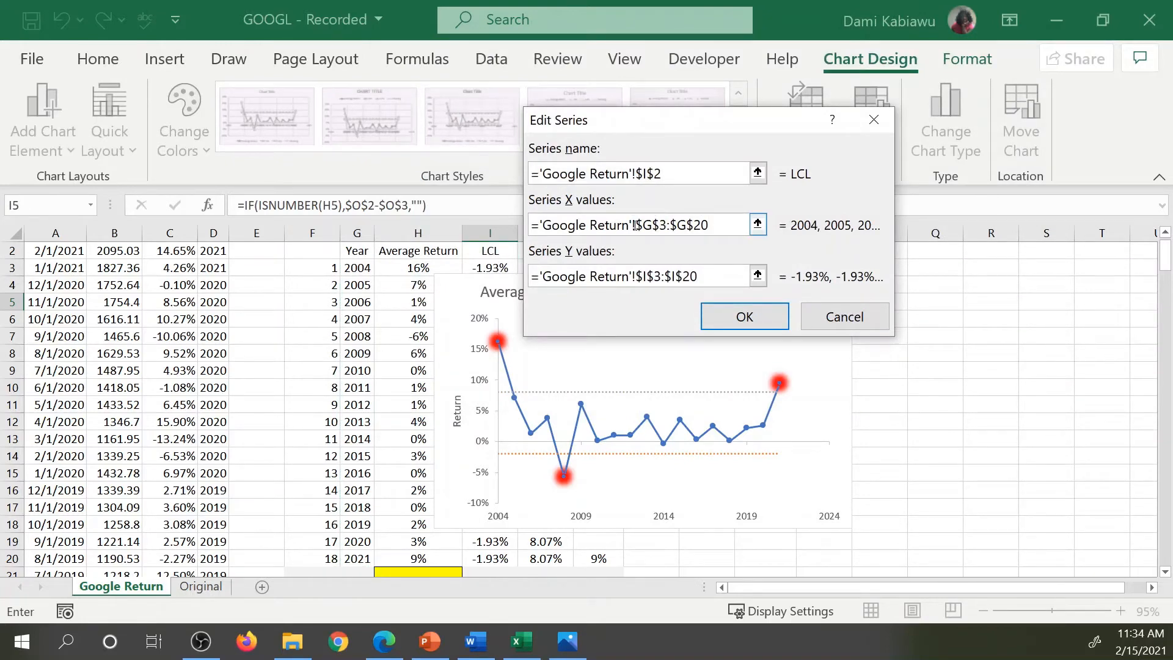
pyautogui.moveTo(632, 225); pyautogui.dragTo(543, 221)
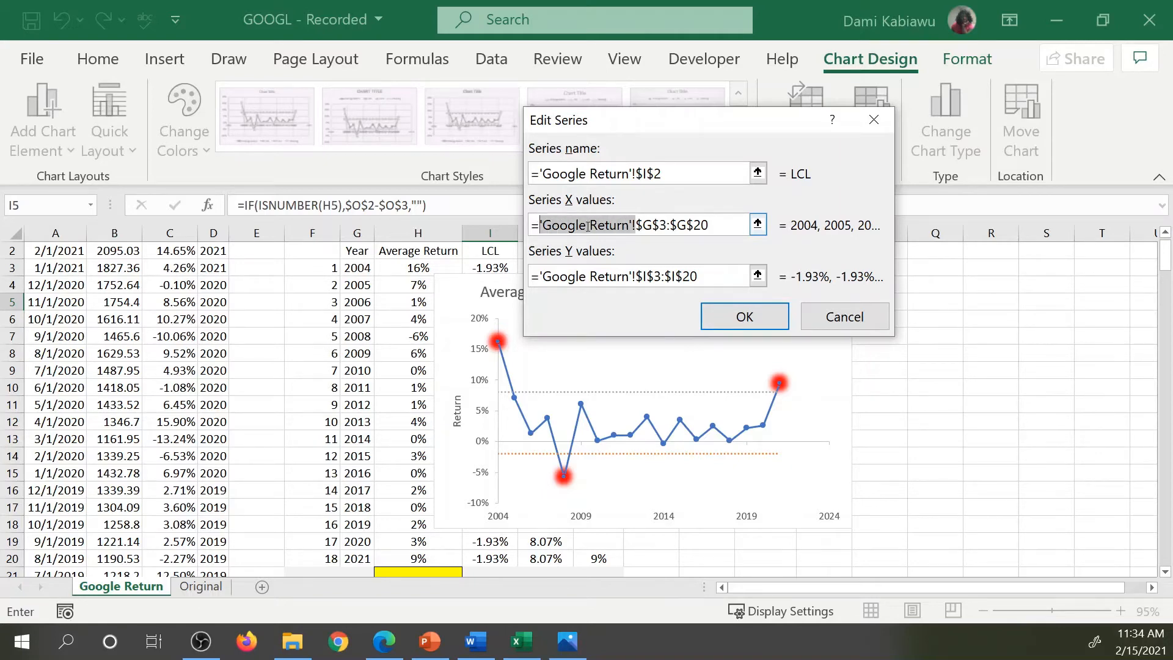
pyautogui.click(637, 224)
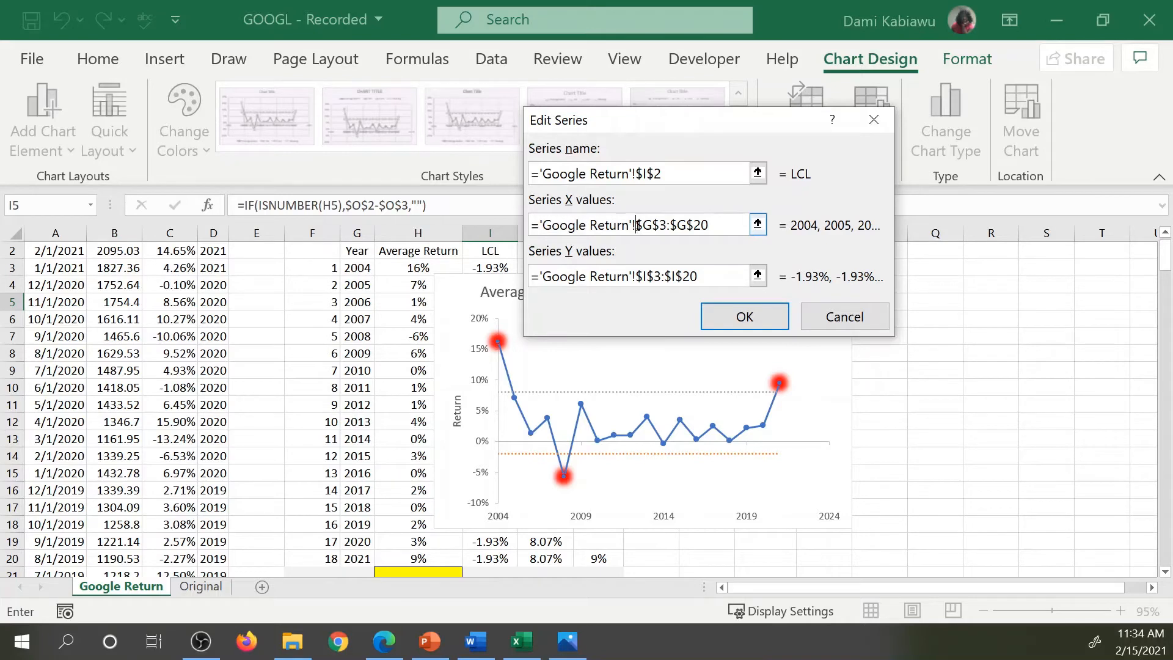
pyautogui.moveTo(638, 224); pyautogui.dragTo(710, 227)
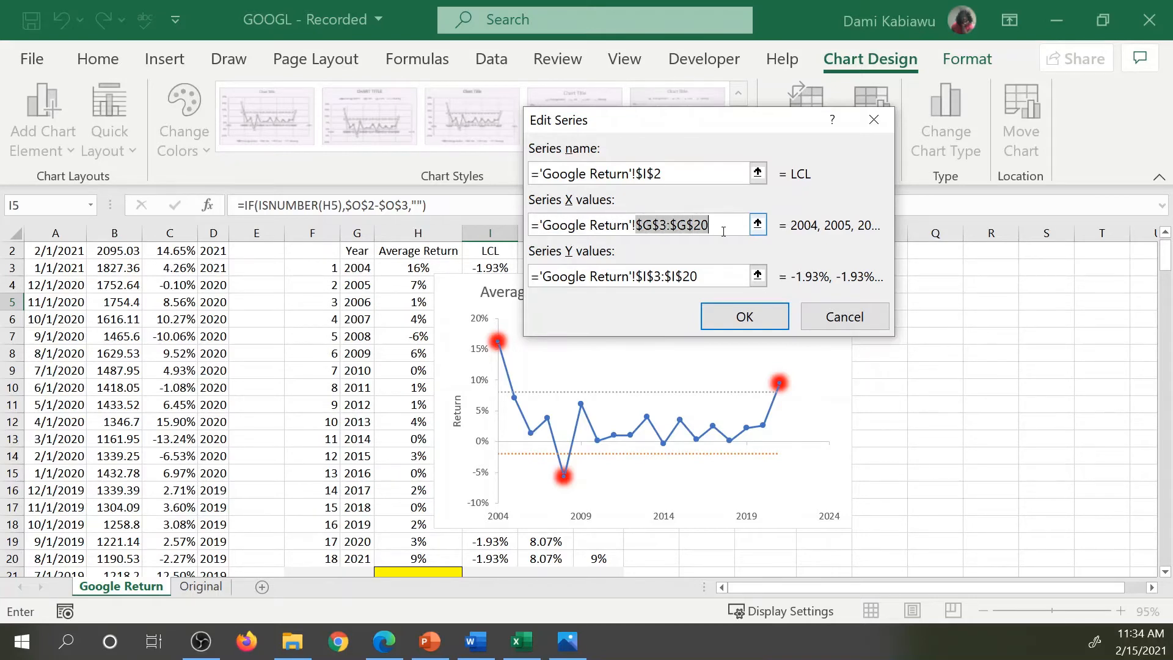
pyautogui.press('F3')
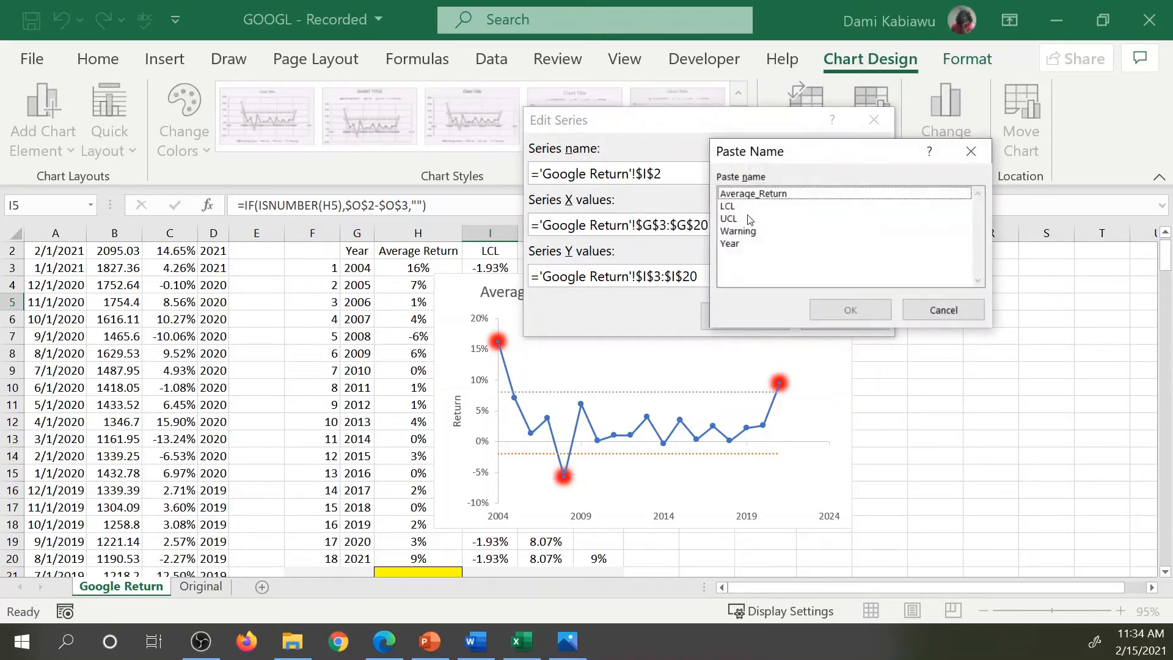
pyautogui.click(739, 243)
pyautogui.doubleClick(739, 243)
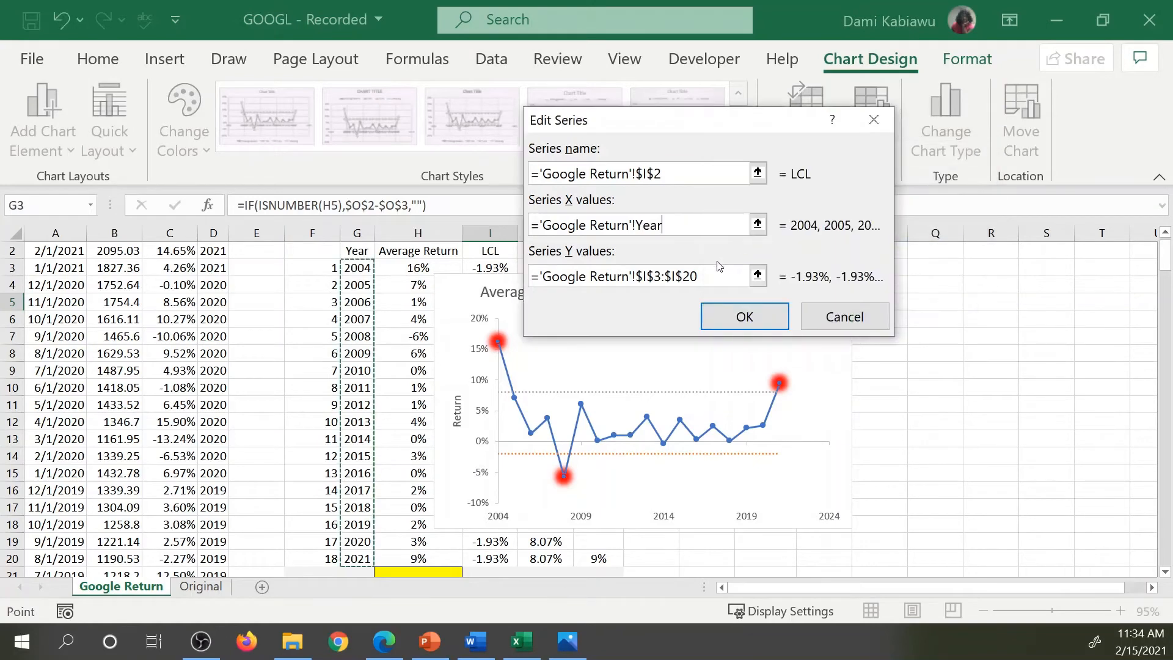
# Step: Set the LCL series' Y values to ='Google Return'!LCL and accept the series edit
pyautogui.moveTo(635, 276); pyautogui.dragTo(709, 276)
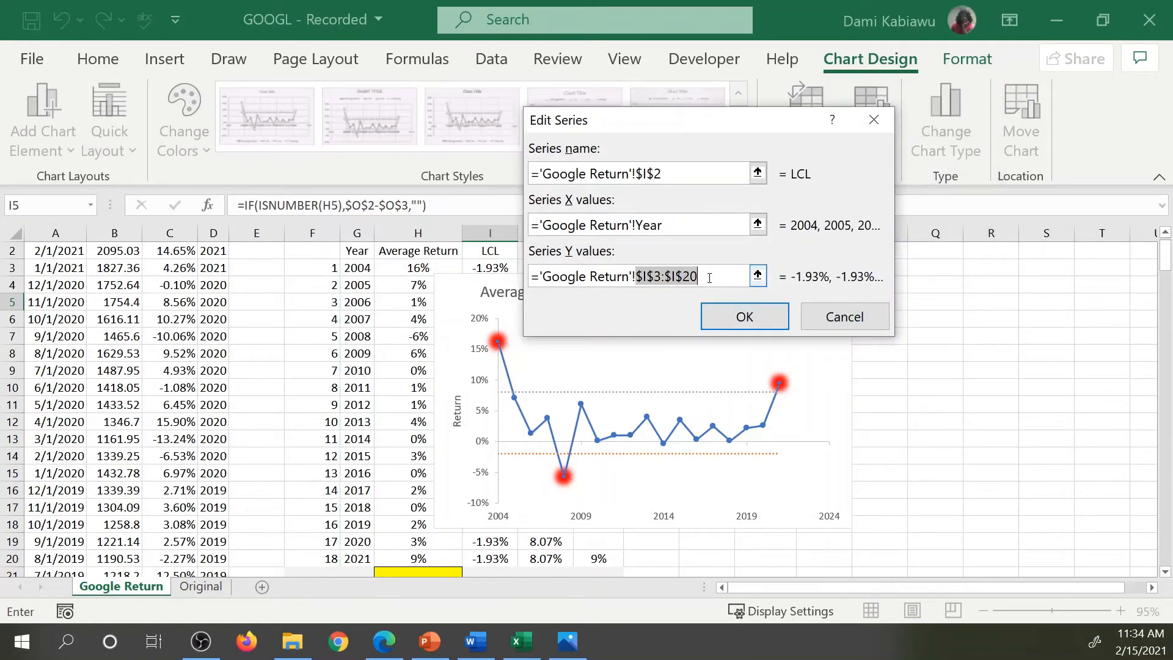
pyautogui.press('F3')
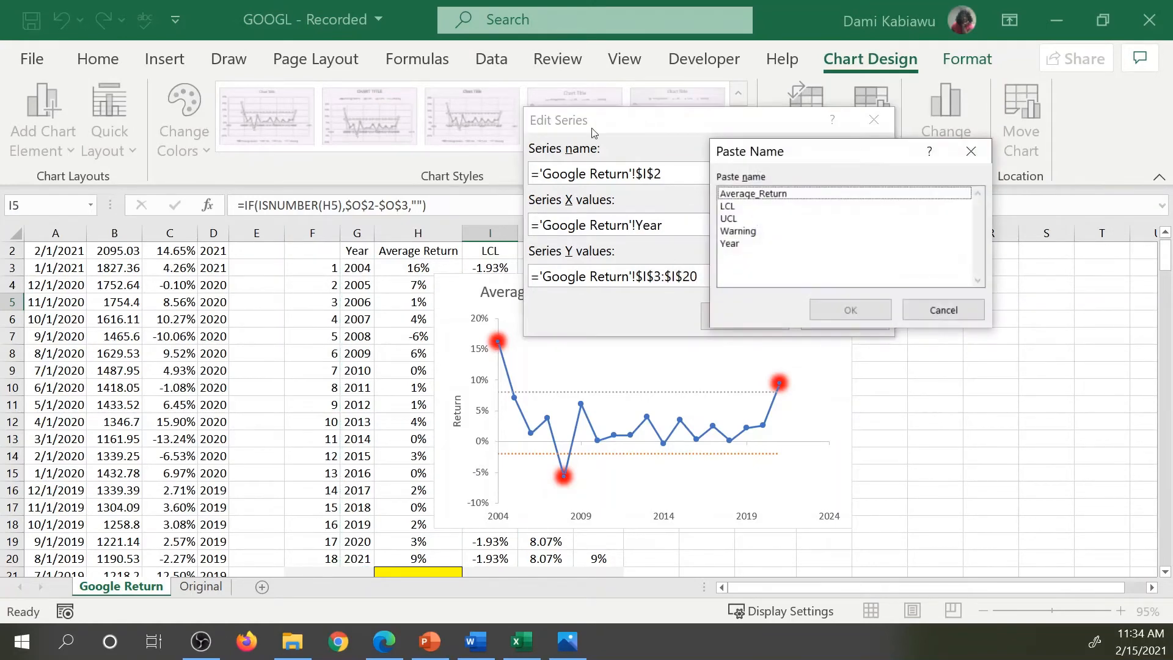
pyautogui.doubleClick(737, 211)
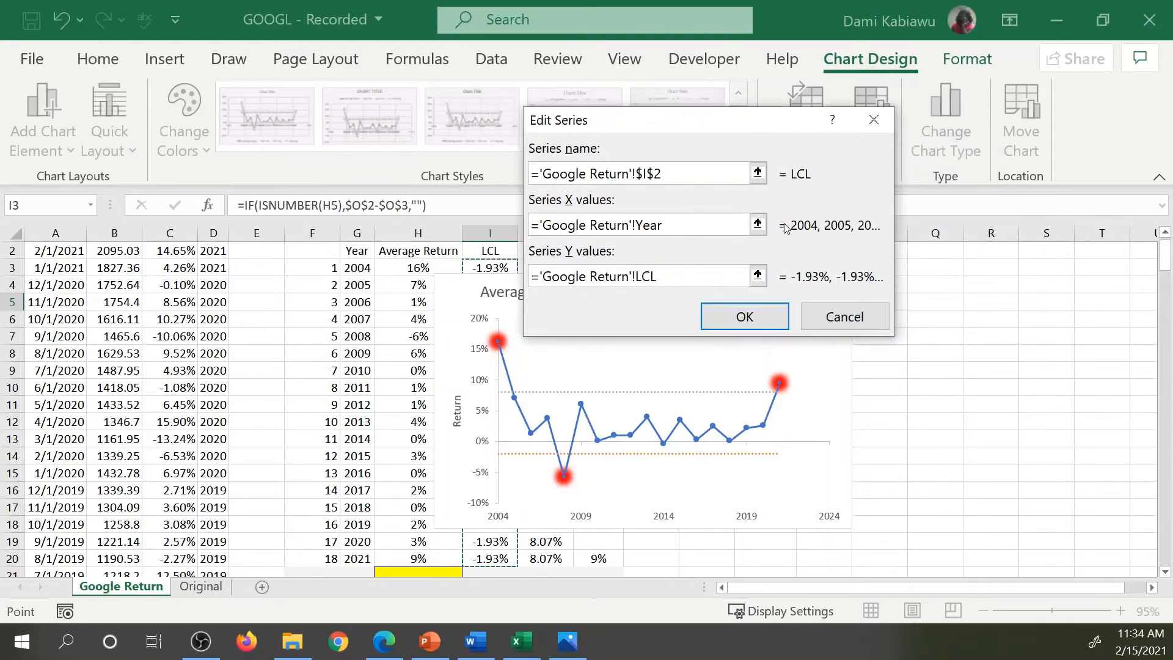
pyautogui.click(743, 316)
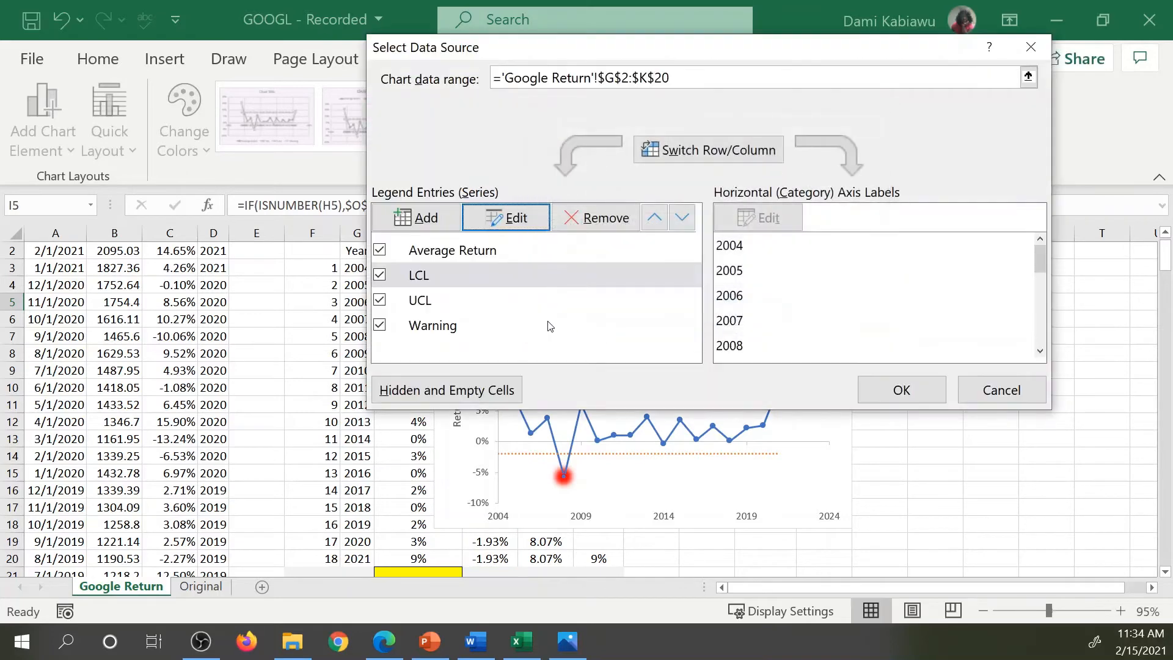
# Step: Edit the UCL series and set its X values to ='Google Return'!Year
pyautogui.click(444, 301)
pyautogui.click(510, 219)
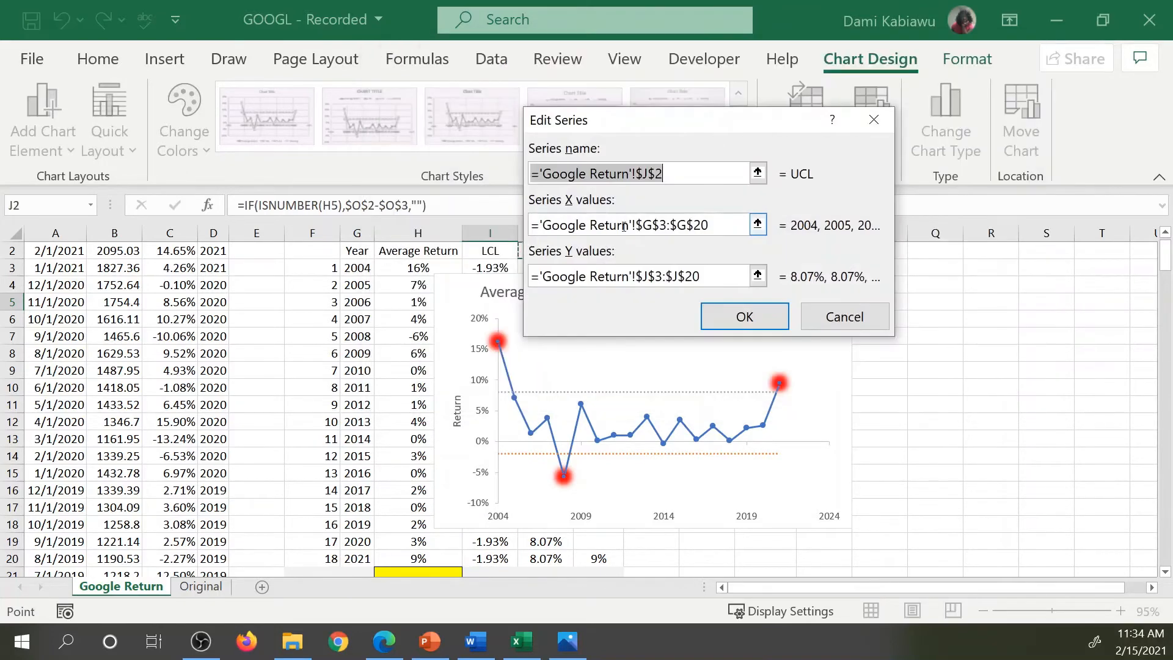
pyautogui.moveTo(636, 225); pyautogui.dragTo(707, 225)
pyautogui.press('F3')
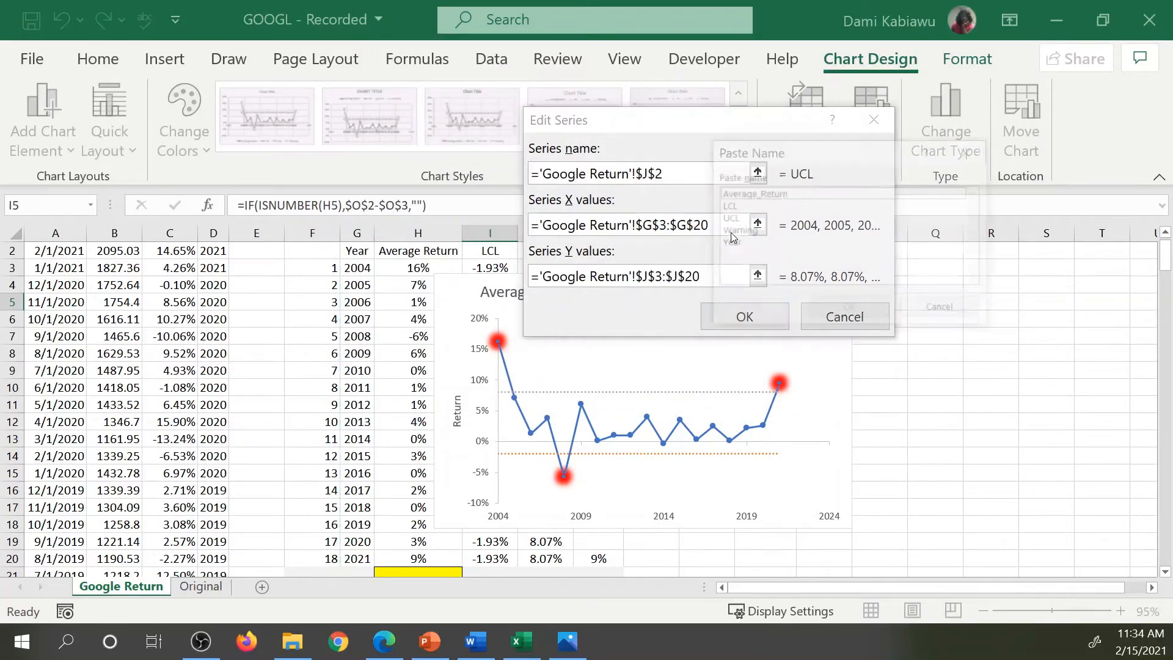
pyautogui.doubleClick(729, 245)
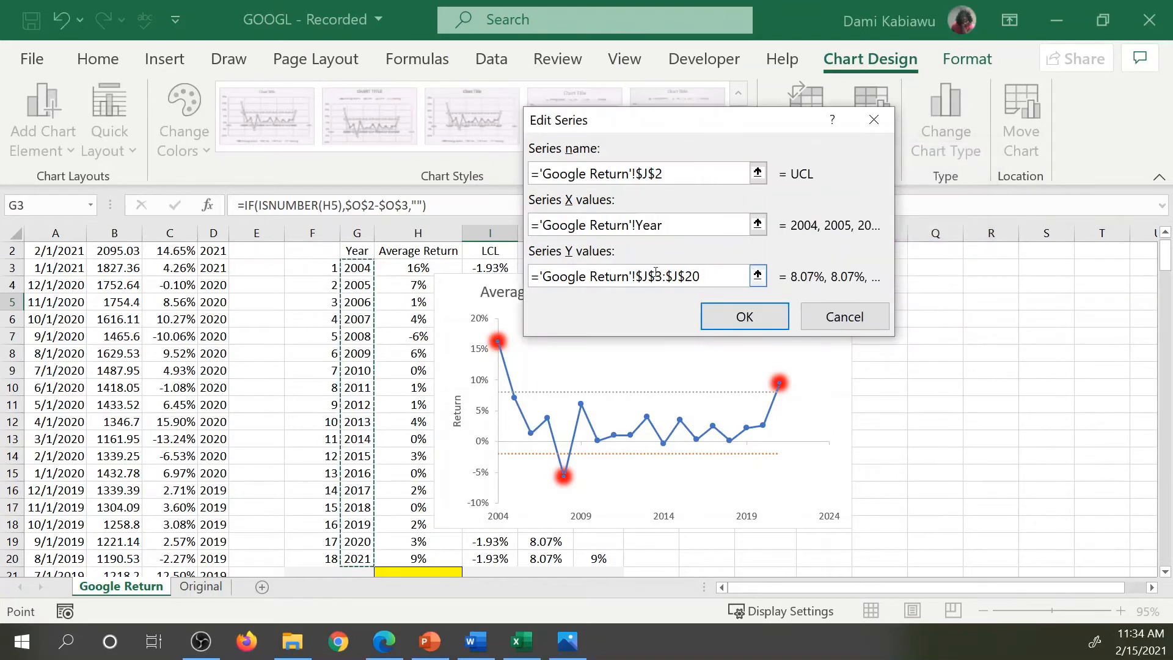
# Step: Set the UCL series' Y values to ='Google Return'!UCL and accept the series edit
pyautogui.click(636, 276)
pyautogui.moveTo(636, 276); pyautogui.dragTo(724, 268)
pyautogui.press('F3')
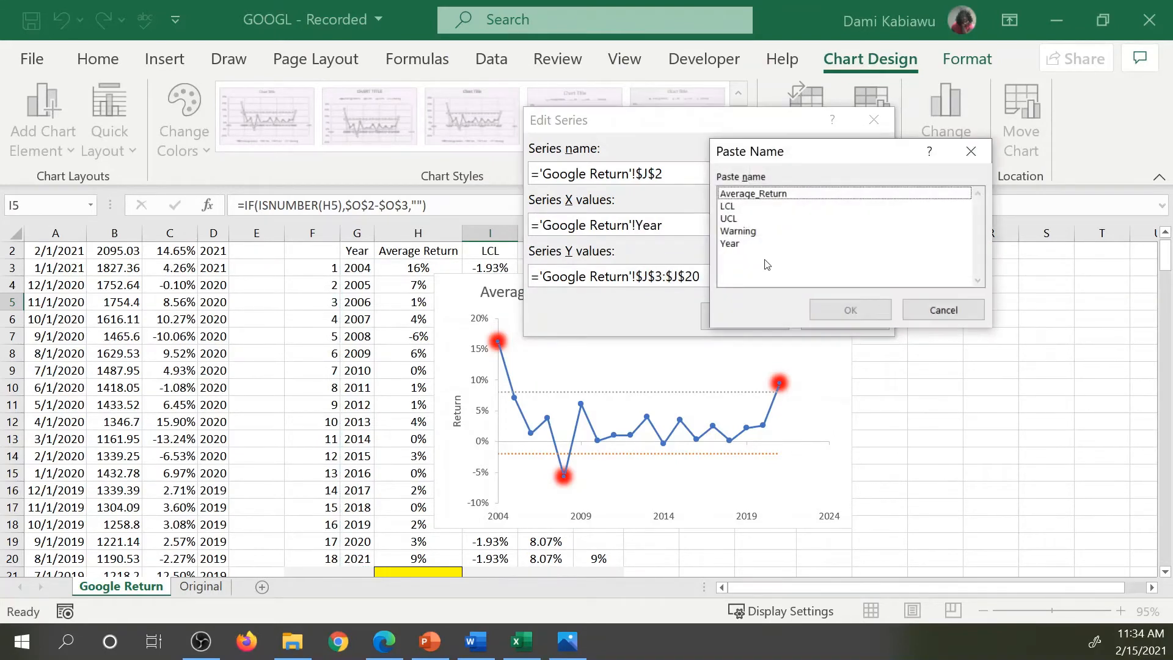
pyautogui.doubleClick(729, 219)
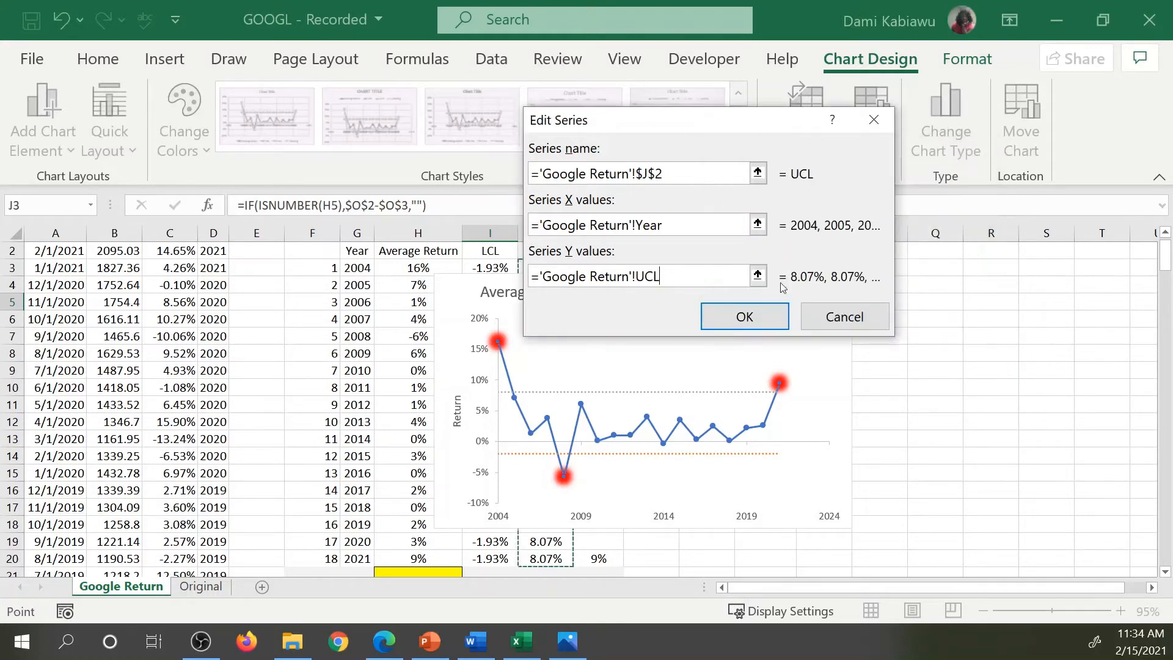
pyautogui.click(744, 317)
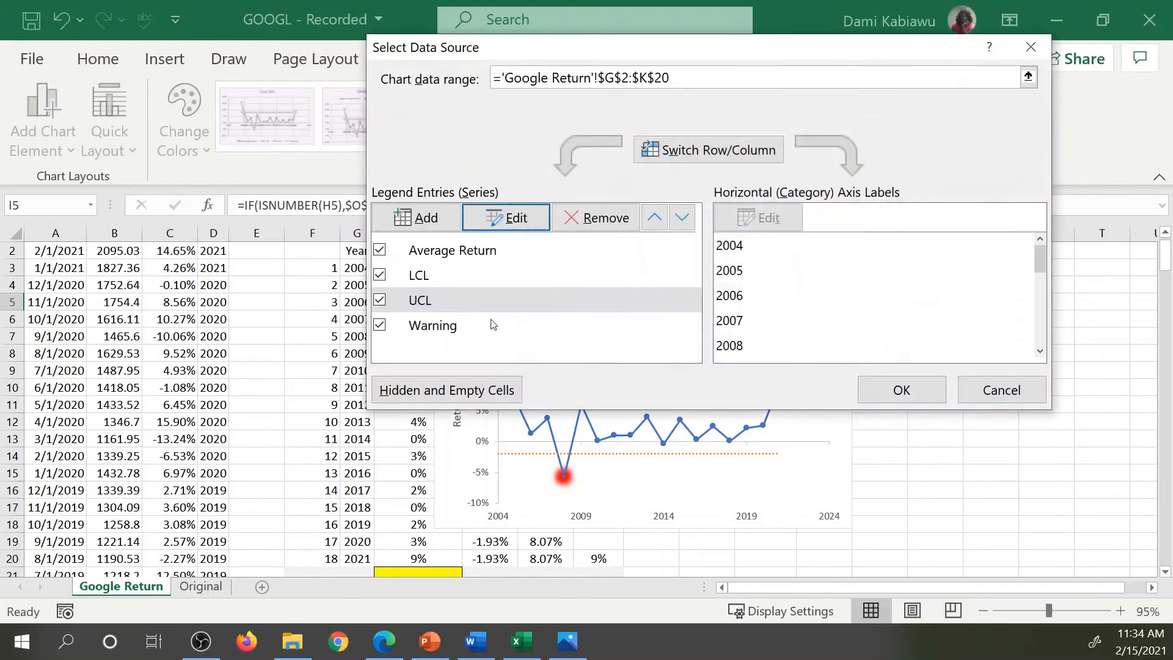
# Step: Edit the Warning series and replace its X values range with the name Year, giving ='Google Return'!Year
pyautogui.click(433, 325)
pyautogui.click(516, 218)
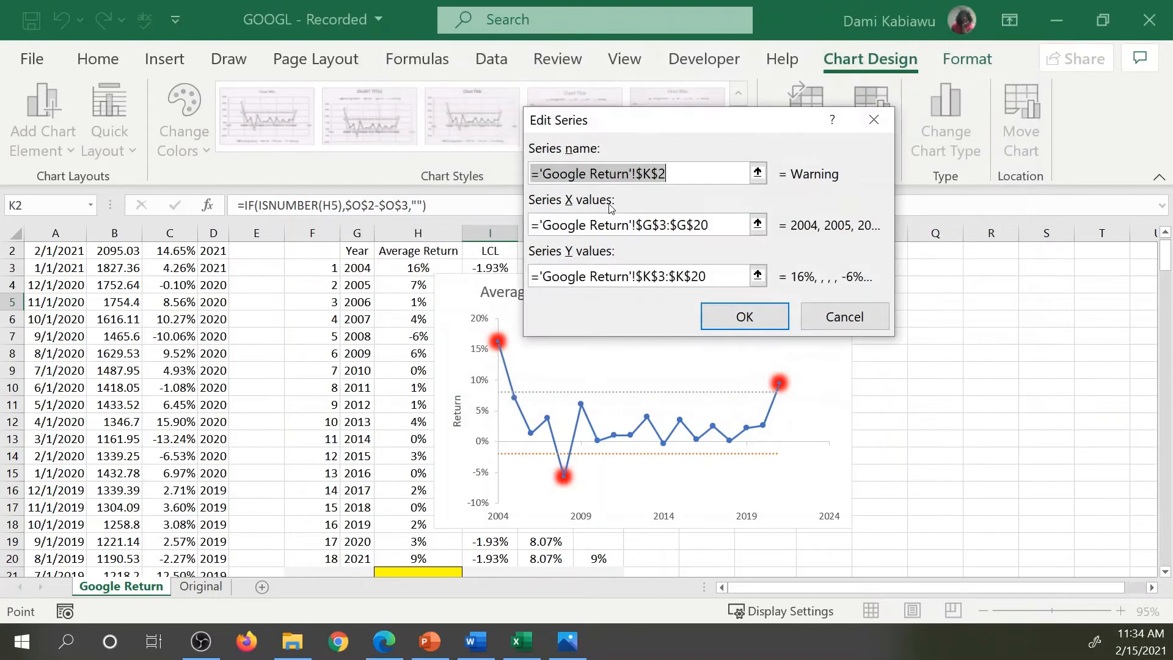
pyautogui.click(652, 228)
pyautogui.moveTo(635, 225); pyautogui.dragTo(716, 224)
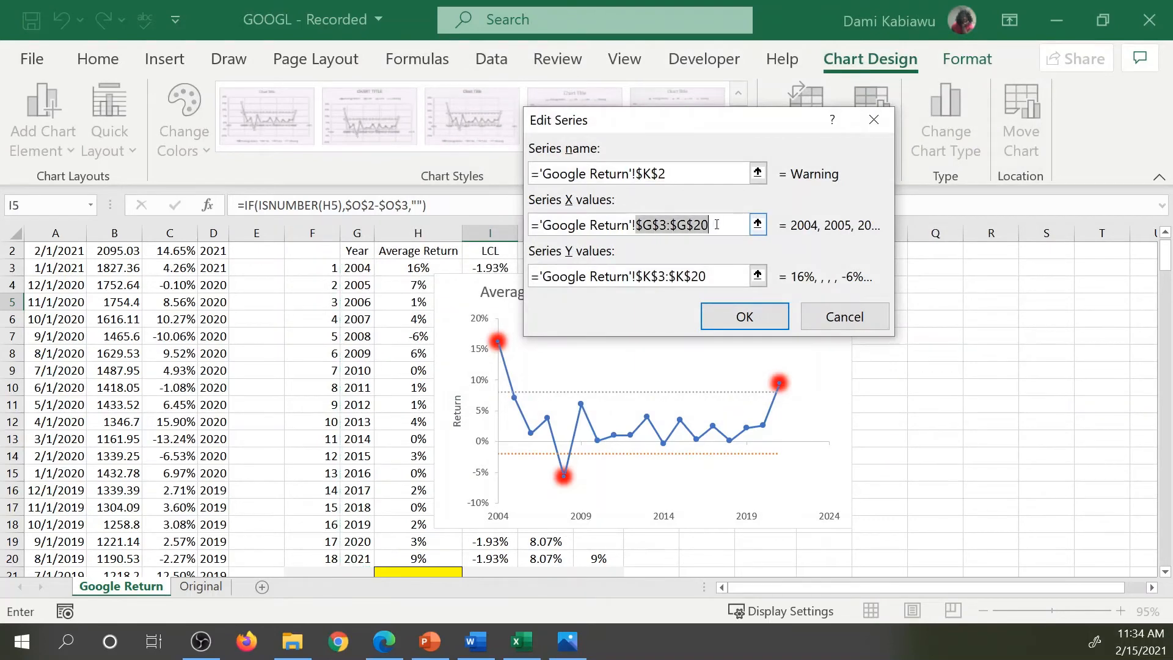
pyautogui.press('F3')
pyautogui.click(726, 244)
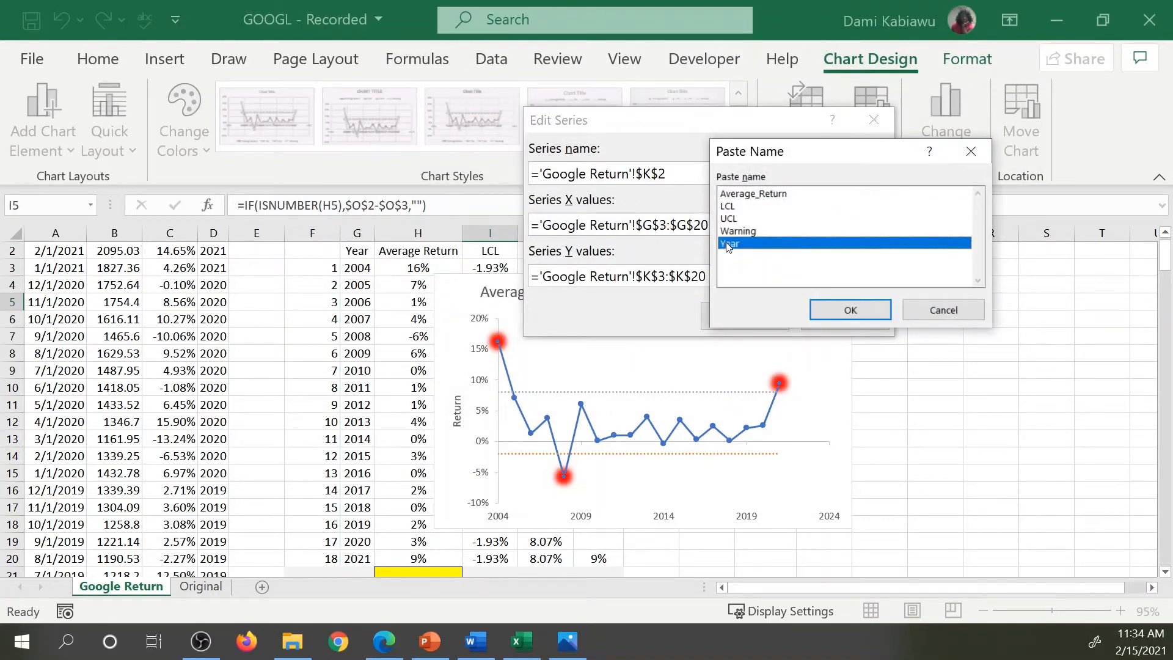
pyautogui.doubleClick(728, 244)
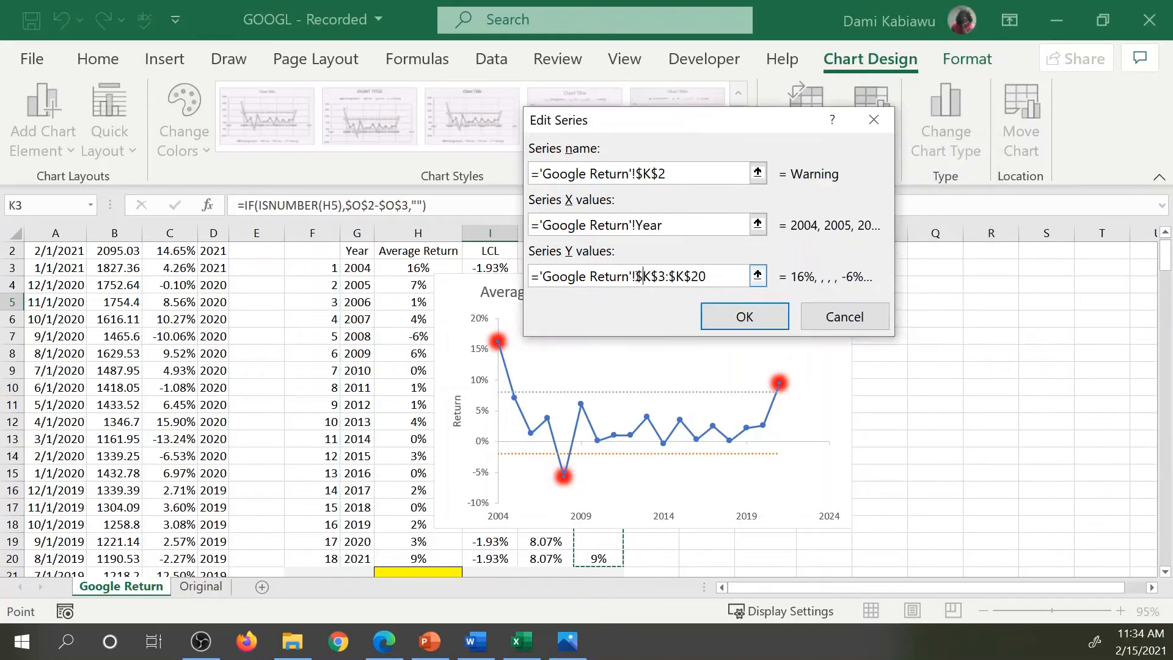
# Step: Set the Warning series' Y values to ='Google Return'!Warning and accept the series edit
pyautogui.moveTo(635, 276); pyautogui.dragTo(719, 275)
pyautogui.press('F3')
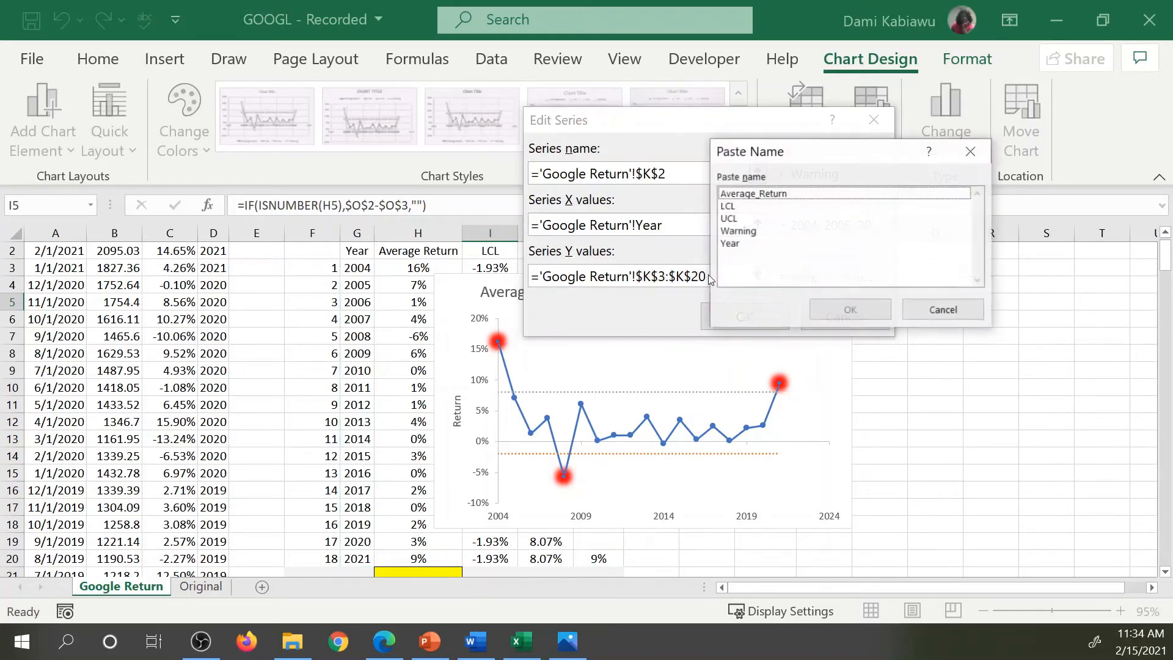
pyautogui.doubleClick(744, 231)
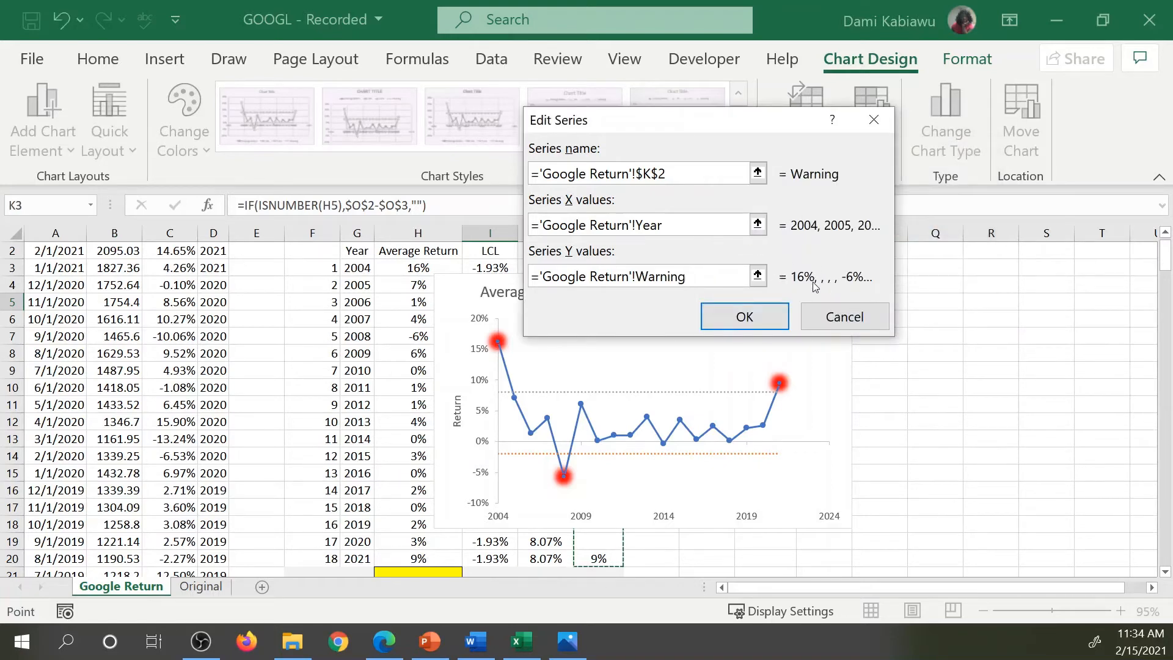
pyautogui.click(744, 316)
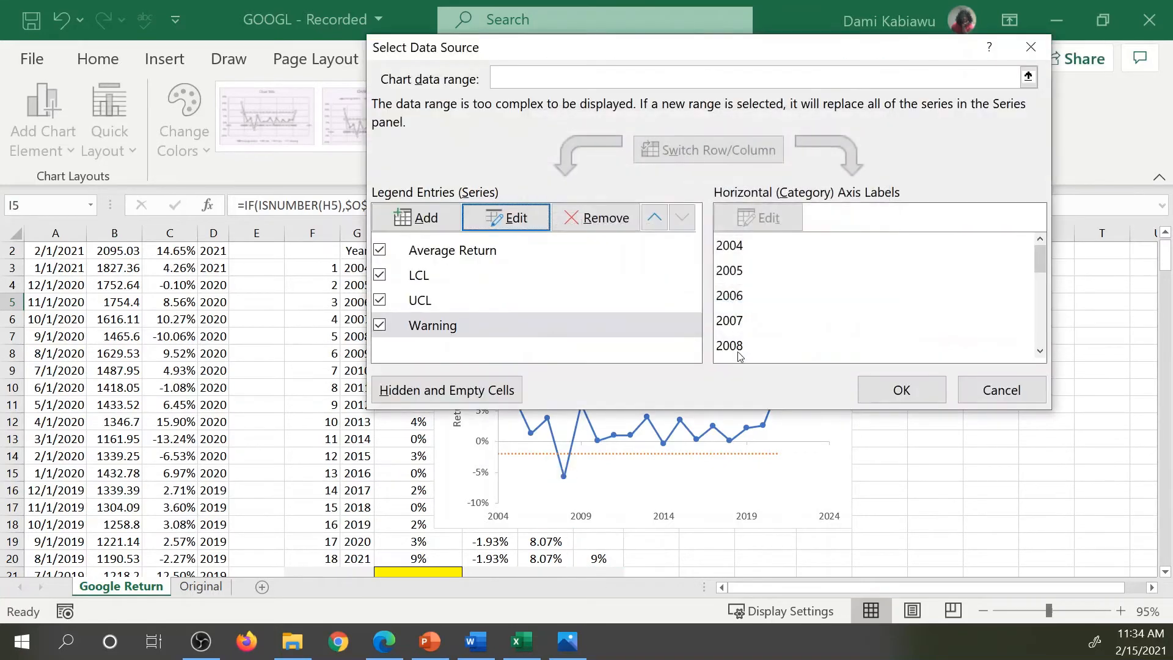
# Step: Accept the data source changes and move the chart clear of the table so the Warning column is uncovered
pyautogui.click(878, 396)
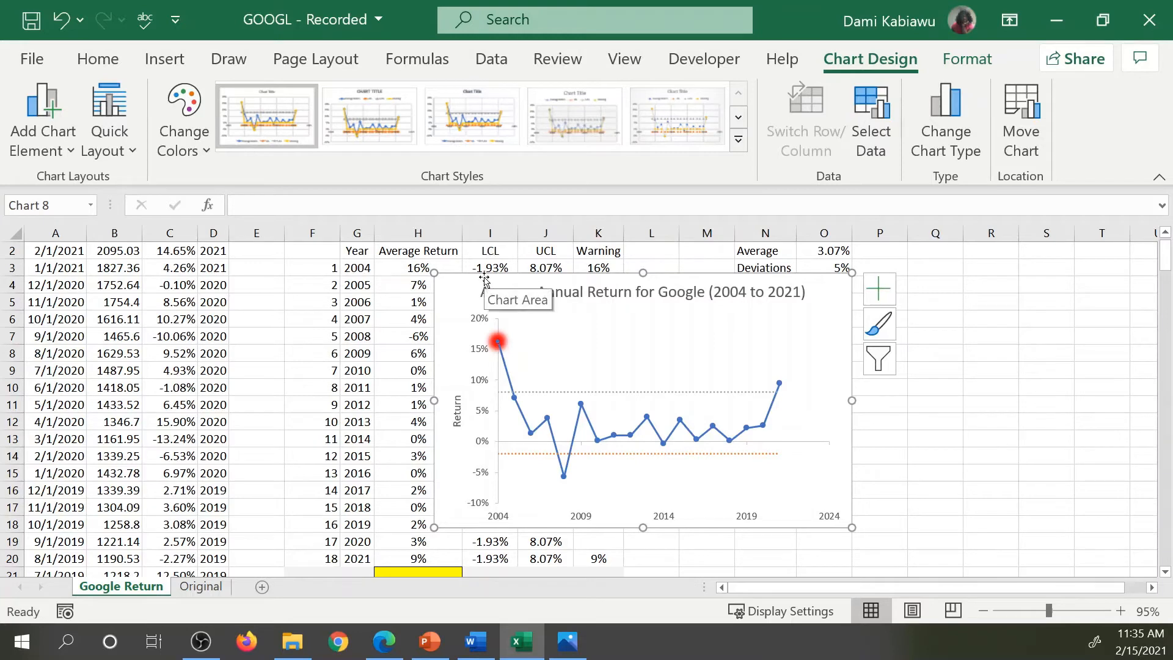
pyautogui.moveTo(485, 281); pyautogui.dragTo(649, 275)
pyautogui.scroll(-1, 492, 353)
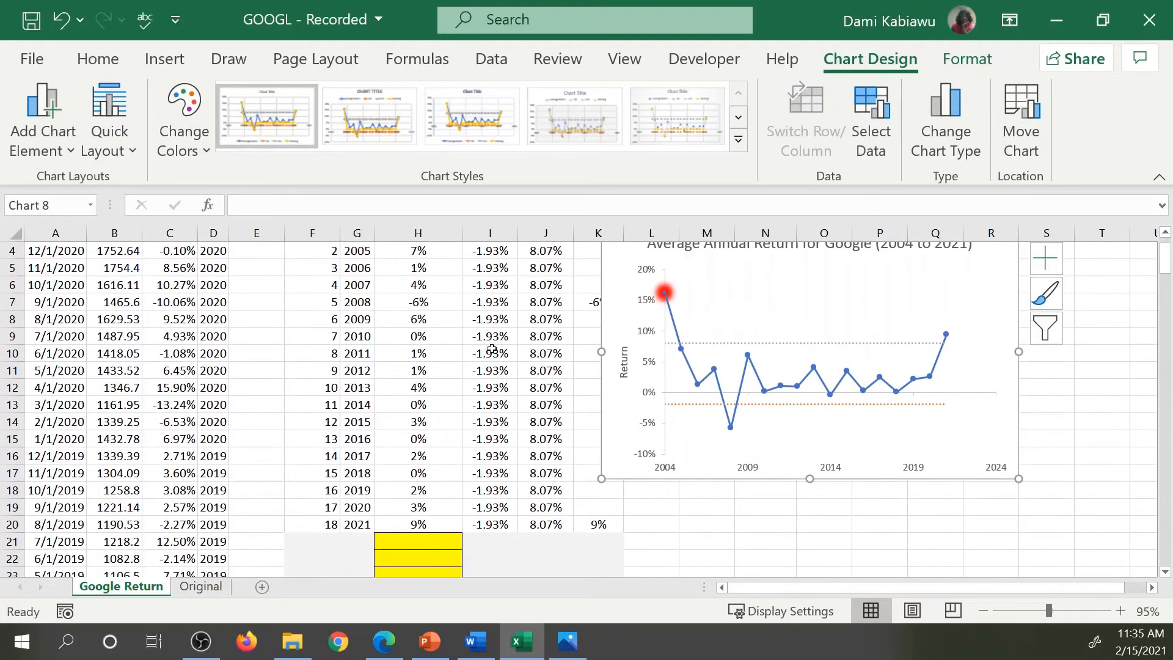
pyautogui.scroll(-1, 492, 353)
pyautogui.scroll(2, 562, 289)
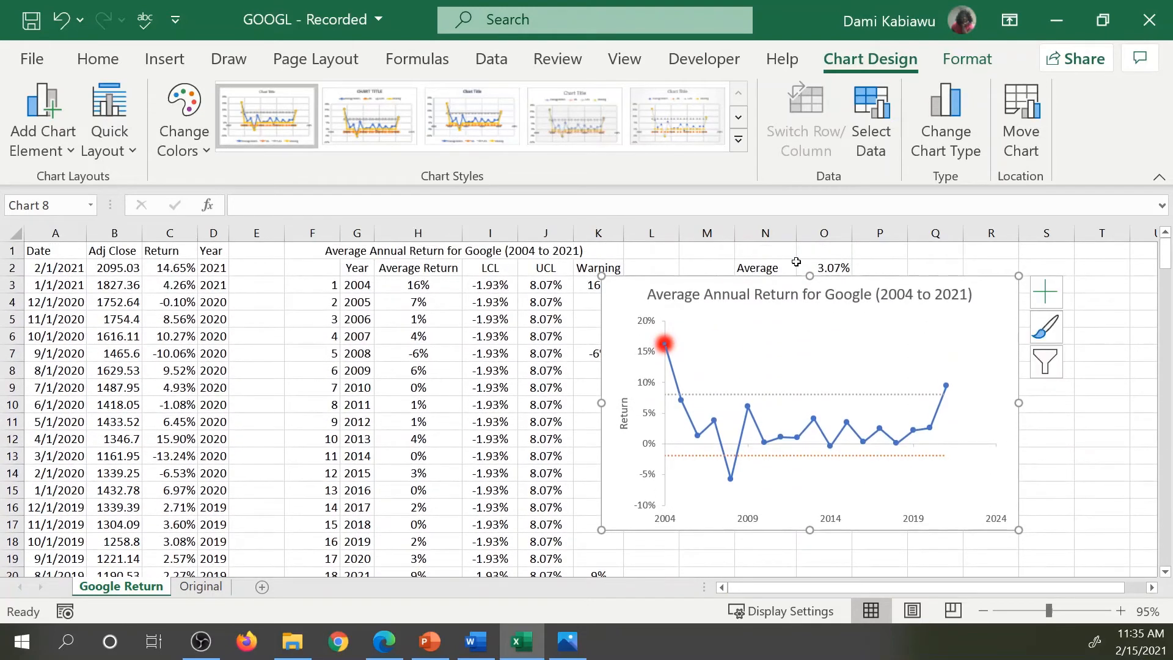
pyautogui.moveTo(779, 279)
pyautogui.mouseDown()
pyautogui.moveTo(777, 328)
pyautogui.moveTo(771, 280)
pyautogui.mouseUp()
pyautogui.moveTo(691, 276); pyautogui.dragTo(775, 274)
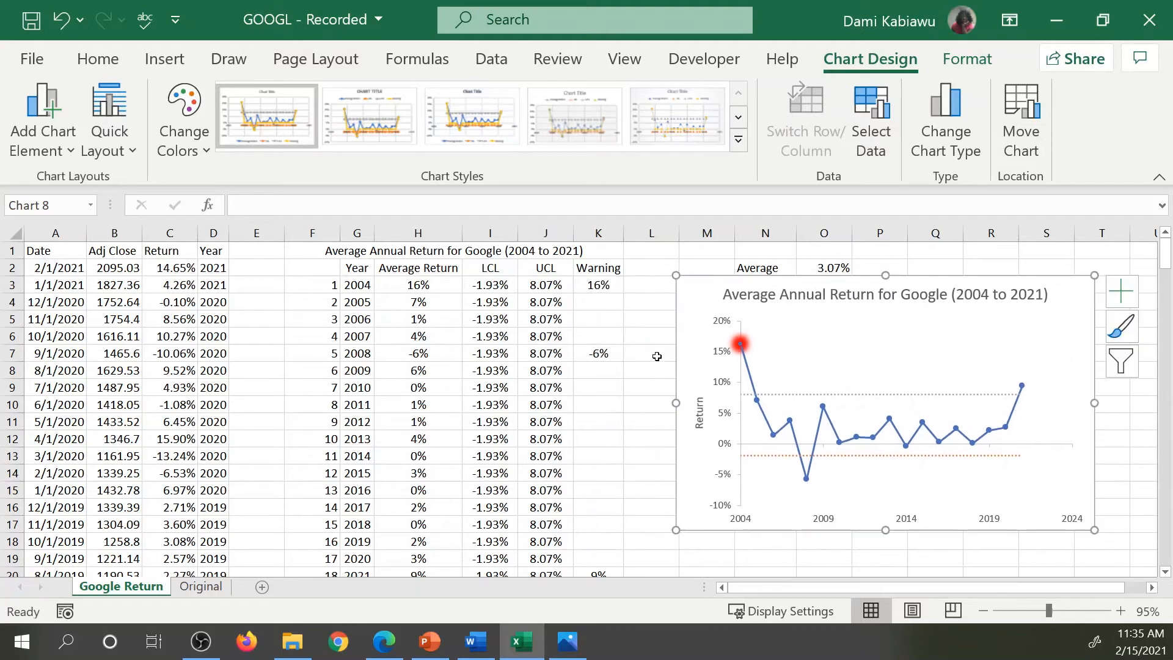
# Step: Select the Average Return and Warning series in the chart and examine the source ranges each one uses
pyautogui.click(806, 480)
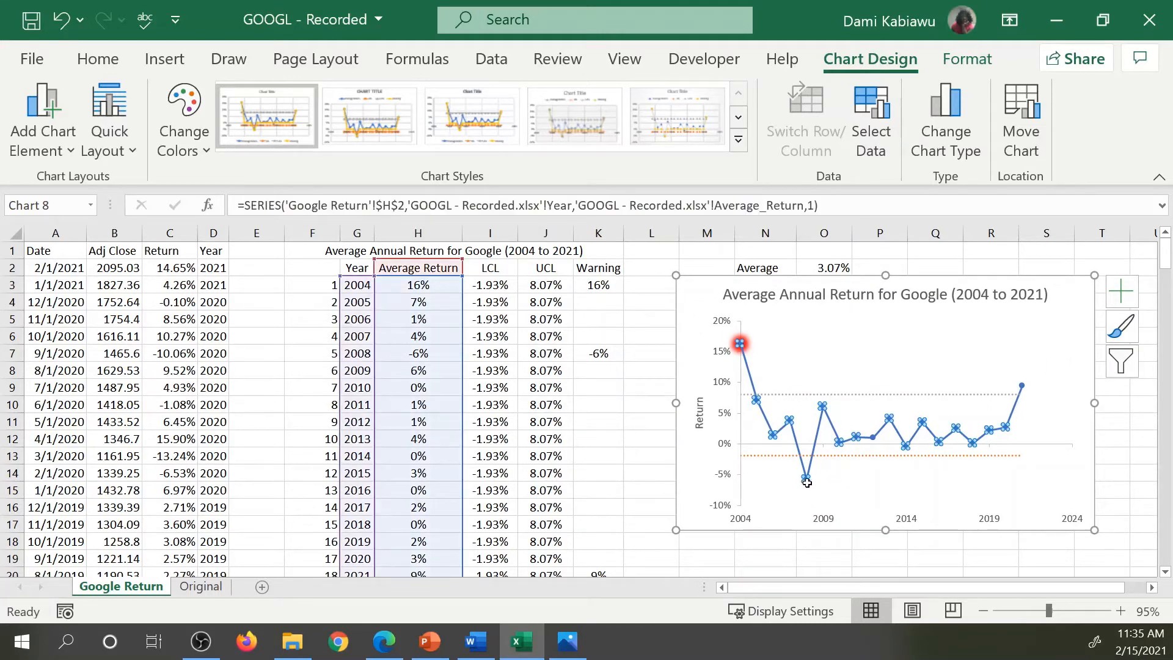
pyautogui.click(748, 346)
pyautogui.click(735, 344)
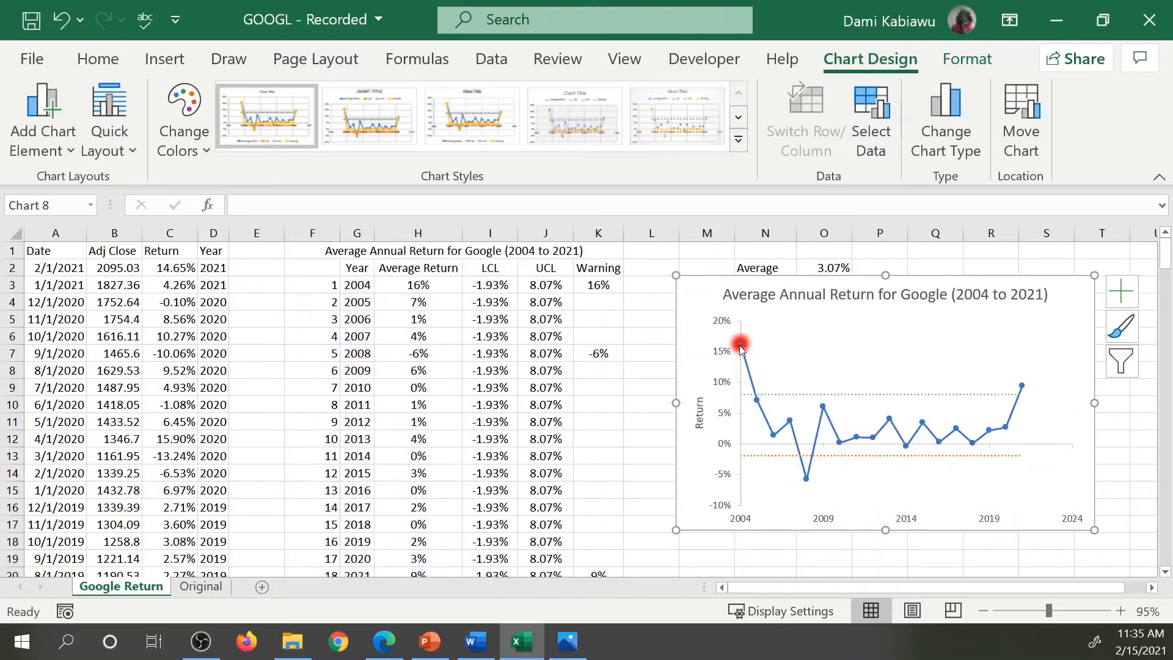
pyautogui.doubleClick(741, 344)
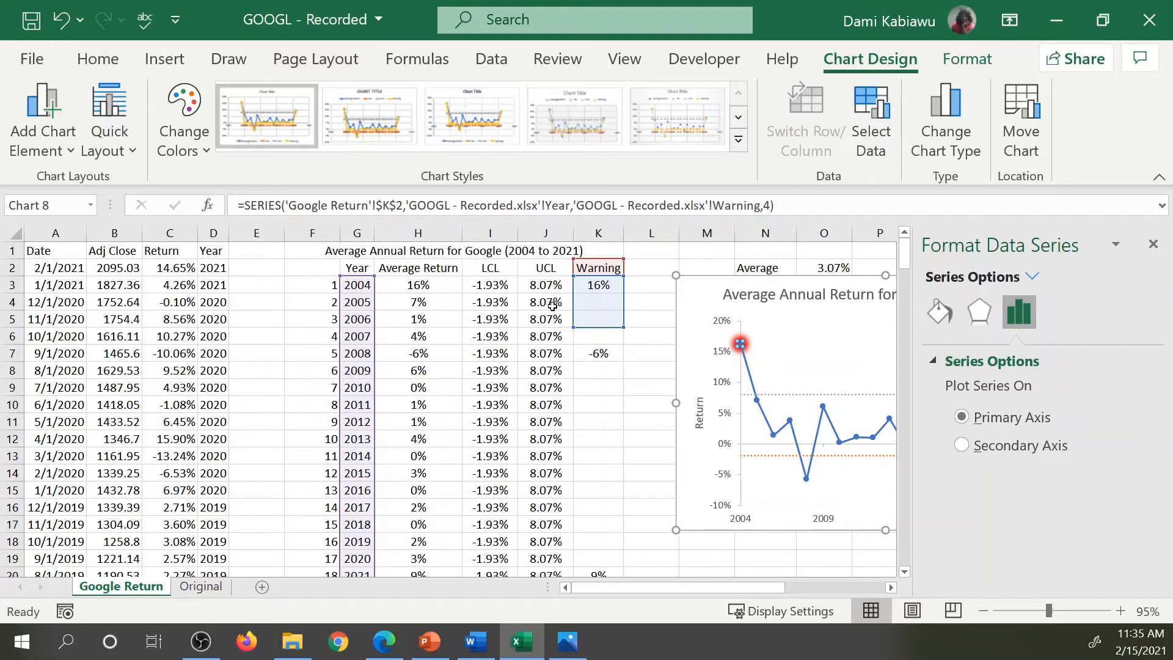
pyautogui.press('Escape')
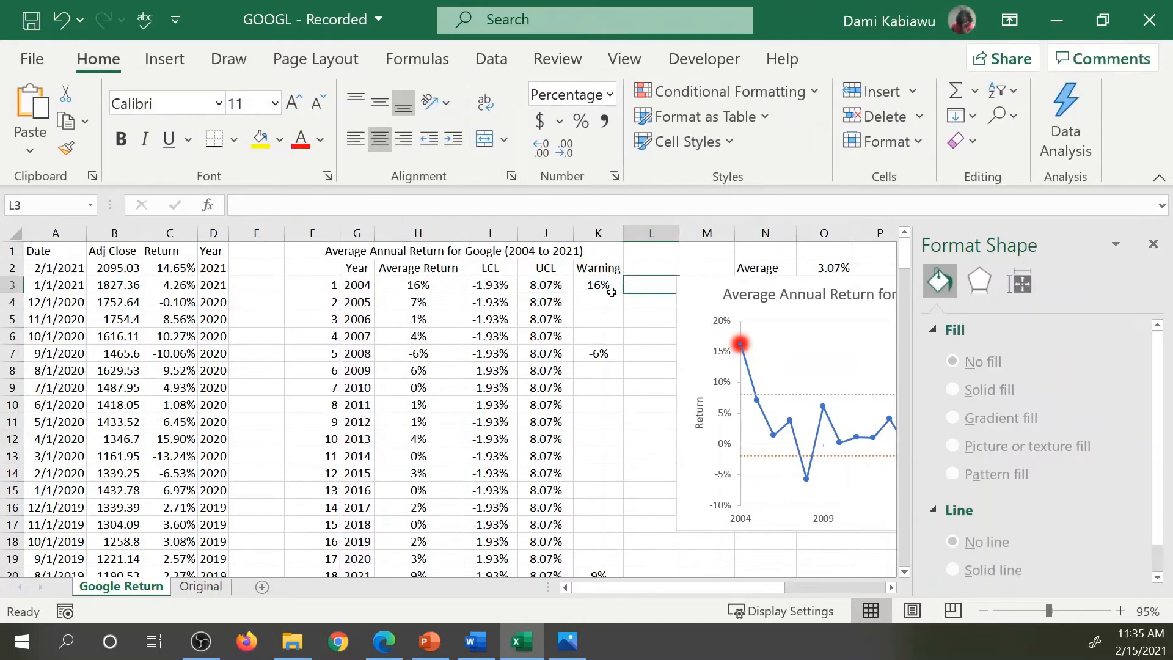
pyautogui.click(740, 344)
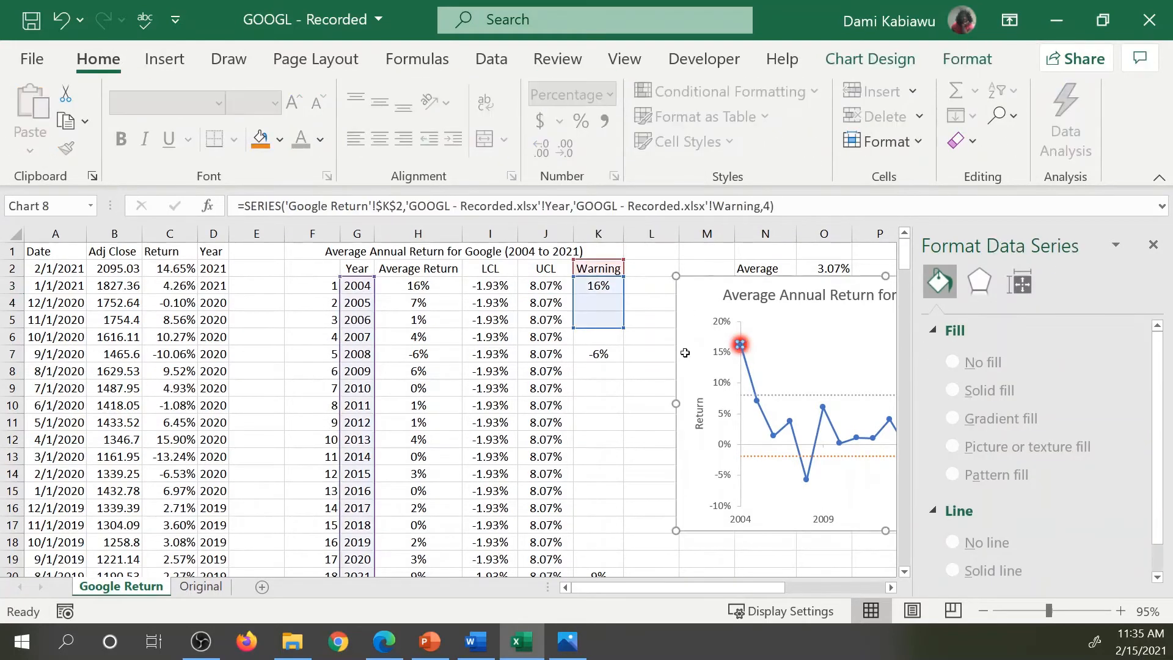
pyautogui.click(522, 291)
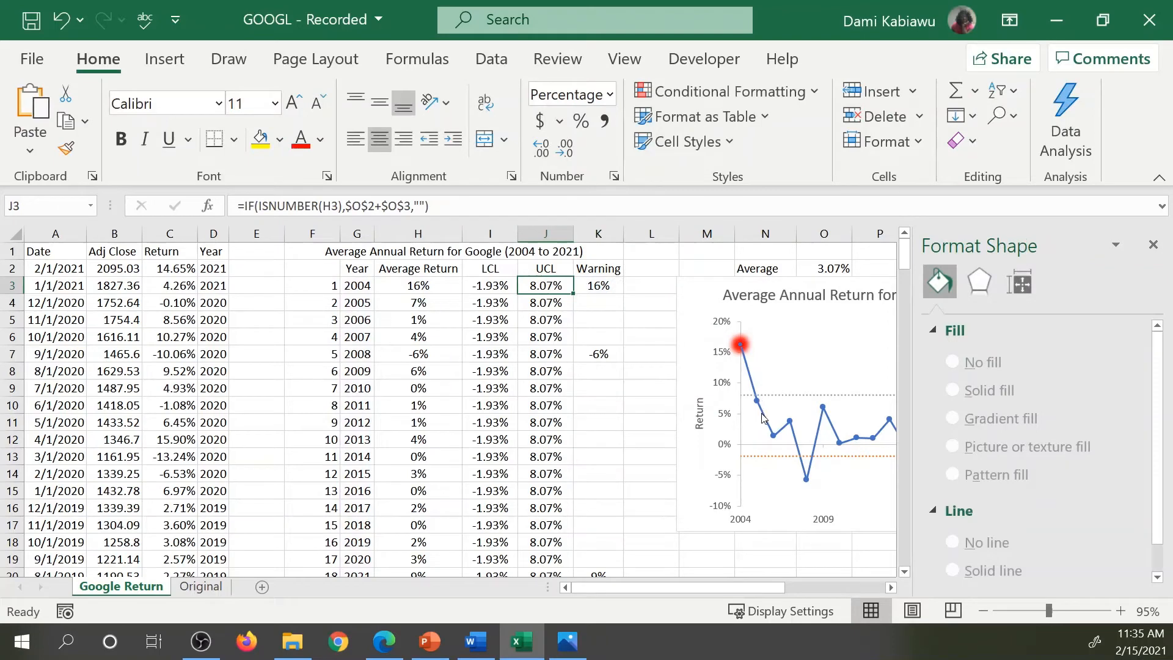
# Step: Compare the Average Return series' highlighted source range with the LCL column of the table
pyautogui.click(764, 417)
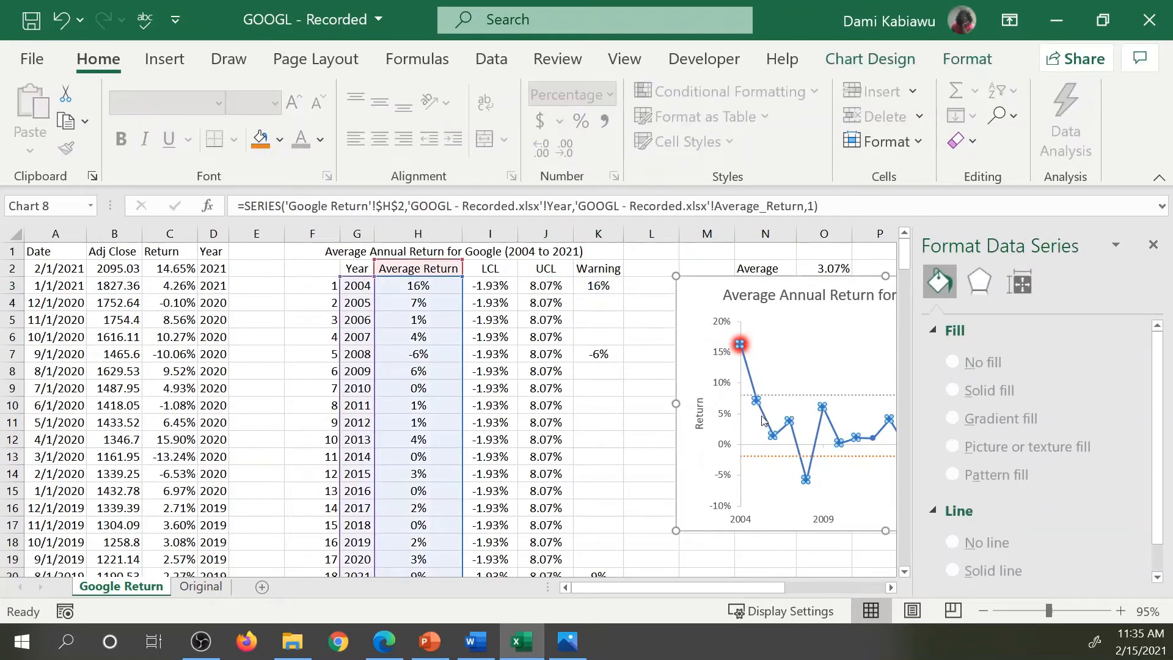
pyautogui.click(492, 336)
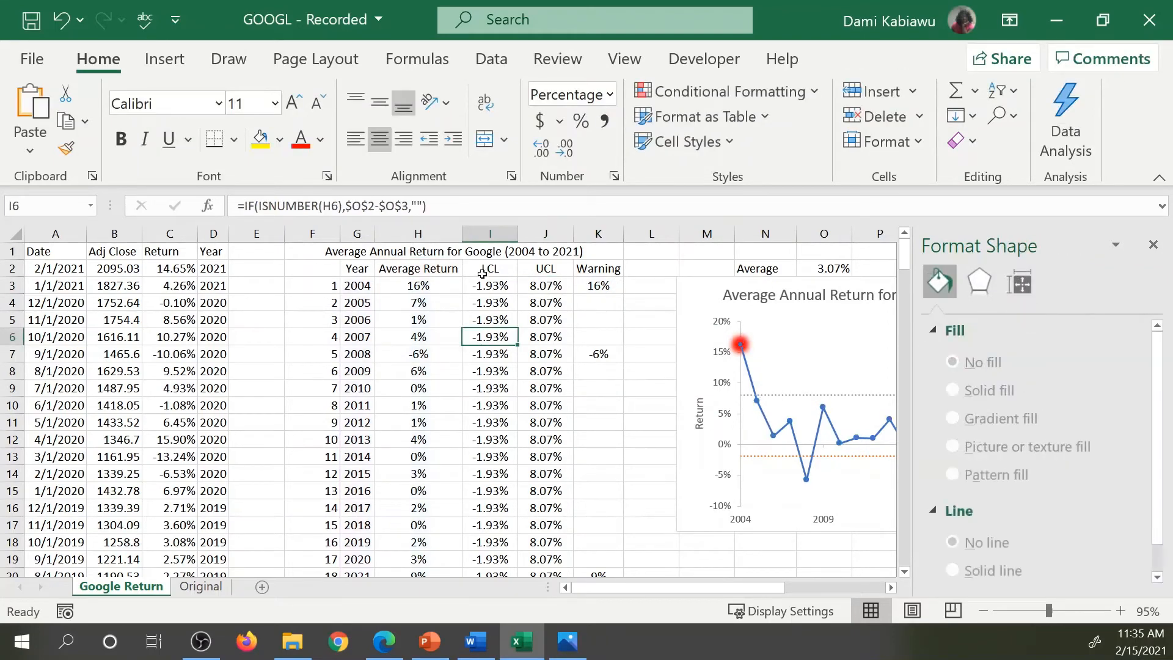
pyautogui.click(488, 254)
pyautogui.click(491, 270)
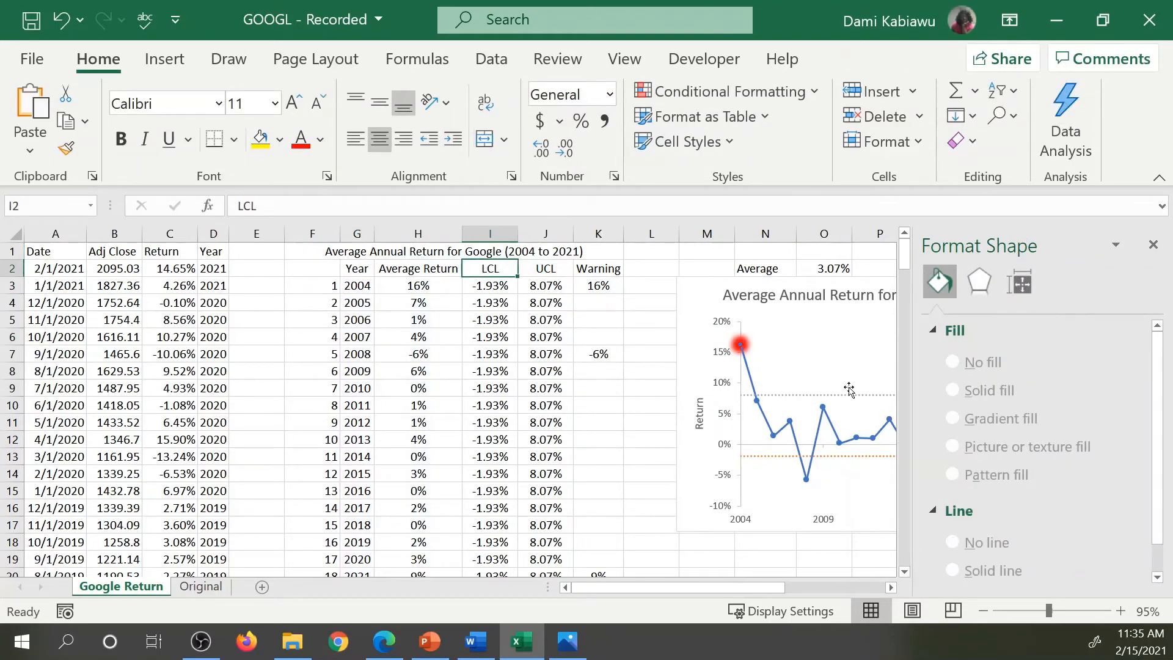
pyautogui.click(768, 426)
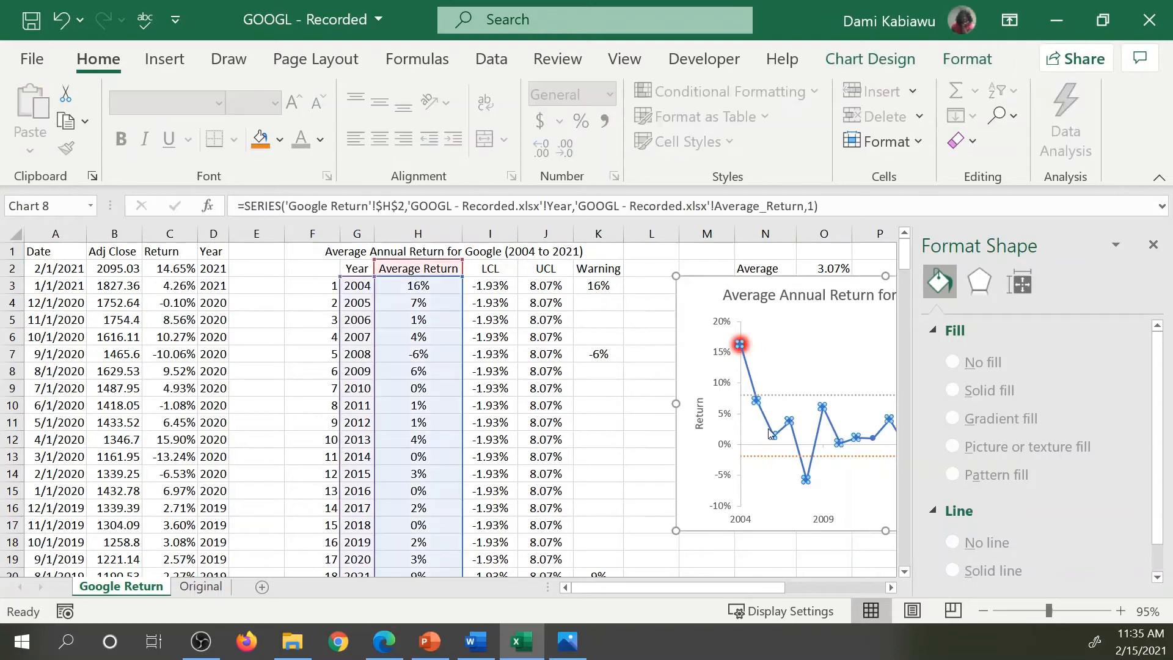
pyautogui.click(500, 269)
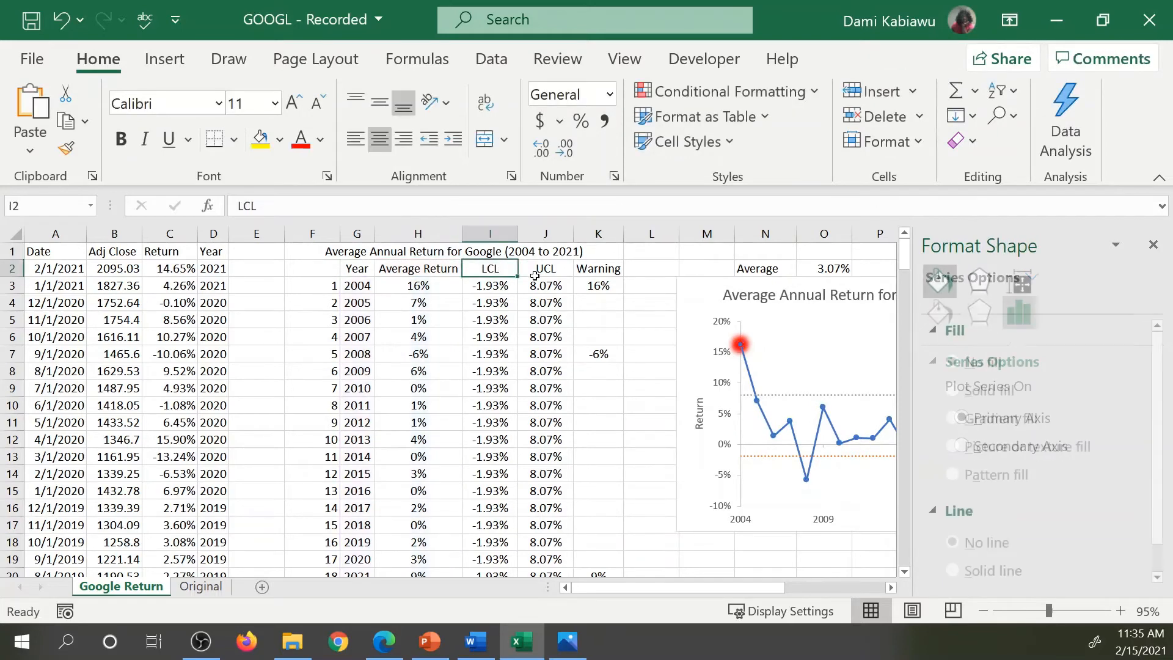
pyautogui.click(773, 431)
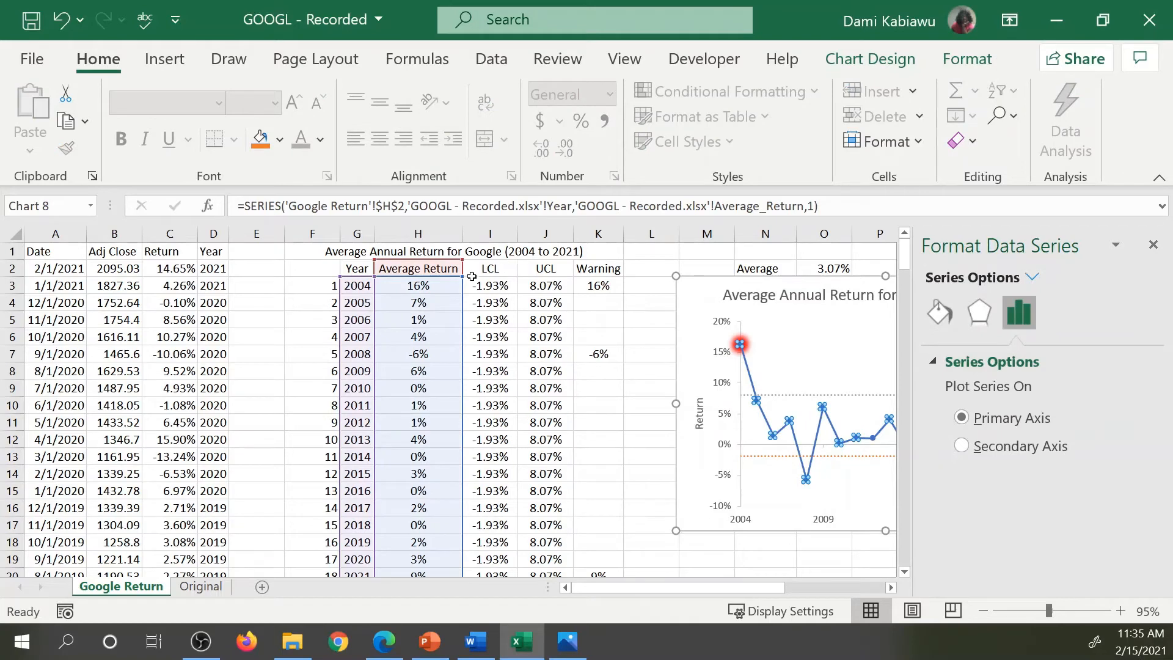
pyautogui.click(498, 274)
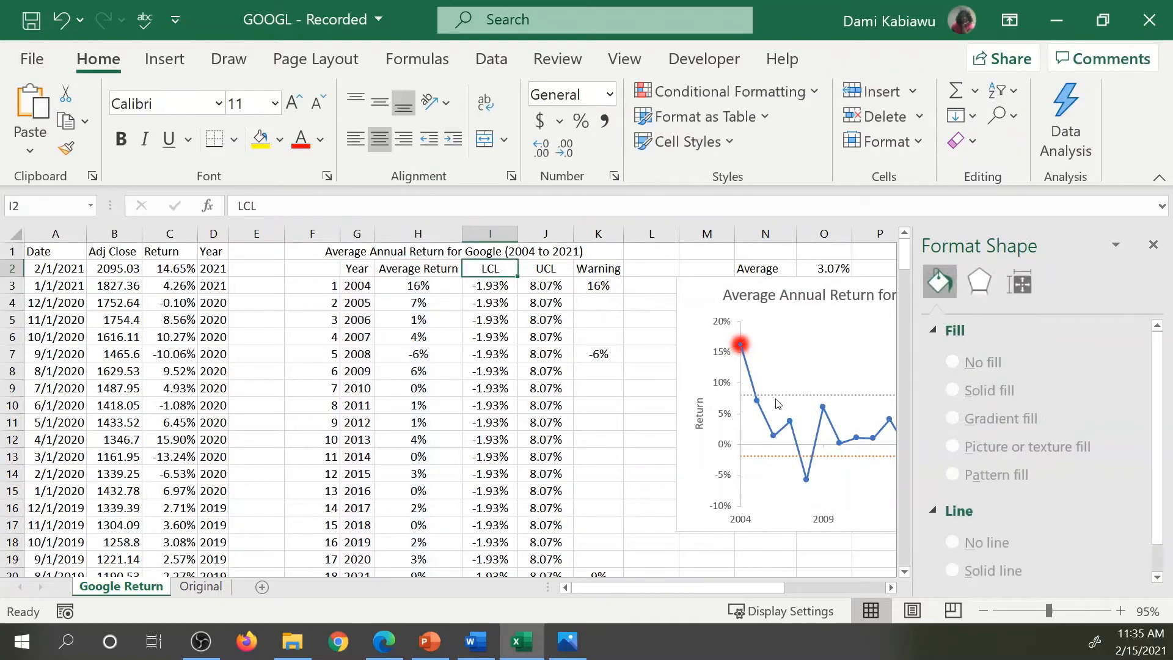
pyautogui.click(764, 421)
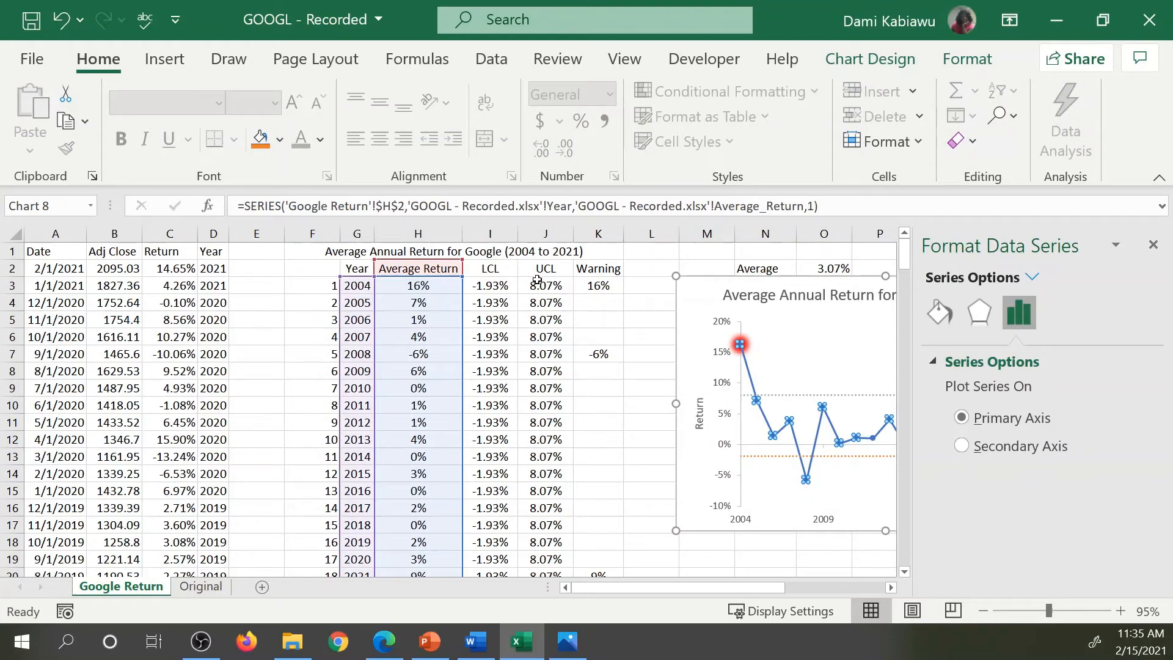
# Step: Check the Warning formula in K4 and review the Warning name's definition in the Name Manager
pyautogui.click(591, 300)
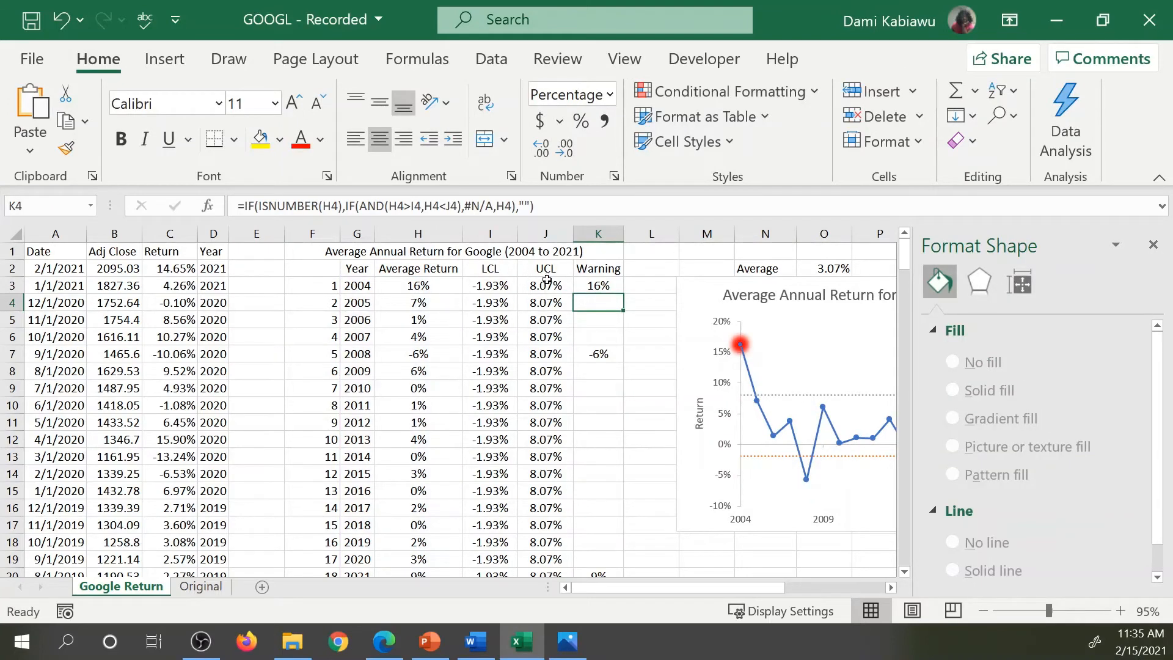
pyautogui.click(578, 263)
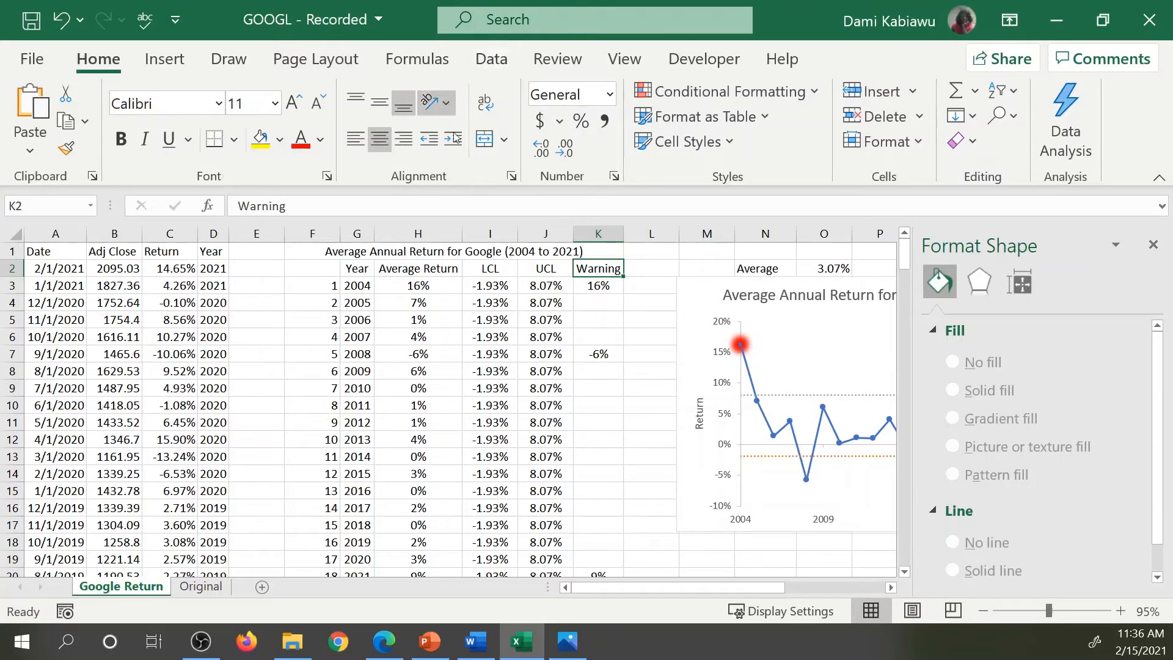
pyautogui.click(556, 59)
pyautogui.click(624, 58)
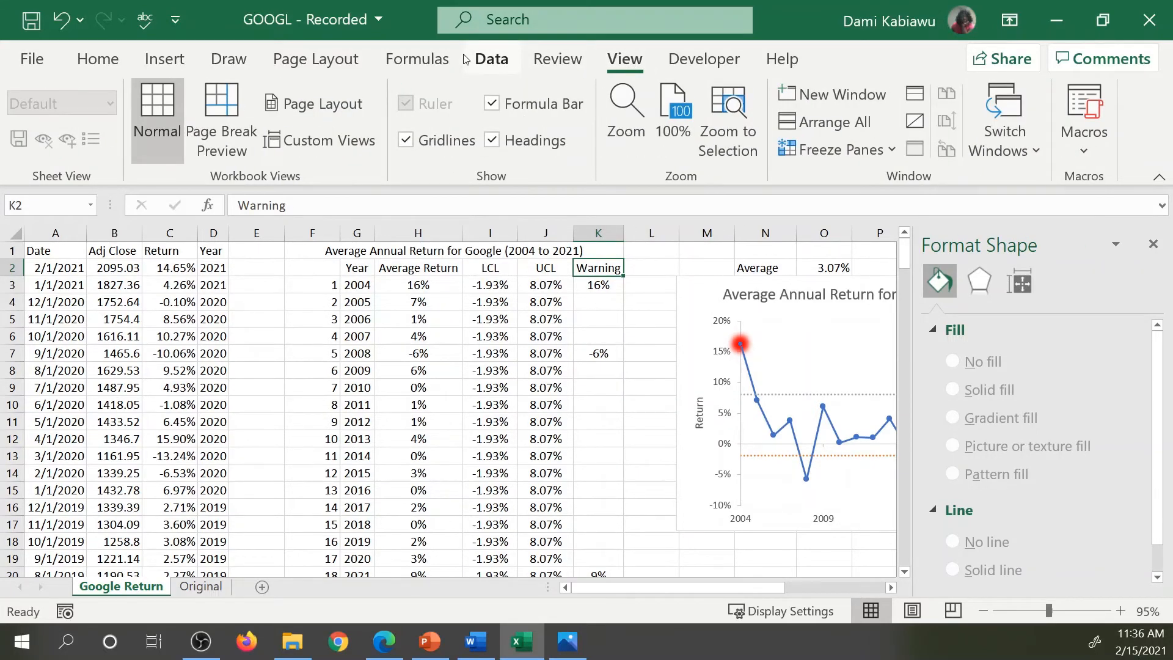
pyautogui.click(418, 58)
pyautogui.click(549, 109)
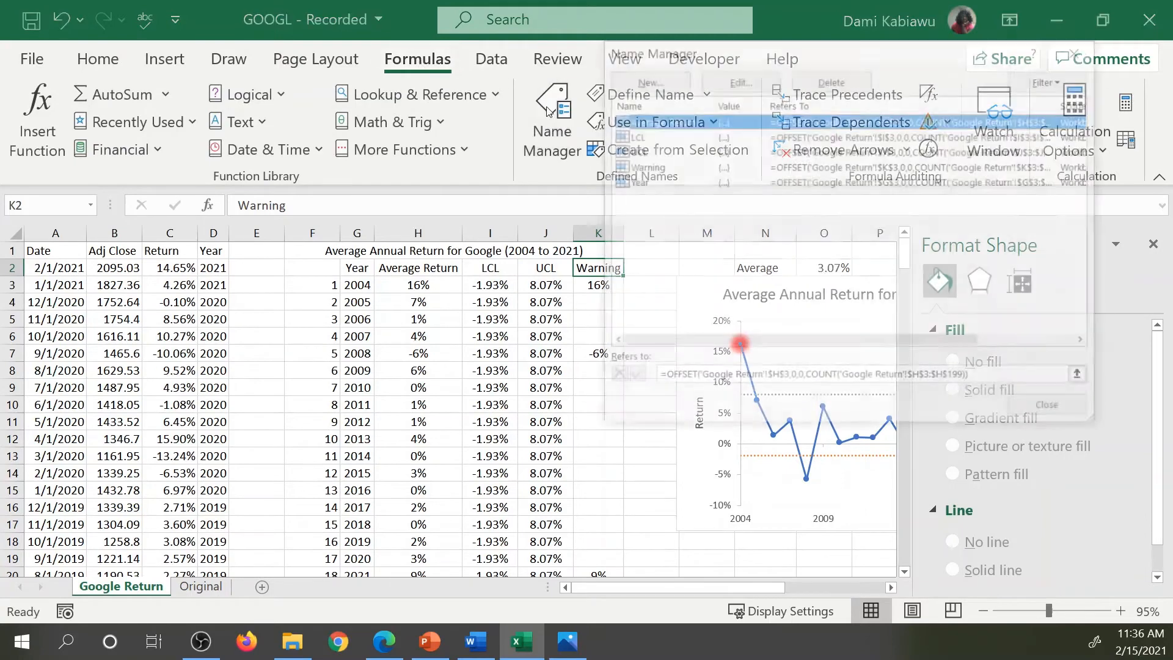
pyautogui.click(645, 167)
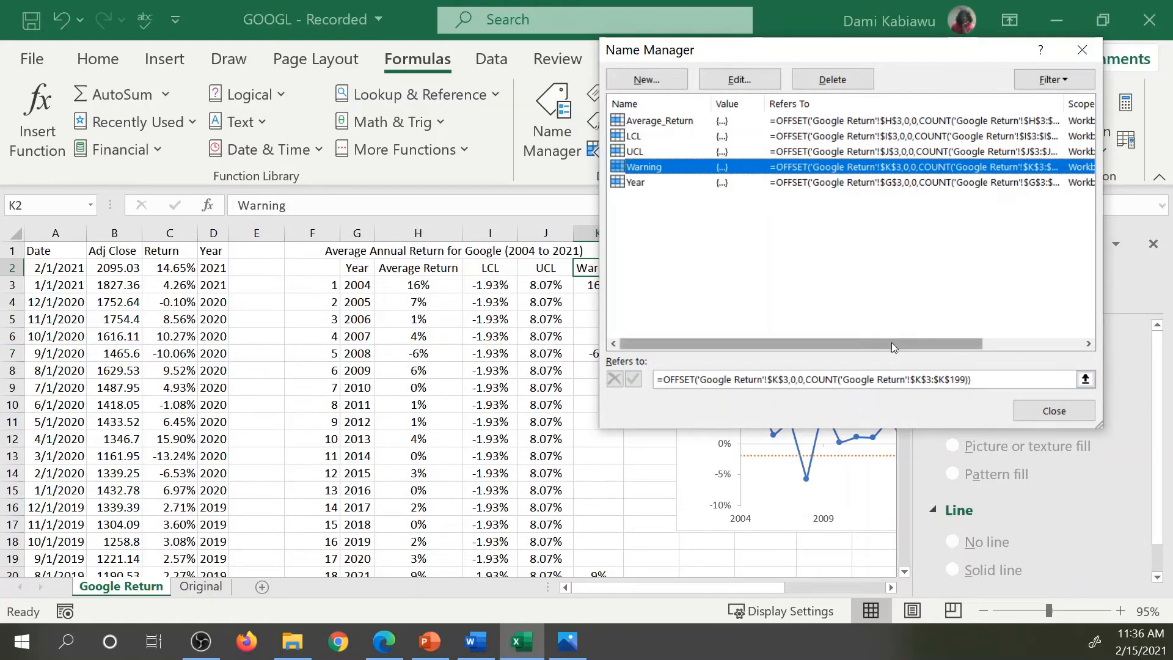
pyautogui.moveTo(889, 343); pyautogui.dragTo(991, 344)
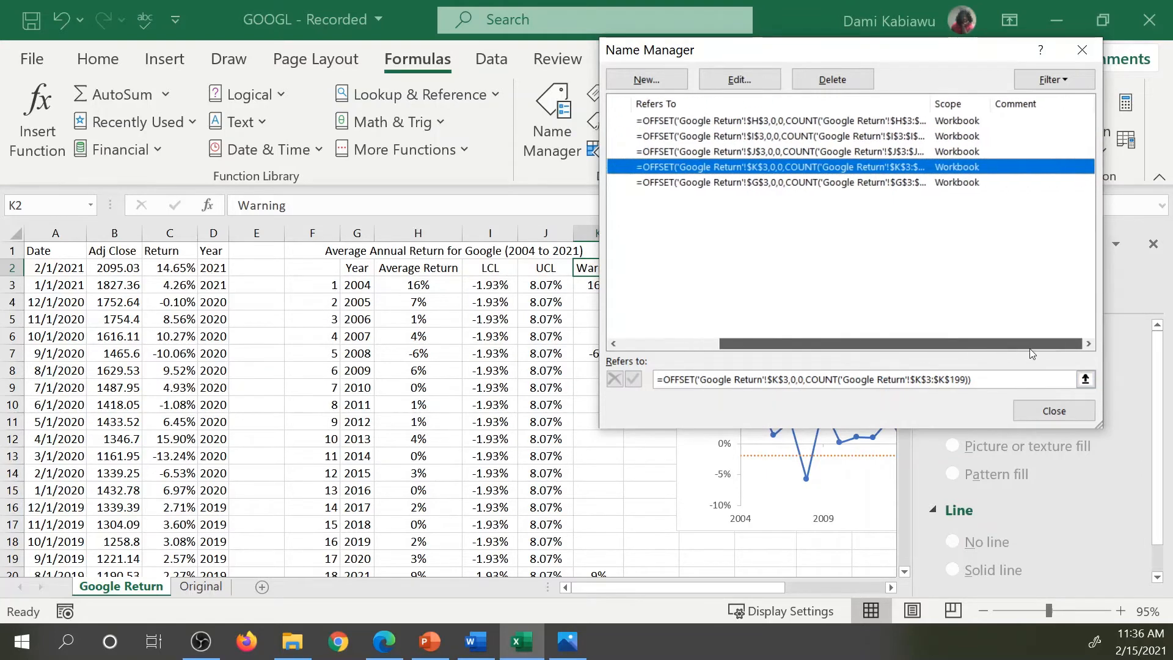
pyautogui.click(1085, 417)
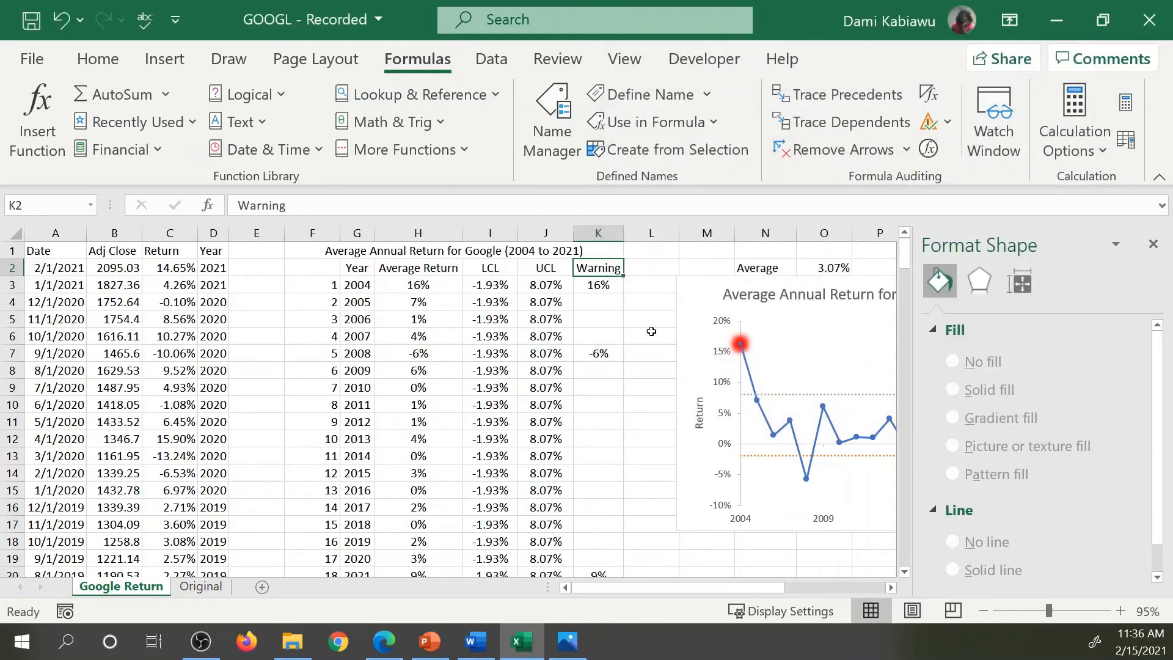
# Step: Select column K and examine the Warning values from the first year through the rows below 2021
pyautogui.click(614, 304)
pyautogui.click(581, 227)
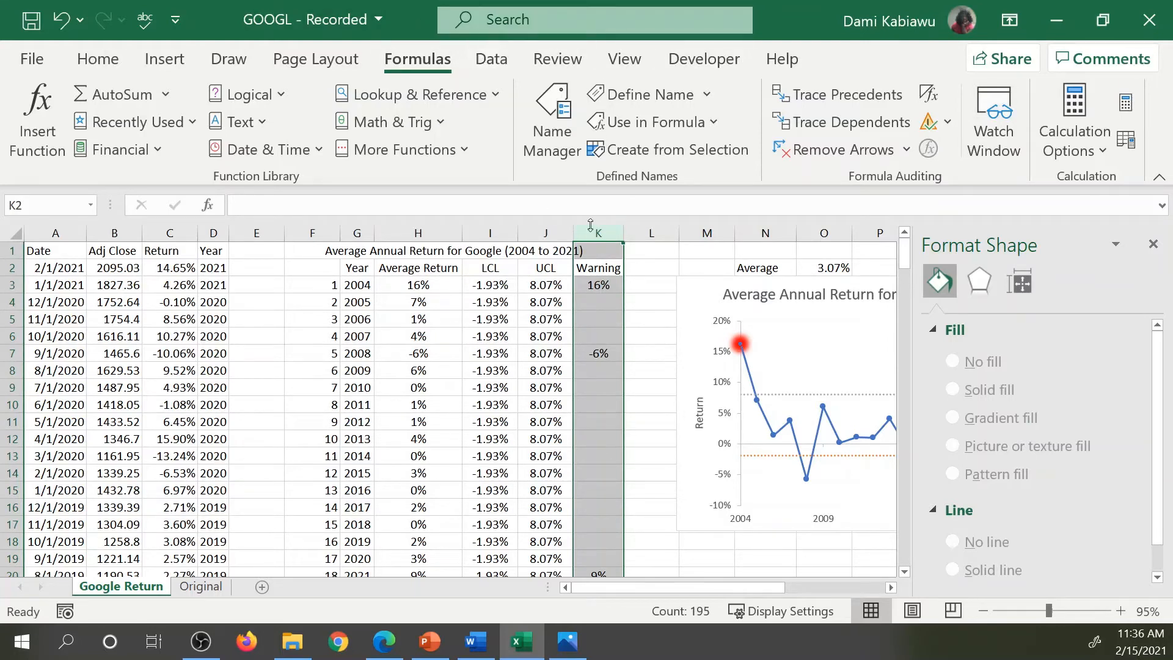
pyautogui.moveTo(688, 588); pyautogui.dragTo(718, 586)
pyautogui.scroll(-2, 523, 358)
pyautogui.scroll(-3, 523, 357)
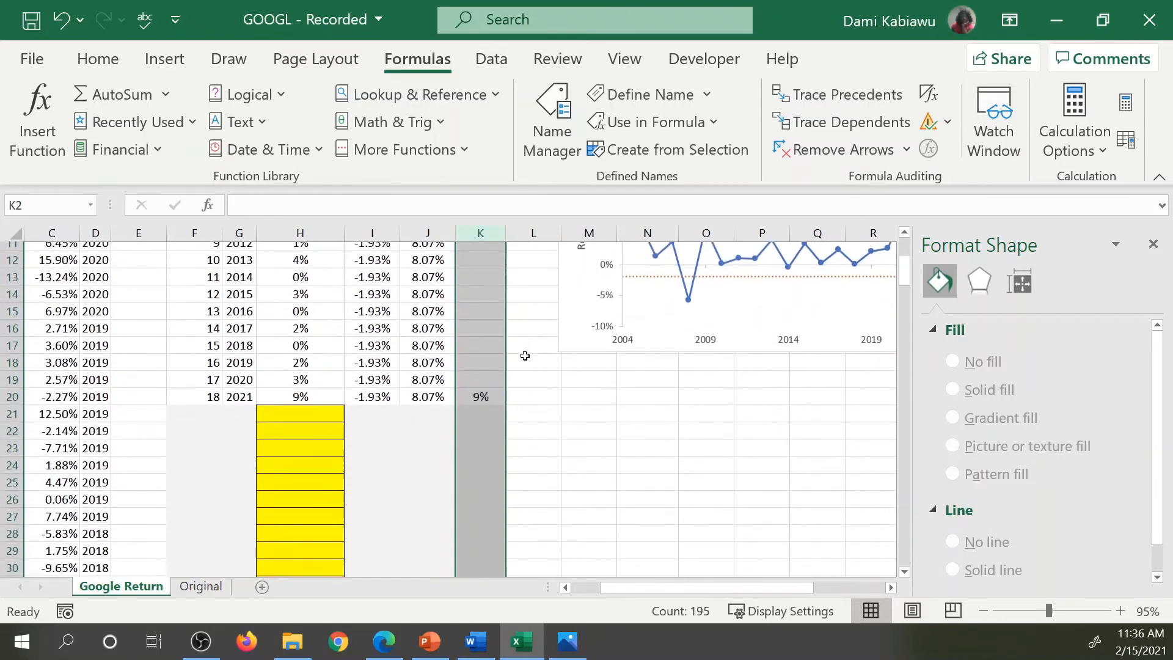
pyautogui.scroll(2, 522, 359)
pyautogui.scroll(2, 521, 359)
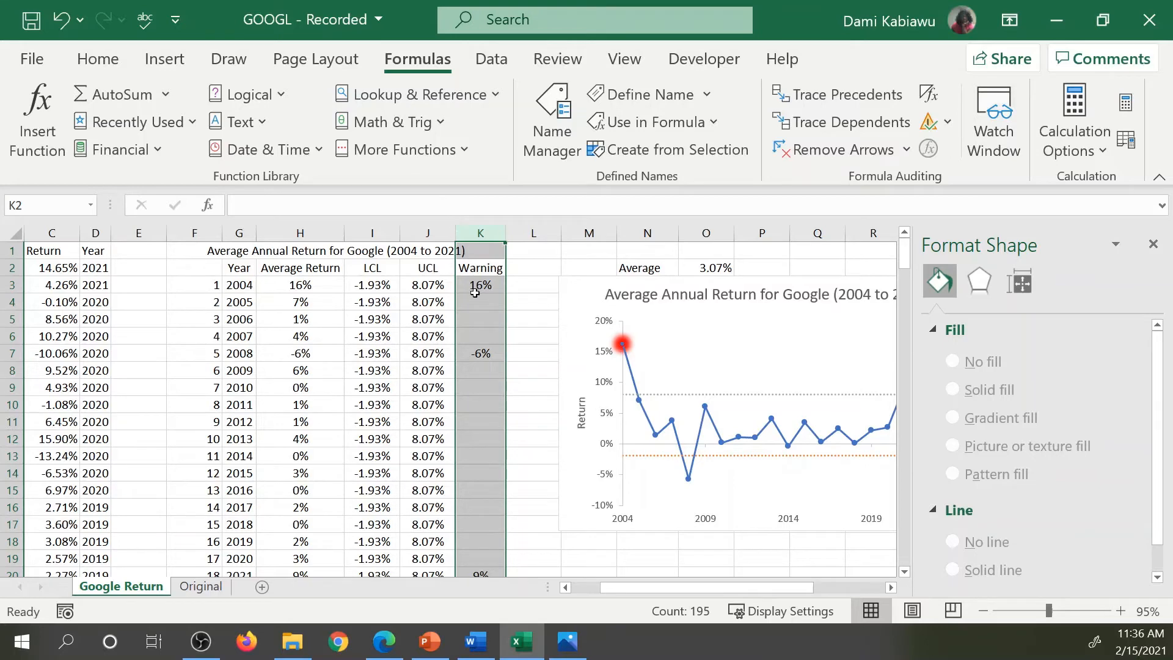
pyautogui.click(101, 58)
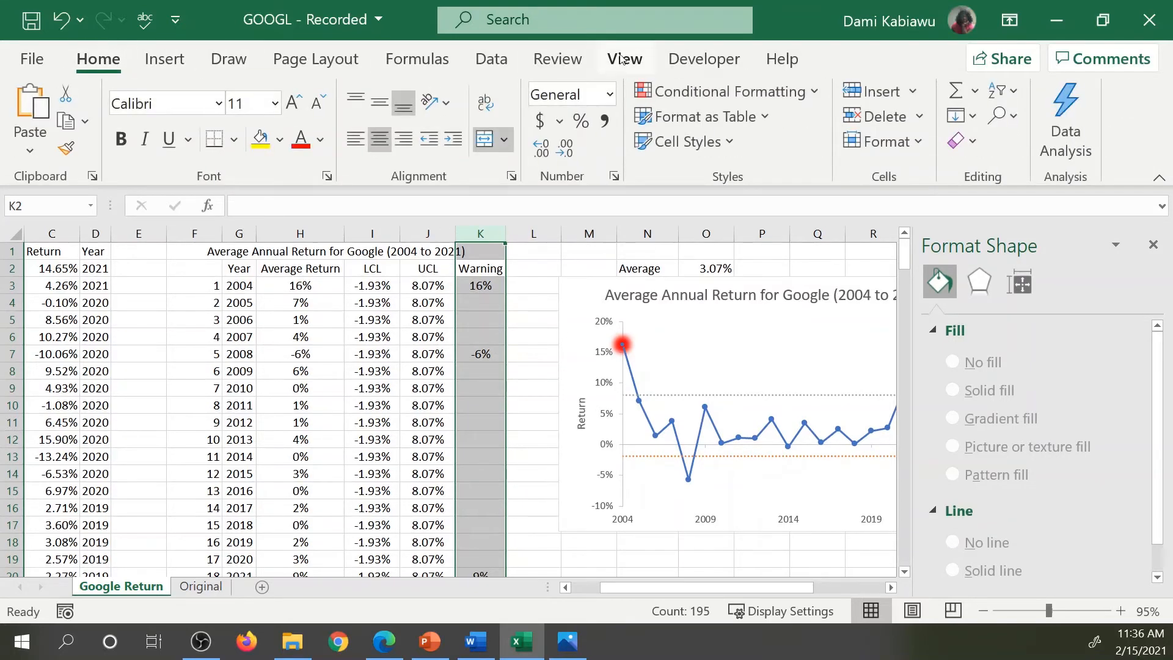
pyautogui.click(426, 60)
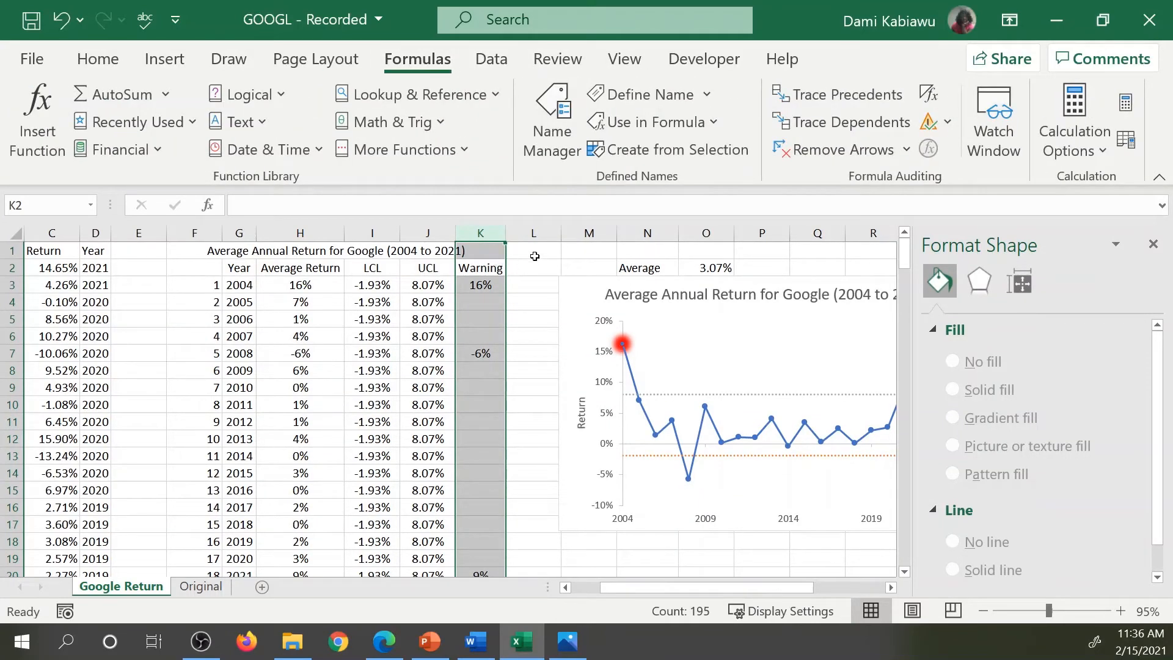
# Step: Enter the test formula =OFFSET(K3,0,0,COUNTA(K3:K200)) in L2 and accept the closing-parenthesis correction
pyautogui.click(530, 269)
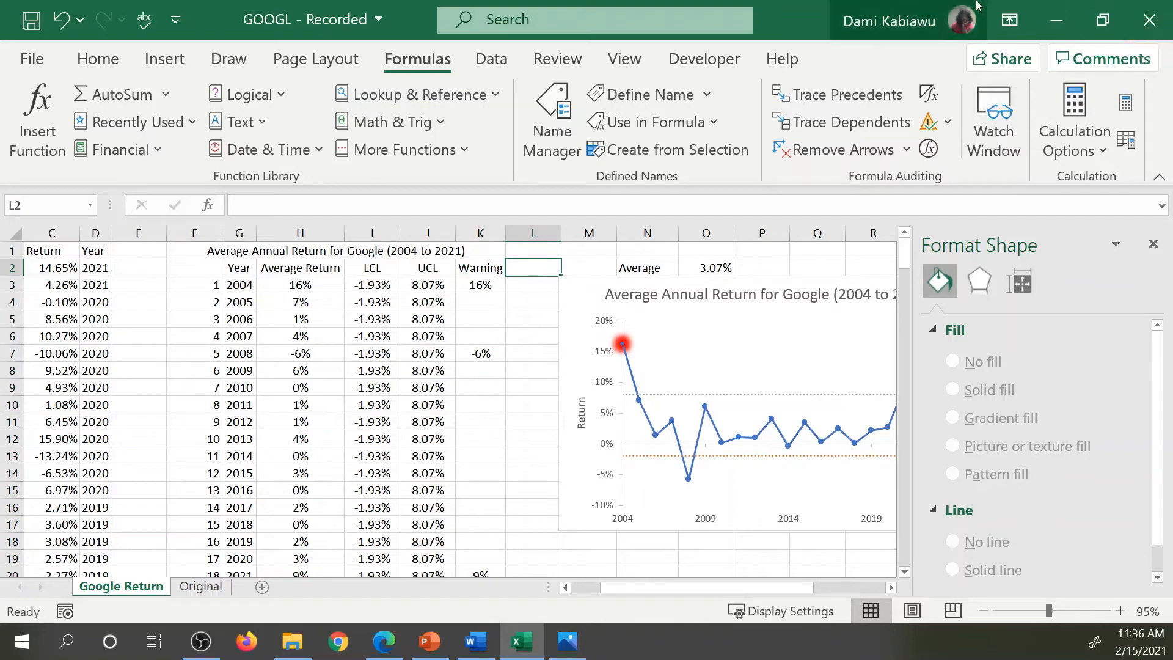
pyautogui.write('=of')
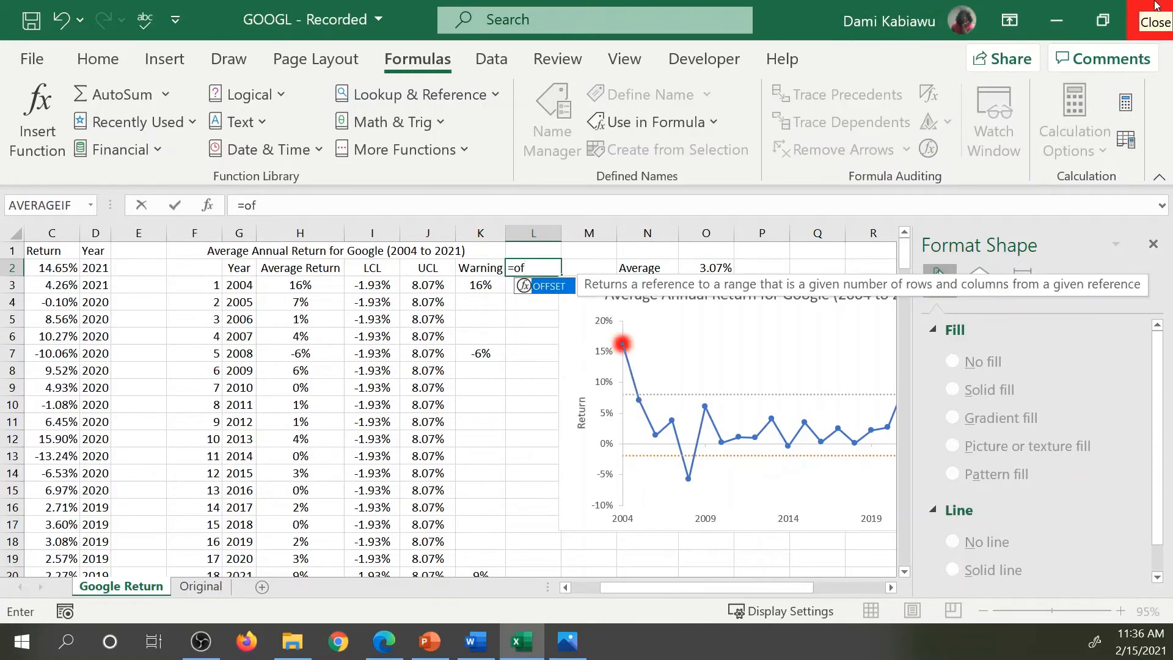
pyautogui.write('fset(')
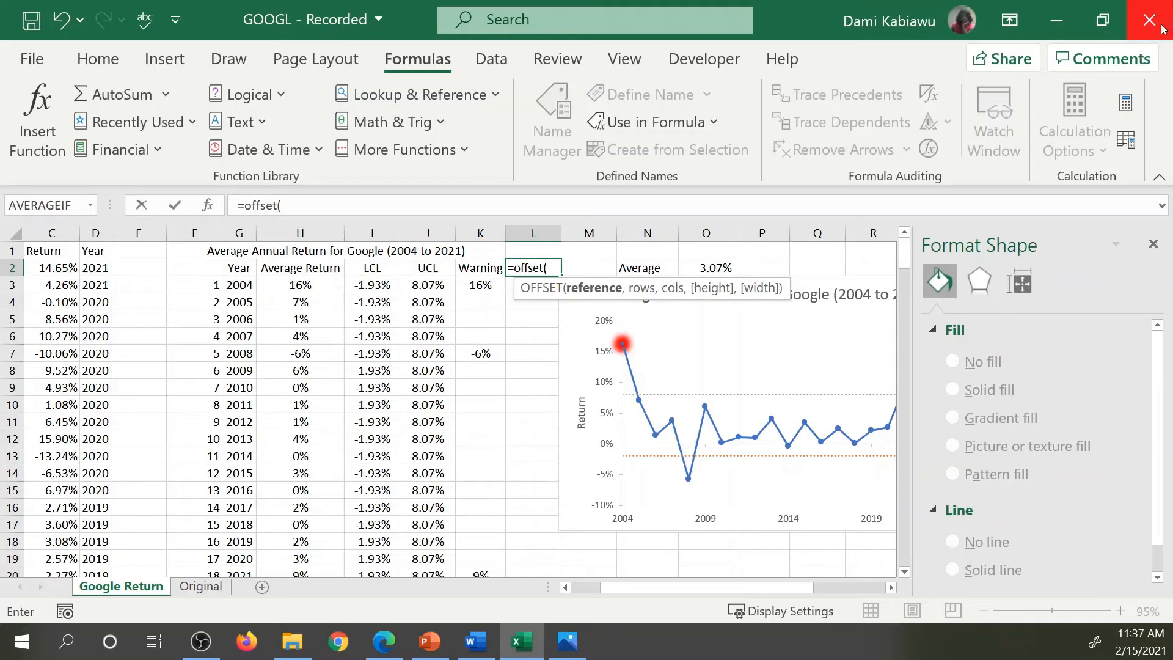
pyautogui.click(478, 284)
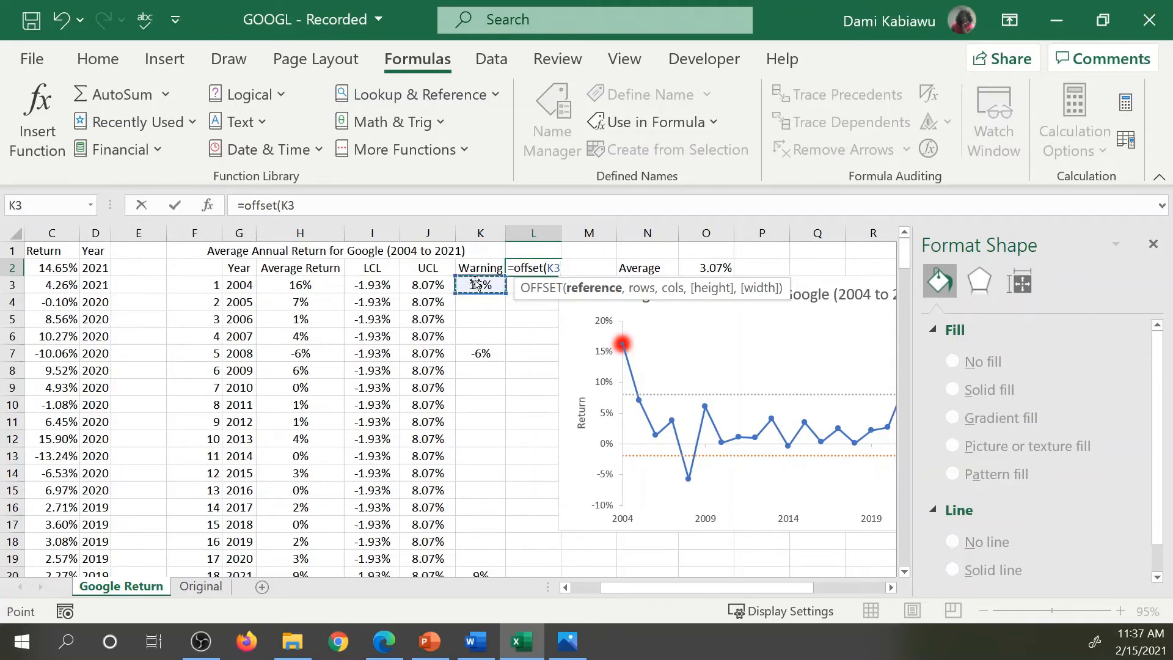
pyautogui.write(',')
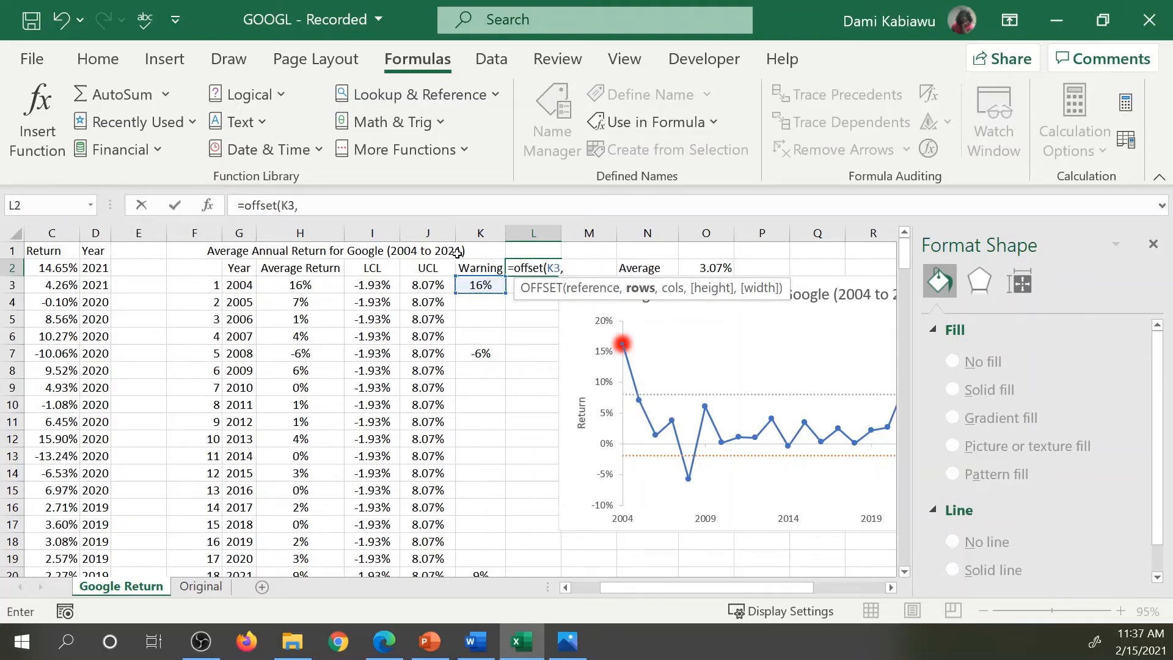
pyautogui.write('0,0,')
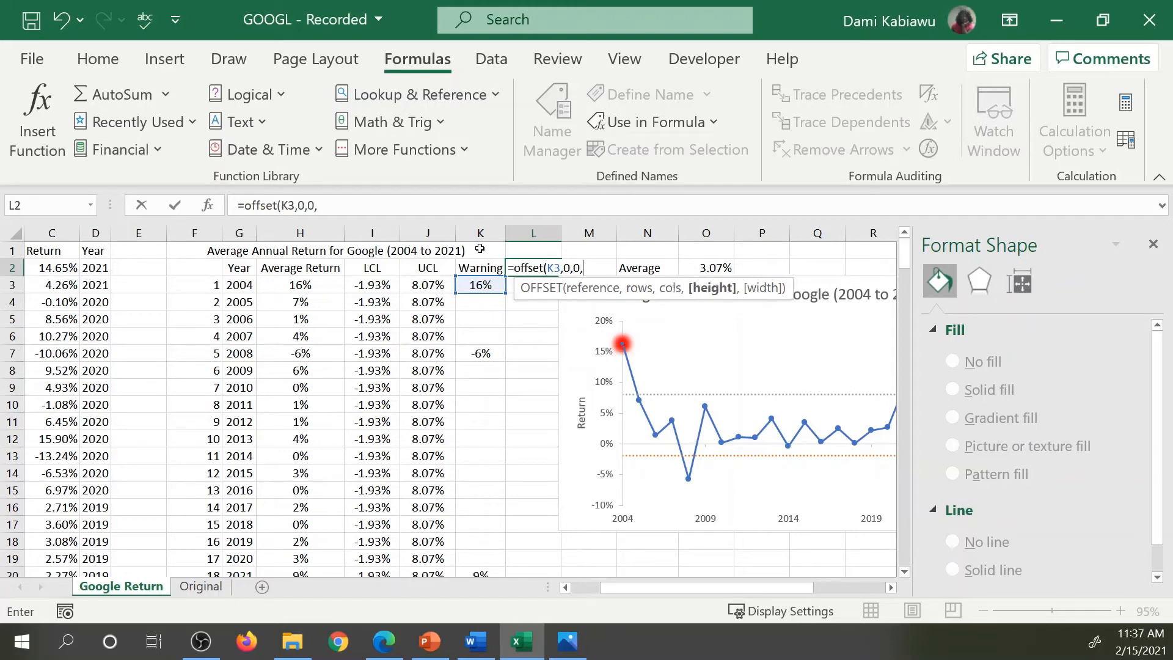
pyautogui.write('co')
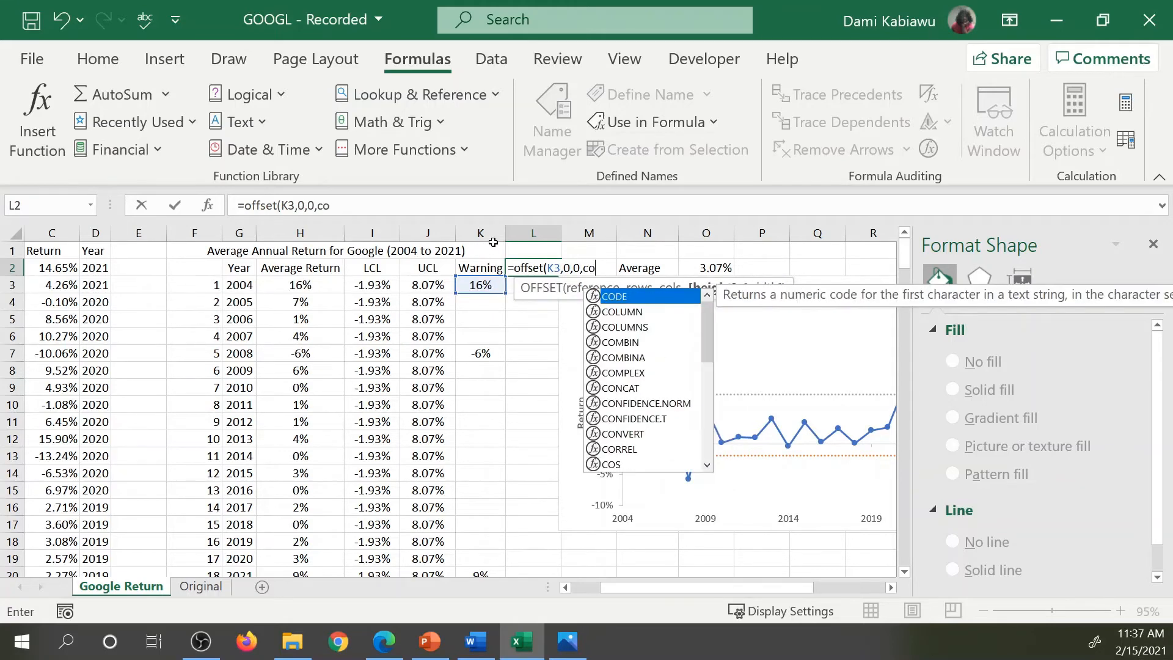
pyautogui.write('unta(')
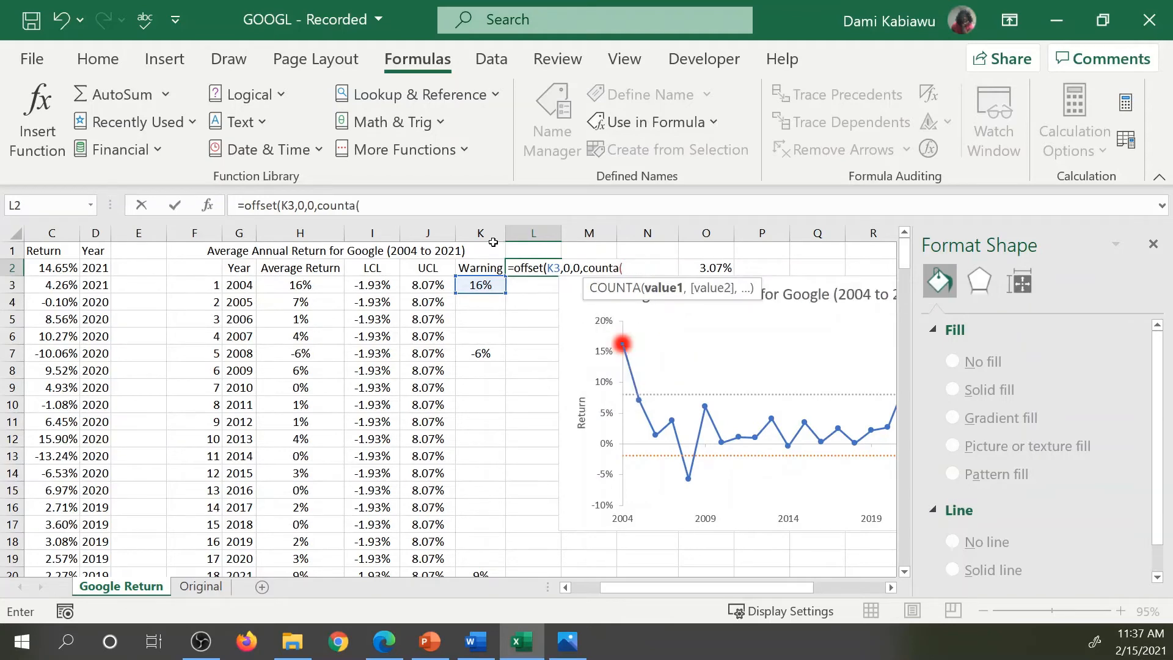
pyautogui.write('k')
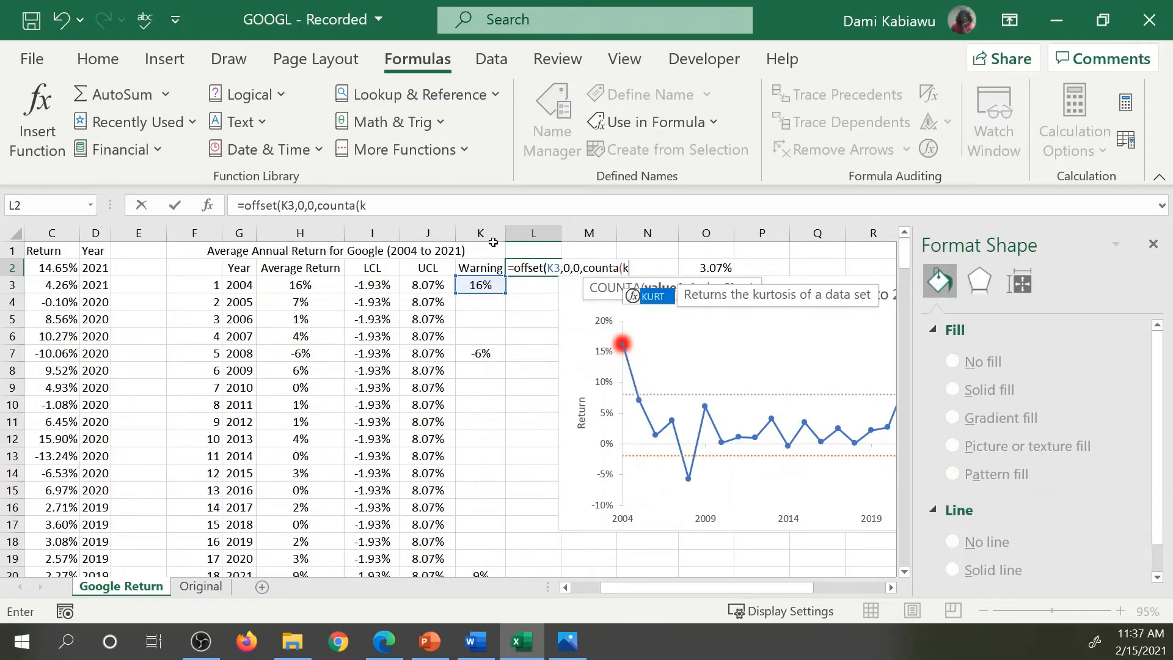
pyautogui.write('3:')
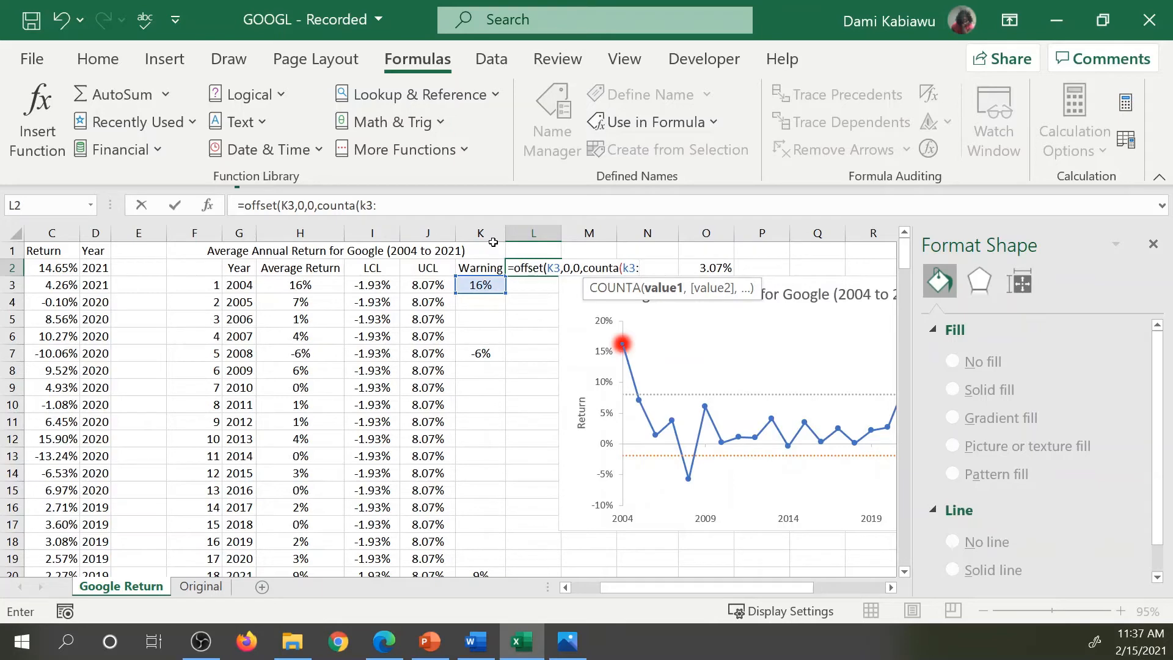
pyautogui.write('k200)')
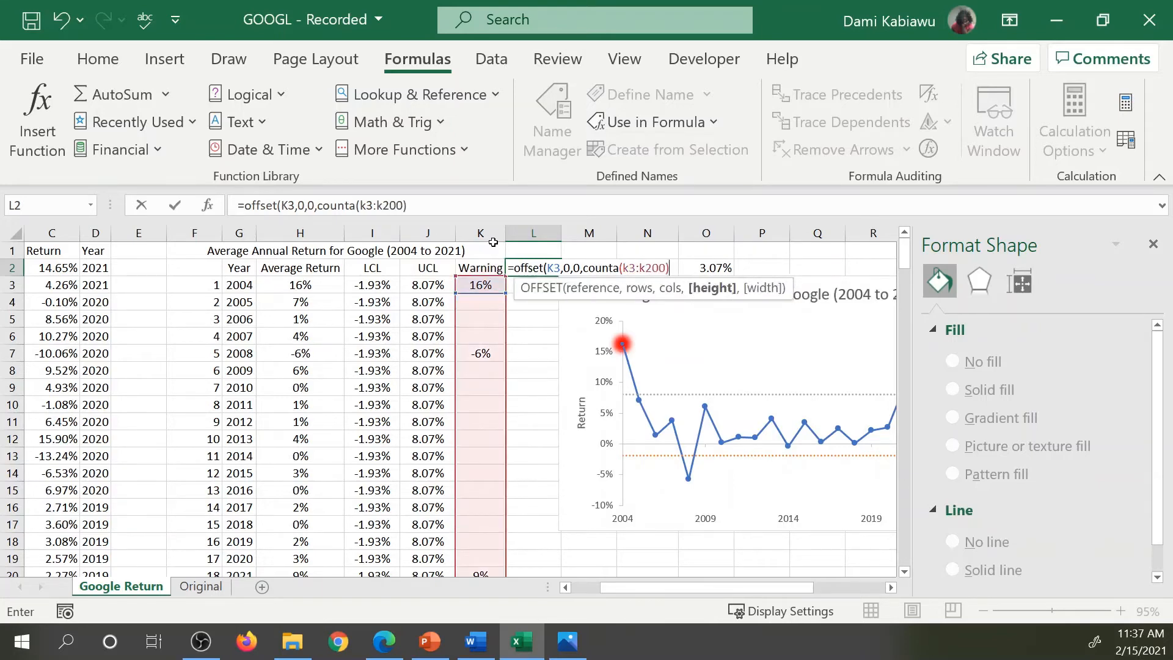
pyautogui.press('Return')
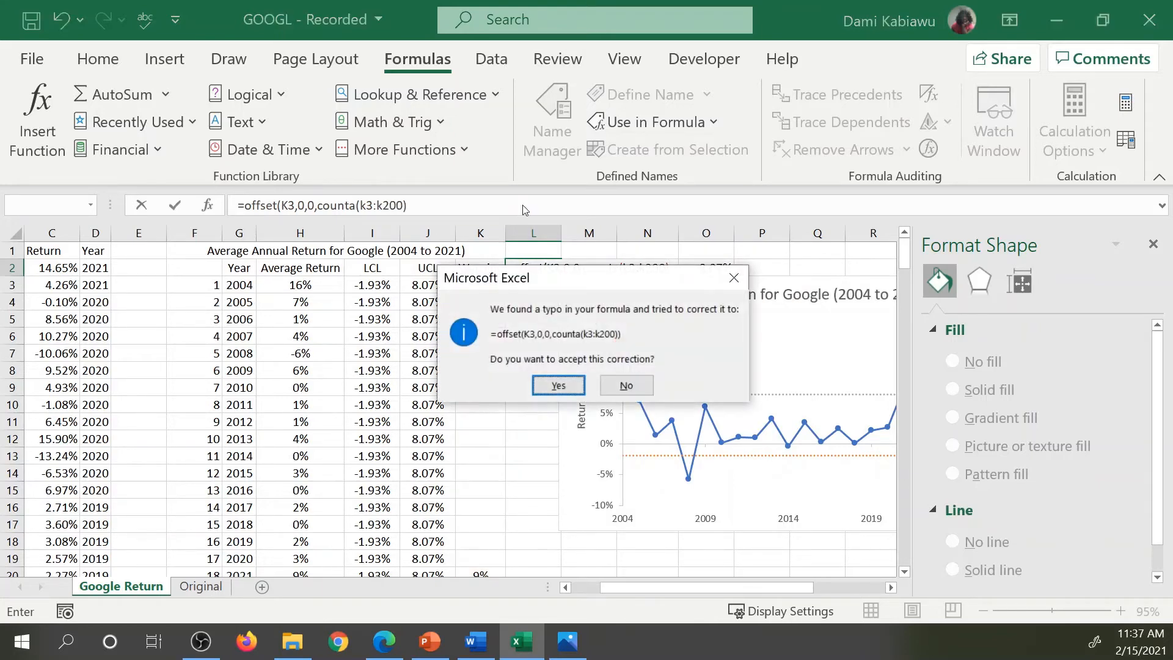
pyautogui.click(559, 386)
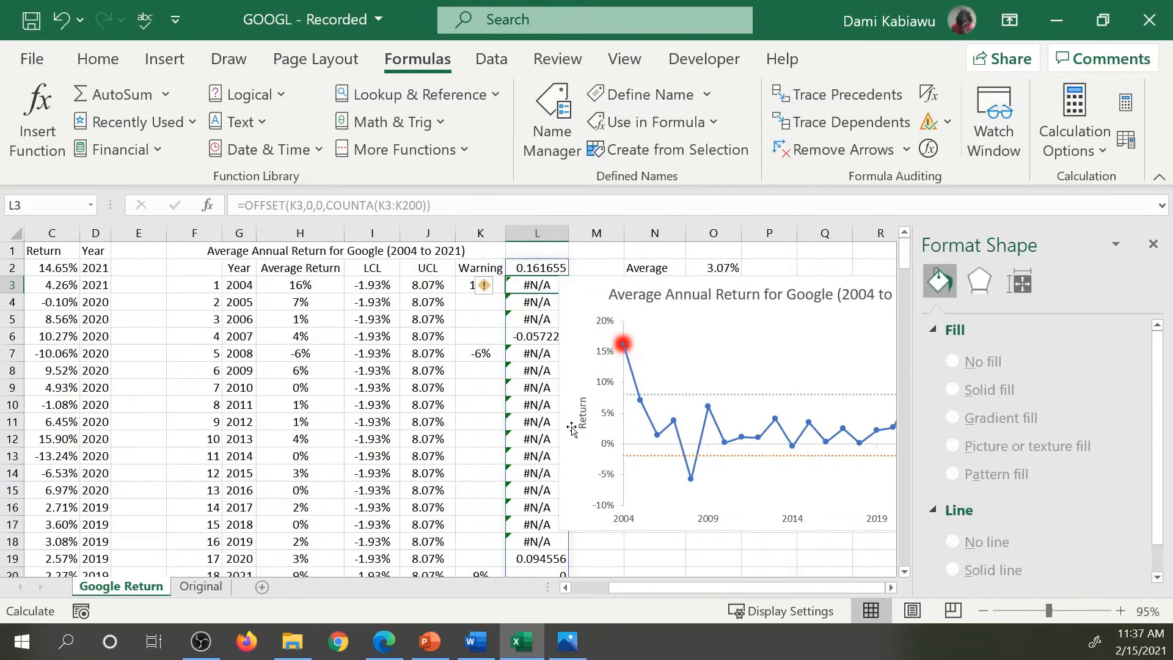
# Step: Examine the spilled values in column L, comparing the cells around rows 20 to 25 with the empty rows beneath 2021
pyautogui.scroll(-2, 563, 457)
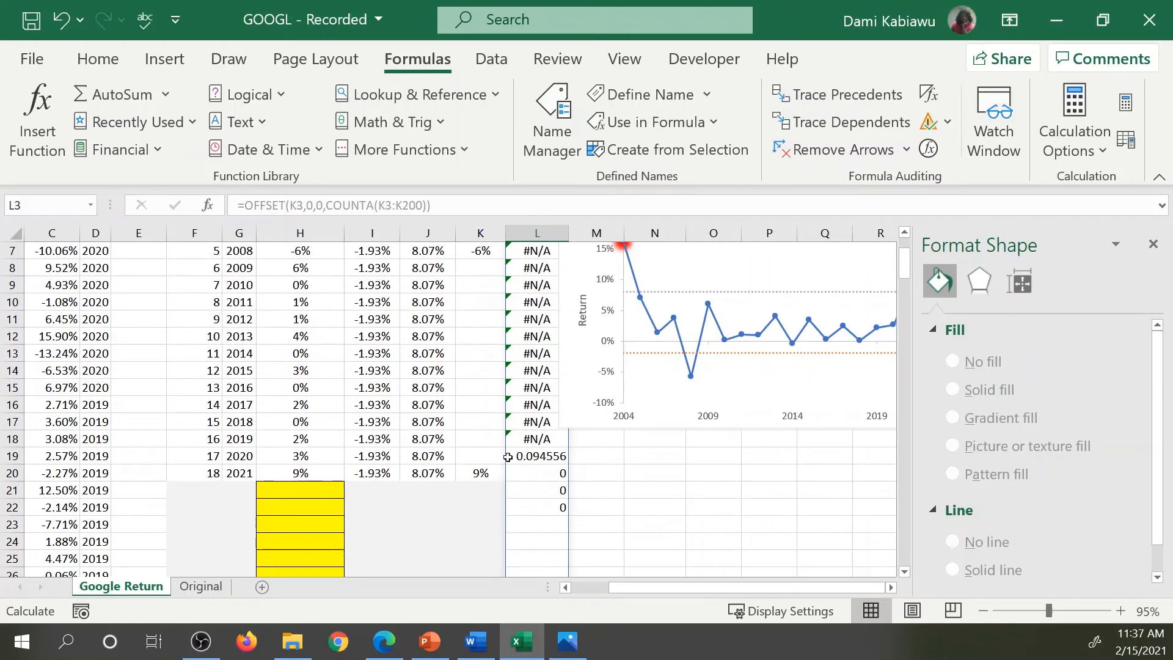
pyautogui.click(548, 467)
pyautogui.click(550, 491)
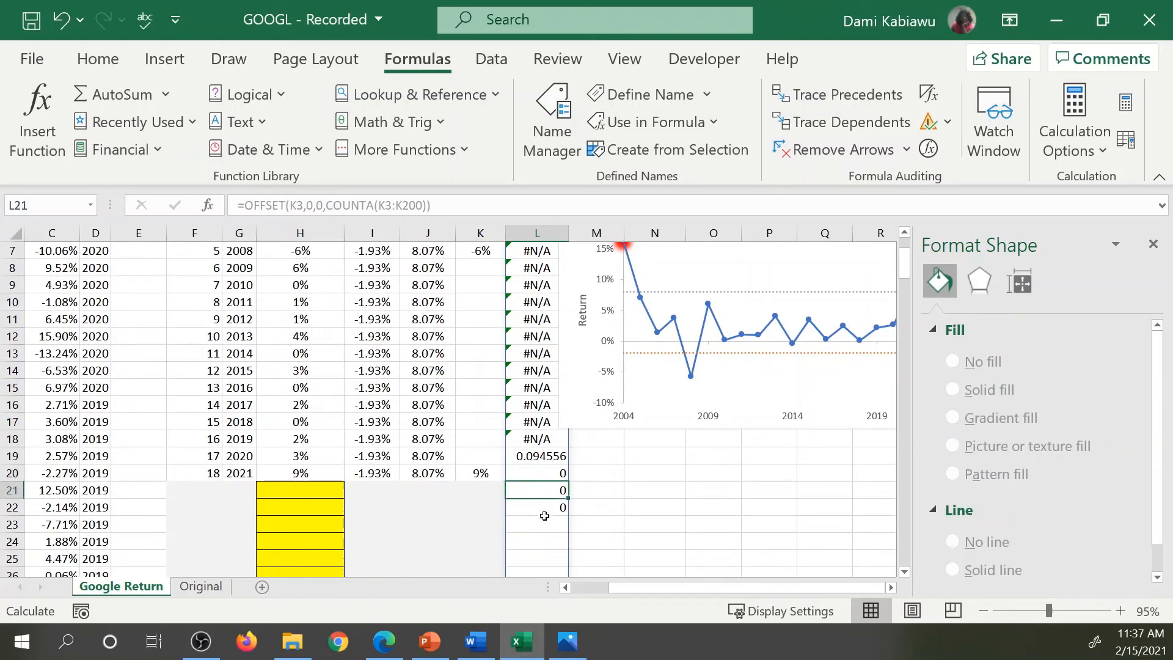
pyautogui.click(544, 506)
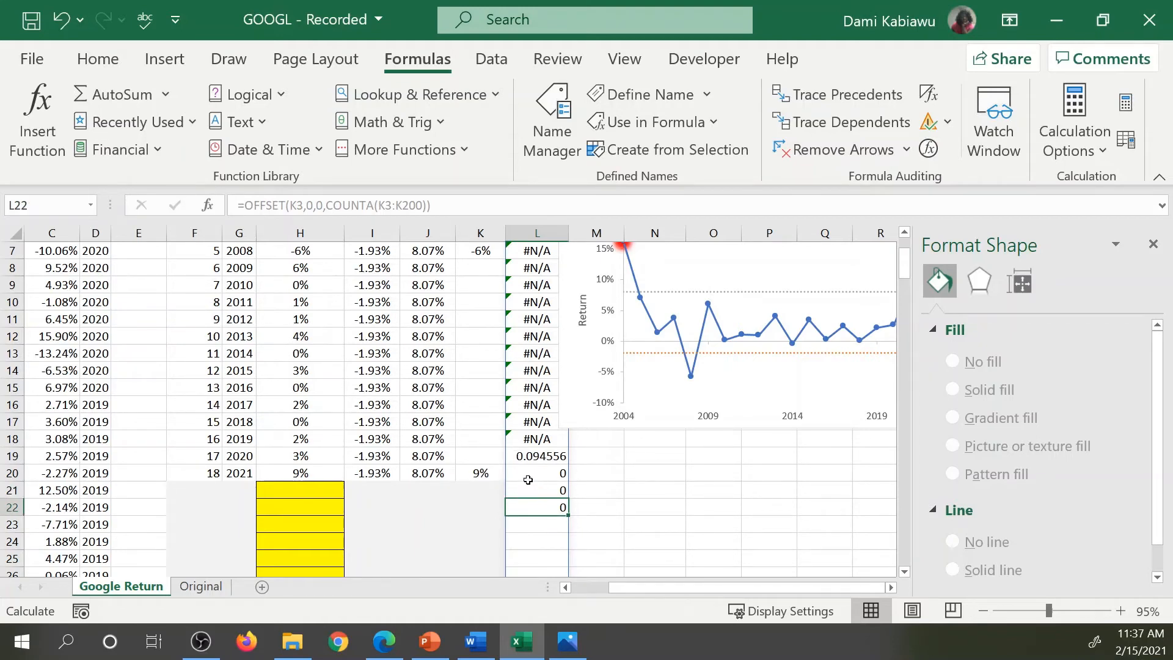
pyautogui.scroll(2, 526, 475)
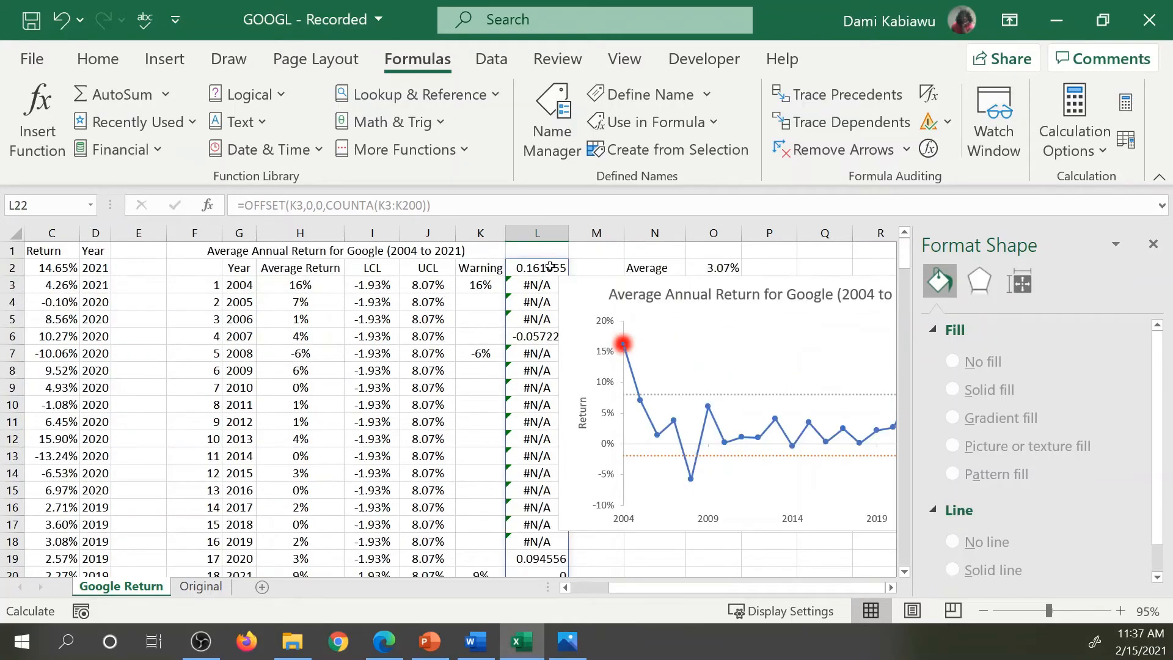
pyautogui.scroll(-3, 536, 416)
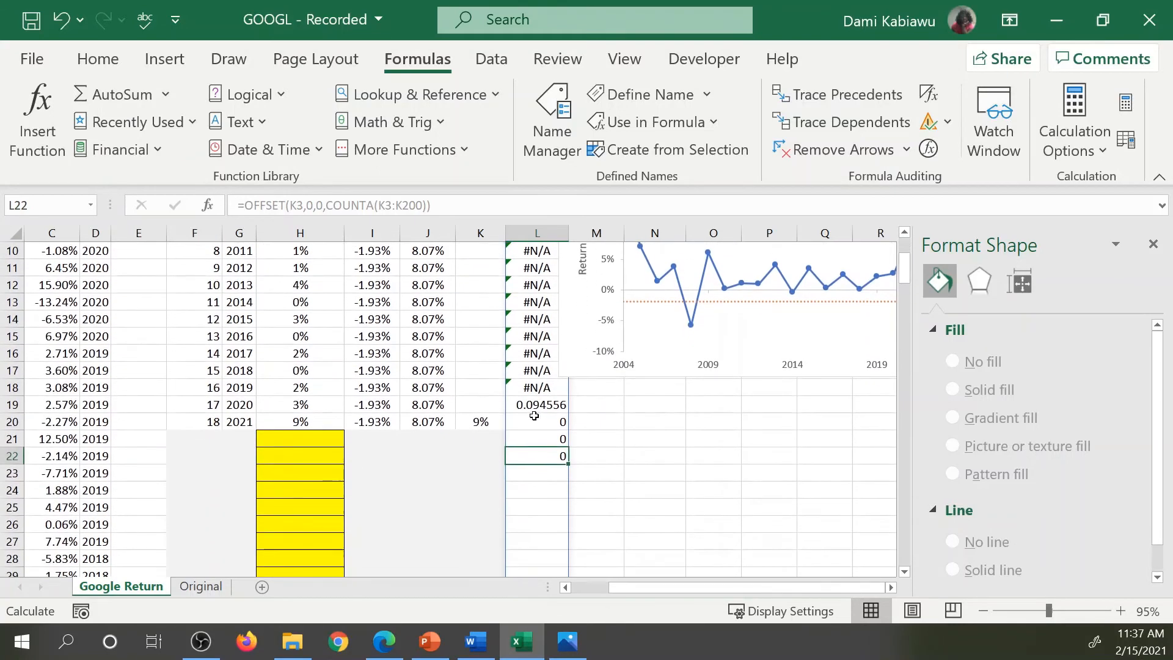
pyautogui.moveTo(305, 443); pyautogui.dragTo(312, 471)
pyautogui.click(543, 476)
pyautogui.click(542, 505)
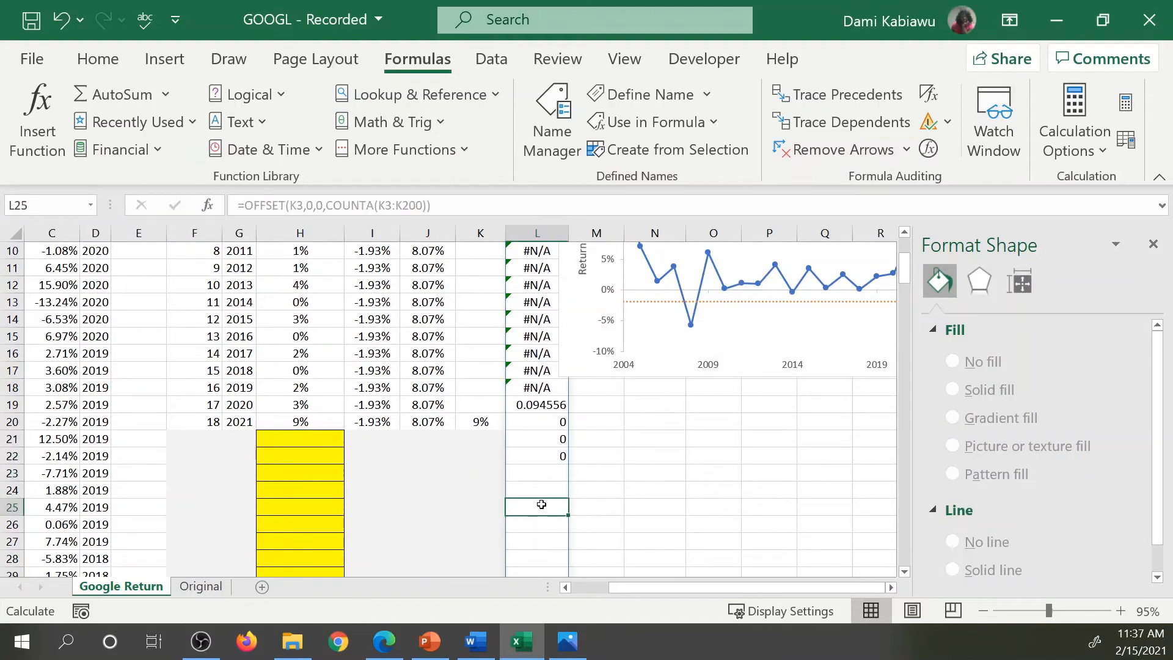
pyautogui.click(538, 458)
pyautogui.moveTo(550, 459); pyautogui.dragTo(546, 428)
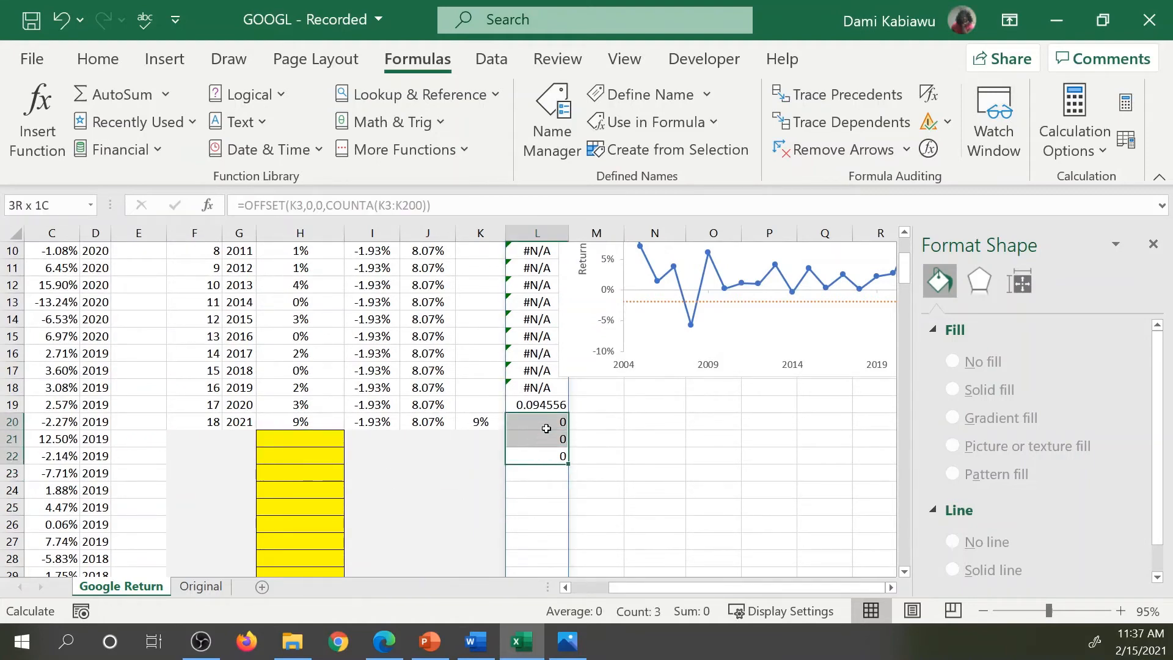
pyautogui.scroll(2, 583, 466)
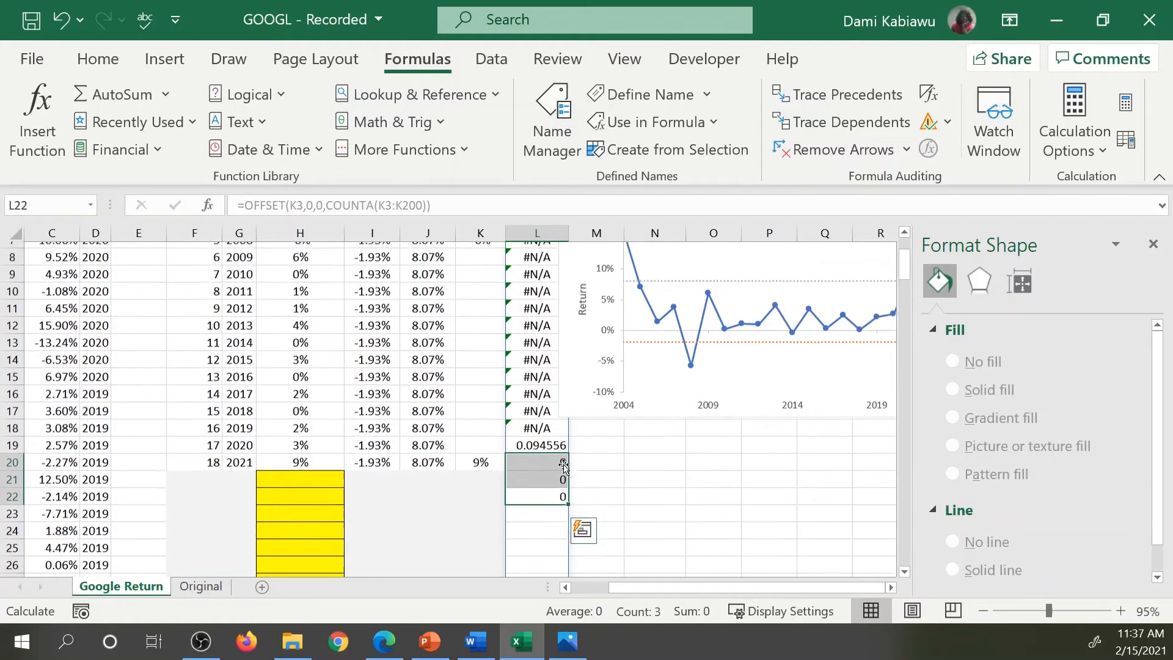
pyautogui.scroll(1, 550, 472)
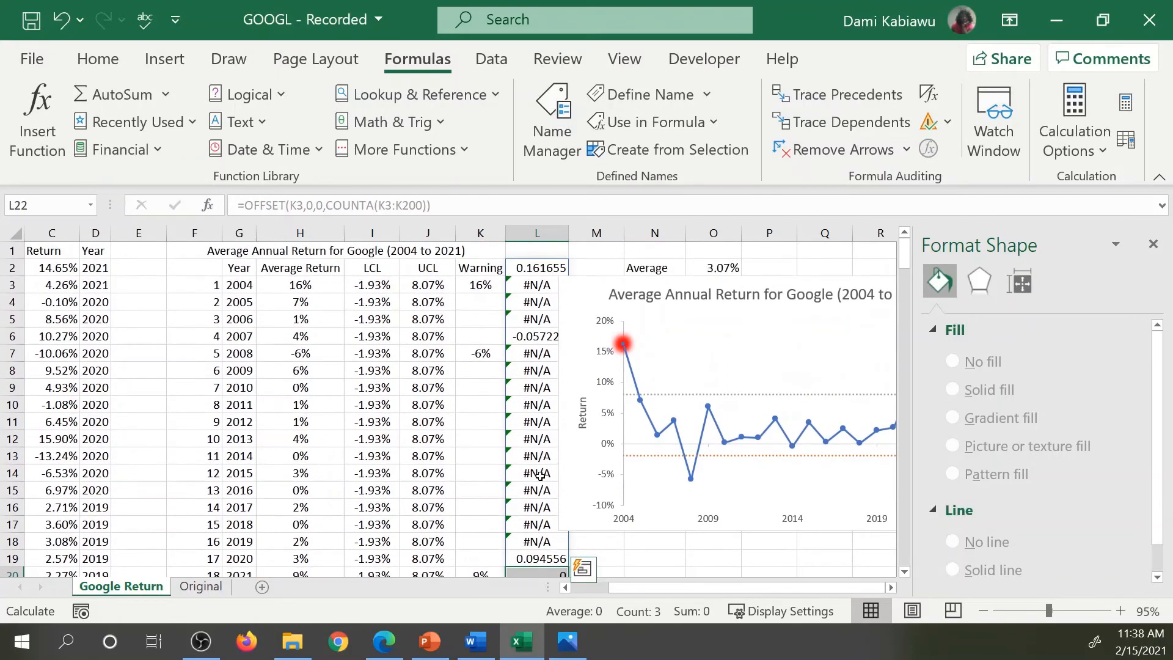
pyautogui.scroll(-1, 540, 474)
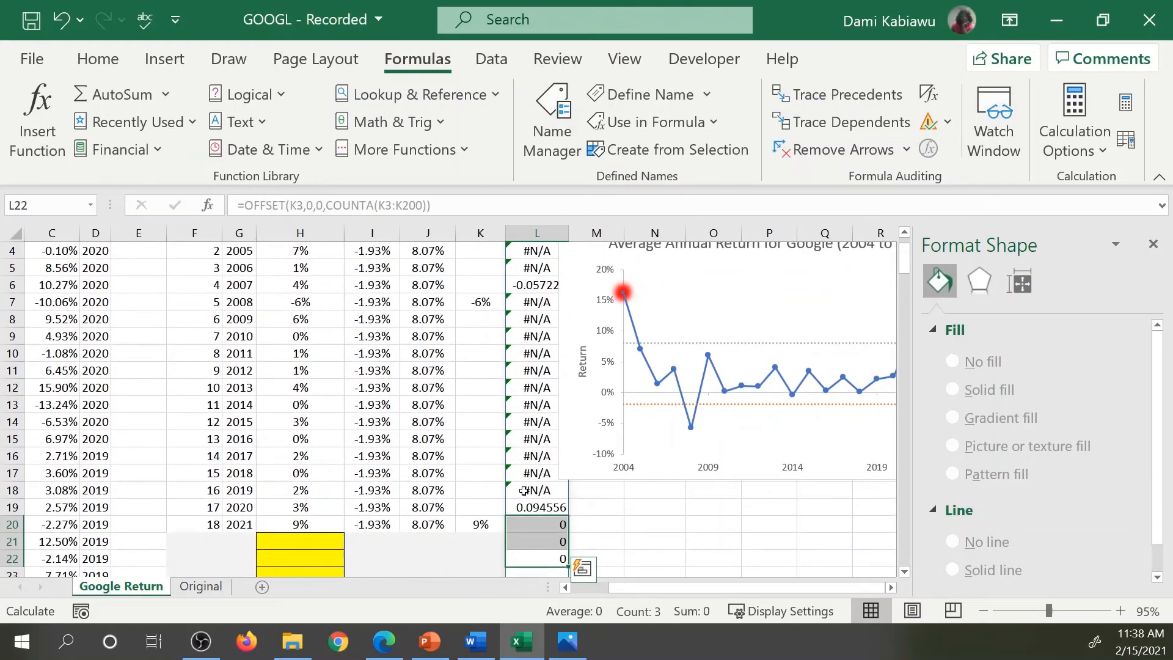
# Step: Fill the Warning formula from K24 upward into the cells missing it, K21 to K23
pyautogui.click(483, 542)
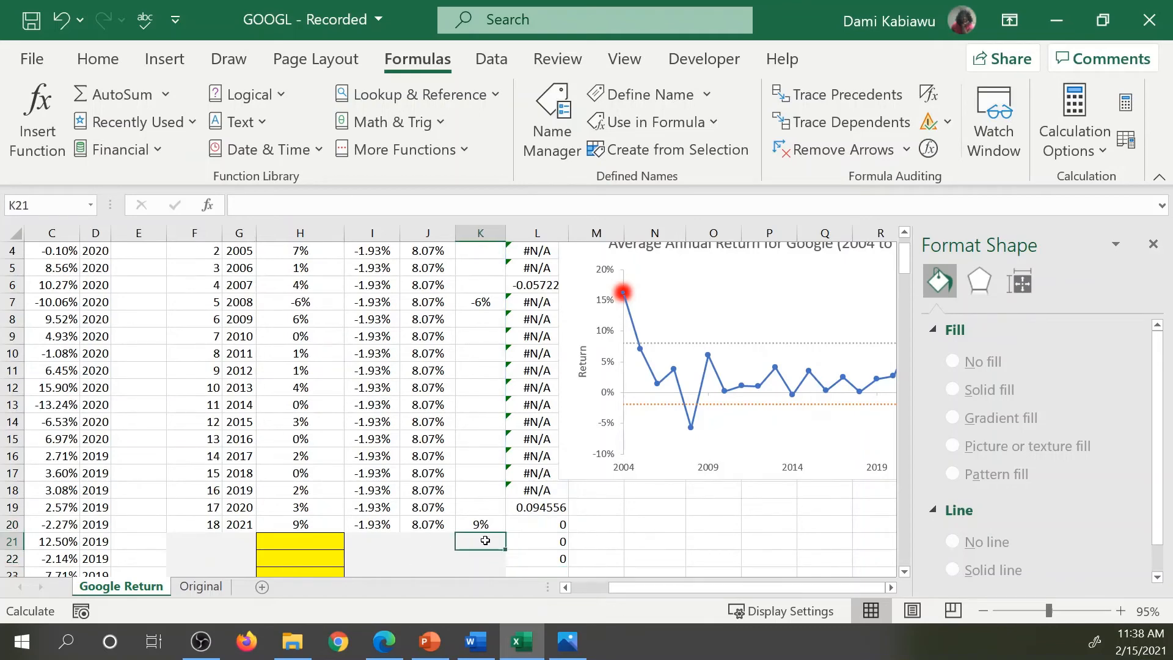
pyautogui.click(480, 559)
pyautogui.scroll(-1, 480, 538)
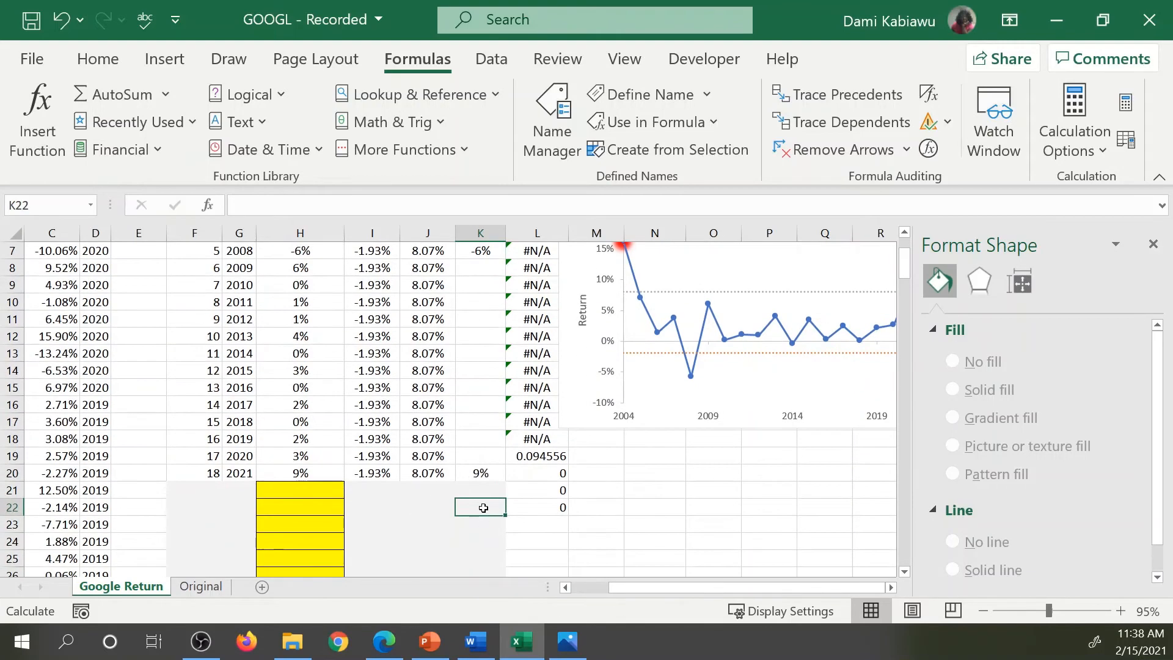
pyautogui.click(478, 526)
pyautogui.click(479, 541)
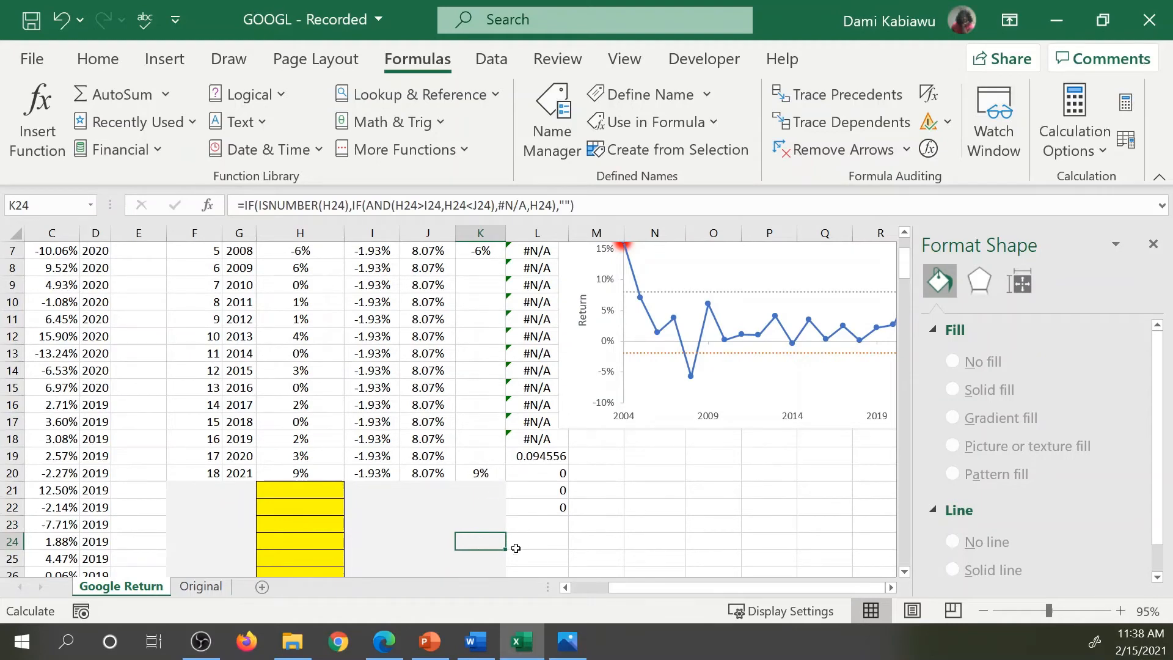
pyautogui.moveTo(506, 548); pyautogui.dragTo(430, 486)
# Step: Fill the LCL and UCL formulas from I26:J26 upward to row 21
pyautogui.click(430, 486)
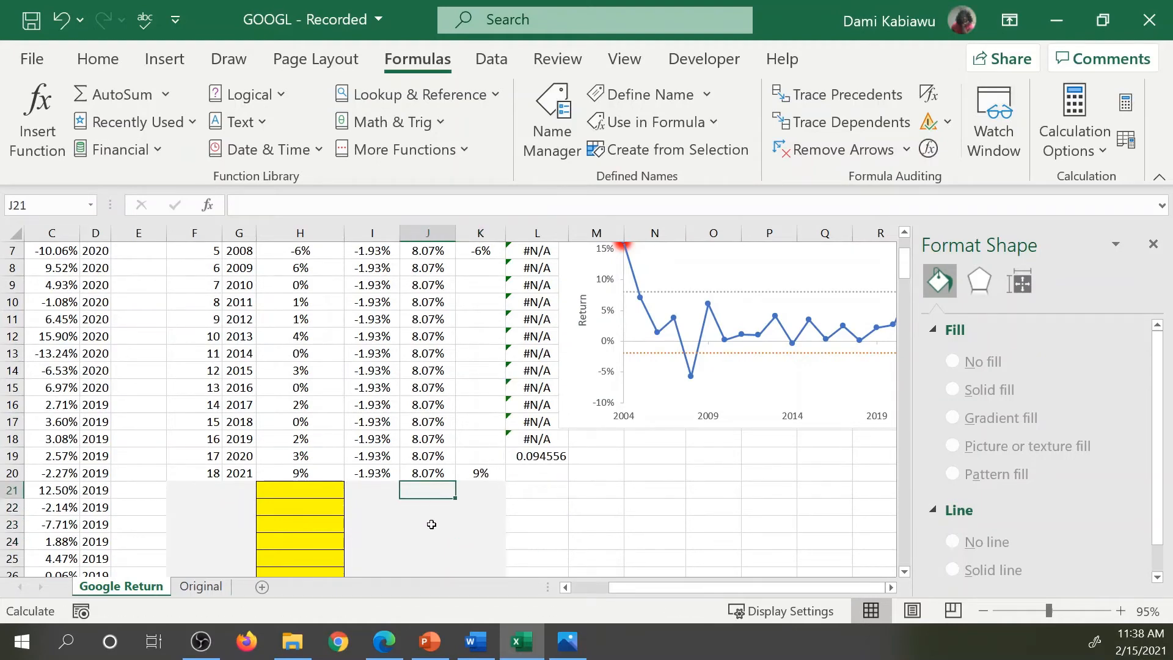
pyautogui.click(431, 525)
pyautogui.scroll(-1, 433, 525)
pyautogui.click(433, 526)
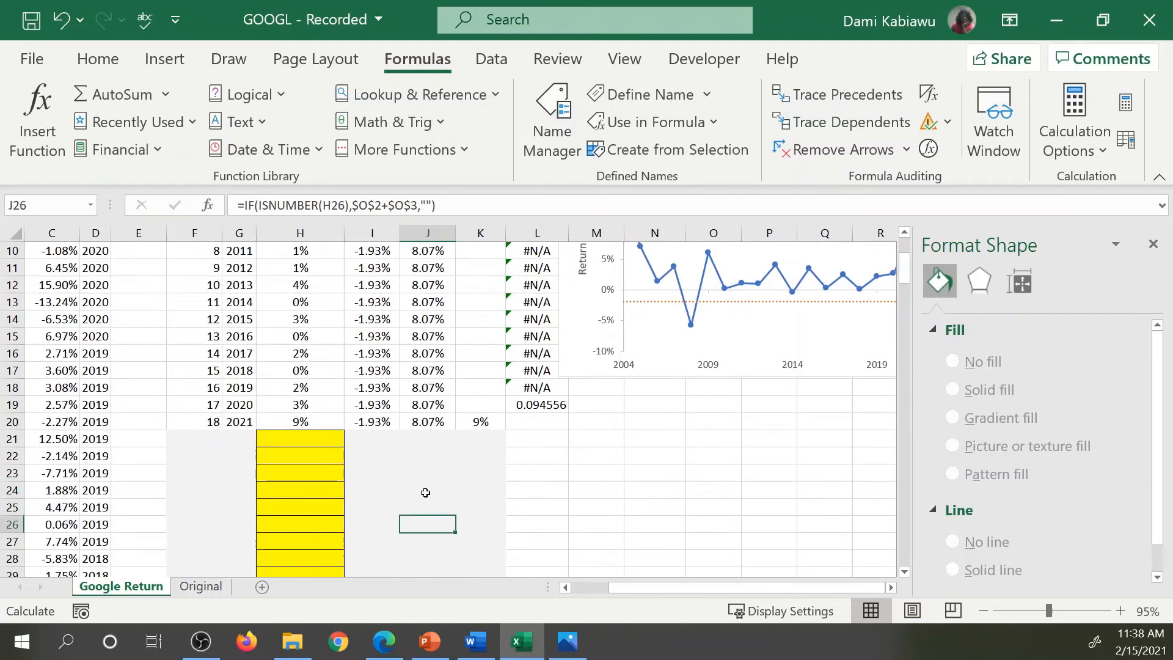
pyautogui.moveTo(455, 532); pyautogui.dragTo(387, 521)
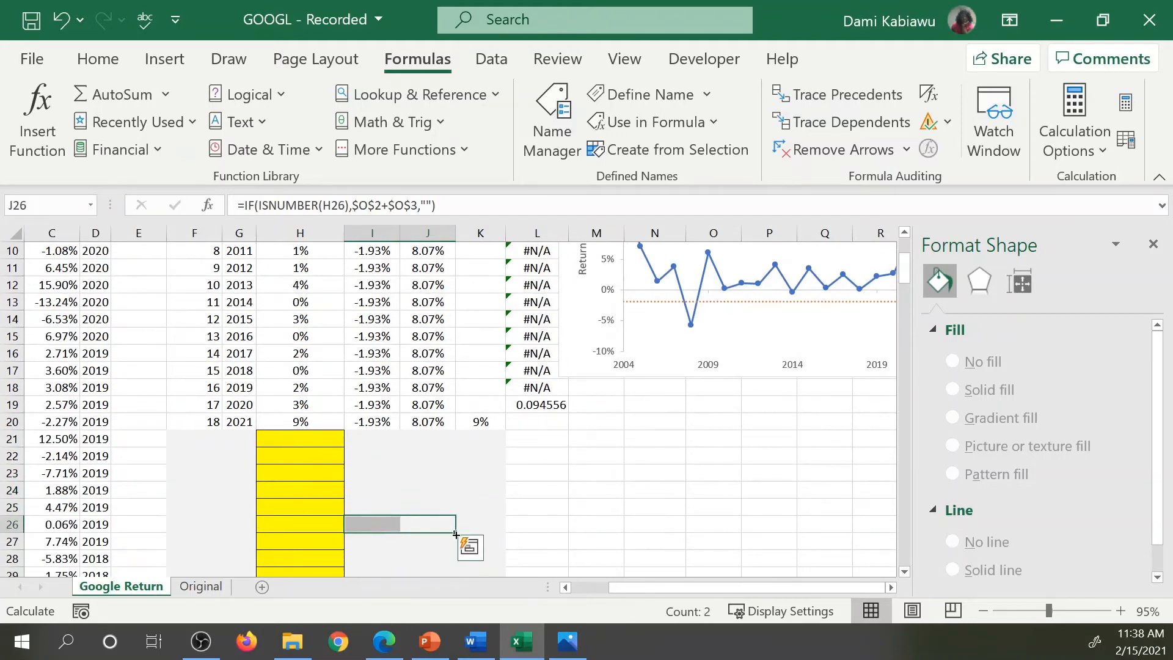
pyautogui.moveTo(457, 531); pyautogui.dragTo(455, 435)
# Step: Check the formulas in the LCL, Warning and index columns for the empty rows beneath 2021
pyautogui.click(393, 461)
pyautogui.click(470, 455)
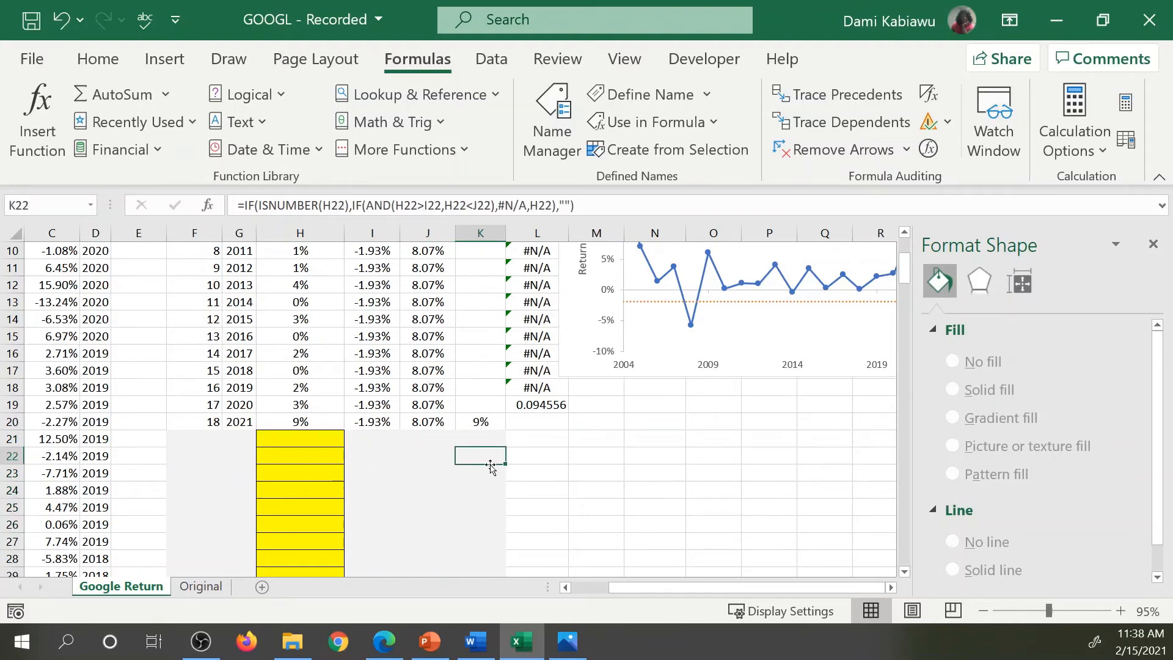
pyautogui.click(482, 435)
pyautogui.click(486, 473)
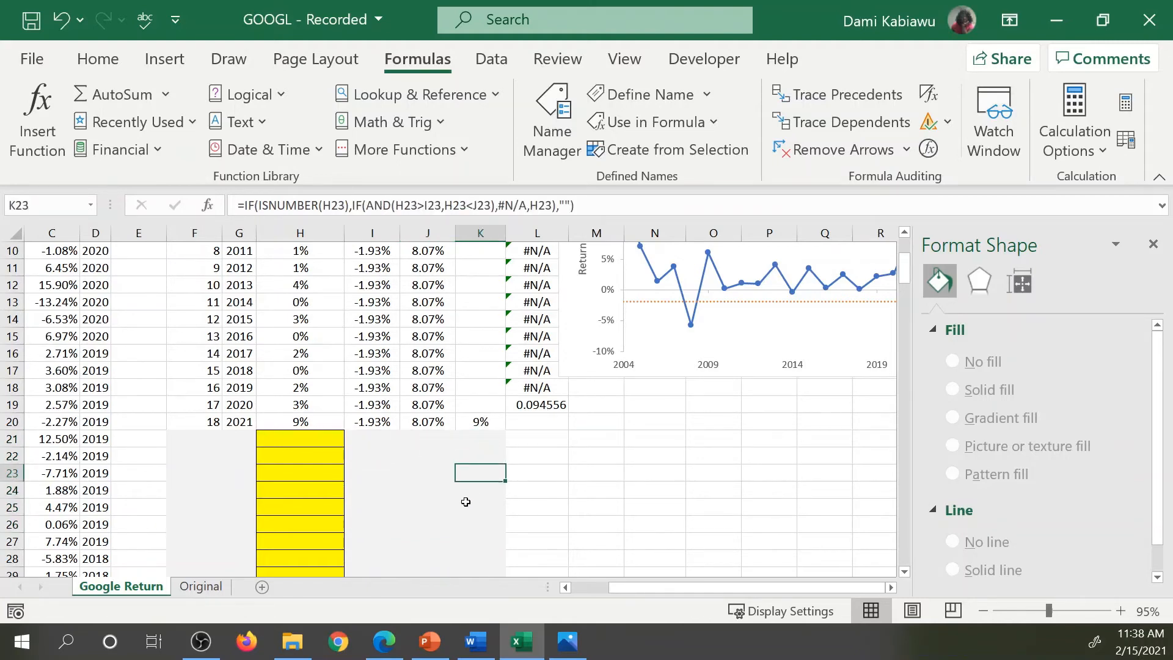
pyautogui.click(193, 453)
pyautogui.click(203, 491)
pyautogui.click(200, 526)
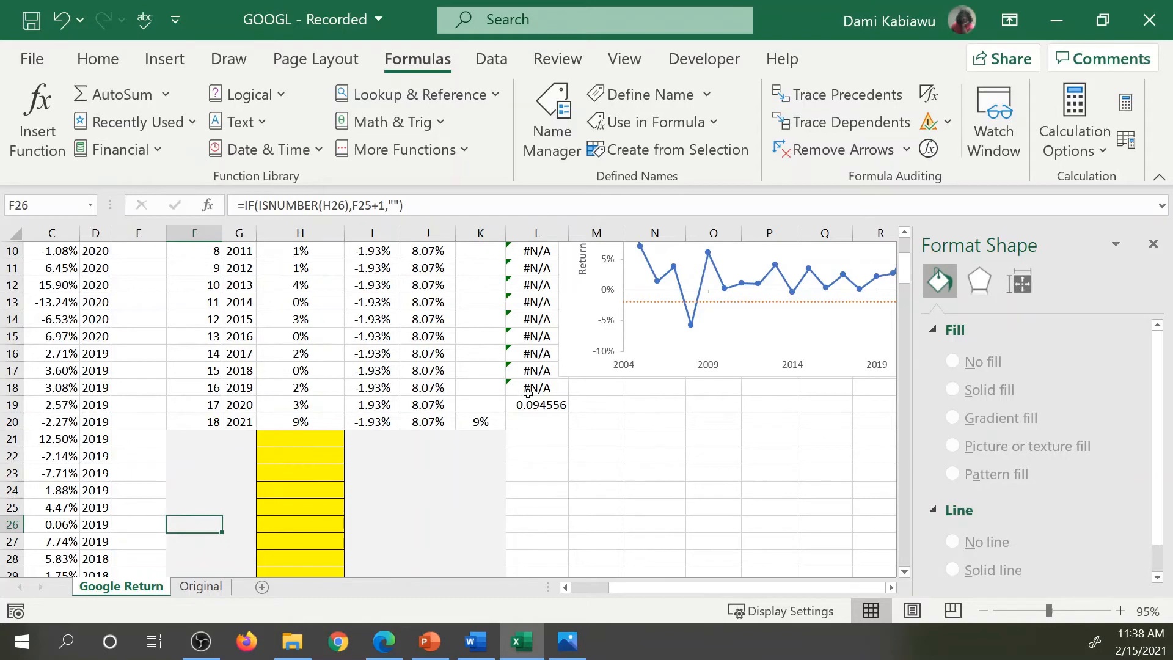
# Step: Clear the test OFFSET formula and its spilled values from column L
pyautogui.scroll(3, 547, 503)
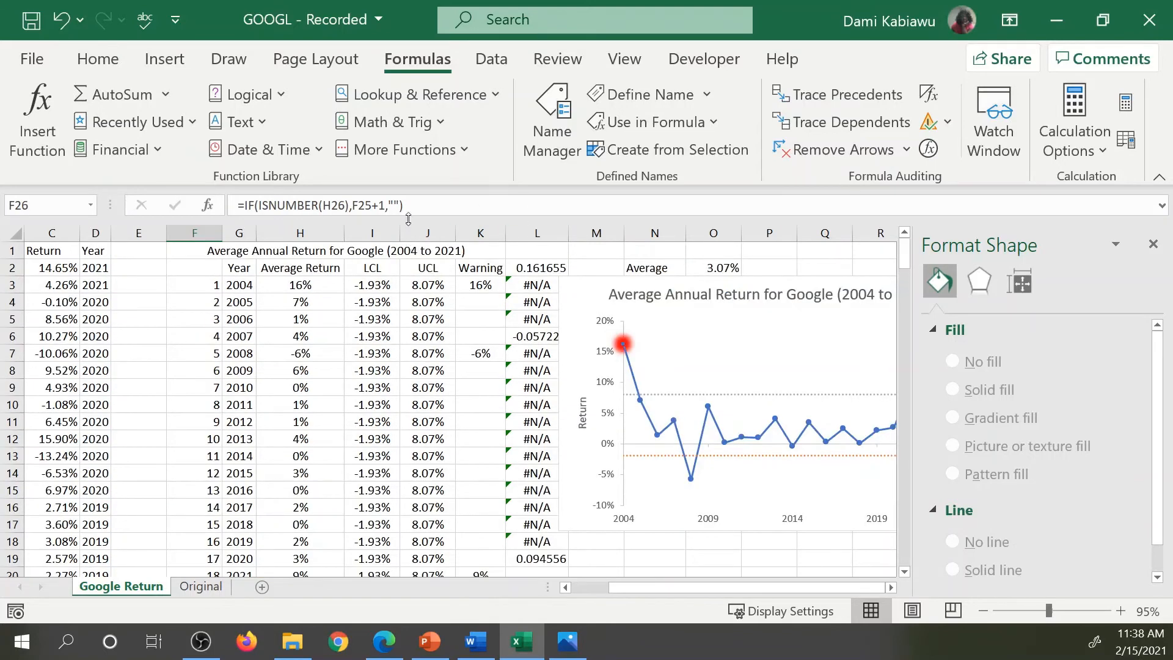
pyautogui.click(535, 234)
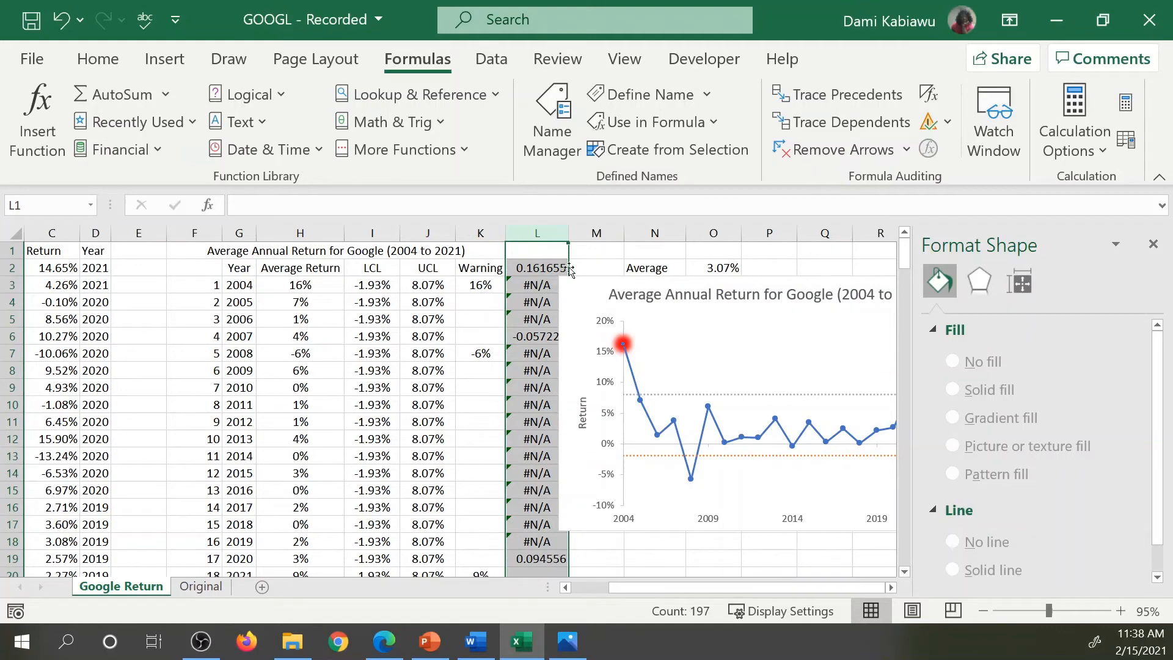
pyautogui.press('Delete')
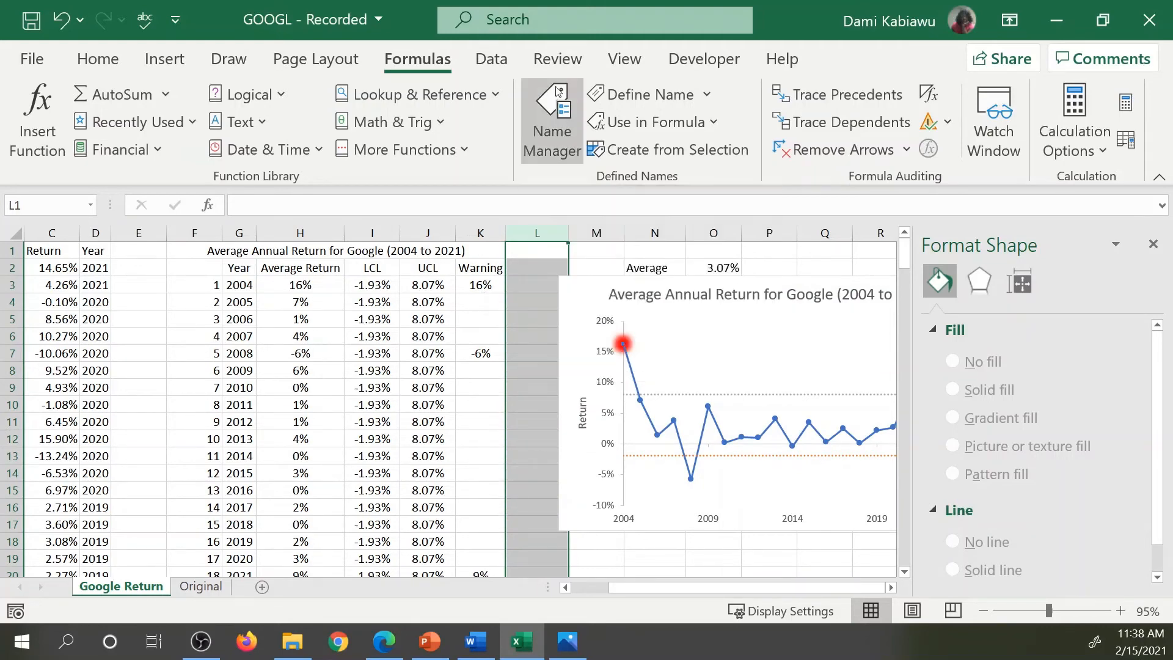
# Step: Edit the Warning named range so its OFFSET formula uses COUNTA over $K$3:$K$199, and save the changed reference
pyautogui.click(552, 119)
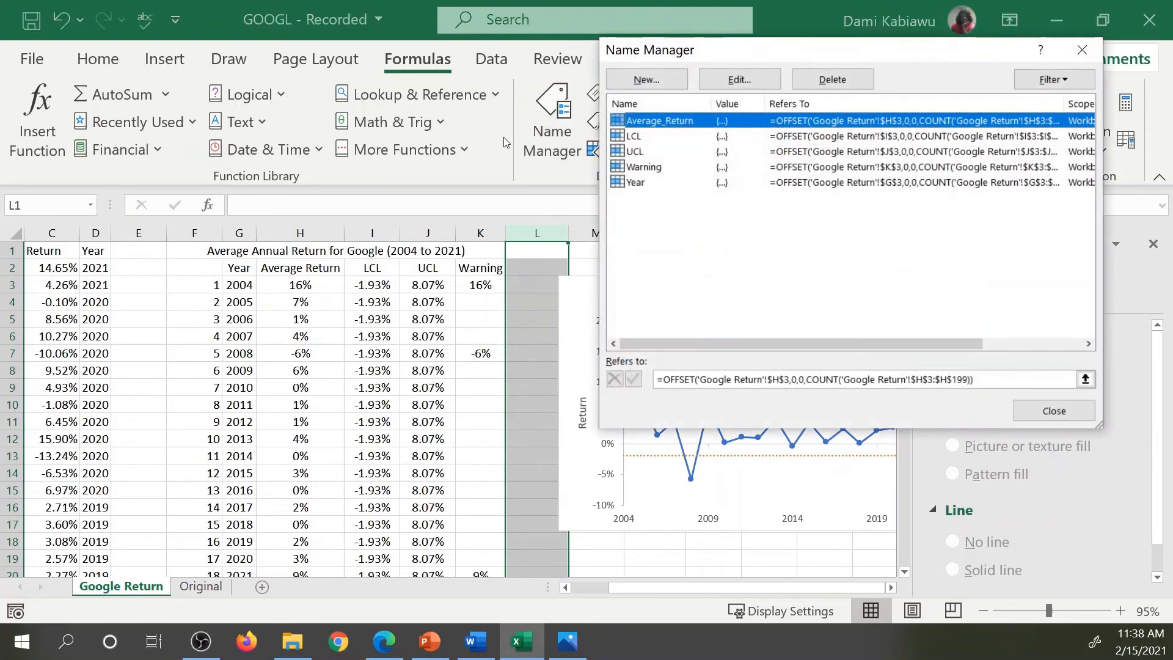
pyautogui.click(812, 167)
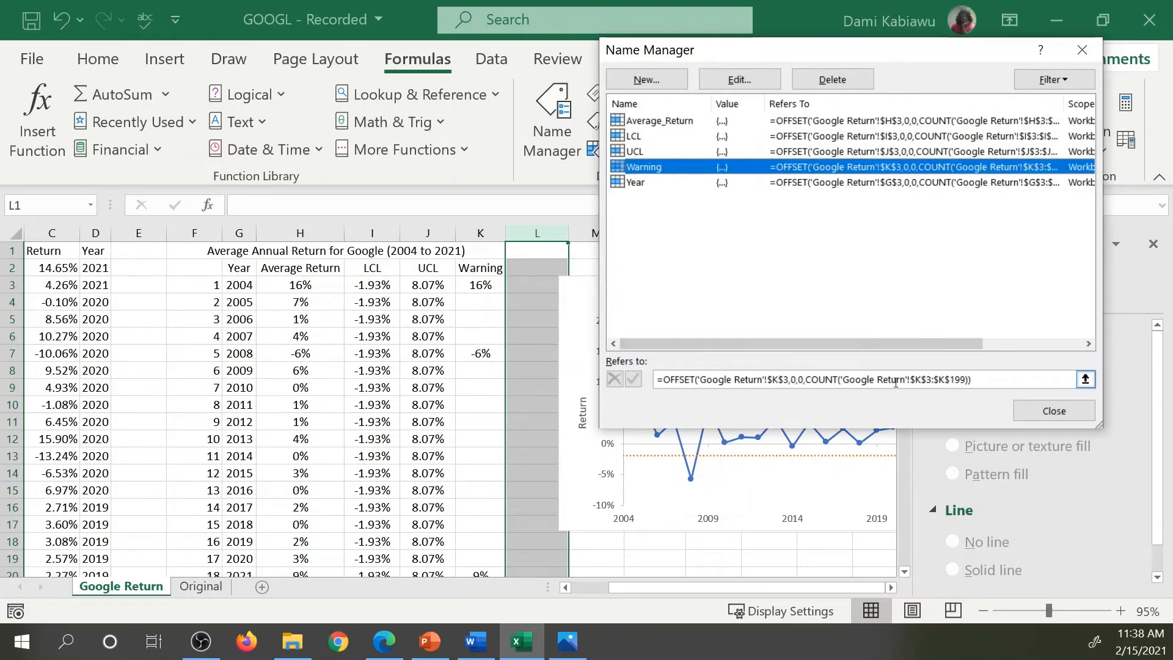
pyautogui.click(838, 379)
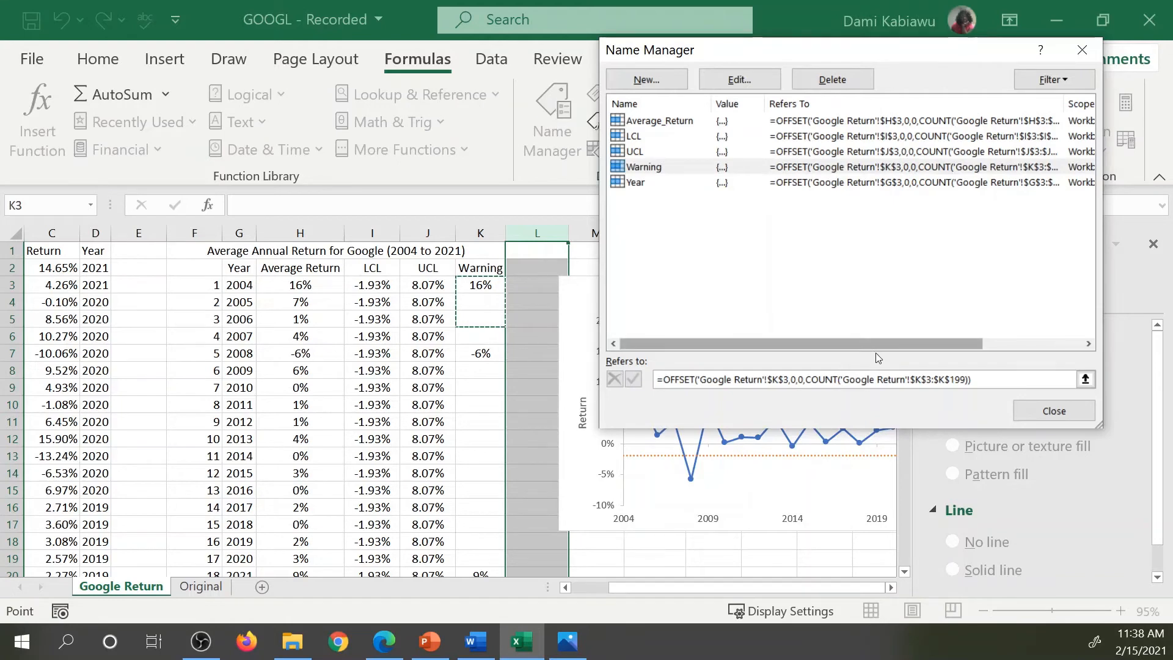
pyautogui.write('a')
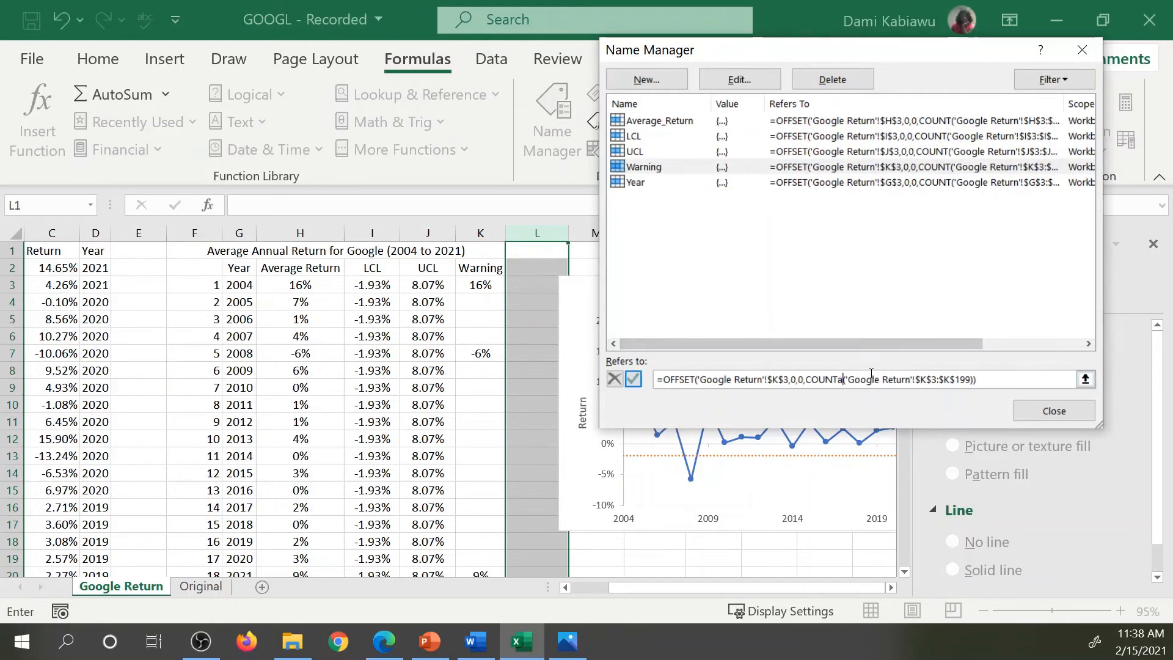
pyautogui.click(1042, 410)
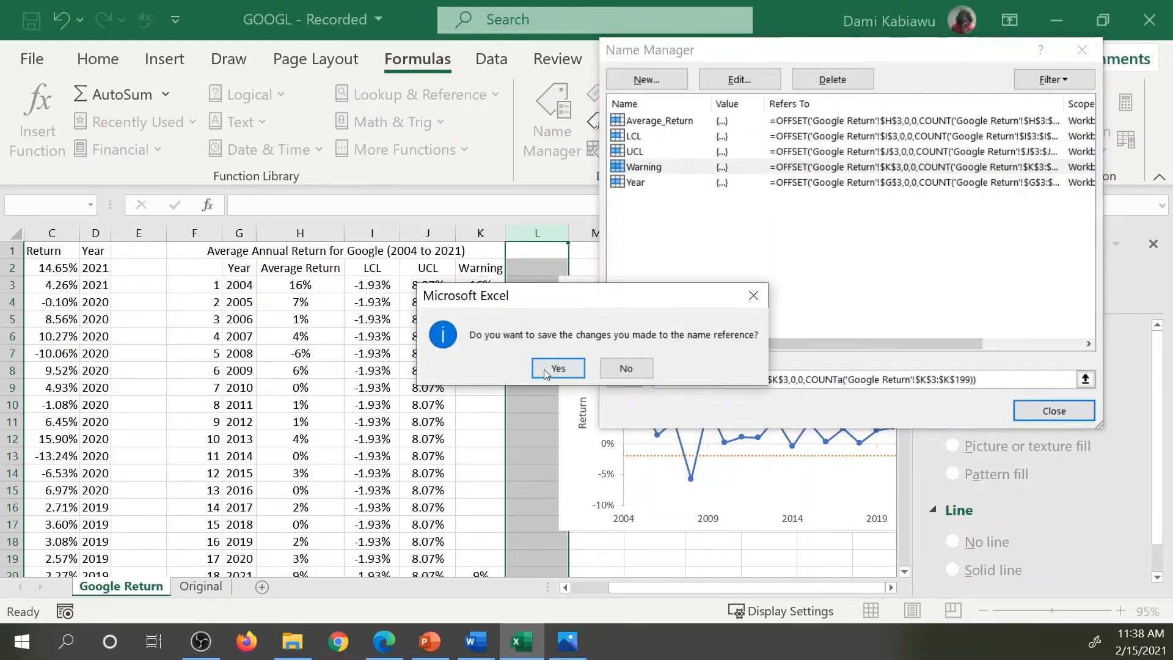
pyautogui.click(560, 372)
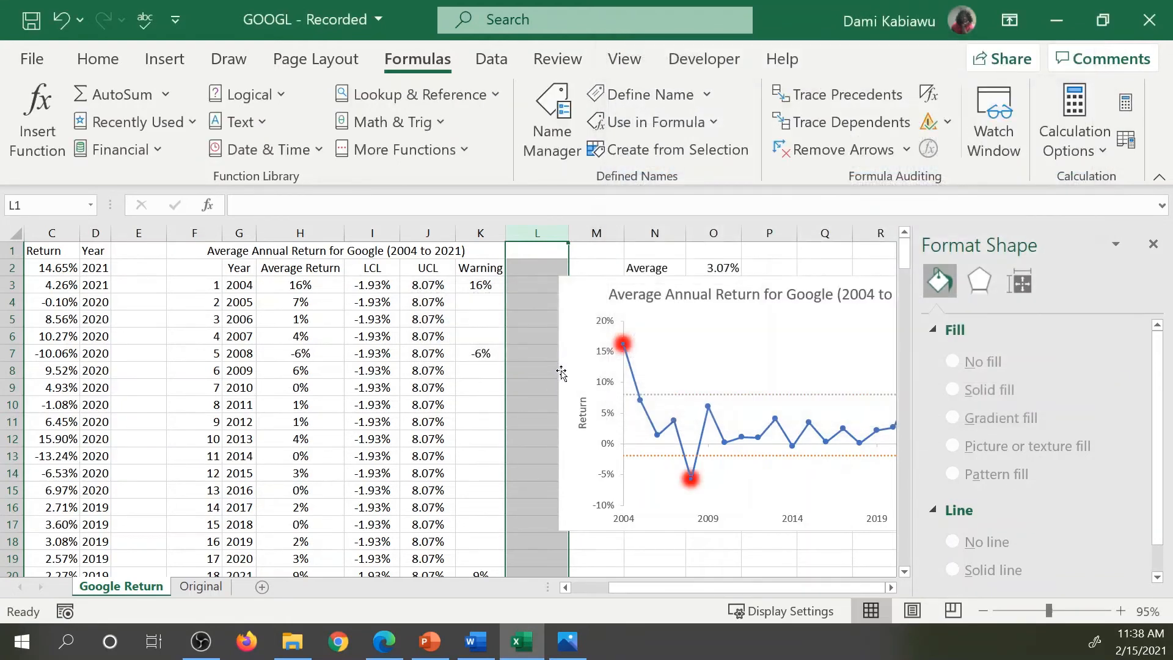
# Step: Move the Average Annual Return chart down beside the table so the empty yellow input rows beneath 2021 are uncovered
pyautogui.click(703, 278)
pyautogui.moveTo(703, 278); pyautogui.dragTo(522, 266)
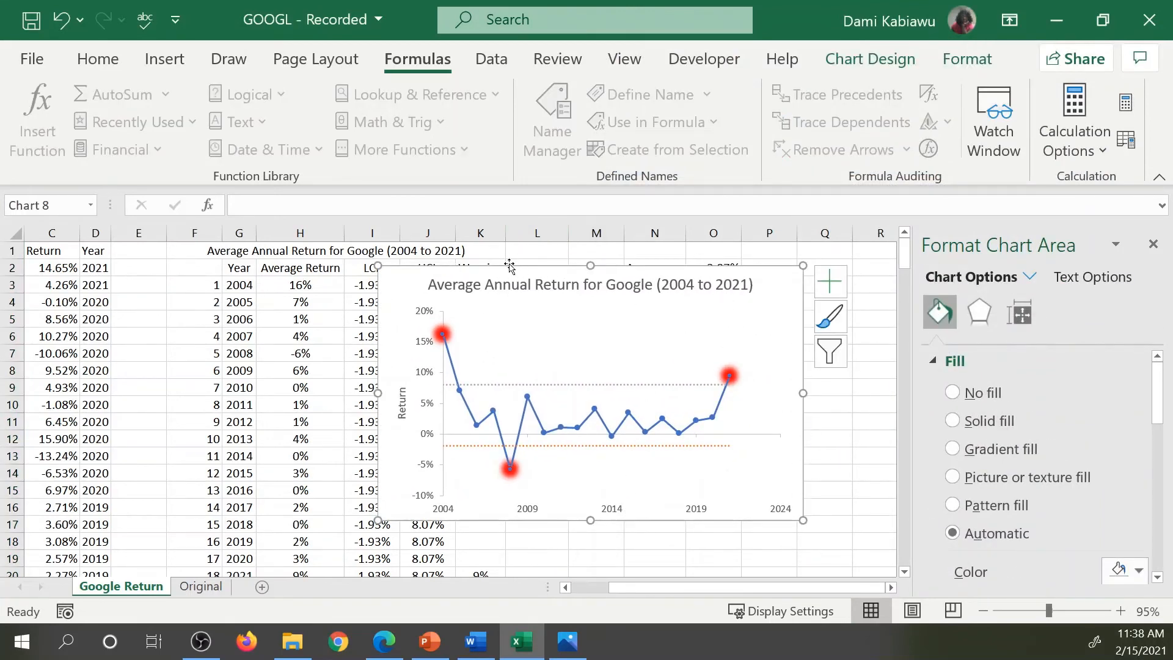
pyautogui.moveTo(526, 269); pyautogui.dragTo(492, 303)
pyautogui.scroll(-3, 315, 374)
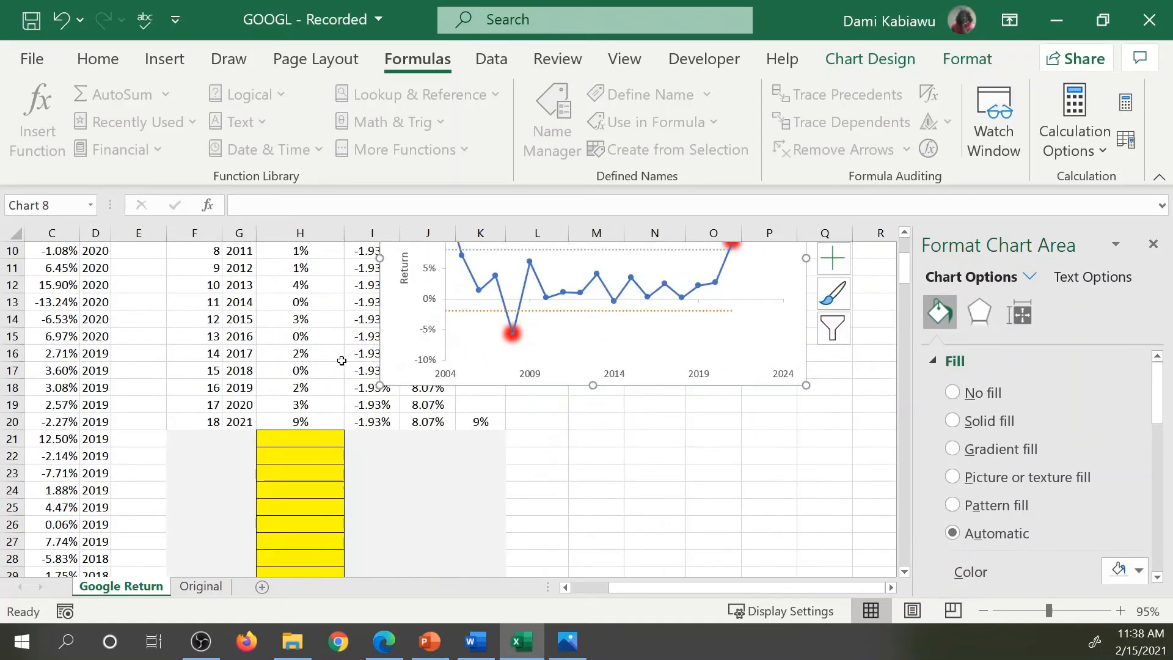
pyautogui.scroll(2, 500, 282)
pyautogui.moveTo(537, 253)
pyautogui.mouseDown()
pyautogui.moveTo(527, 279)
pyautogui.moveTo(529, 255)
pyautogui.mouseUp()
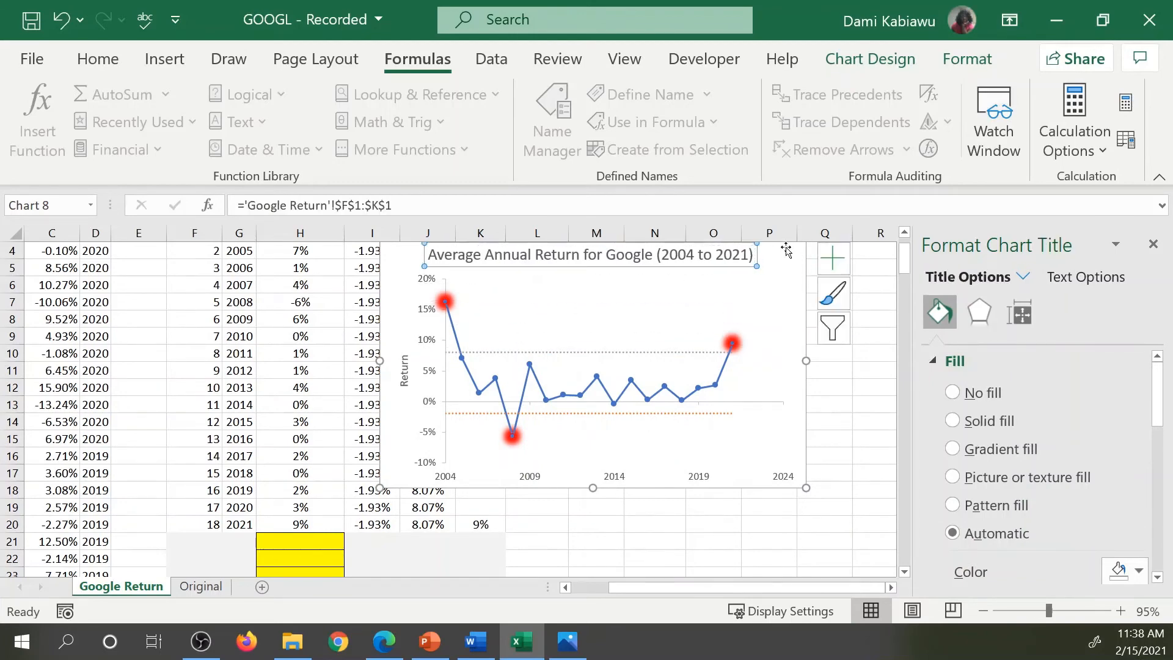
pyautogui.moveTo(788, 254); pyautogui.dragTo(784, 414)
pyautogui.scroll(-2, 789, 299)
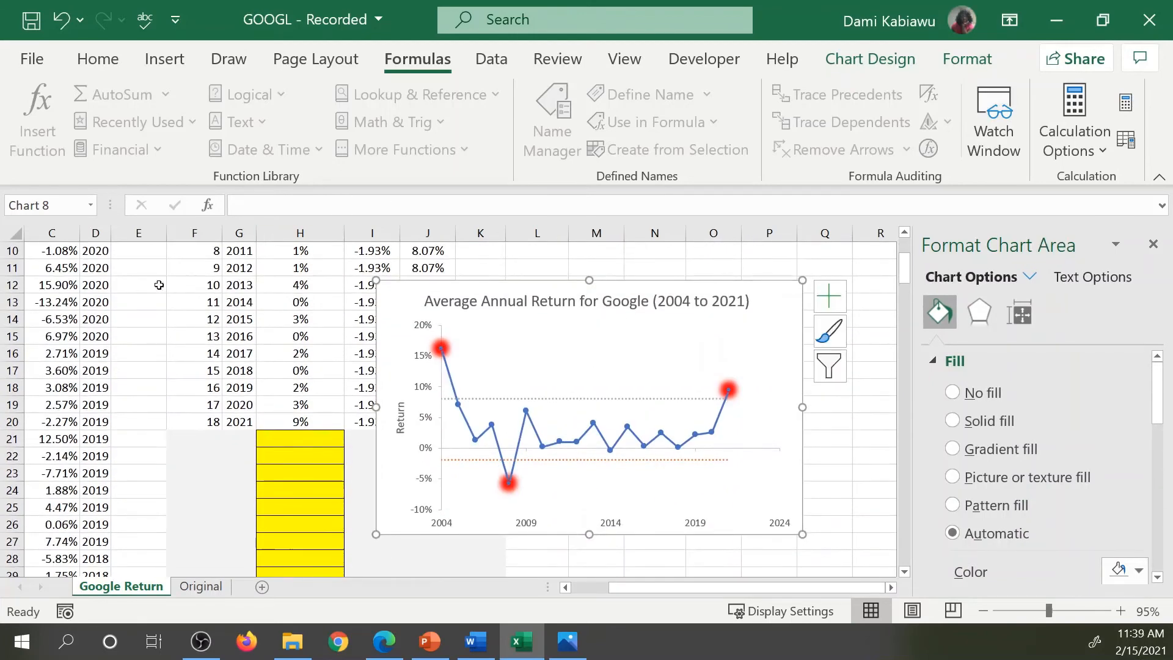
pyautogui.moveTo(408, 285); pyautogui.dragTo(528, 312)
pyautogui.moveTo(531, 331); pyautogui.dragTo(525, 326)
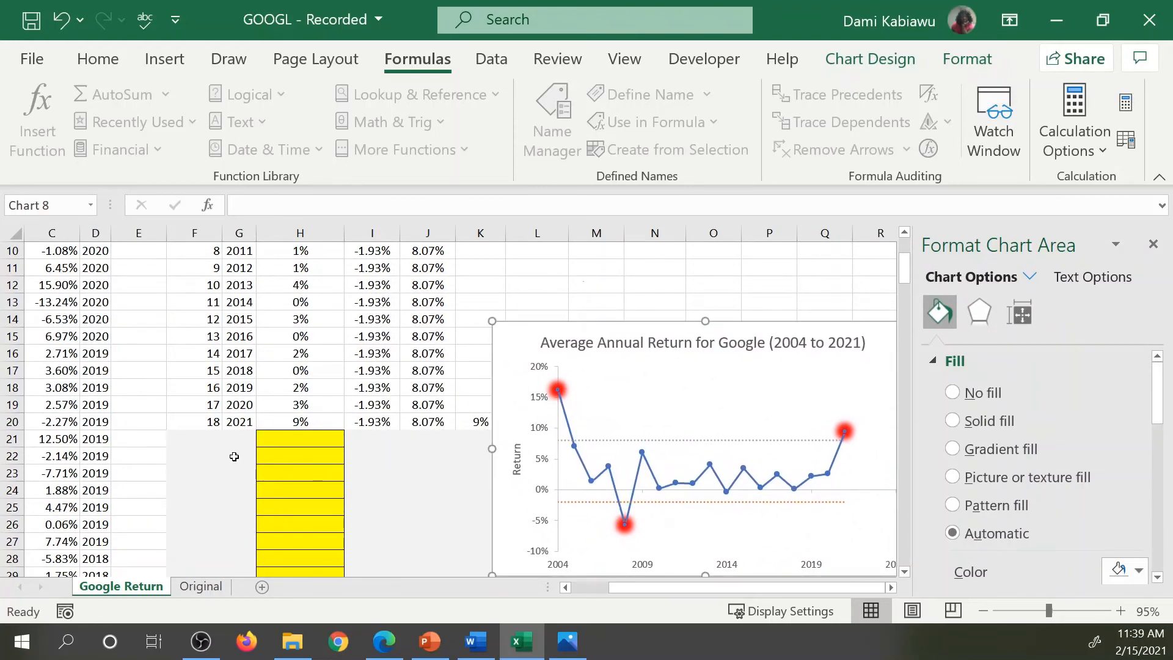
# Step: Enter new average returns of 15% in H21 and 37% in H22, directly beneath the 2021 row
pyautogui.click(300, 438)
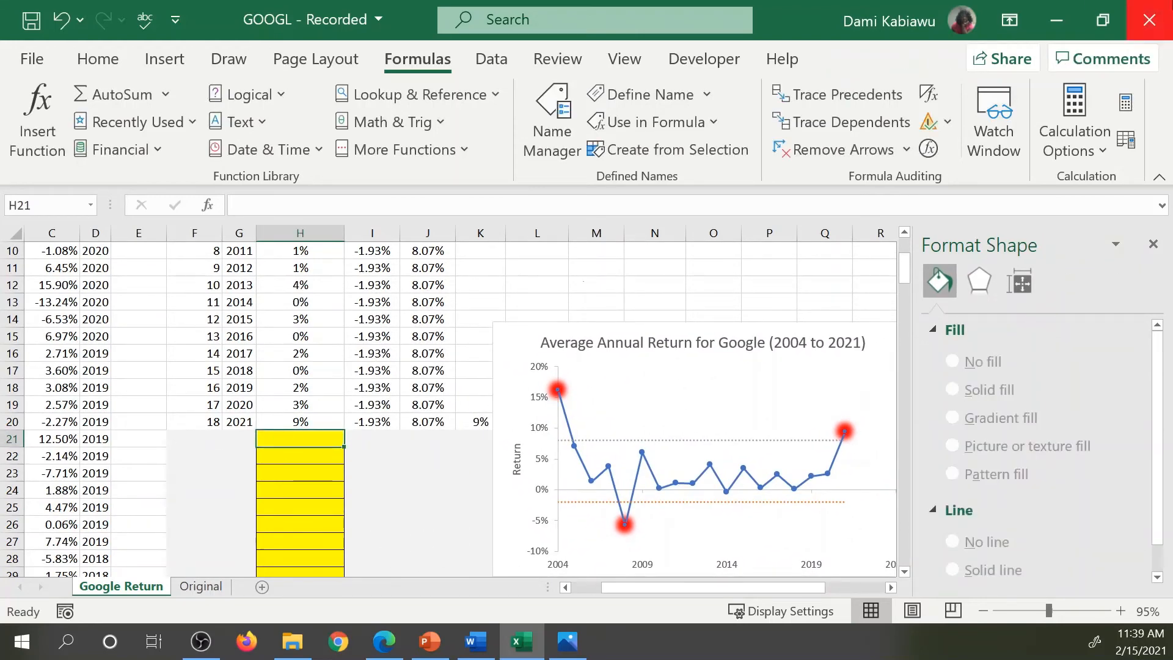
pyautogui.write('15')
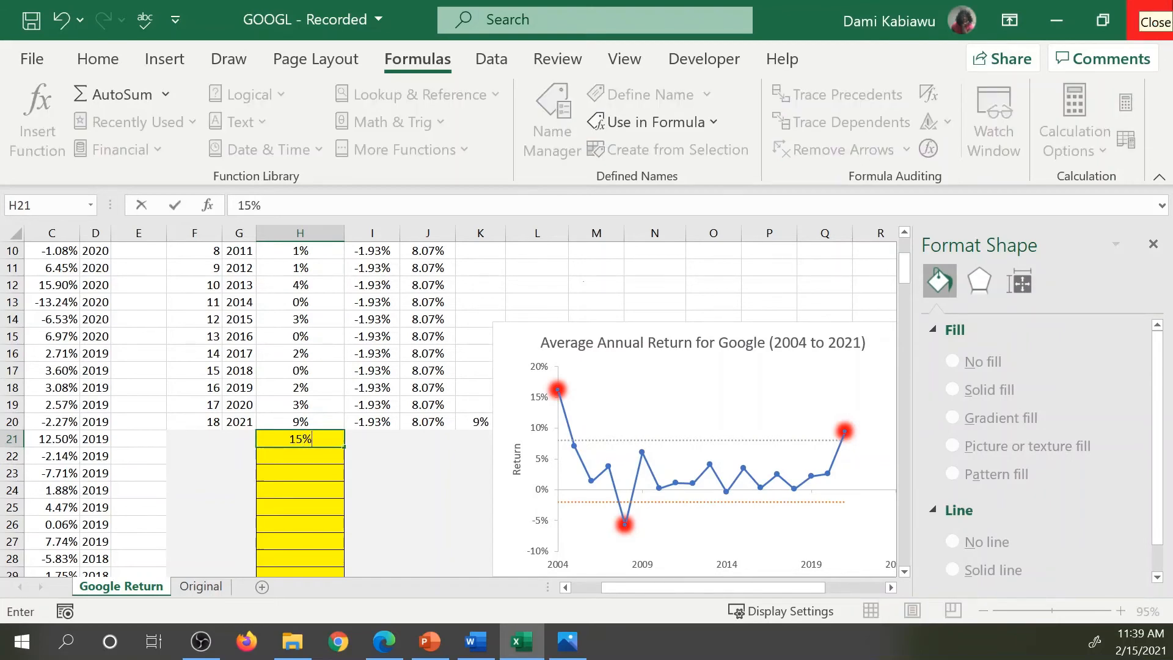
pyautogui.press('Return')
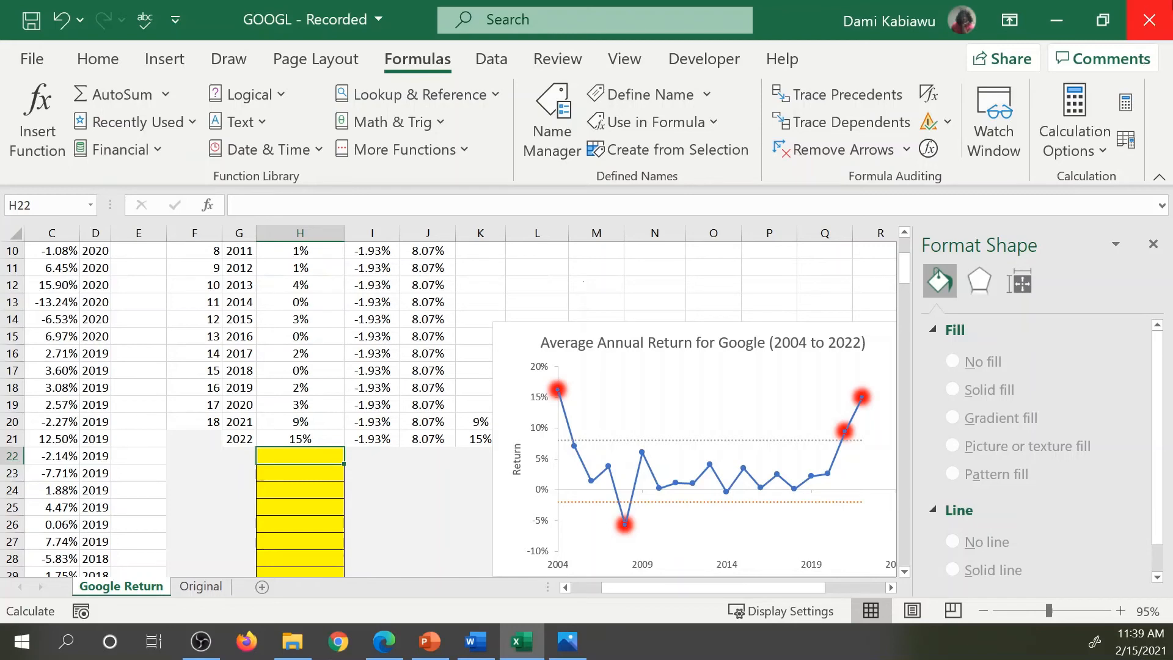
pyautogui.write('37')
pyautogui.press('Return')
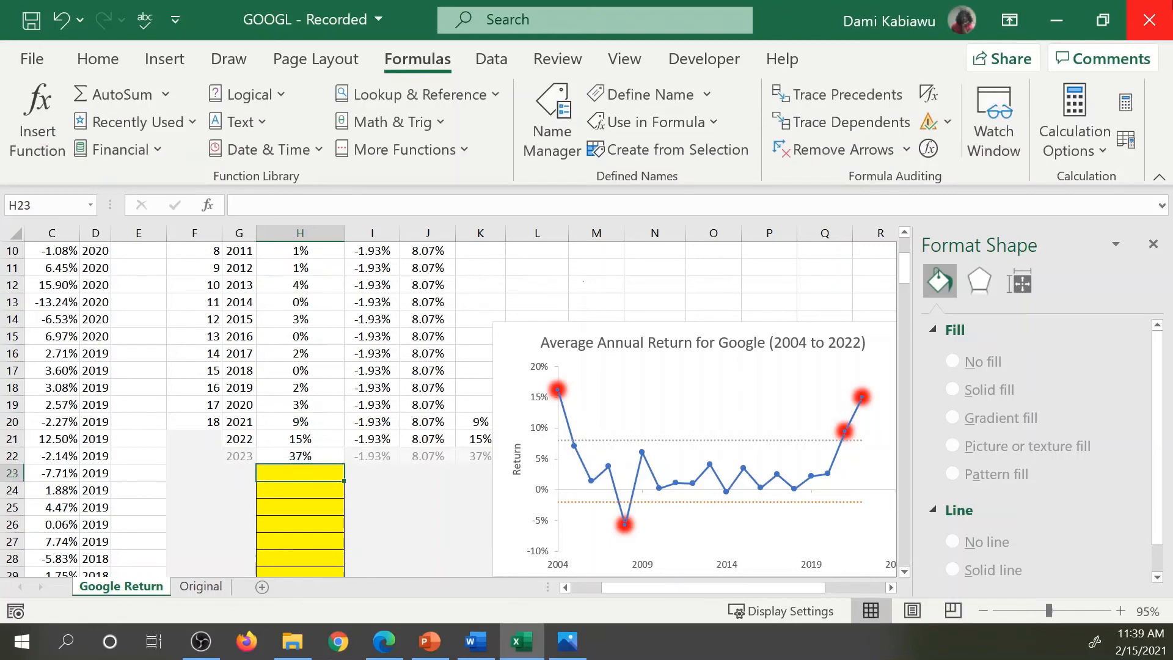
# Step: Enter further average returns of 8%, 2%, -6% and 1% in cells H23 to H26
pyautogui.press('Left')
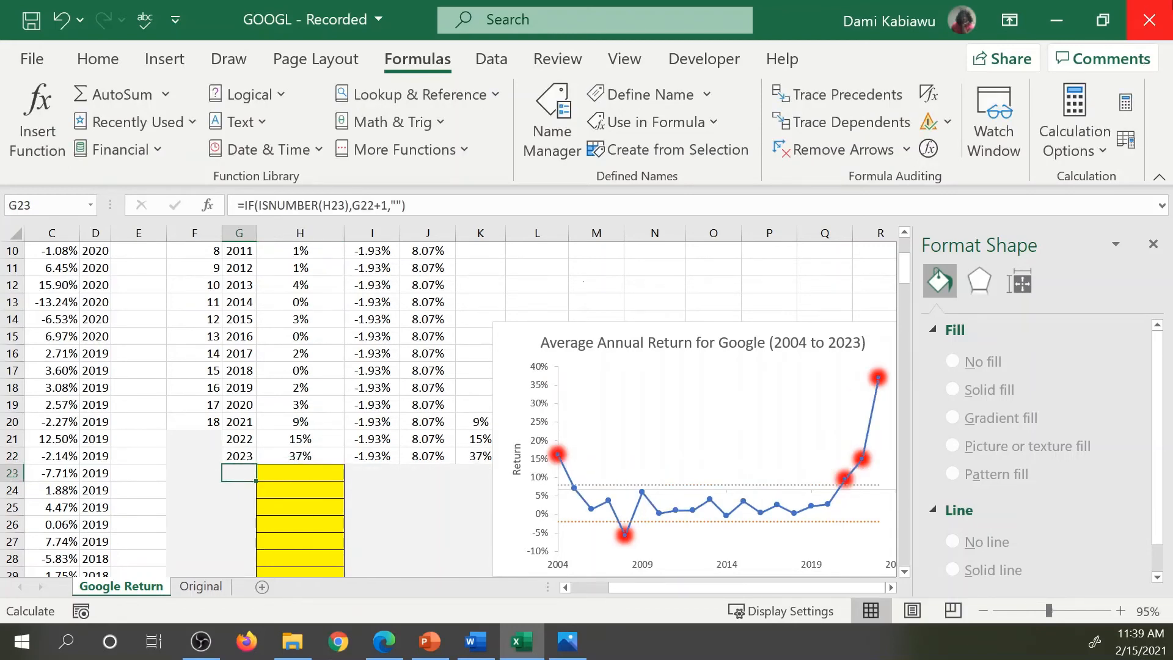
pyautogui.press('Right')
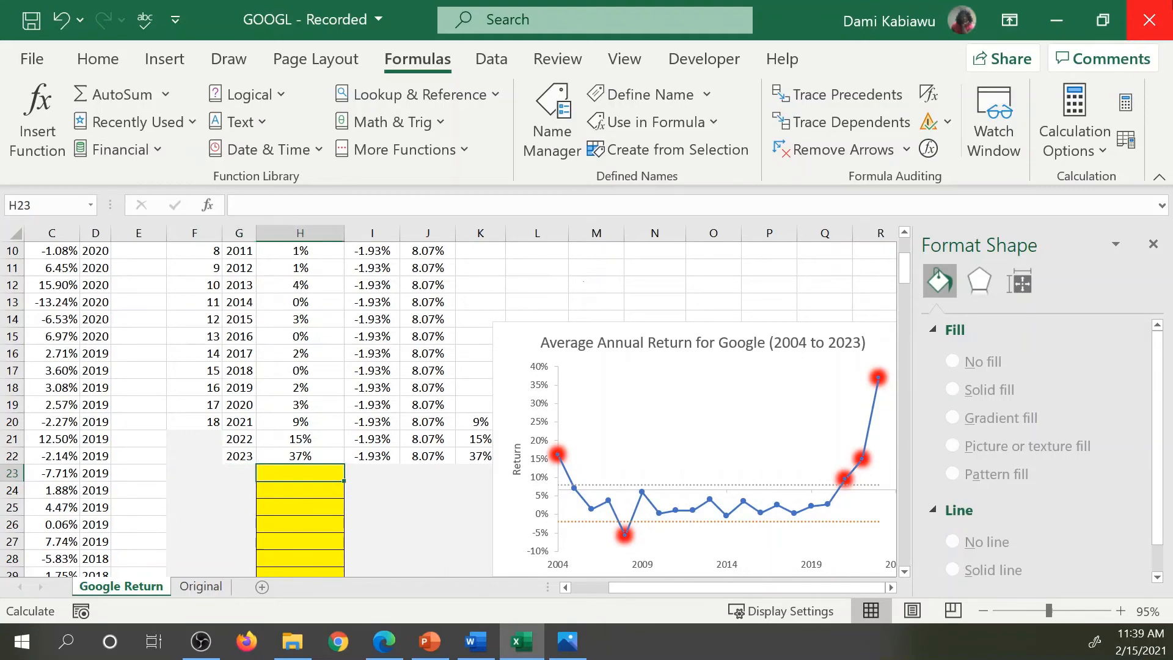
pyautogui.write('8%')
pyautogui.press('Return')
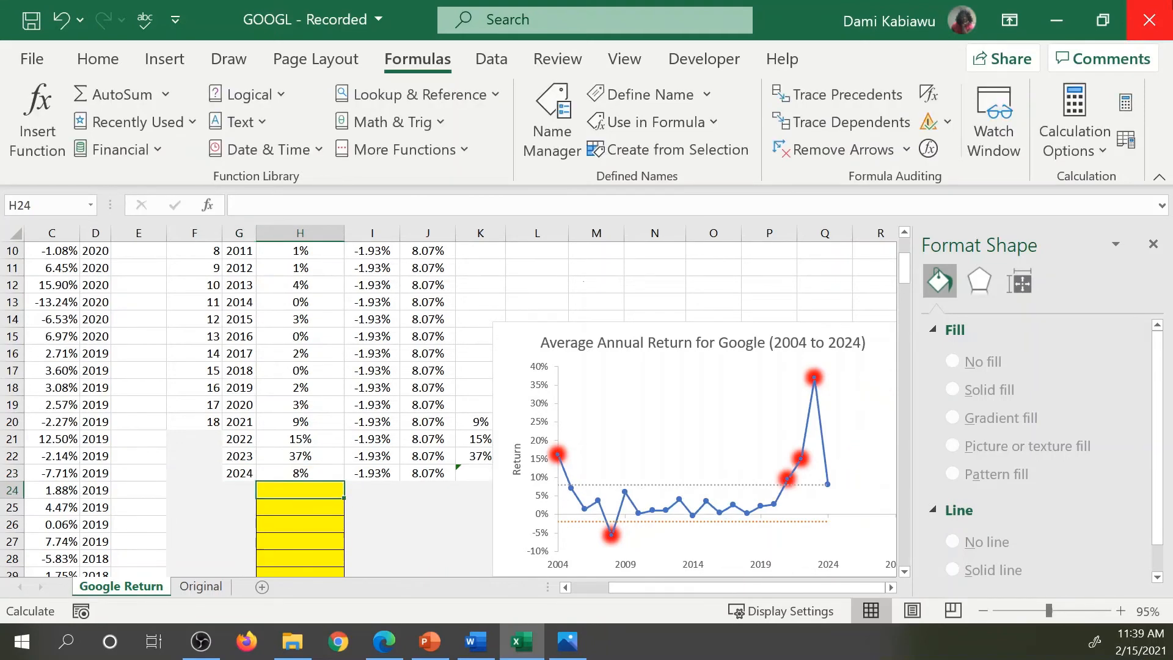
pyautogui.write('2%')
pyautogui.press('Return')
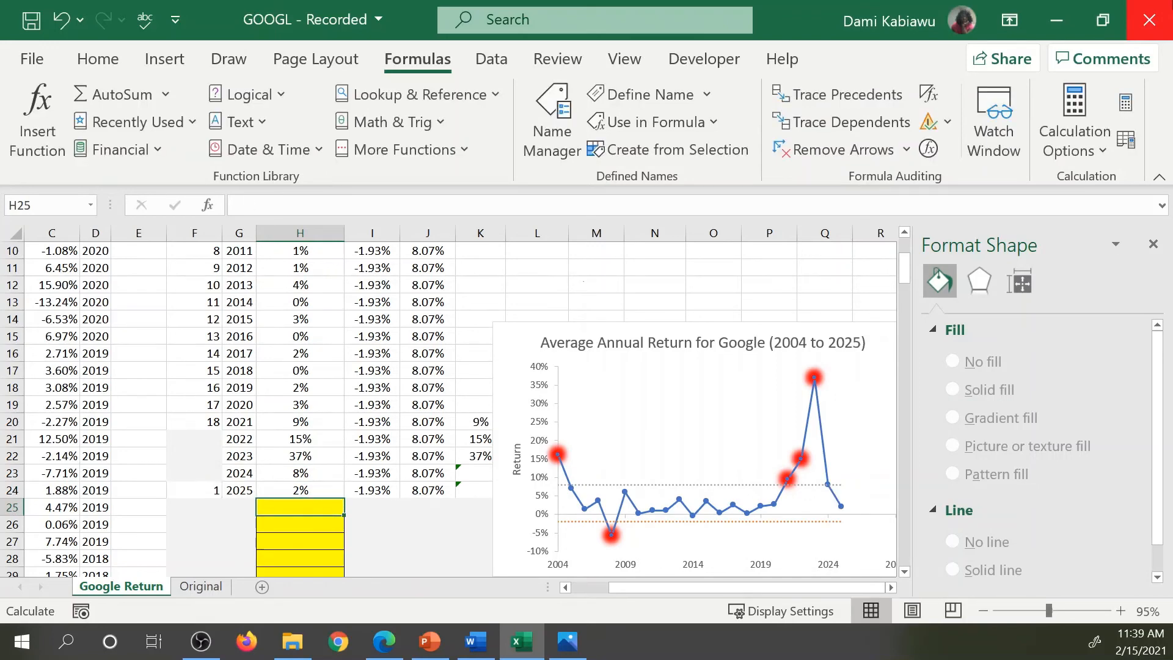
pyautogui.write('-')
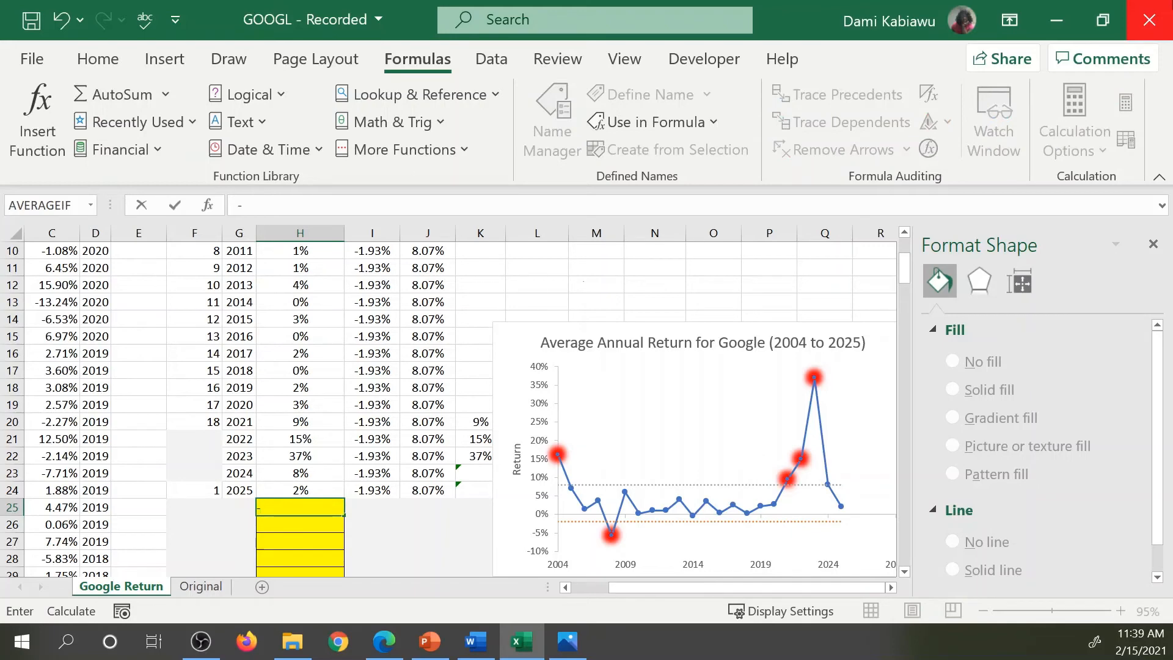
pyautogui.write('6%')
pyautogui.press('Return')
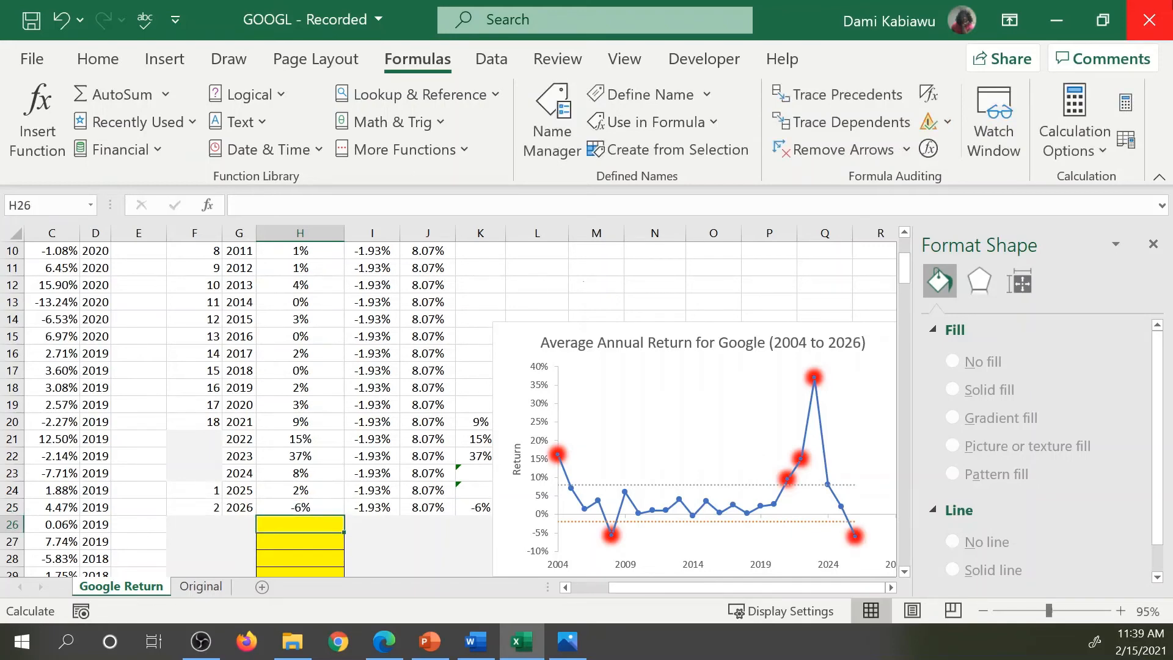
pyautogui.write('1%')
pyautogui.press('Return')
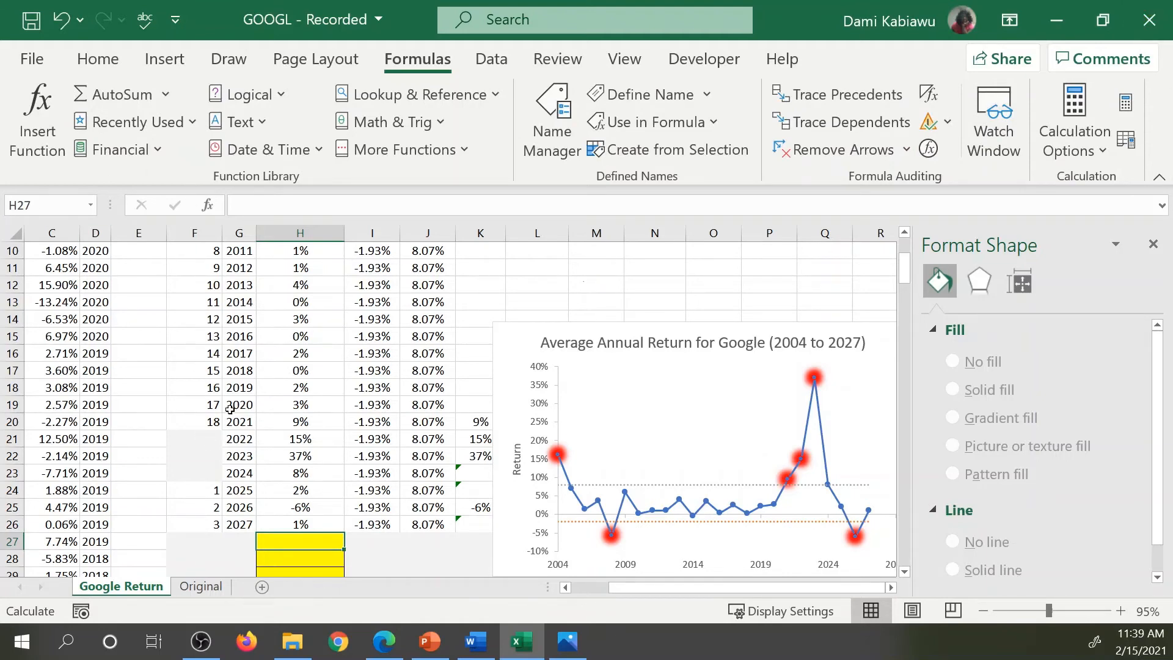
# Step: Fill the index formula from F20 down to F26 to number the added years
pyautogui.click(201, 425)
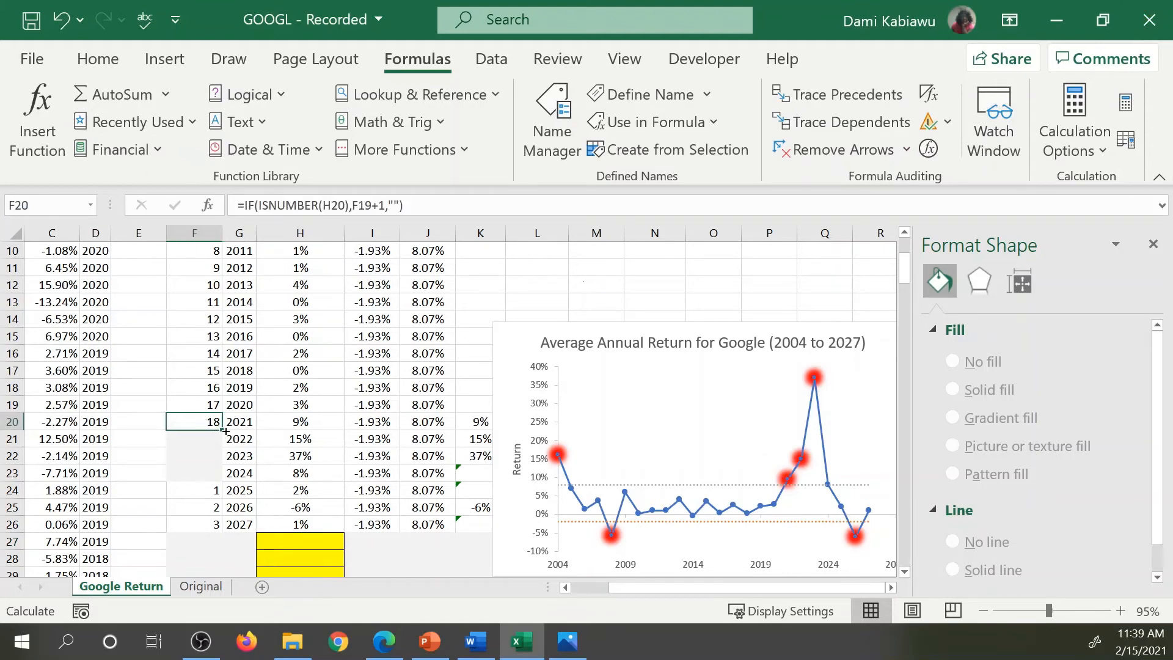
pyautogui.moveTo(226, 431); pyautogui.dragTo(226, 529)
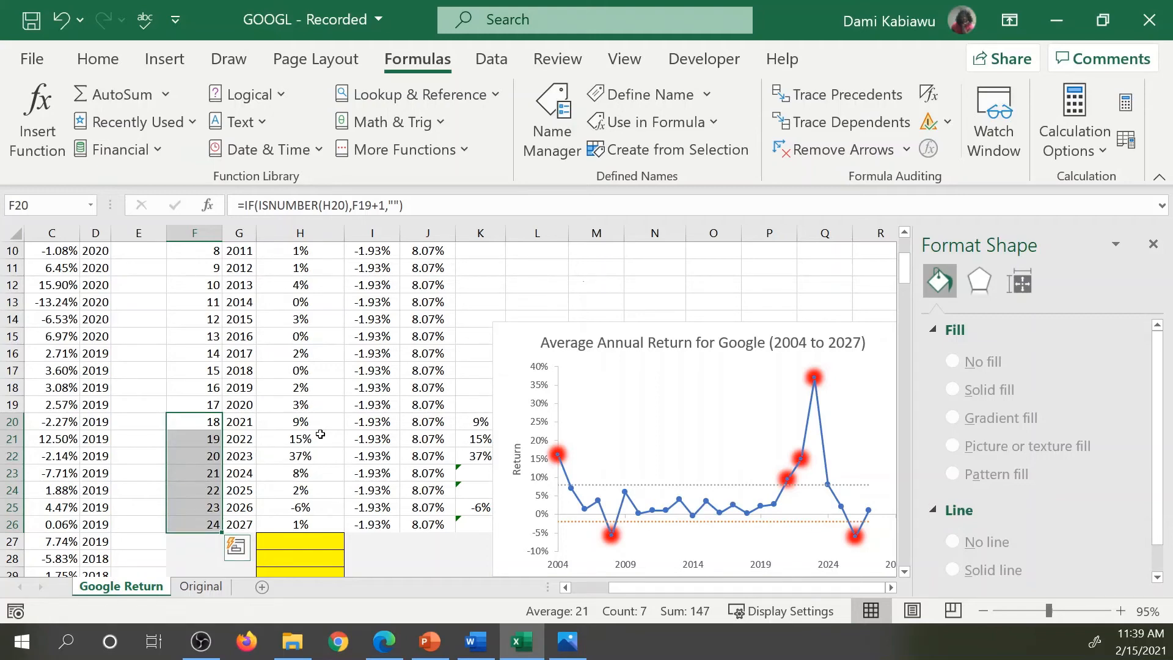
pyautogui.scroll(-16, 366, 455)
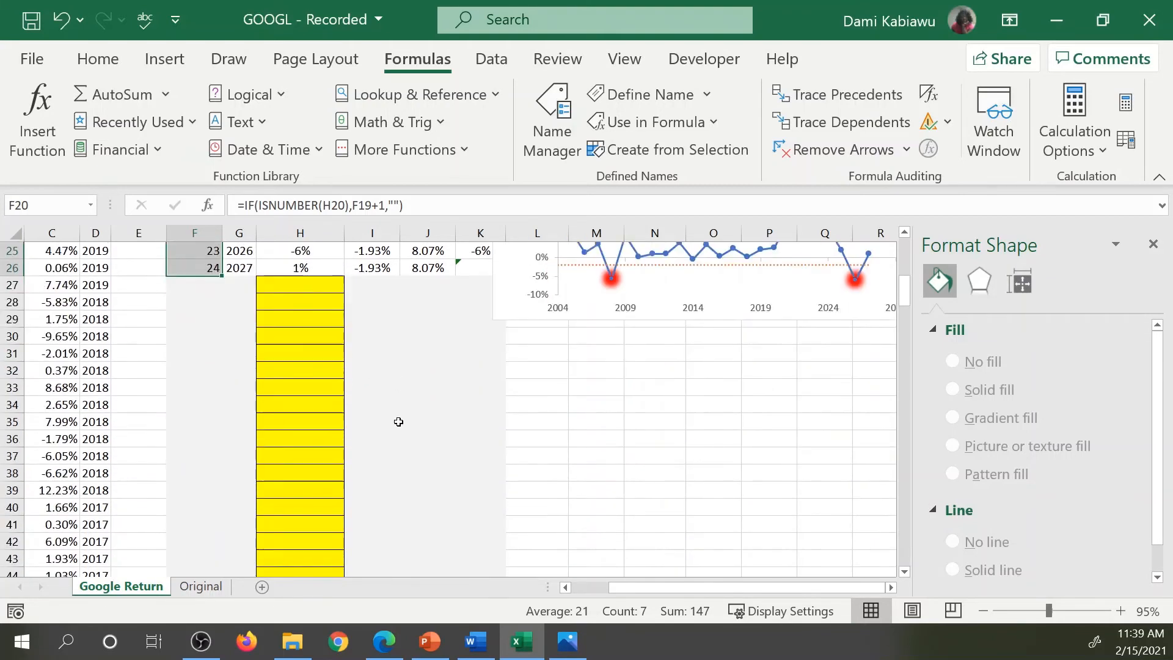
pyautogui.scroll(-6, 361, 406)
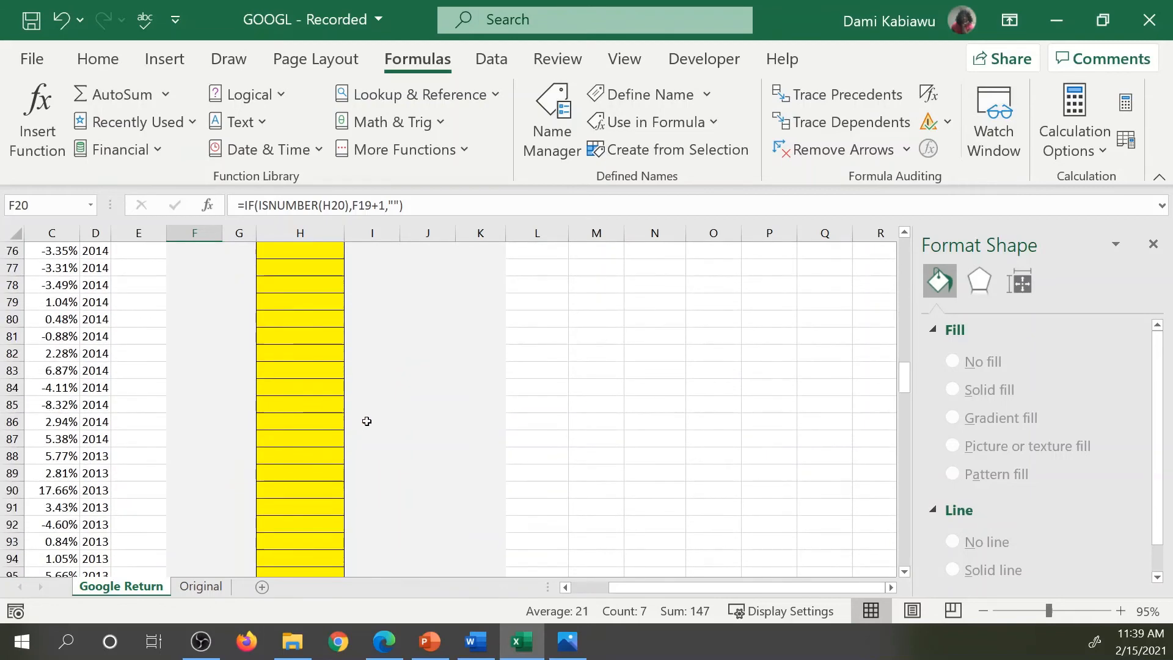
pyautogui.scroll(13, 379, 415)
pyautogui.scroll(8, 402, 398)
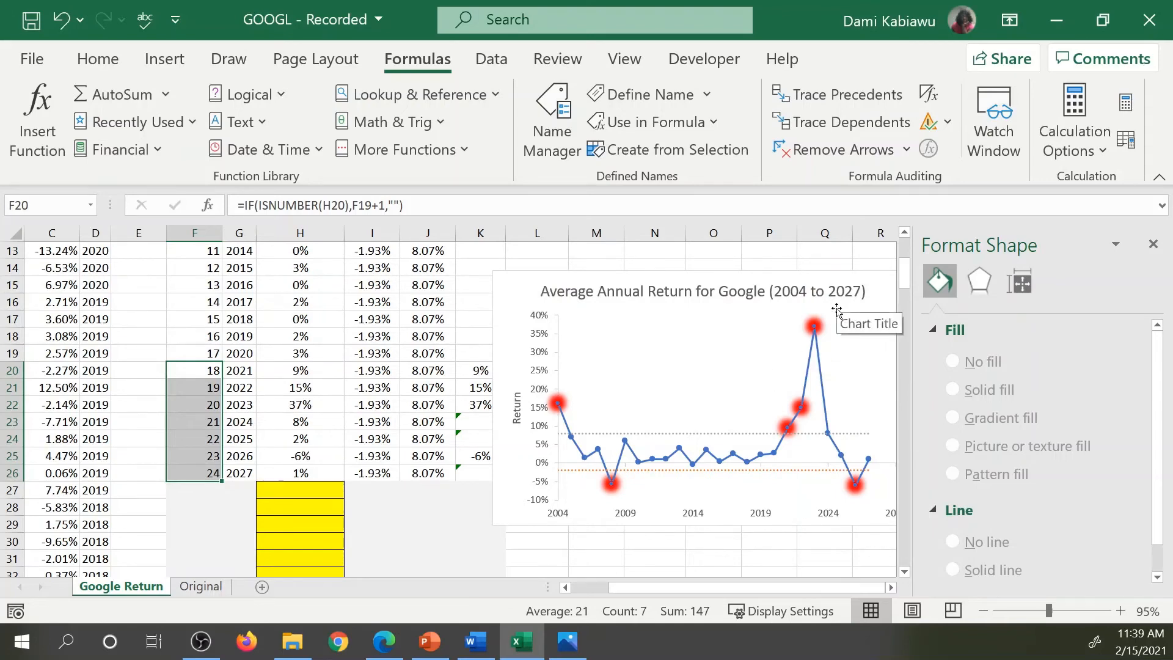
# Step: Shift the chart left to column H and add a bent-line callout labelled UCL, about 0.52" by 0.23", pointing at the upper limit line
pyautogui.moveTo(606, 270); pyautogui.dragTo(434, 266)
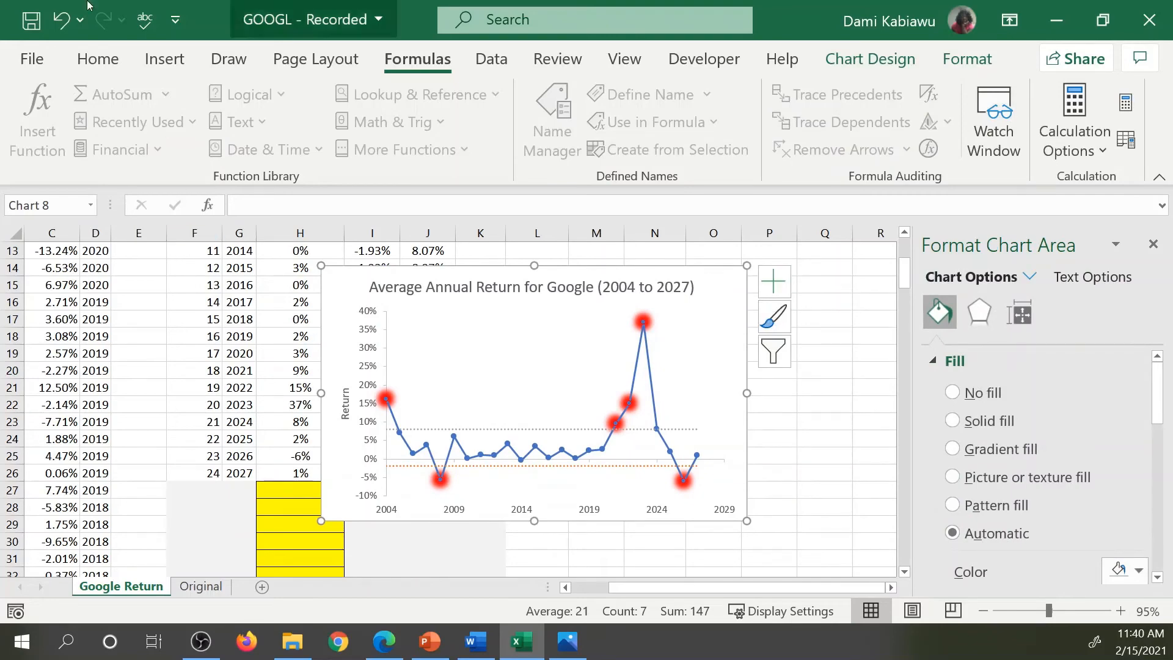
pyautogui.click(165, 59)
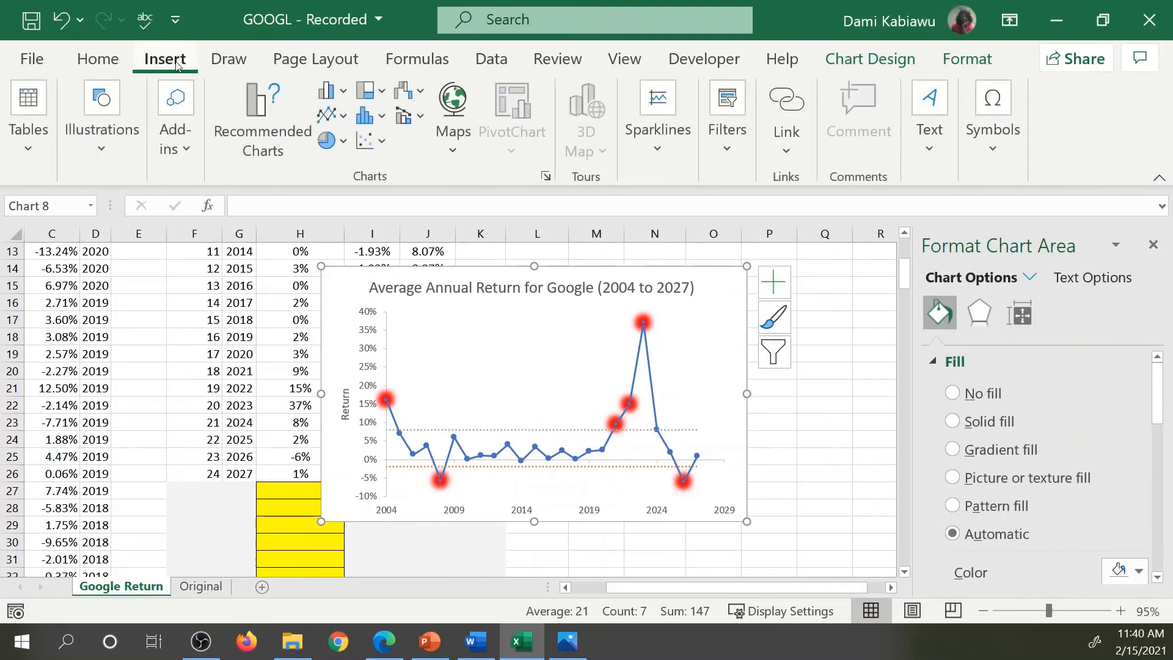
pyautogui.click(96, 120)
pyautogui.click(827, 385)
pyautogui.click(792, 382)
pyautogui.click(134, 94)
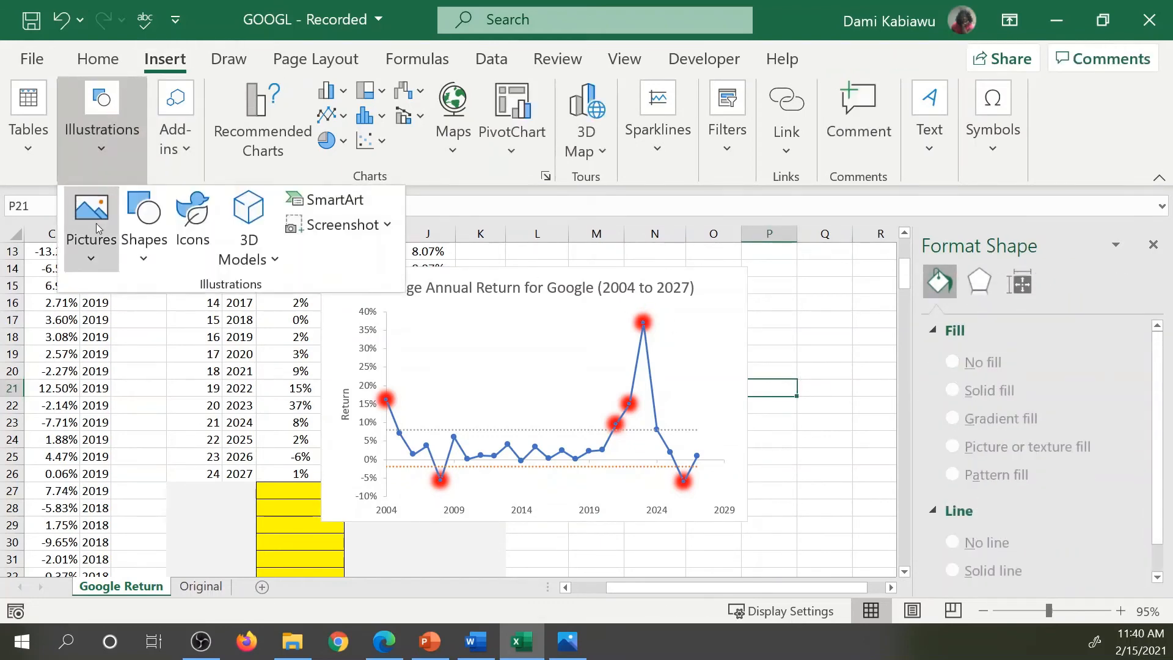
pyautogui.click(676, 375)
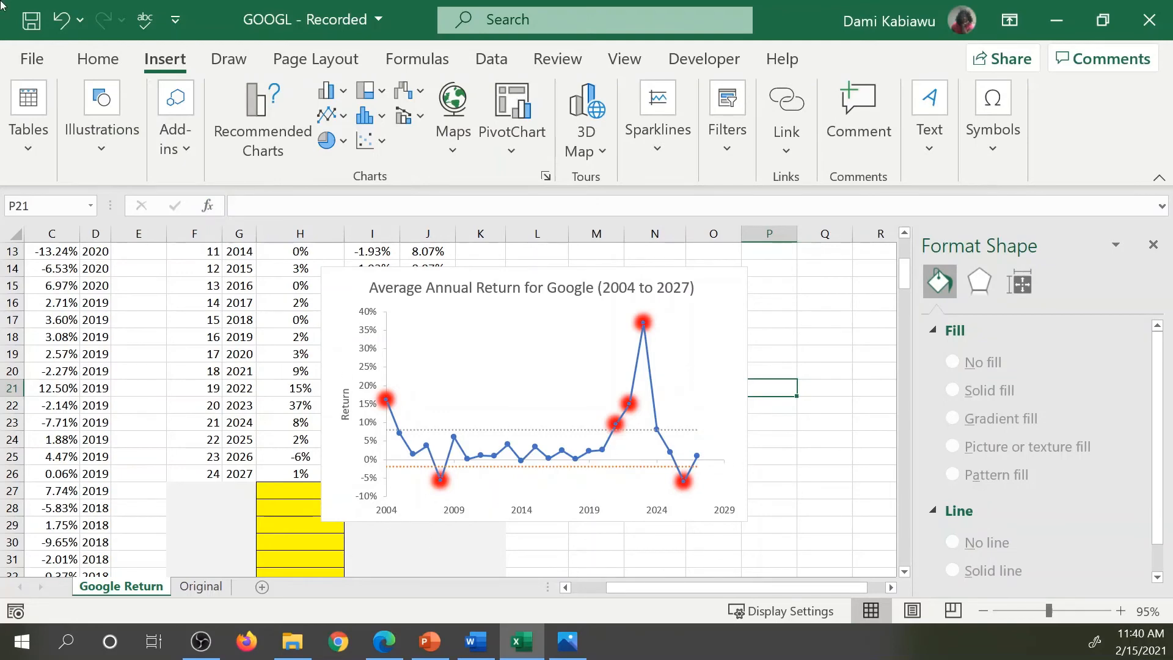
pyautogui.click(116, 105)
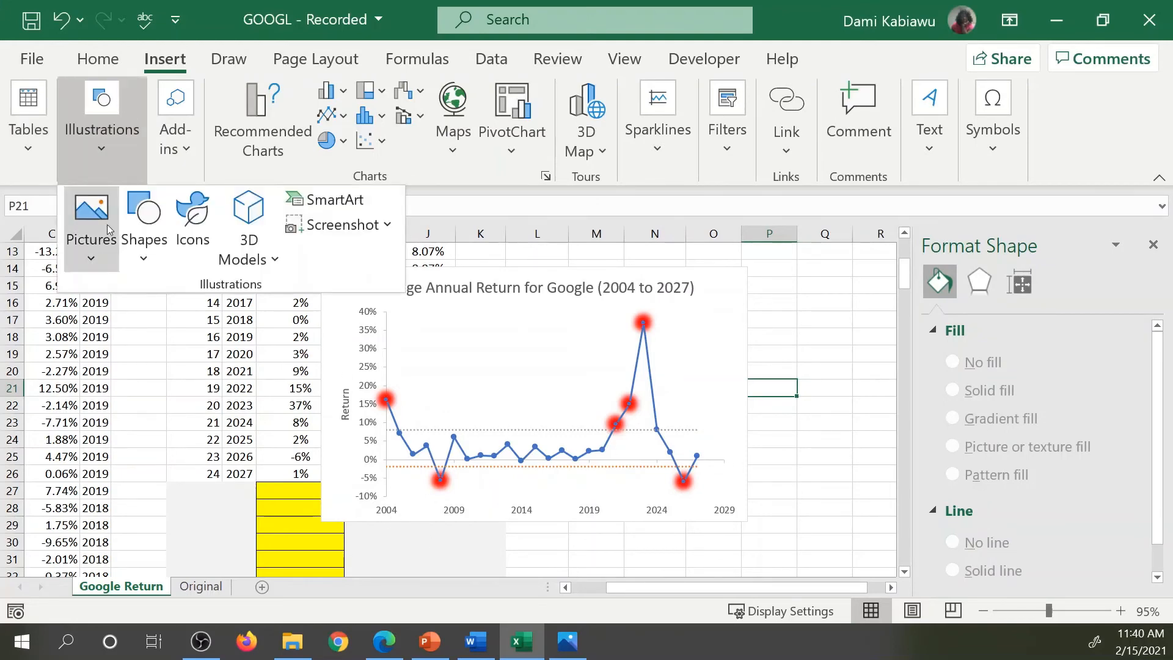
pyautogui.click(142, 222)
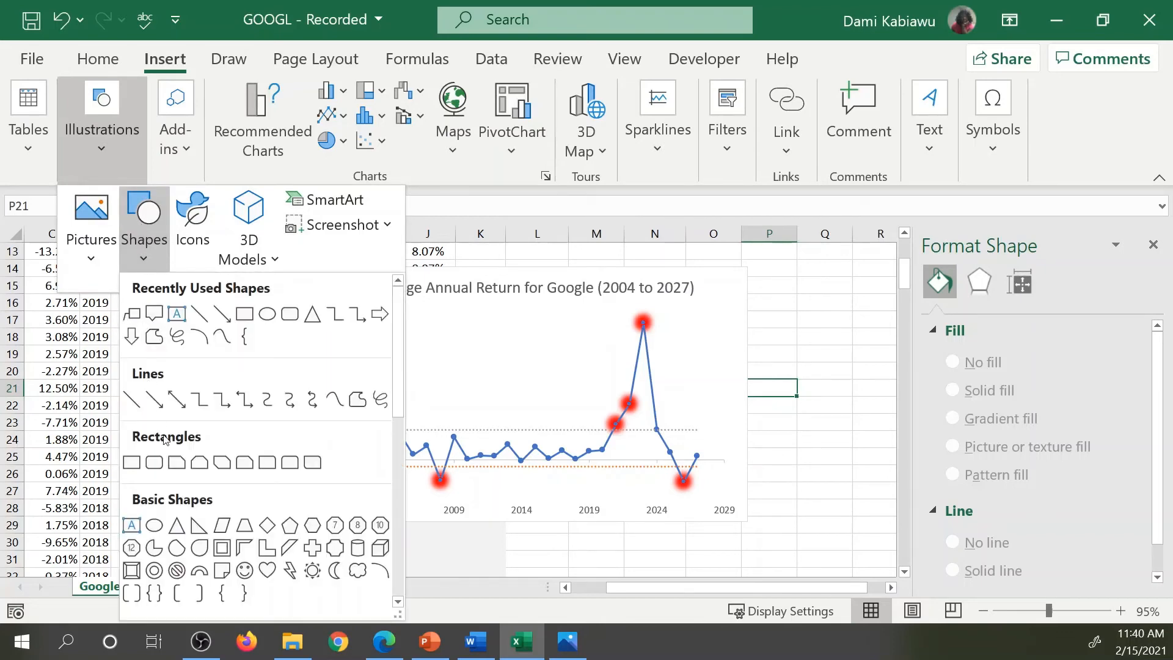
pyautogui.scroll(-6, 153, 506)
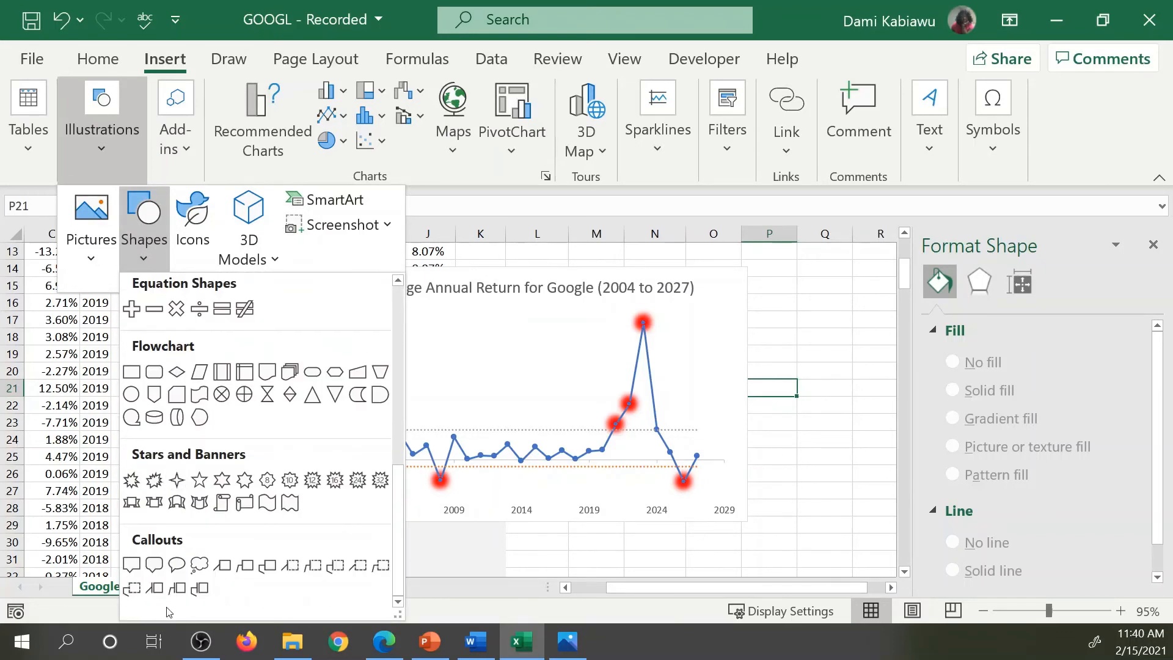
pyautogui.click(177, 588)
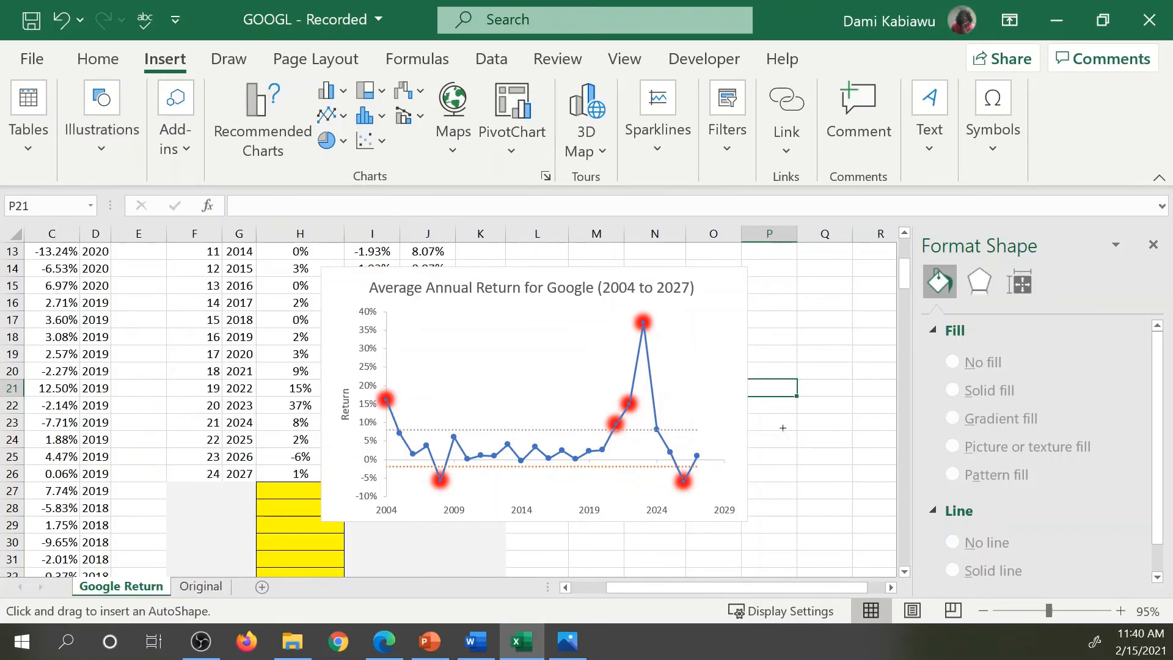
pyautogui.moveTo(668, 428); pyautogui.dragTo(737, 380)
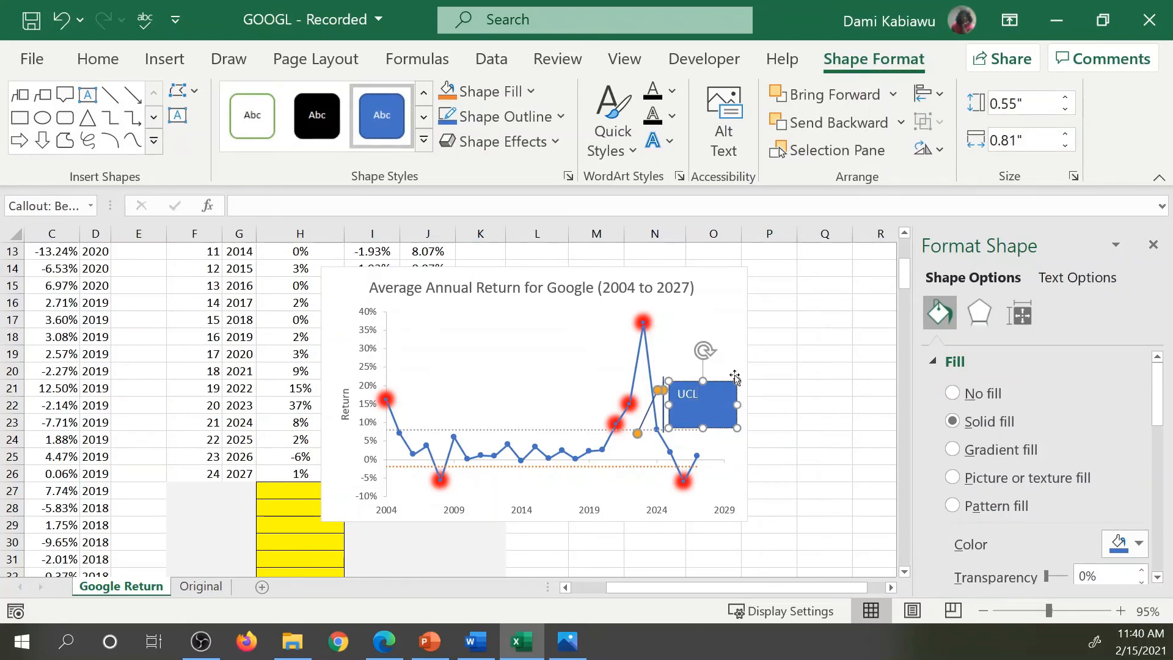
pyautogui.moveTo(738, 381); pyautogui.dragTo(698, 410)
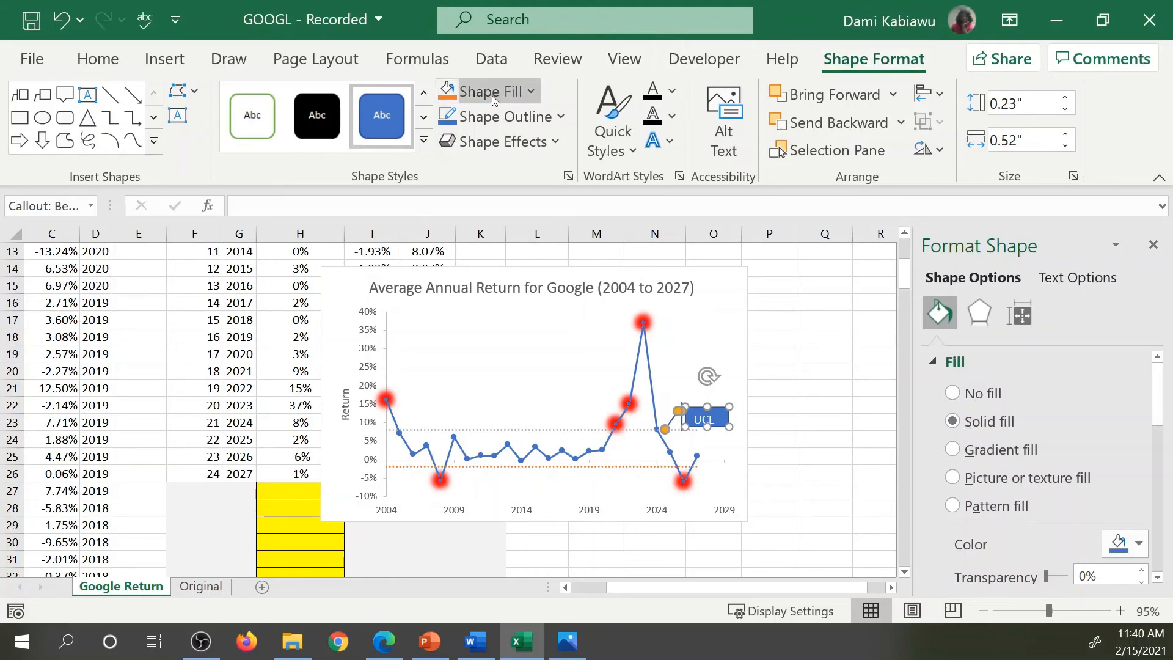
# Step: Remove the fill from the UCL callout and make its text black
pyautogui.click(513, 95)
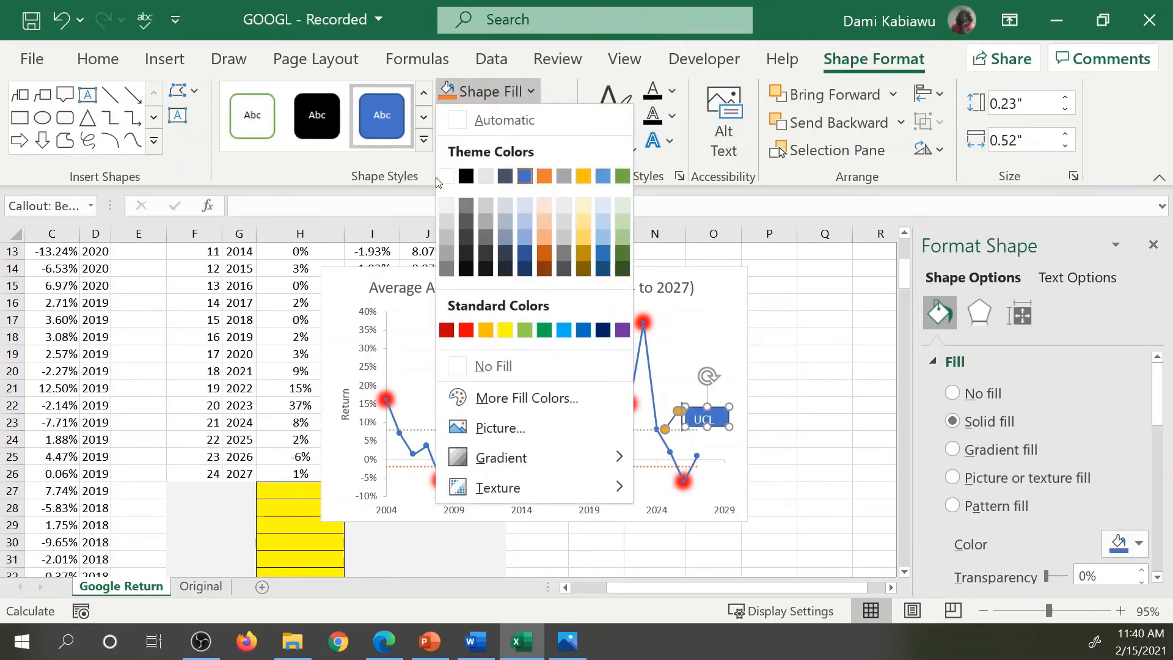
pyautogui.click(493, 366)
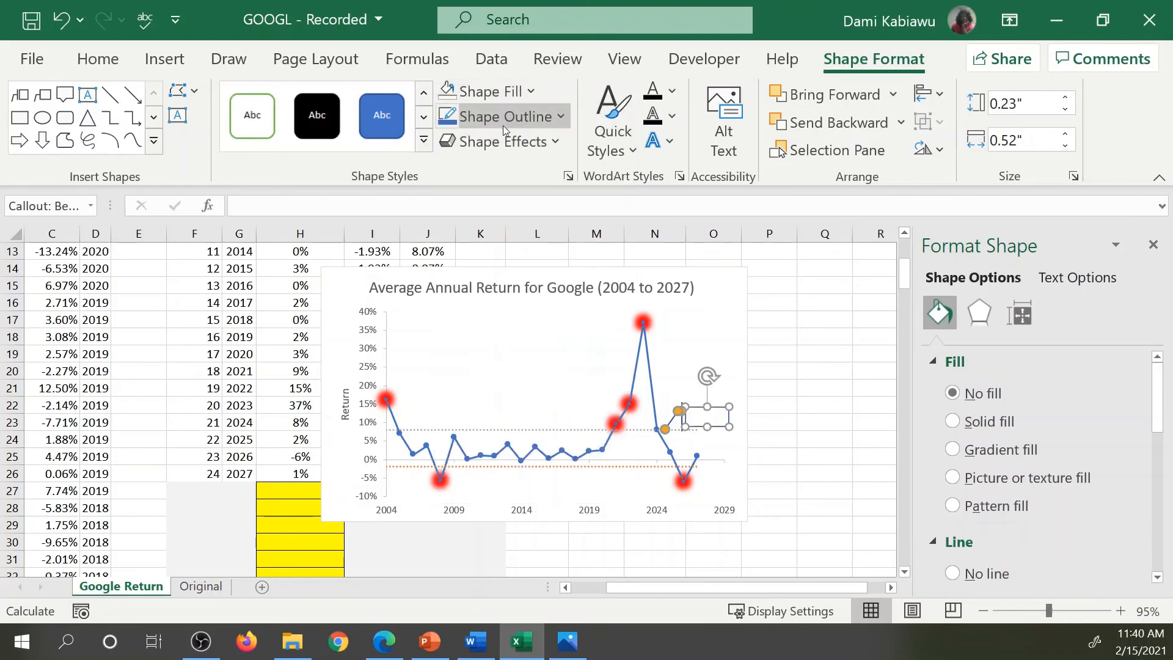
pyautogui.click(98, 58)
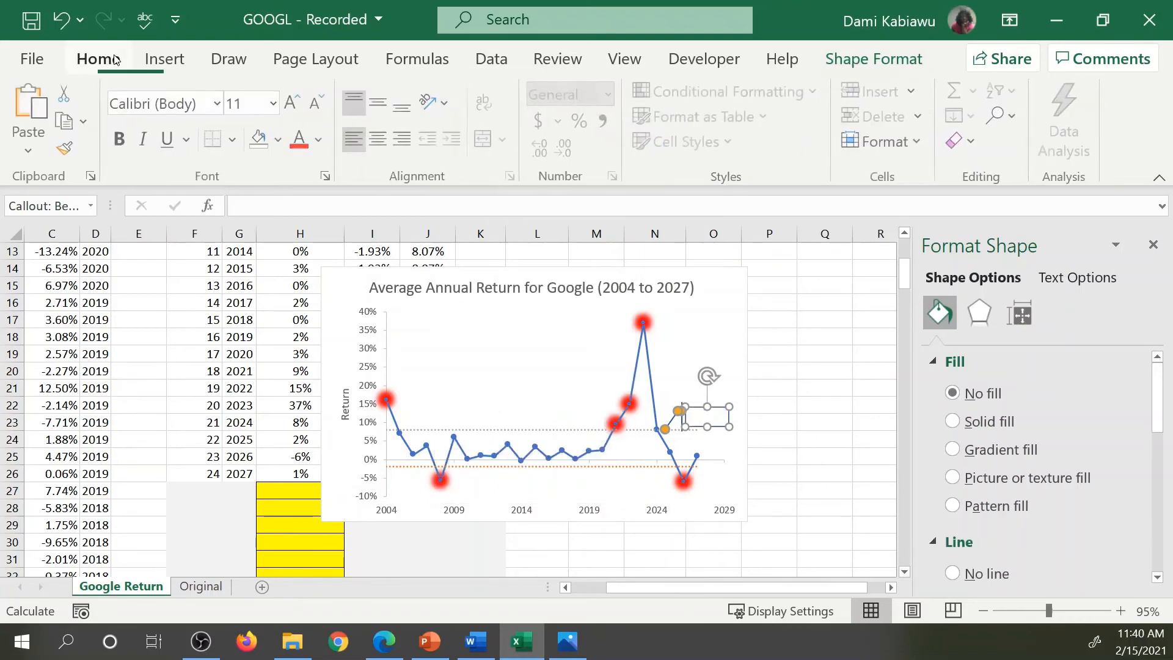
pyautogui.click(320, 139)
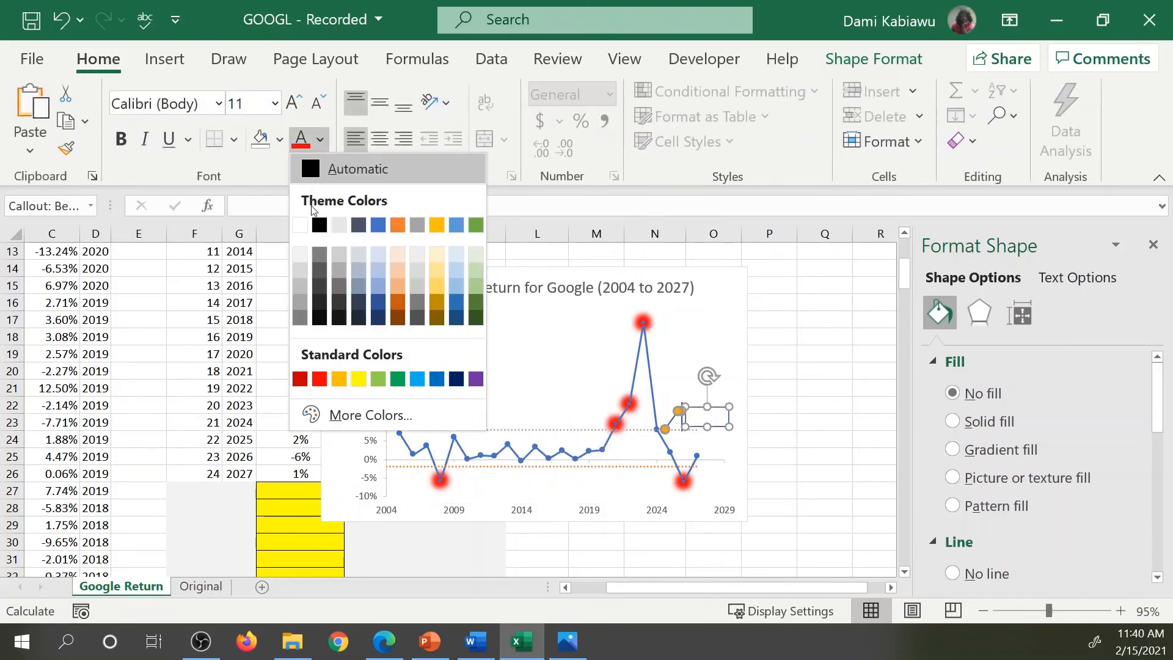
pyautogui.click(319, 225)
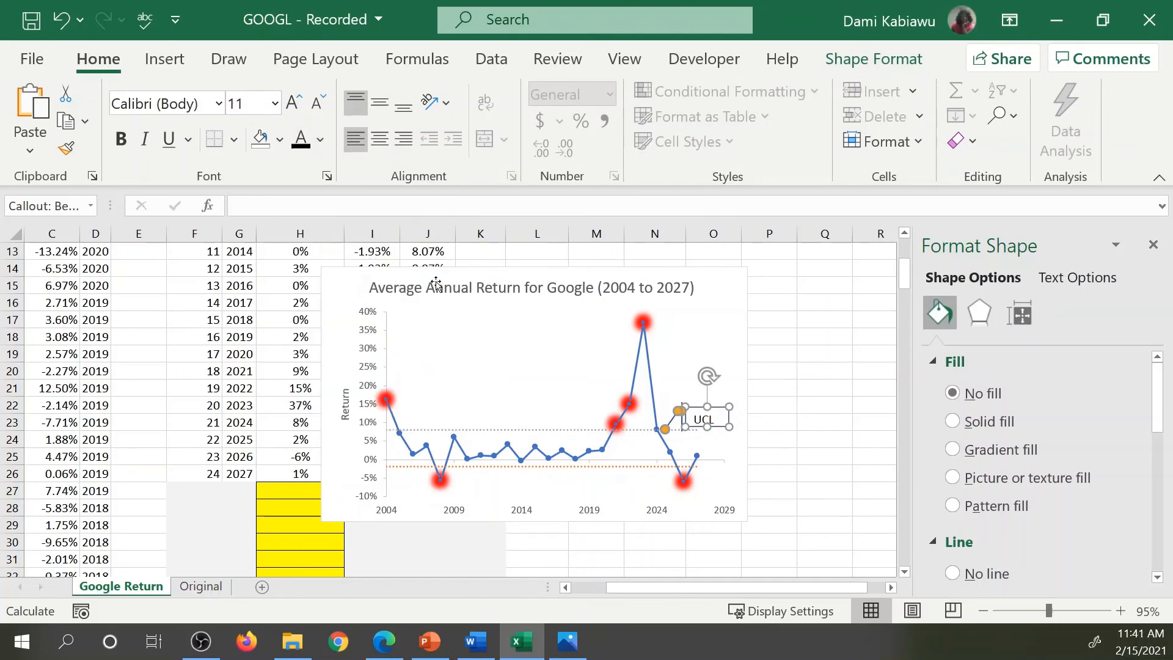
pyautogui.click(687, 354)
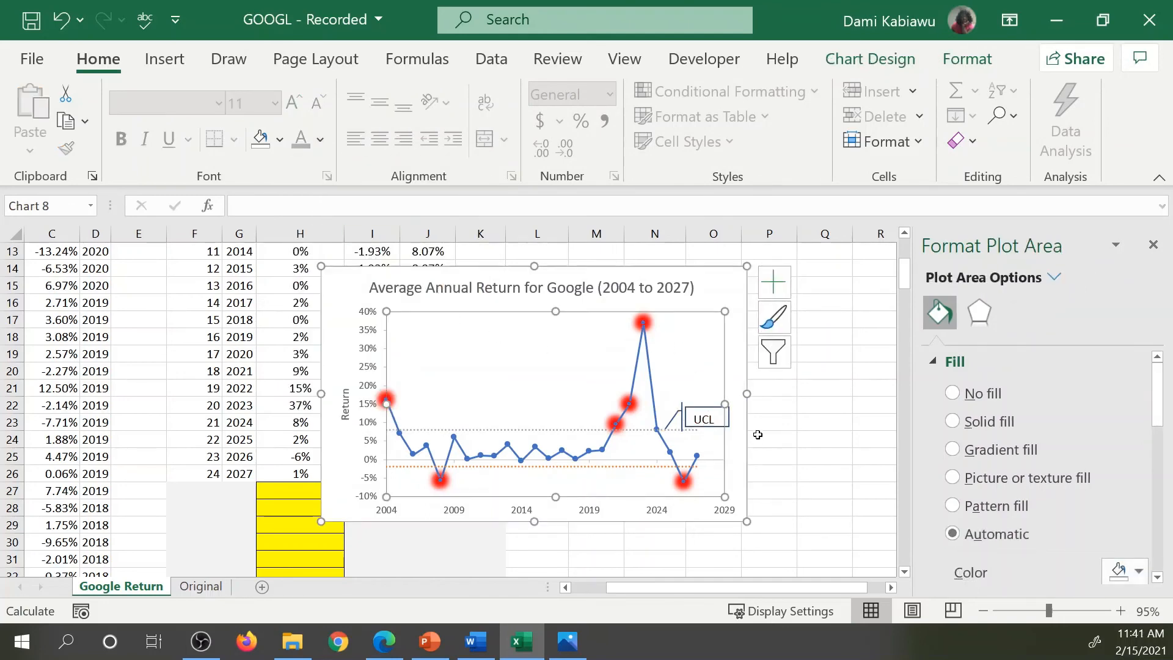
# Step: Copy the UCL callout and paste the copy into the chart
pyautogui.click(711, 408)
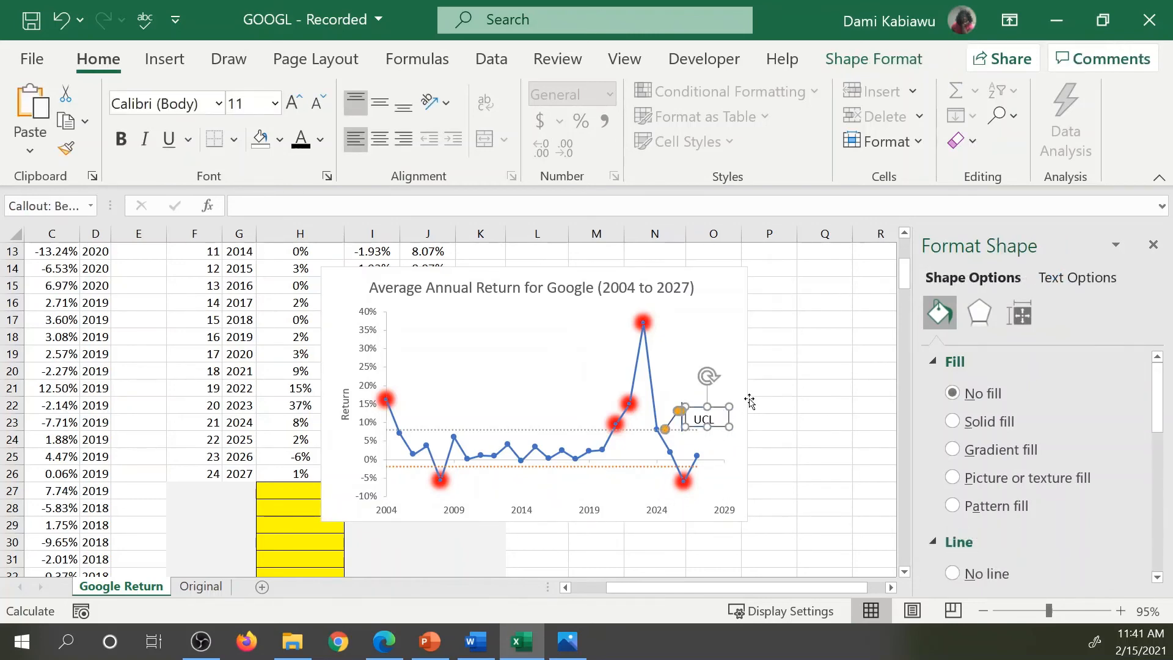
pyautogui.click(715, 486)
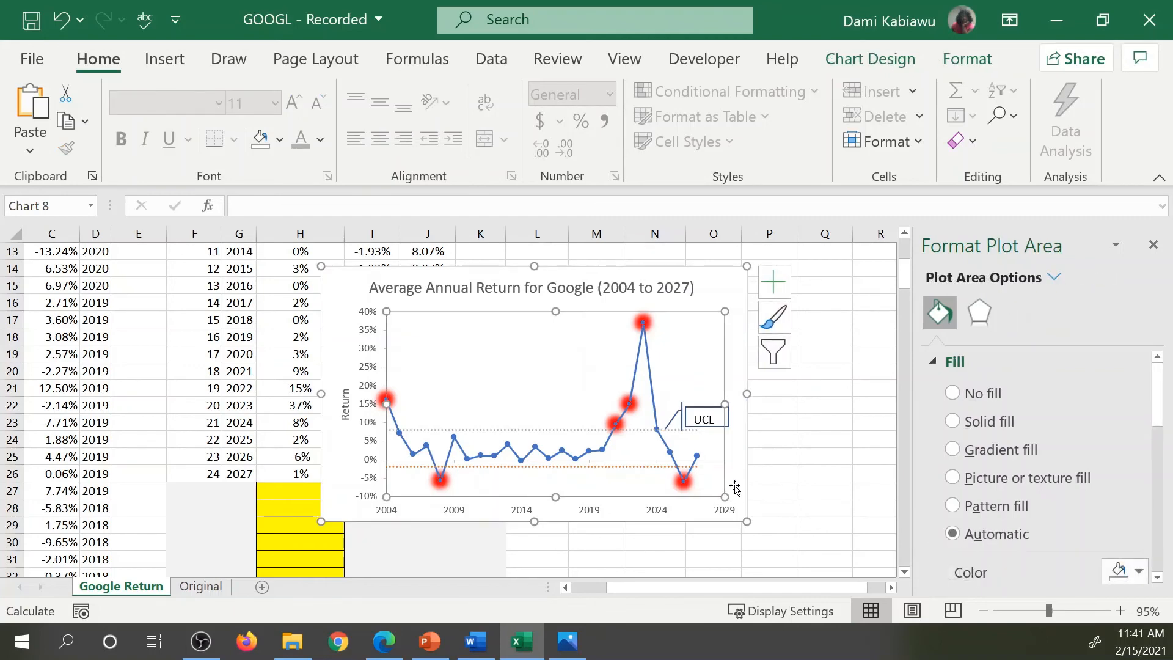
pyautogui.click(726, 485)
pyautogui.hotkey('ctrl', 'v')
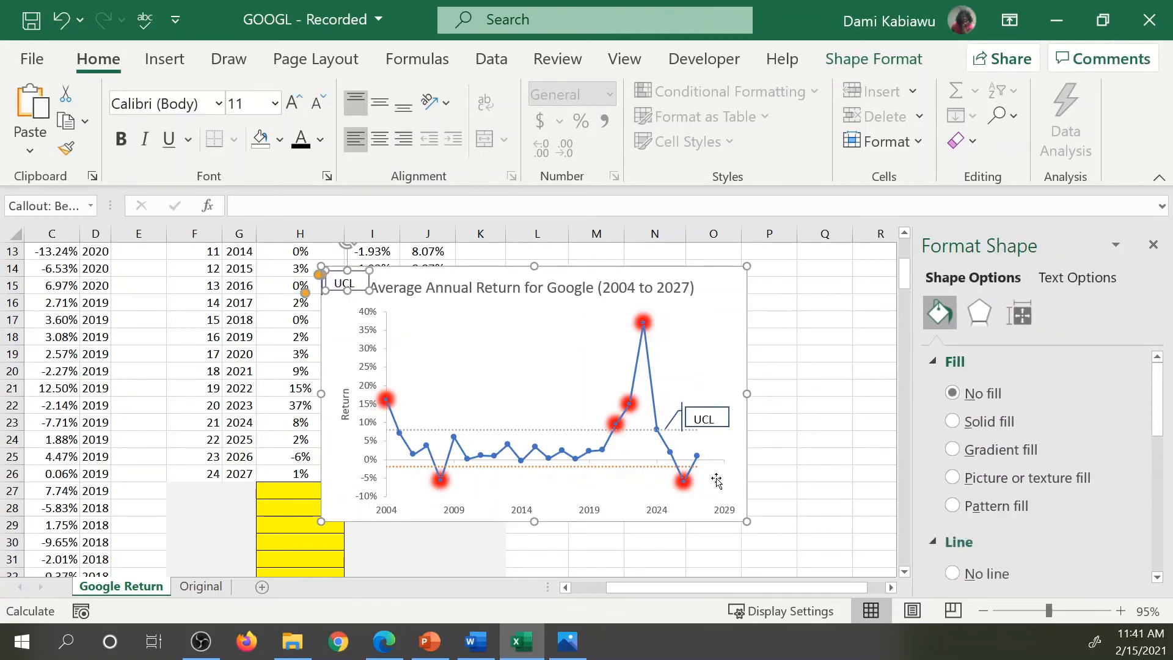
# Step: Duplicate the UCL callout beneath the lower limit line, aim its pointer at that line and relabel it LCL
pyautogui.click(704, 429)
pyautogui.click(704, 415)
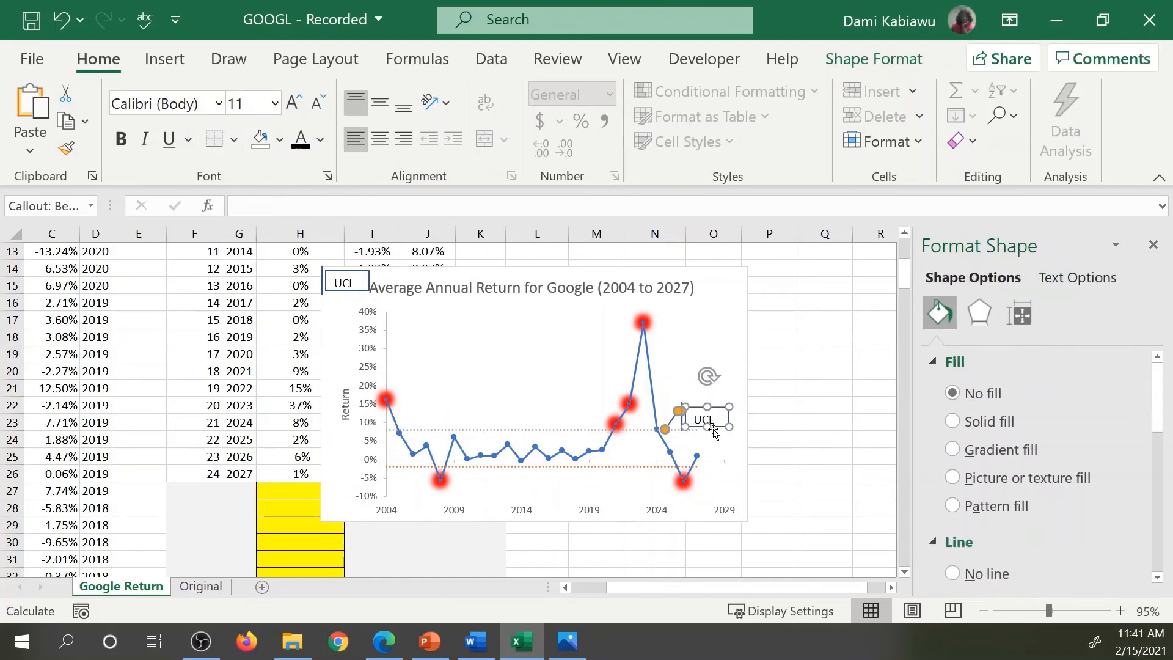
pyautogui.moveTo(714, 430); pyautogui.dragTo(668, 489)
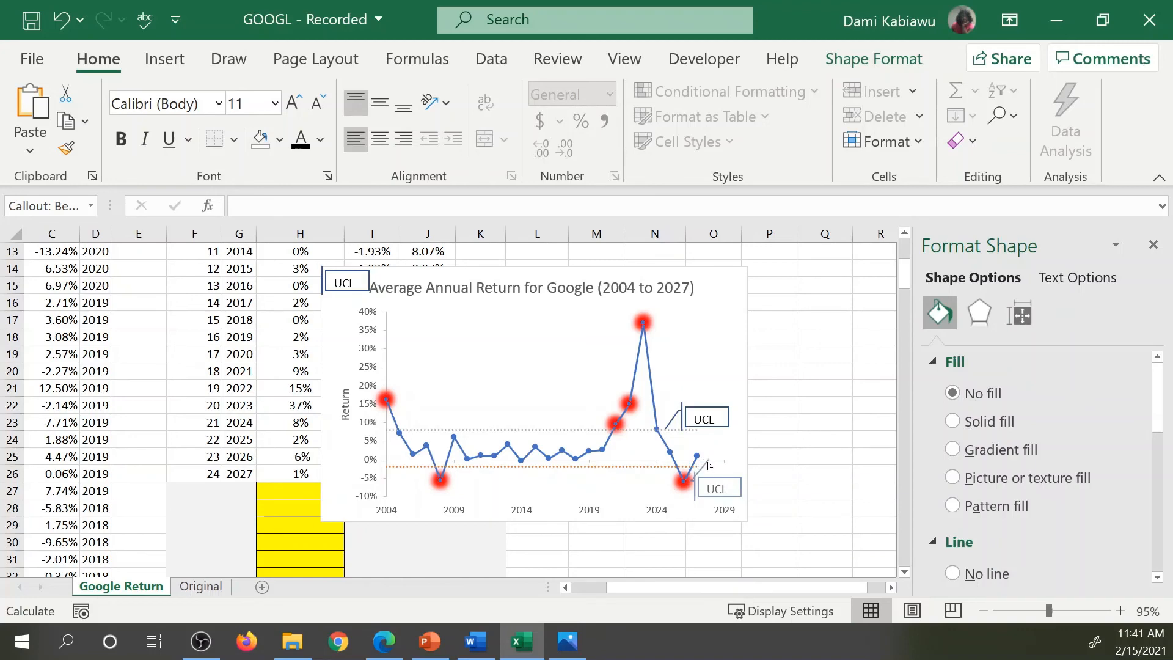
pyautogui.moveTo(710, 468); pyautogui.dragTo(709, 466)
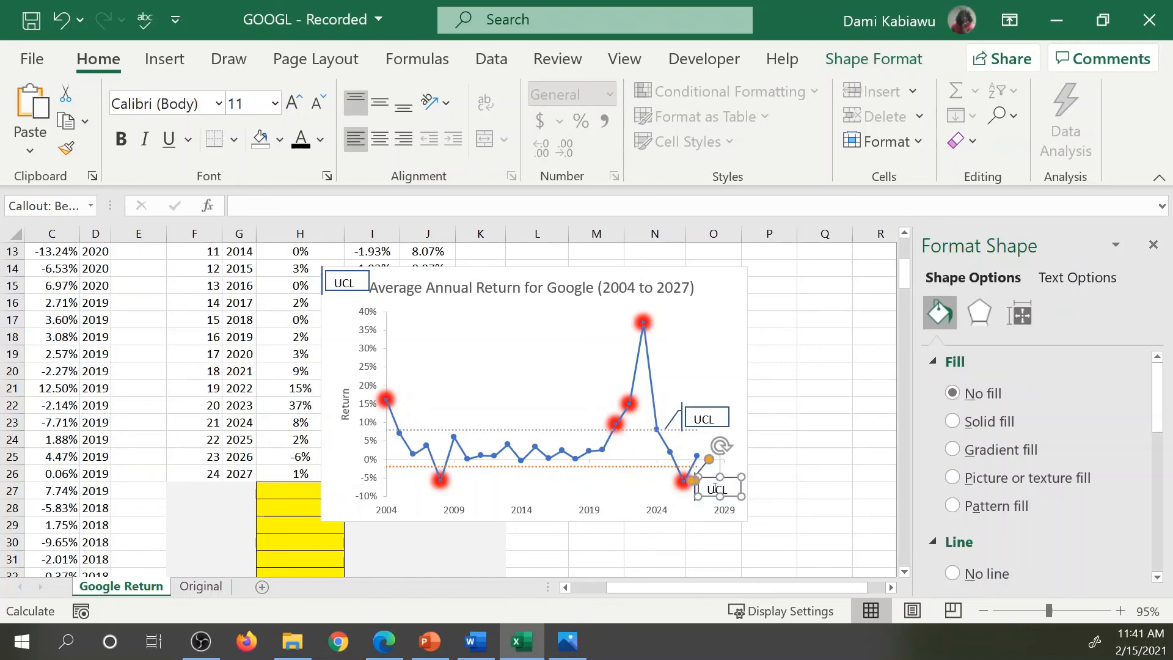
pyautogui.doubleClick(707, 486)
pyautogui.write('L')
# Step: Widen the chart to column Q and move the LCL callout below the start of the lower limit line, pointing at it
pyautogui.click(748, 323)
pyautogui.moveTo(746, 393); pyautogui.dragTo(830, 394)
pyautogui.click(710, 485)
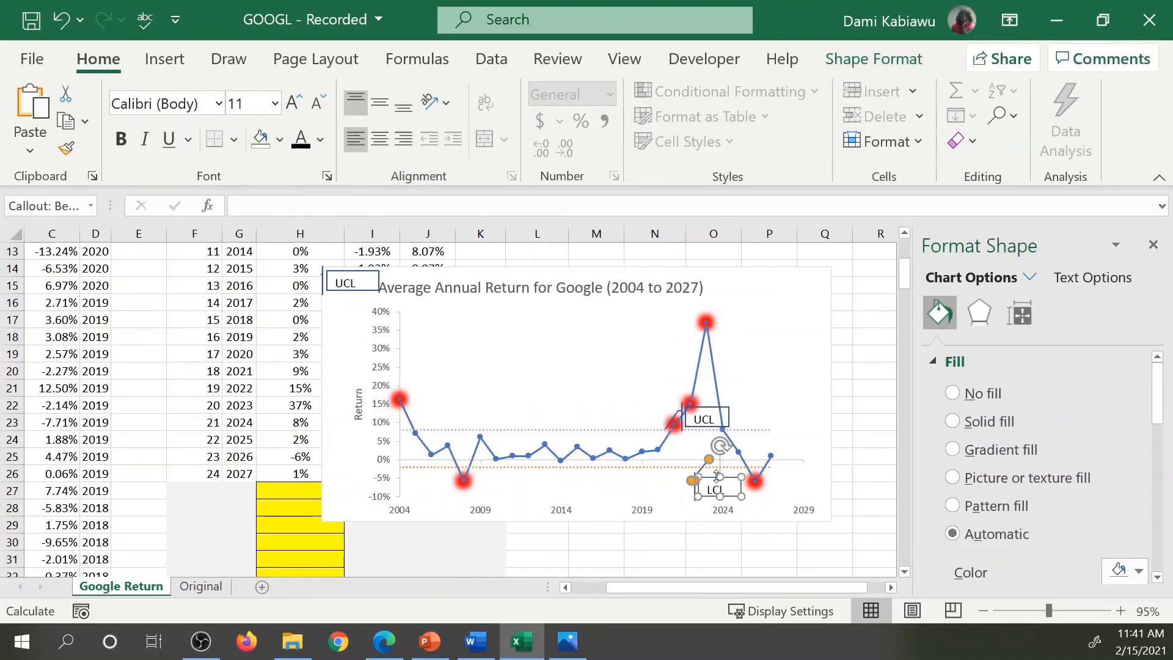
pyautogui.moveTo(707, 478); pyautogui.dragTo(431, 487)
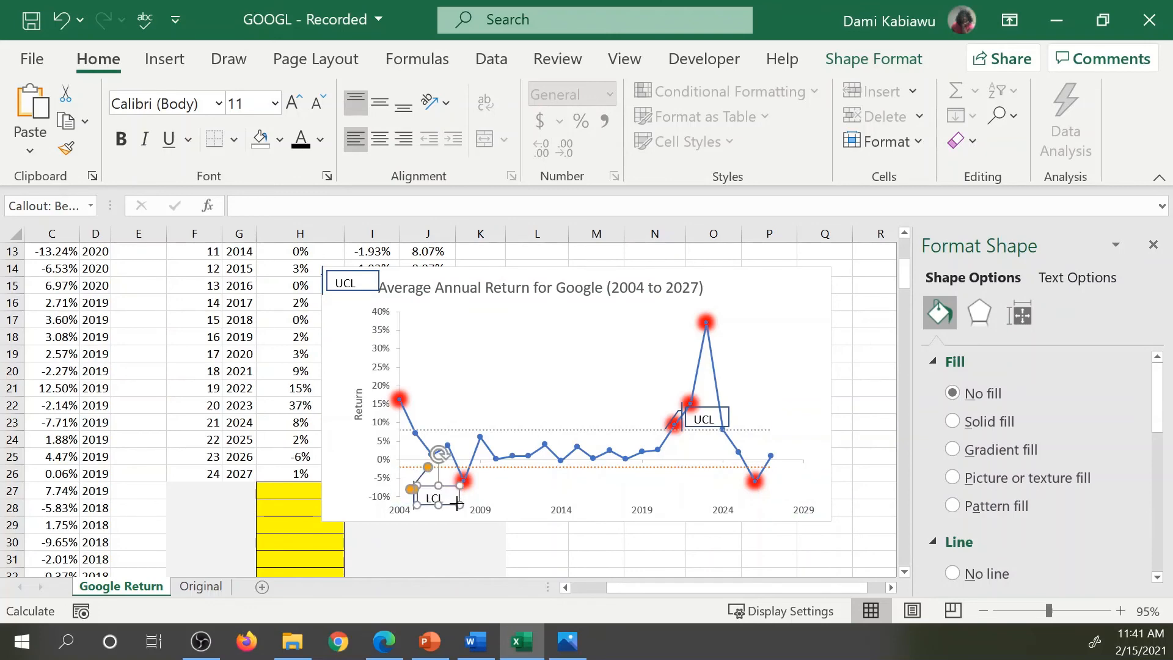
pyautogui.moveTo(424, 486)
pyautogui.mouseDown()
pyautogui.moveTo(444, 489)
pyautogui.moveTo(419, 468)
pyautogui.mouseUp()
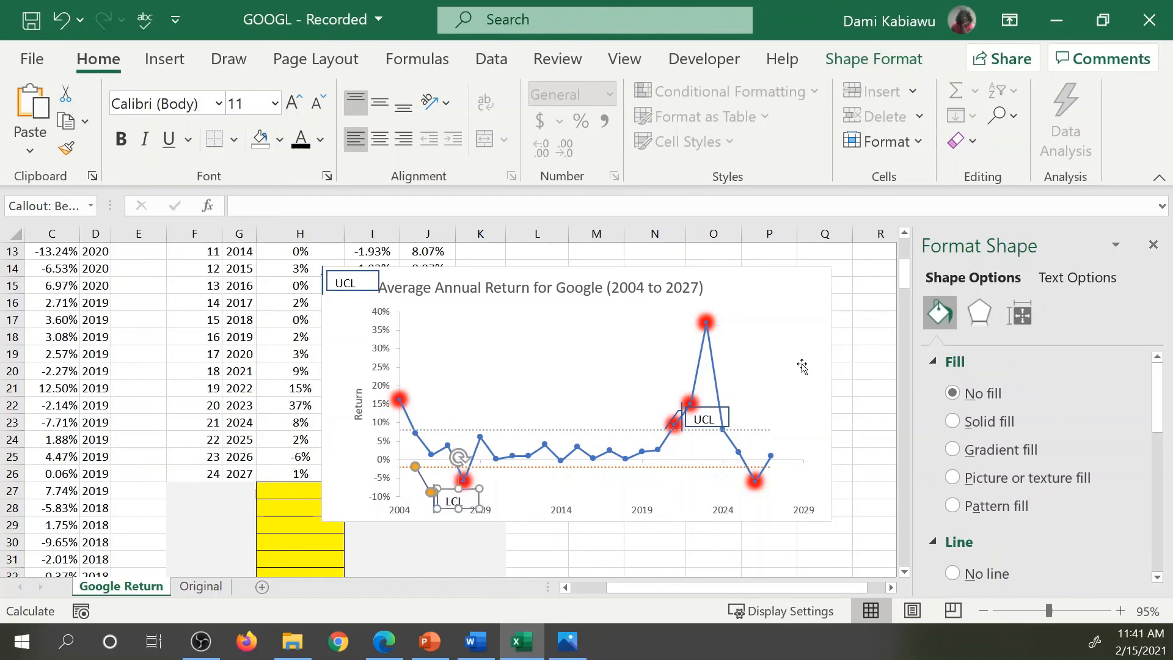
# Step: Move the UCL callout to just above the upper limit line, between the 2004 and 2009 marks
pyautogui.click(696, 407)
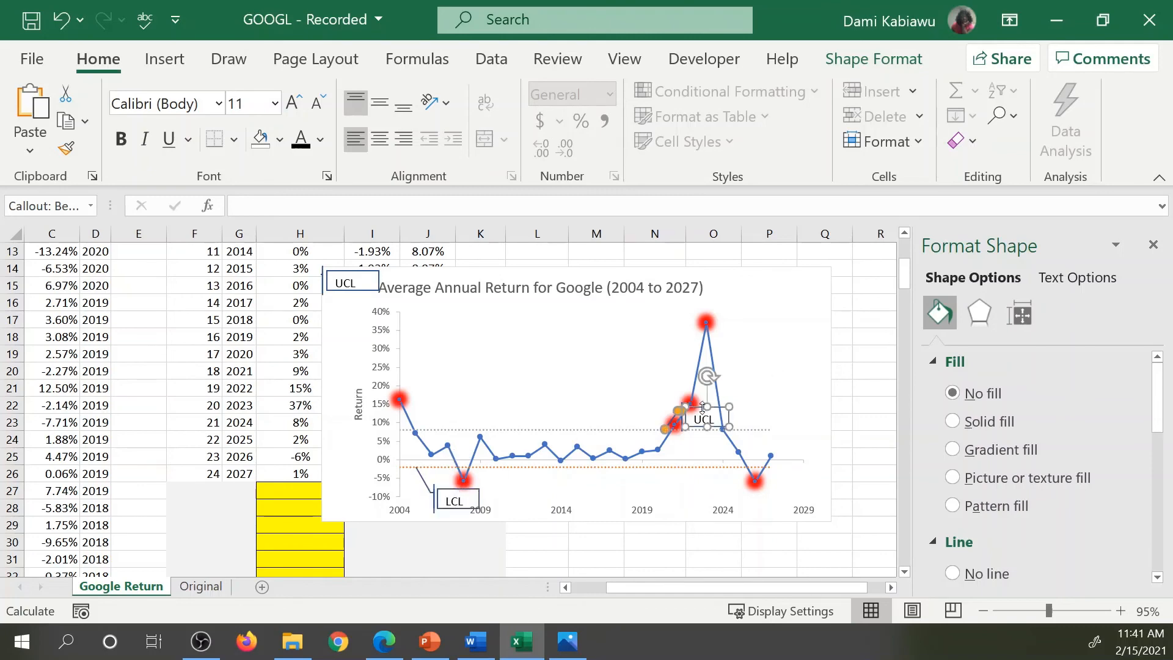
pyautogui.moveTo(701, 408); pyautogui.dragTo(466, 408)
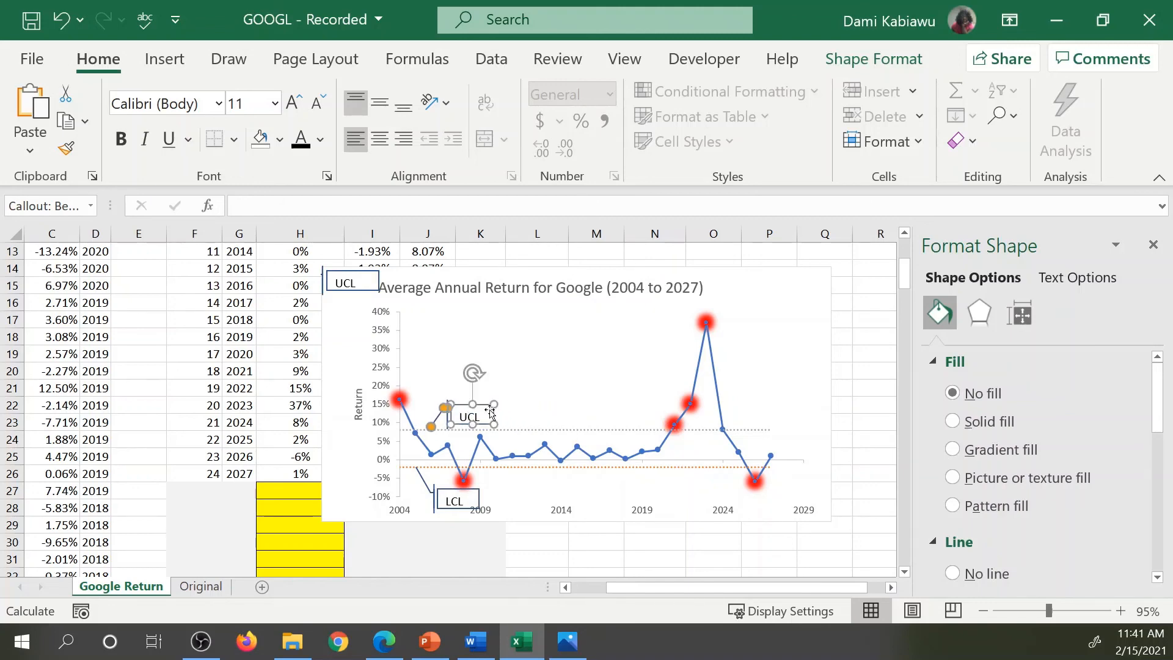
pyautogui.press('Escape')
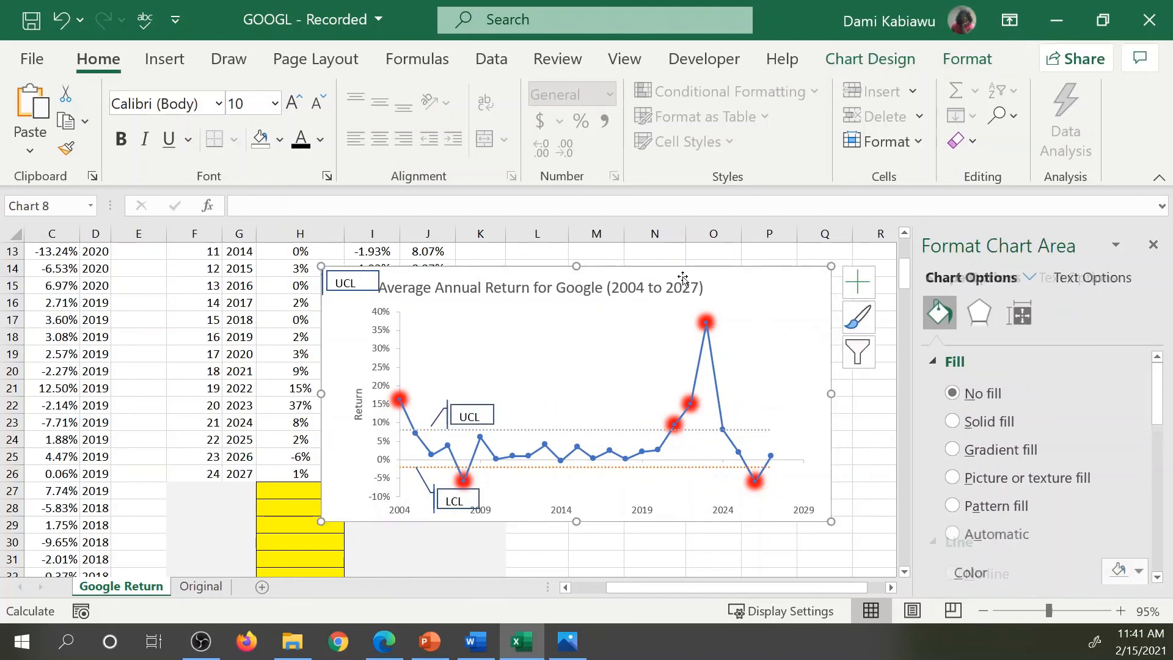
# Step: Insert the outlined hub-and-spoke network icon from the Graph icon category and place it in the chart's upper-right corner
pyautogui.click(165, 59)
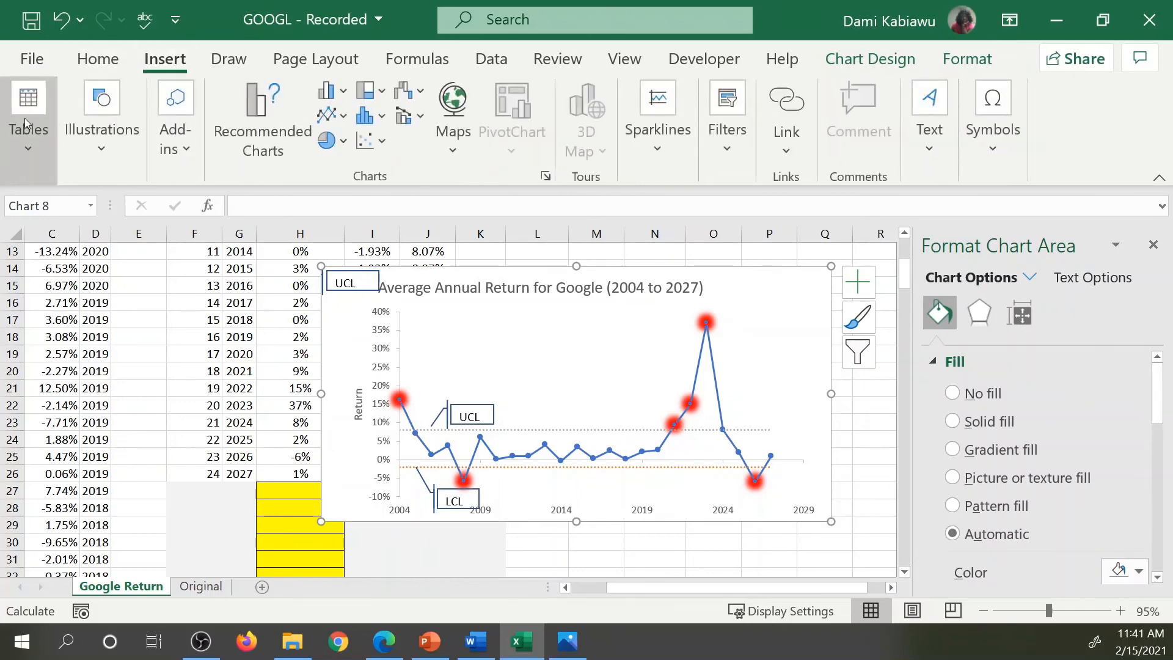
pyautogui.click(101, 131)
pyautogui.click(200, 215)
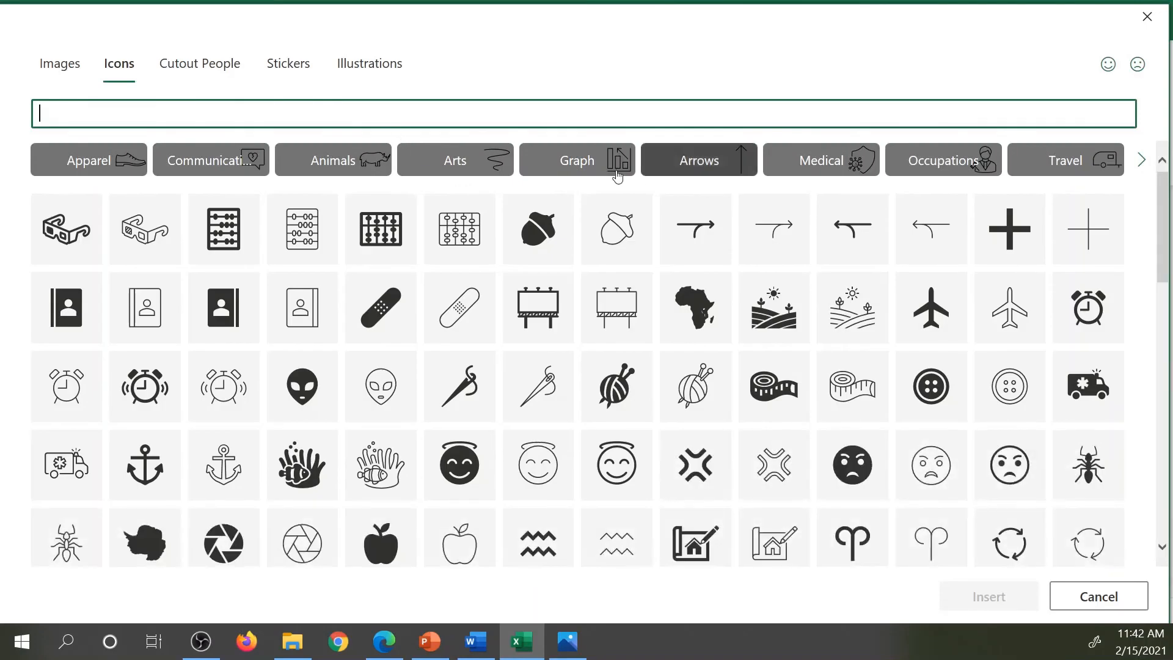
pyautogui.click(563, 164)
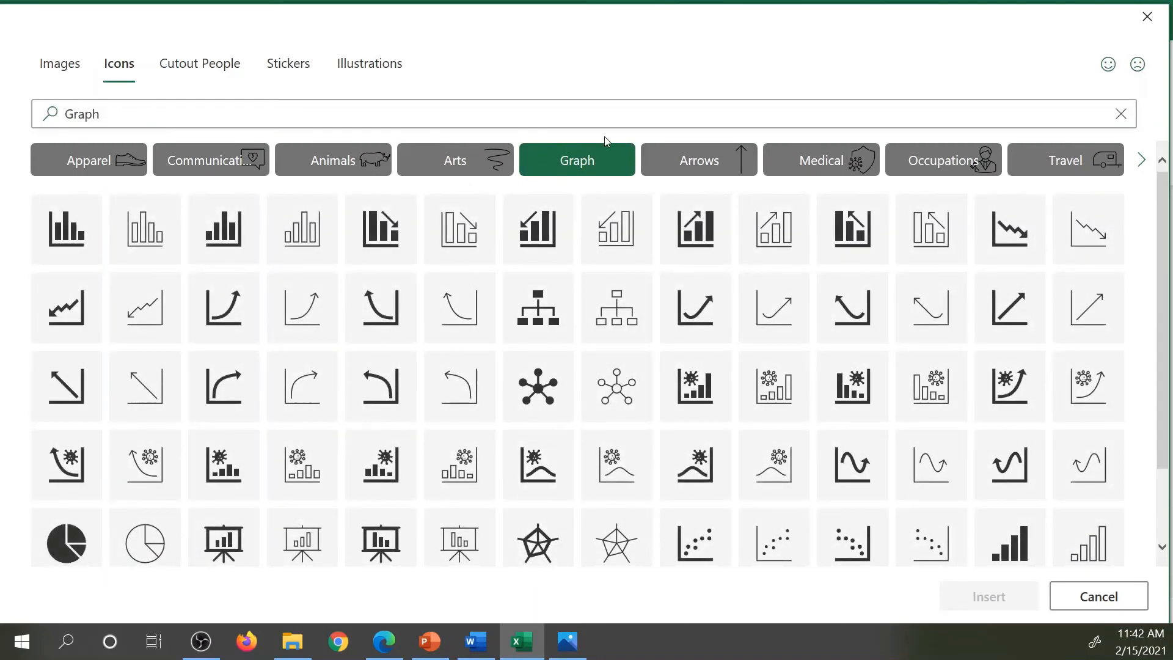
pyautogui.scroll(-2, 702, 382)
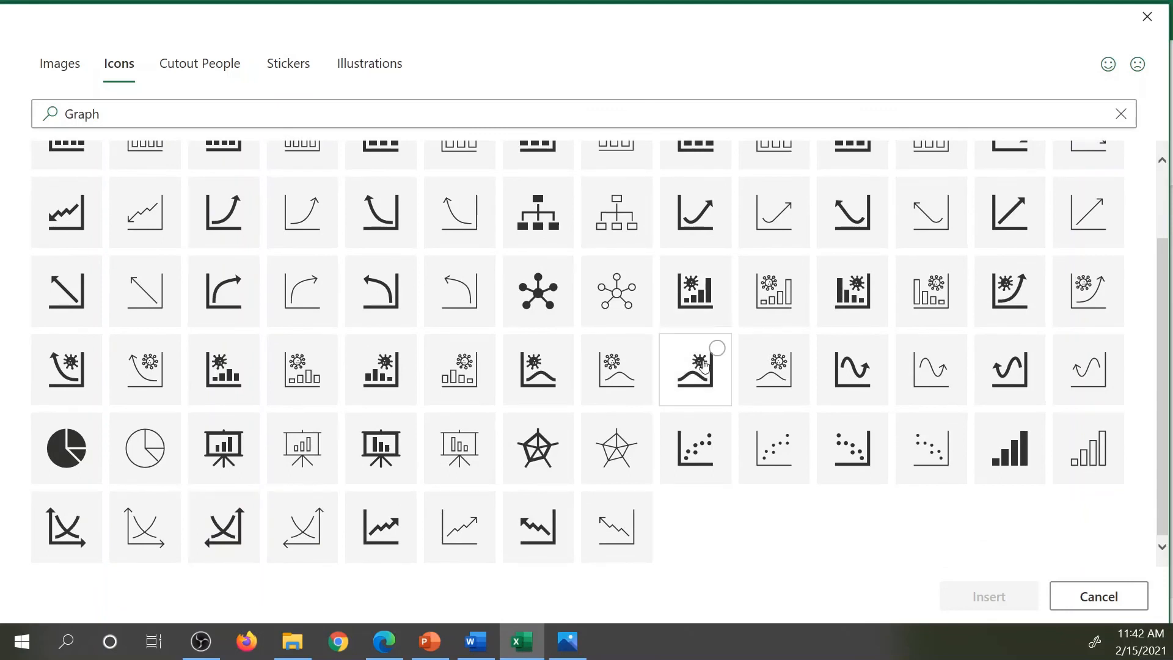
pyautogui.scroll(2, 704, 379)
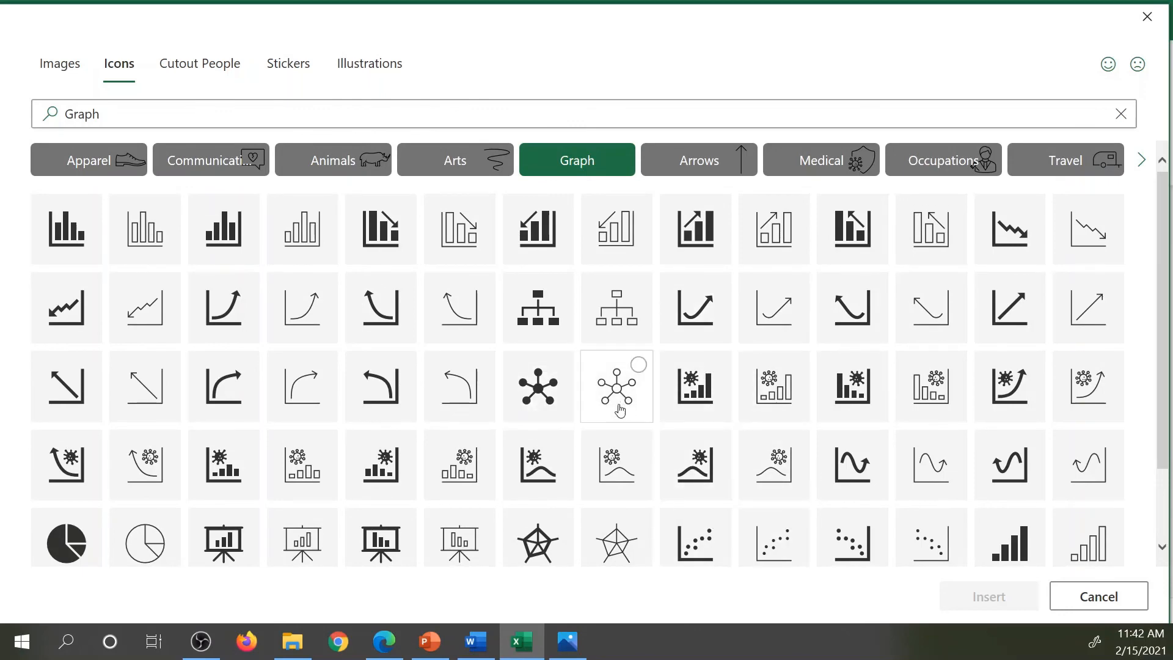
pyautogui.click(618, 398)
pyautogui.click(976, 603)
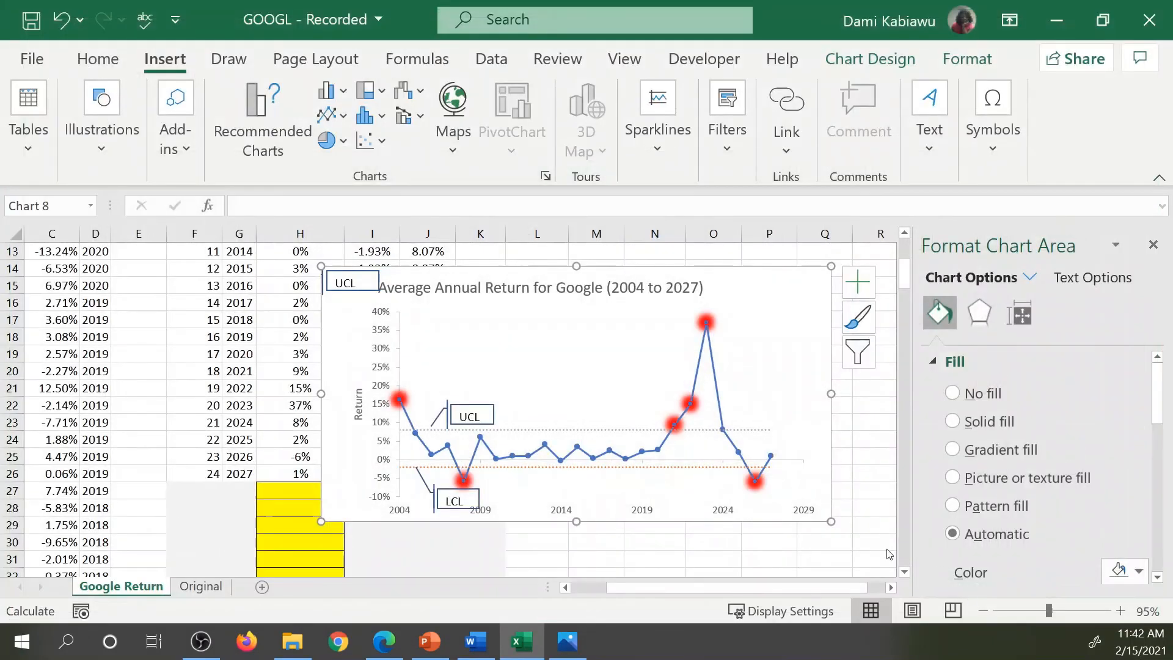
pyautogui.moveTo(365, 312); pyautogui.dragTo(777, 311)
pyautogui.click(843, 354)
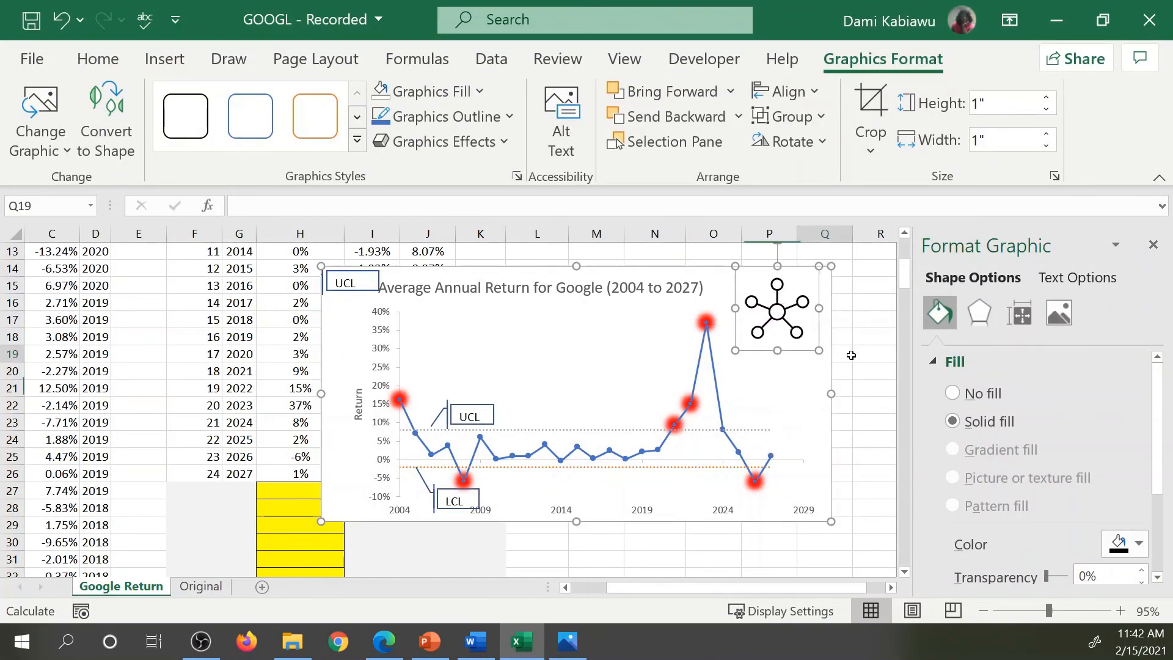
# Step: Move the chart slightly down toward row 15 and delete the stray UCL callout beside the chart title
pyautogui.moveTo(720, 359); pyautogui.dragTo(695, 279)
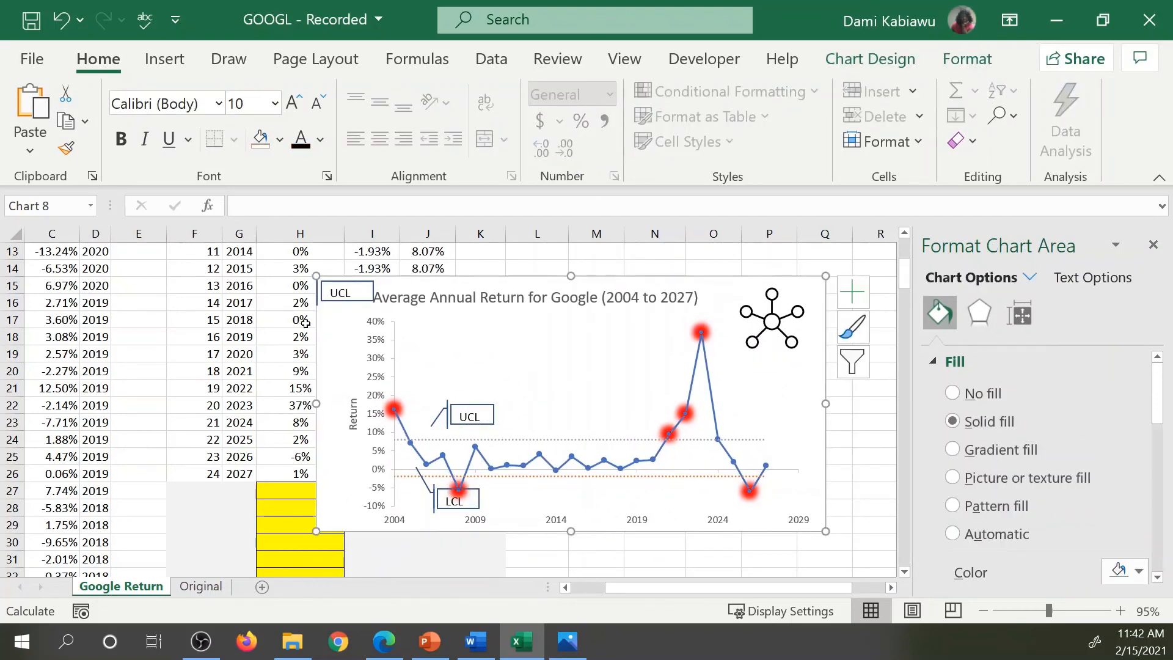
pyautogui.click(361, 295)
pyautogui.click(448, 328)
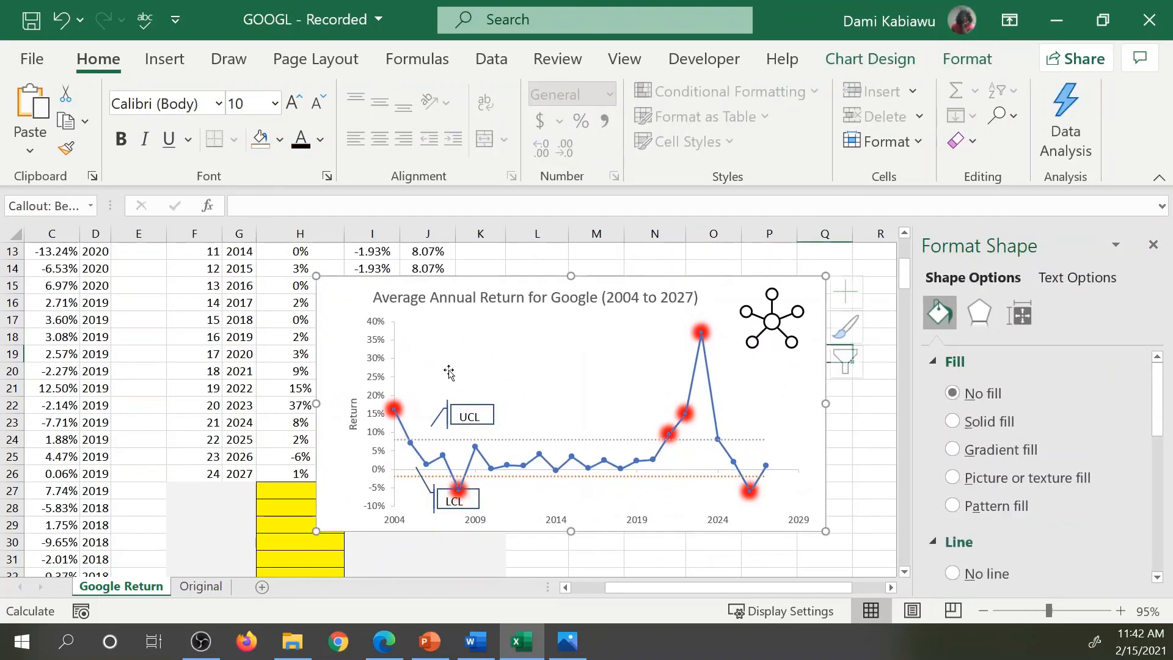
# Step: Shift the LCL and UCL callouts slightly down so their pointers meet the lower and upper limit lines
pyautogui.click(439, 492)
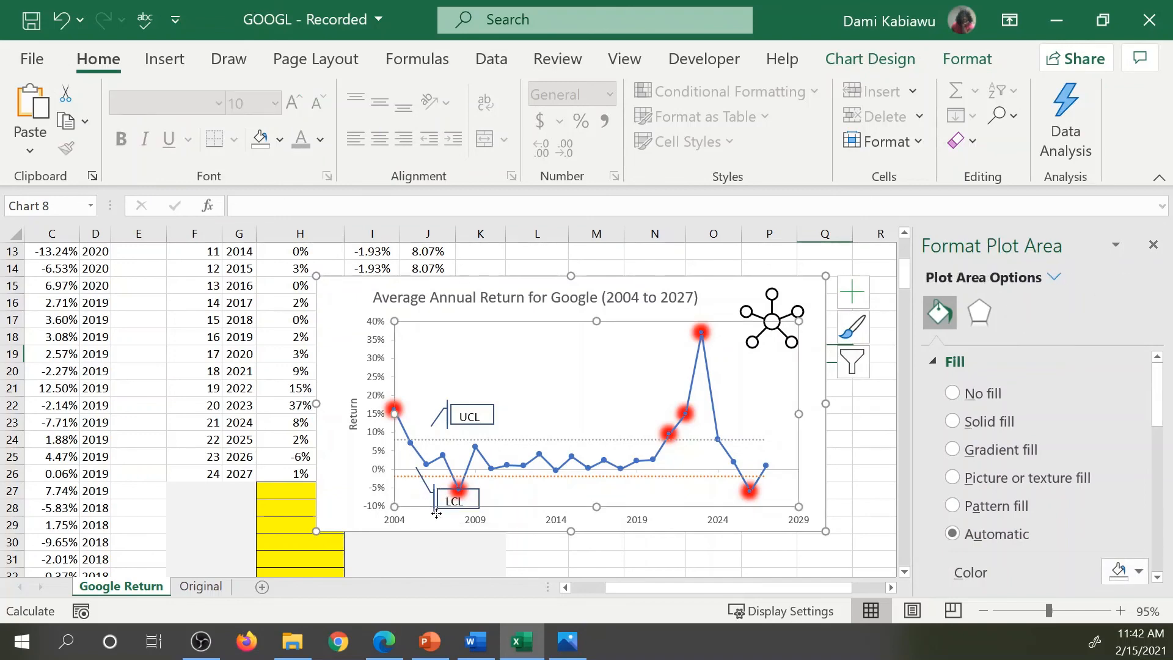
pyautogui.click(436, 513)
pyautogui.click(445, 509)
pyautogui.moveTo(445, 508); pyautogui.dragTo(445, 518)
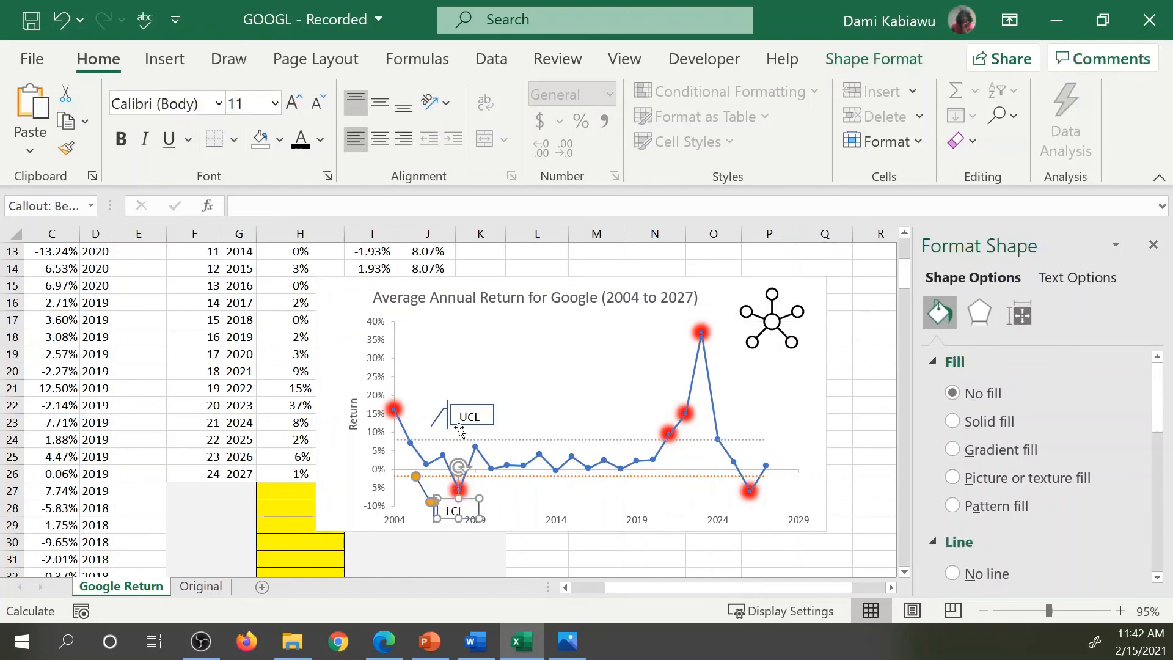
pyautogui.click(468, 415)
pyautogui.click(461, 413)
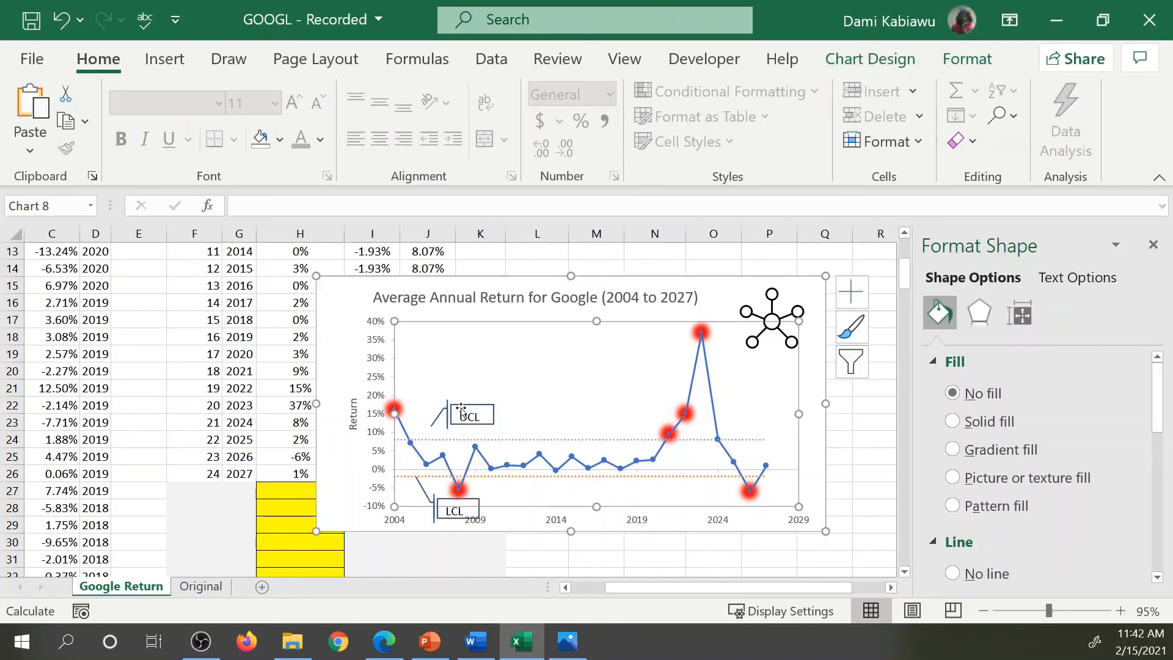
pyautogui.click(460, 406)
pyautogui.moveTo(450, 401); pyautogui.dragTo(449, 413)
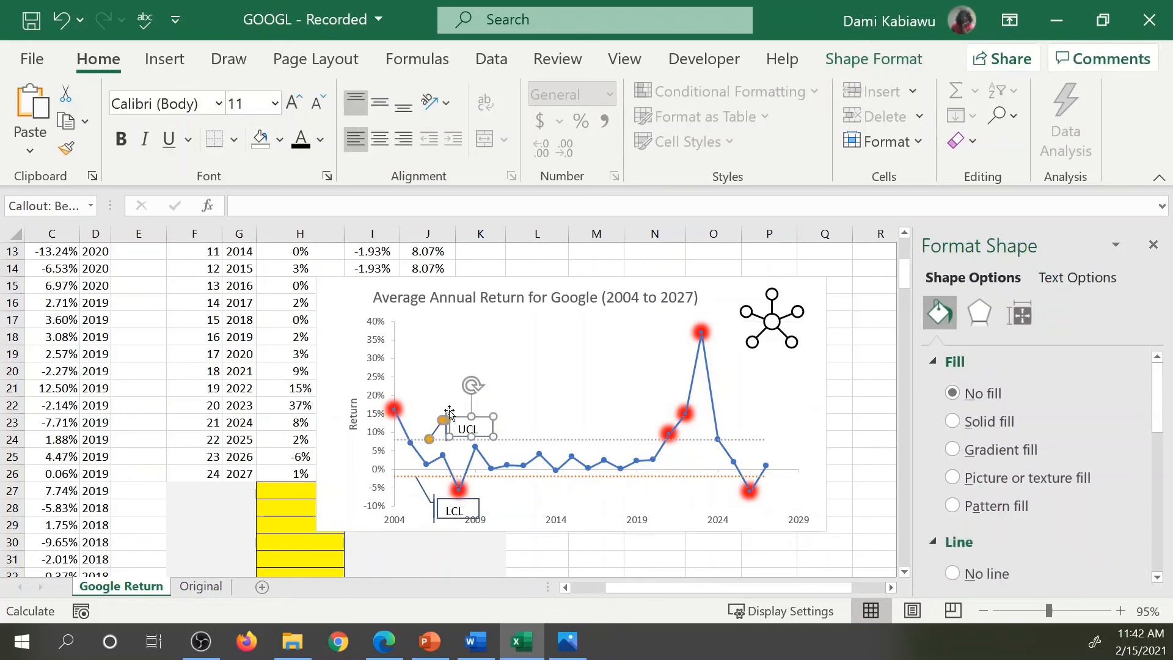
# Step: Group the UCL and LCL callouts with the chart and move the group slightly down and to the left
pyautogui.keyDown('shift'); pyautogui.click(451, 505); pyautogui.keyUp('shift')
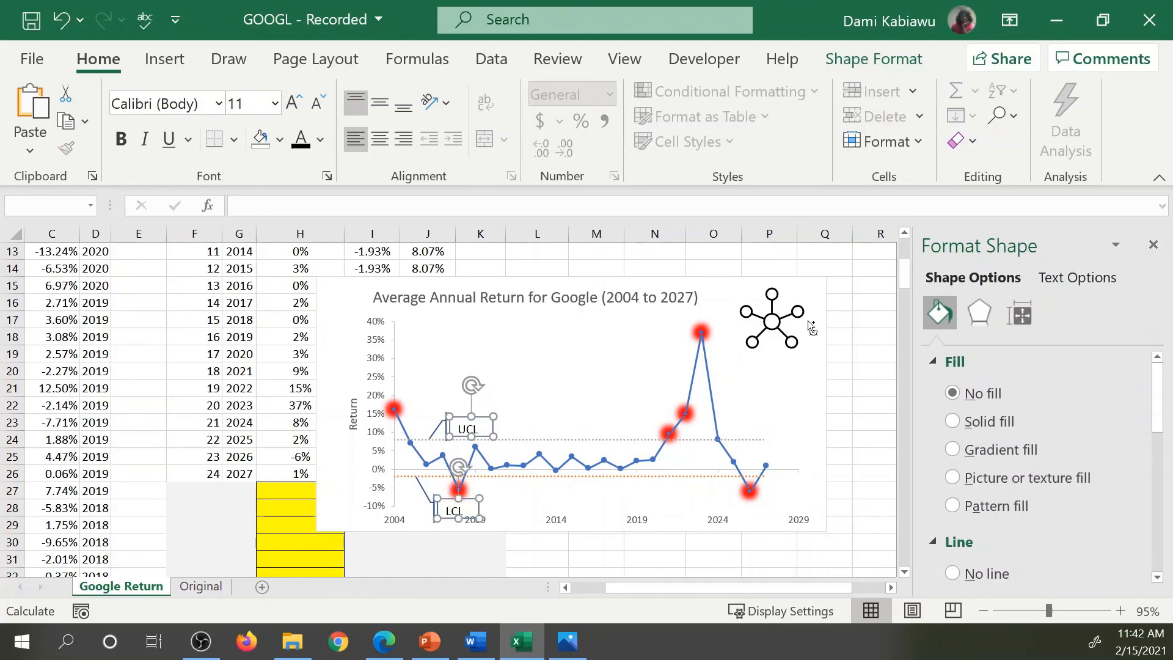
pyautogui.keyDown('shift'); pyautogui.click(818, 366); pyautogui.keyUp('shift')
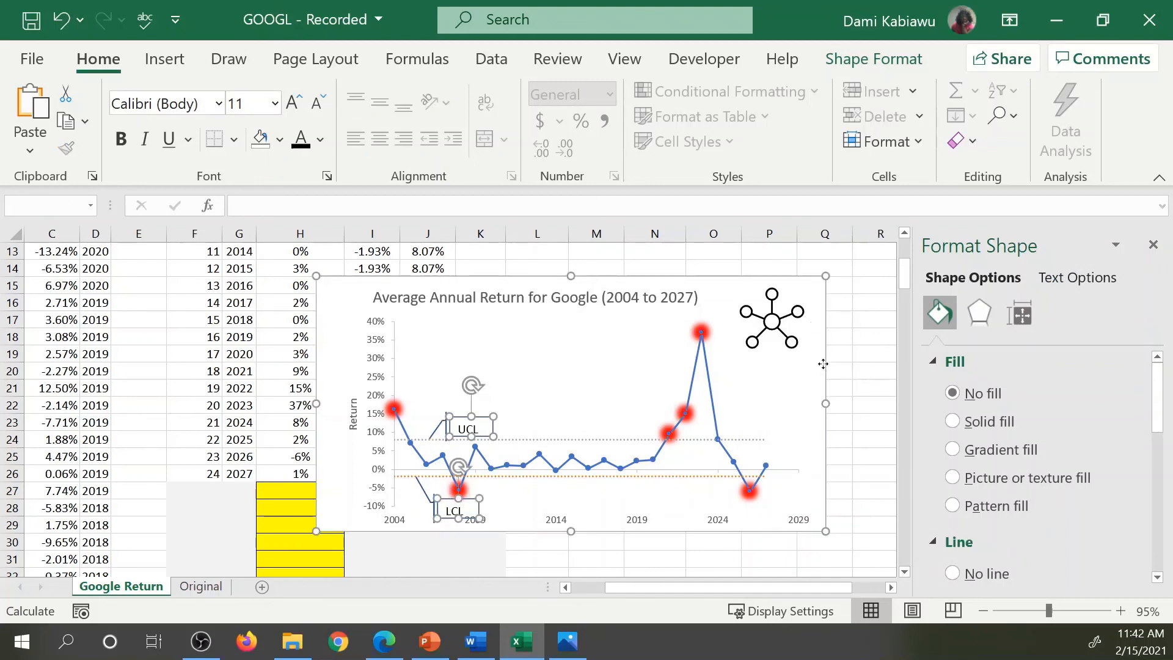
pyautogui.click(874, 59)
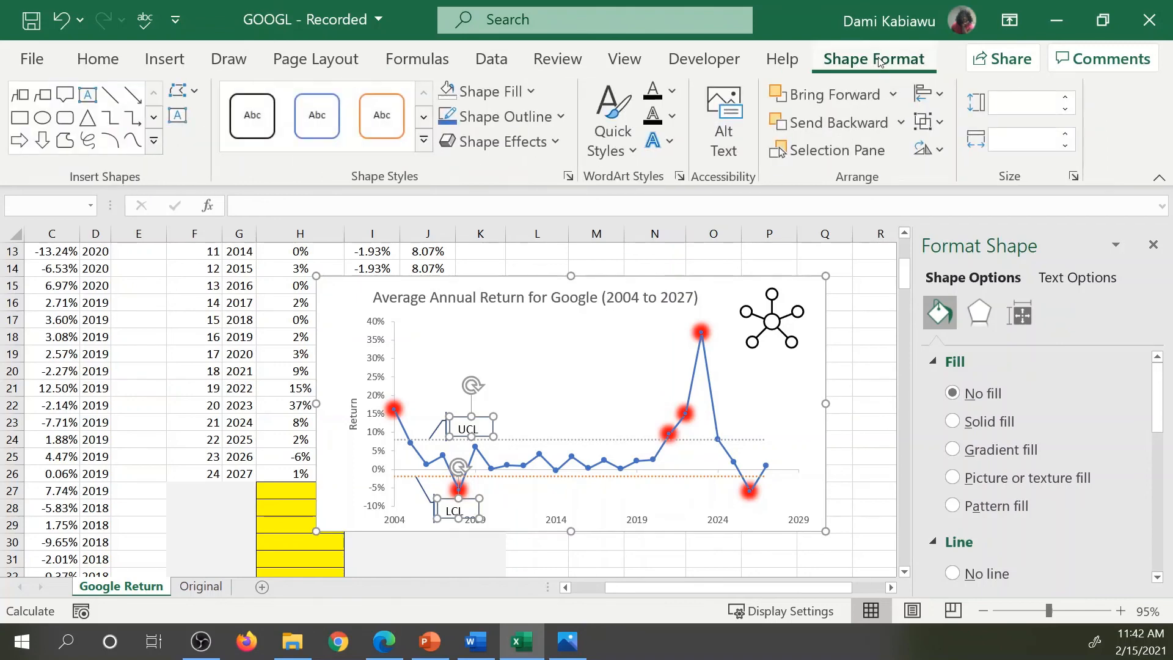
pyautogui.click(931, 121)
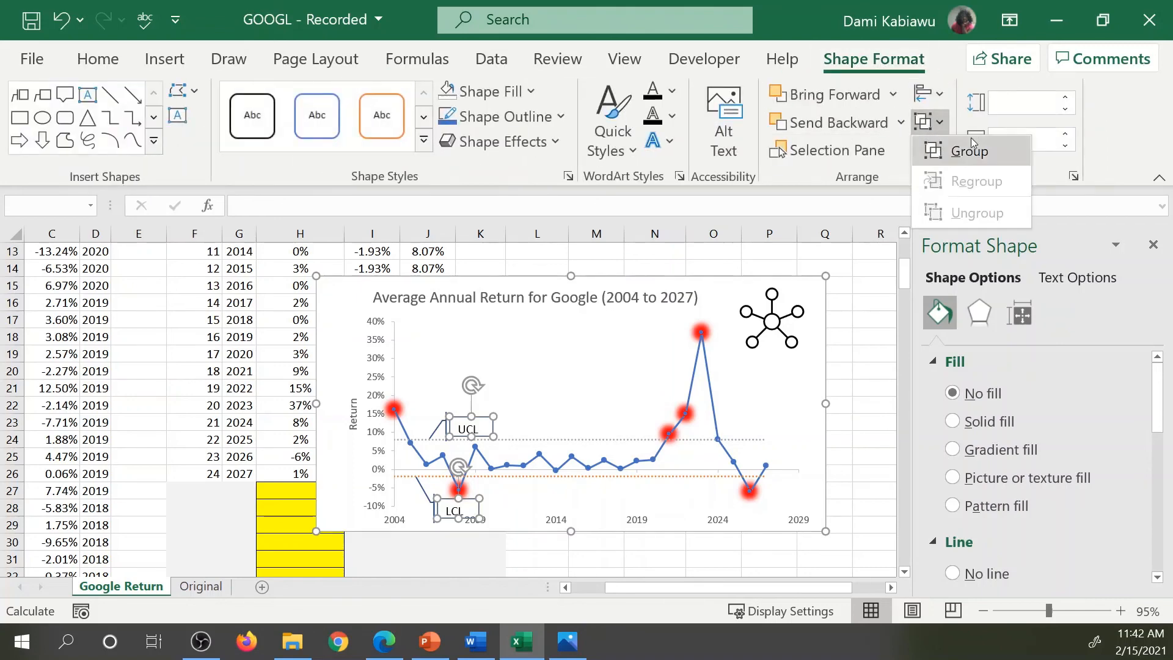
pyautogui.click(961, 156)
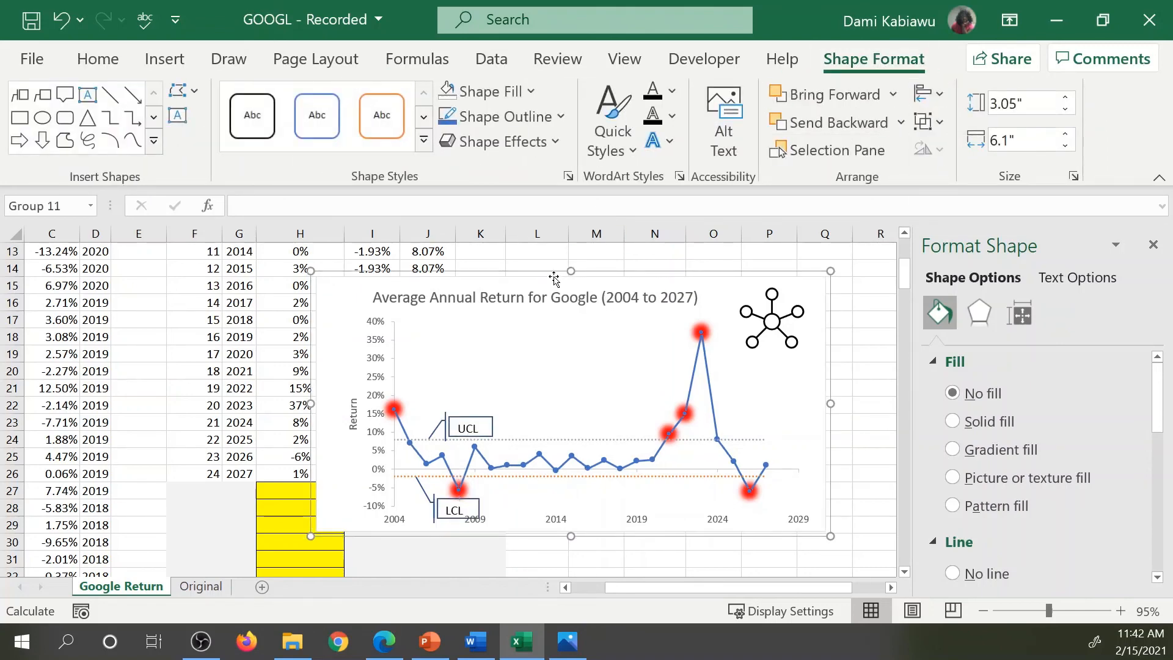
pyautogui.moveTo(567, 272); pyautogui.dragTo(537, 279)
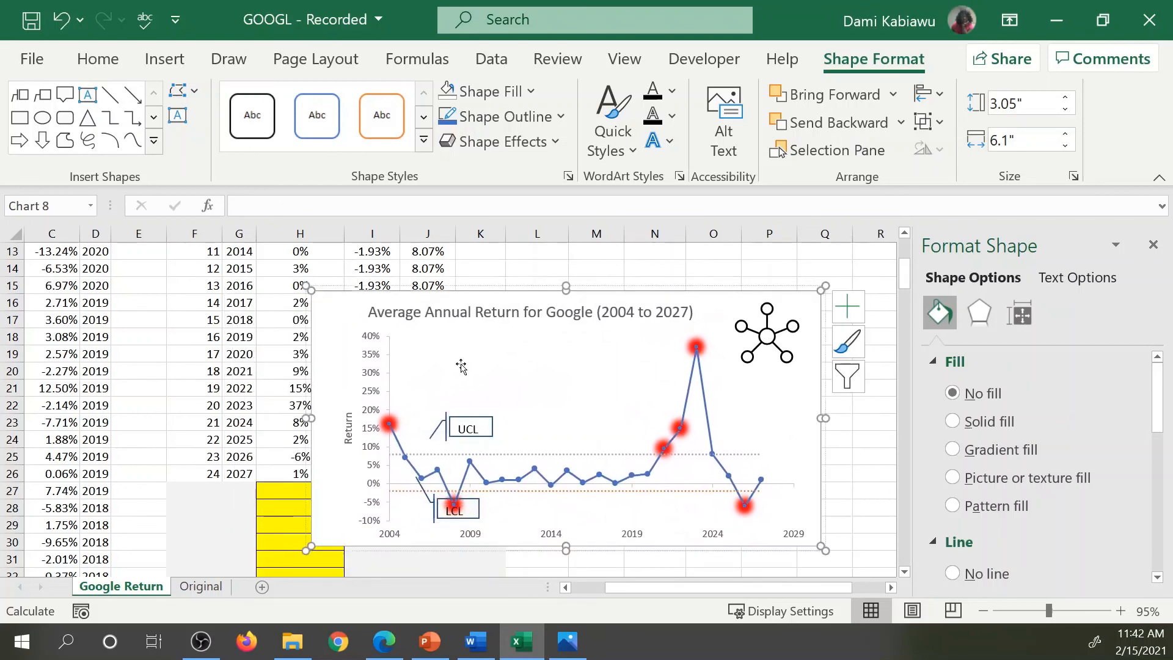
# Step: Delete the UCL and LCL callouts from the chart group, keeping the network icon
pyautogui.click(483, 421)
pyautogui.click(487, 430)
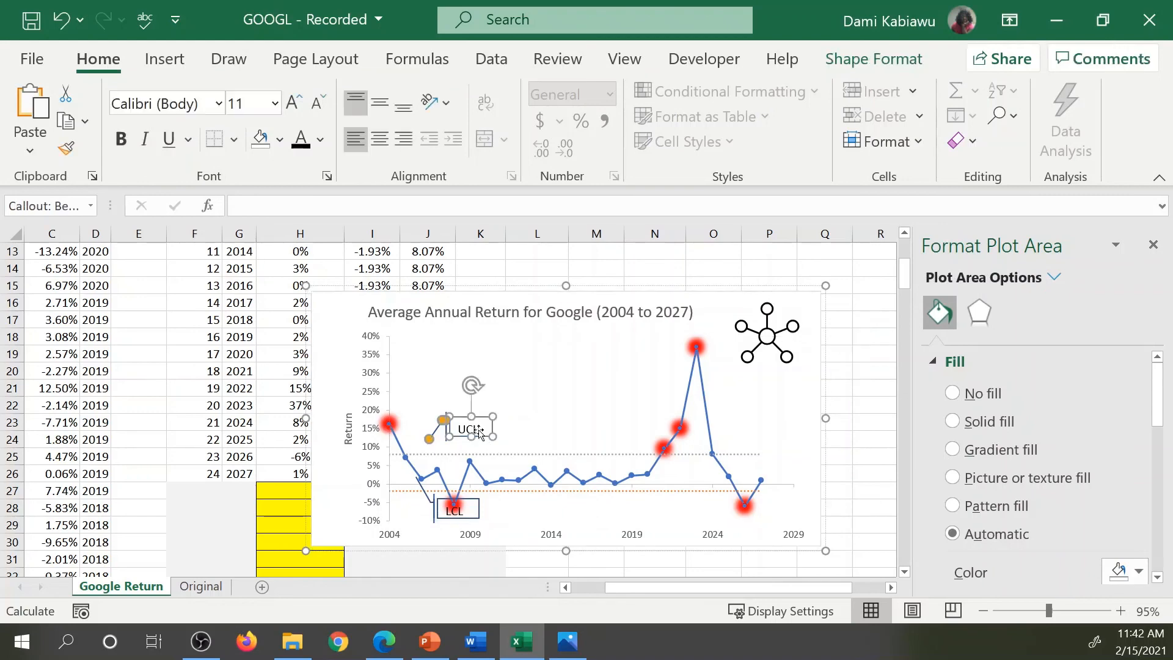
pyautogui.press('Delete')
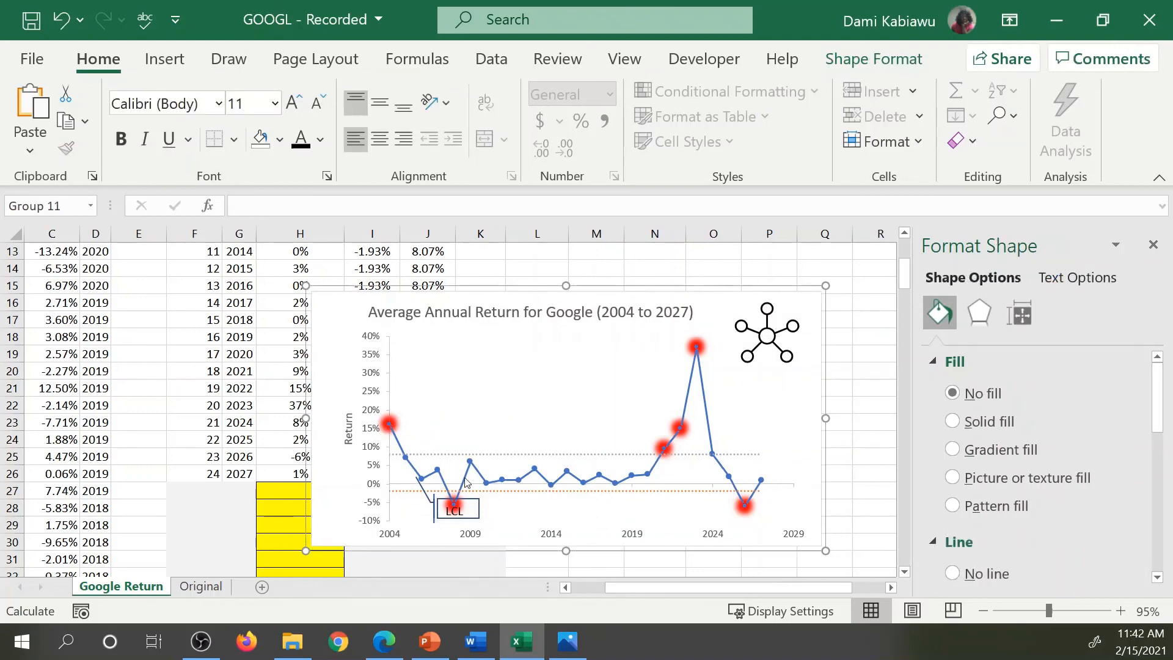
pyautogui.click(466, 505)
pyautogui.click(469, 517)
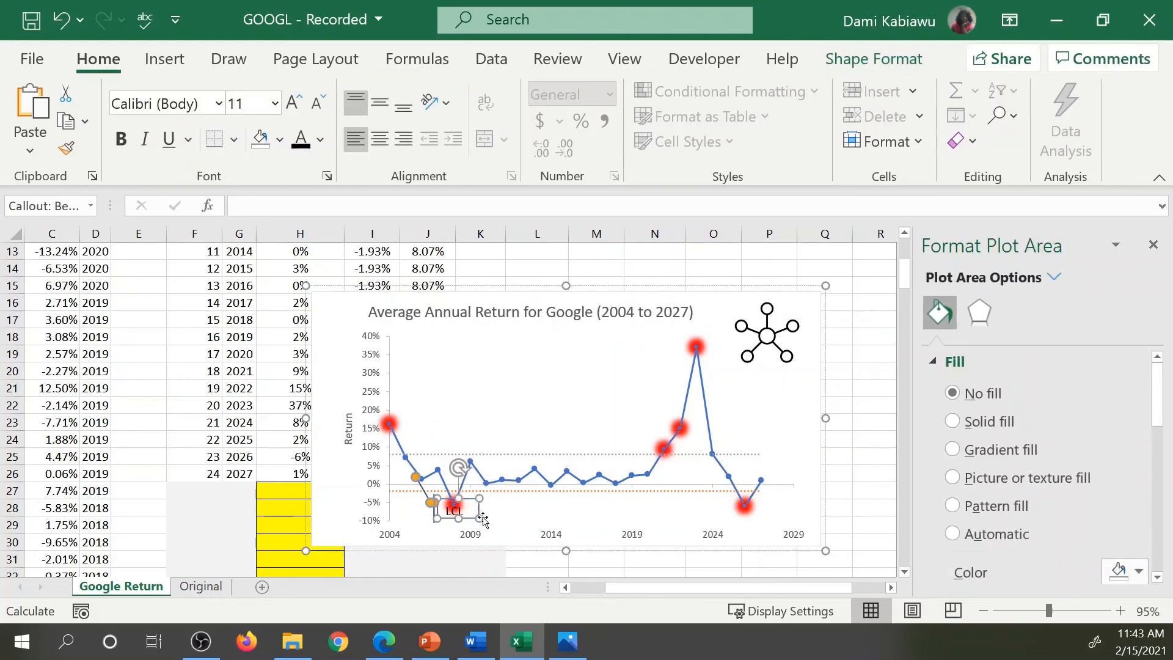
pyautogui.press('Delete')
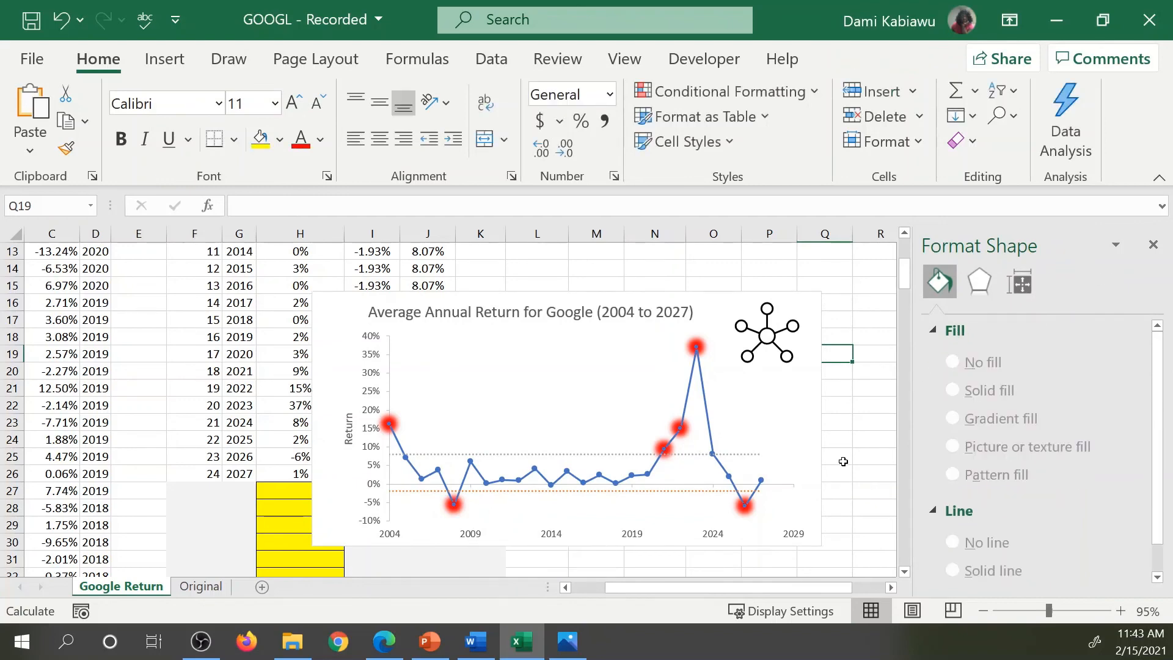